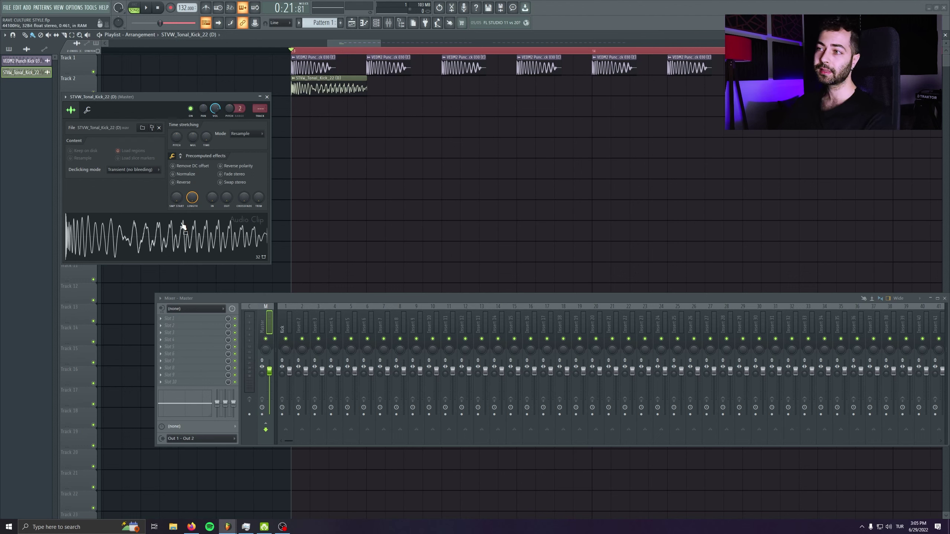
# Route the STVW_Tonal_Kick_22 audio clip on Track 2 to mixer insert 2
pyautogui.click(154, 242)
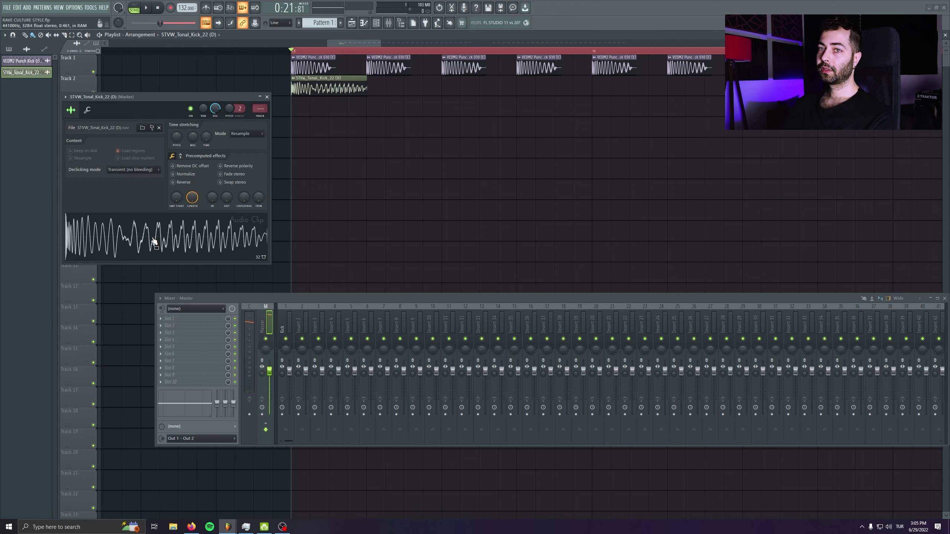
pyautogui.click(270, 98)
pyautogui.scroll(4, 353, 122)
pyautogui.keyDown('ctrl'); pyautogui.click(393, 89); pyautogui.keyUp('ctrl')
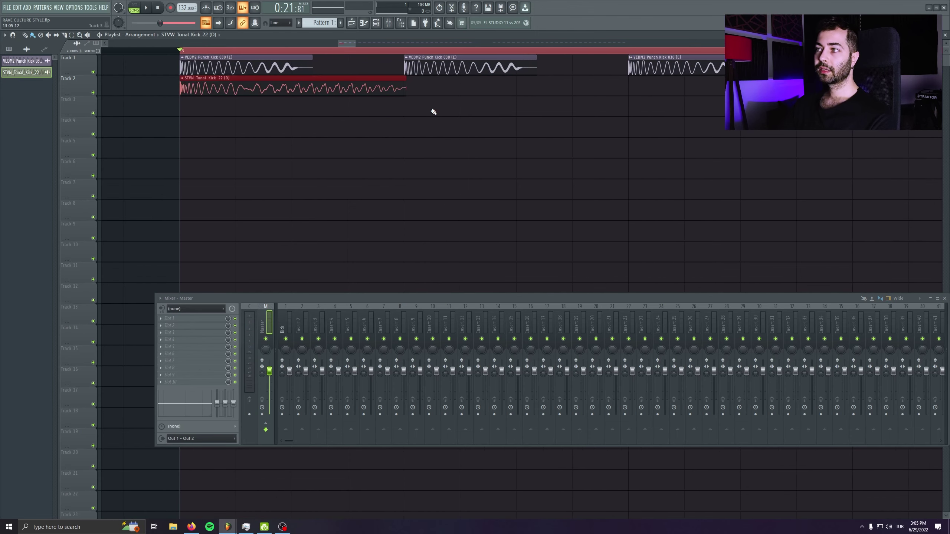
pyautogui.doubleClick(385, 86)
pyautogui.scroll(2, 260, 108)
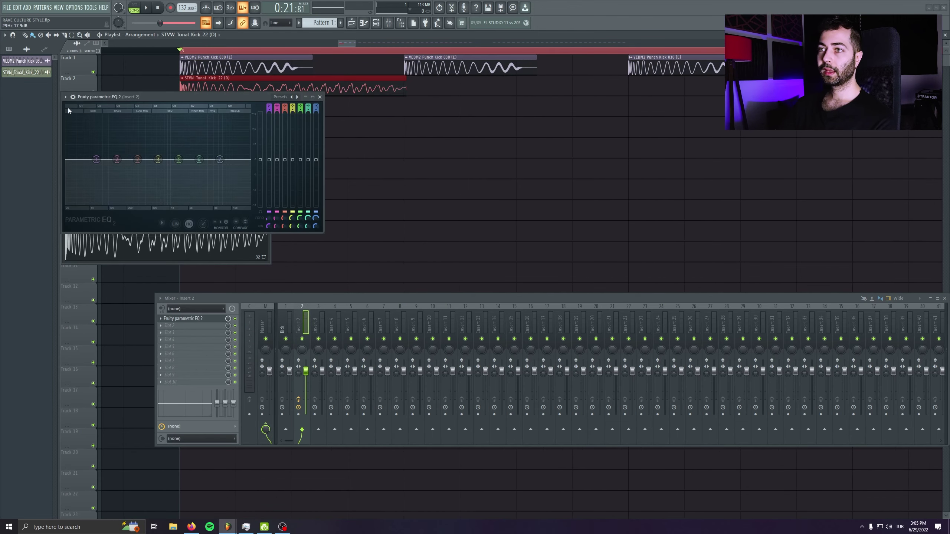
# Configure Fruity Parametric EQ 2 on insert 2 as a steep low-pass filter that removes the tonal kick's highs
pyautogui.click(66, 97)
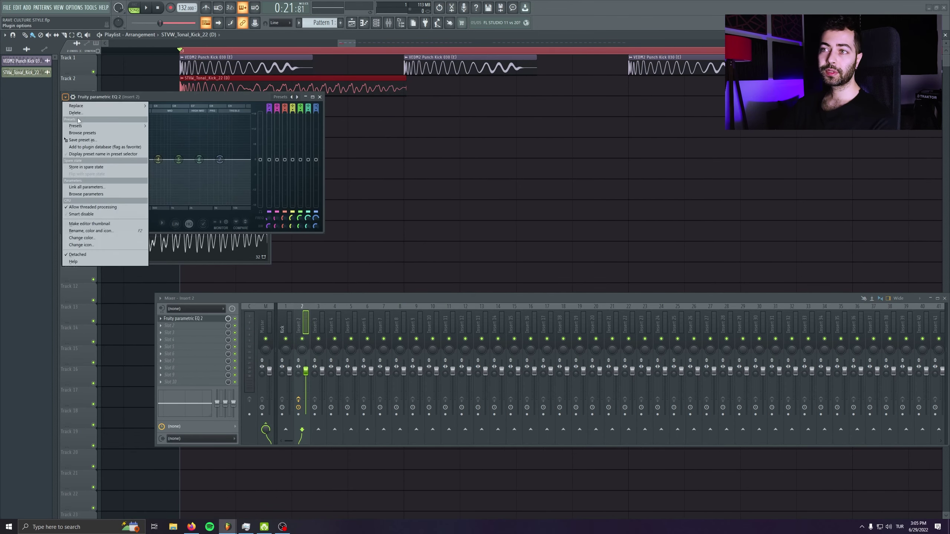
pyautogui.moveTo(112, 126)
pyautogui.click(167, 147)
pyautogui.moveTo(269, 105)
pyautogui.mouseDown()
pyautogui.moveTo(270, 94)
pyautogui.moveTo(270, 112)
pyautogui.mouseUp()
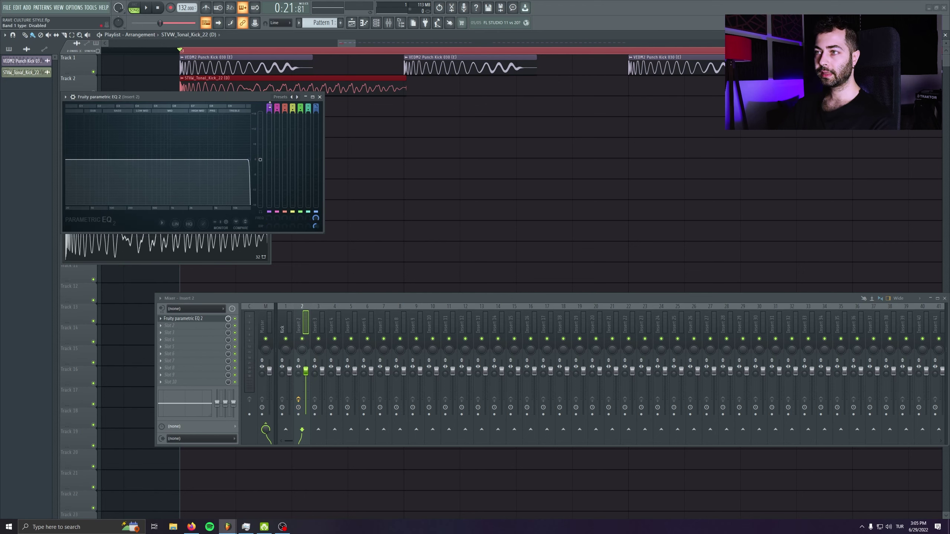
pyautogui.moveTo(248, 159); pyautogui.dragTo(130, 159)
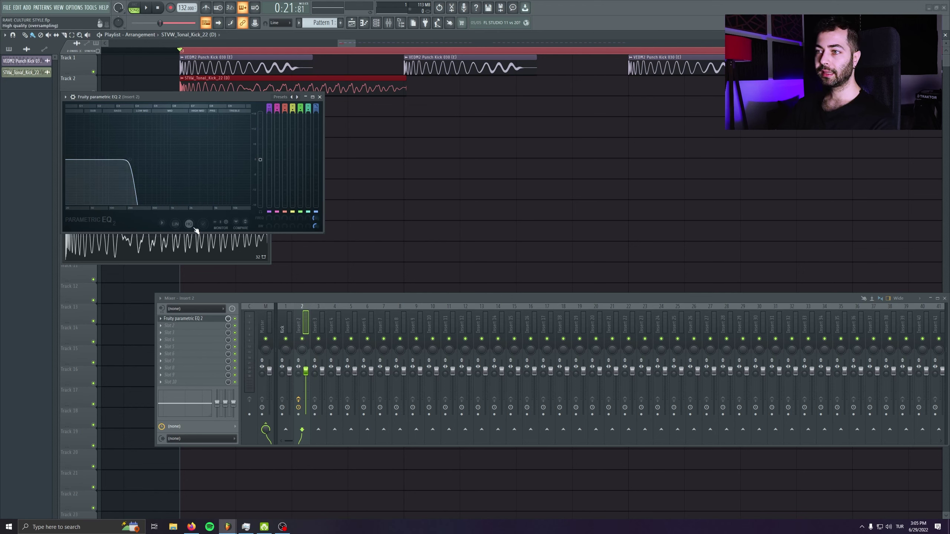
pyautogui.click(320, 97)
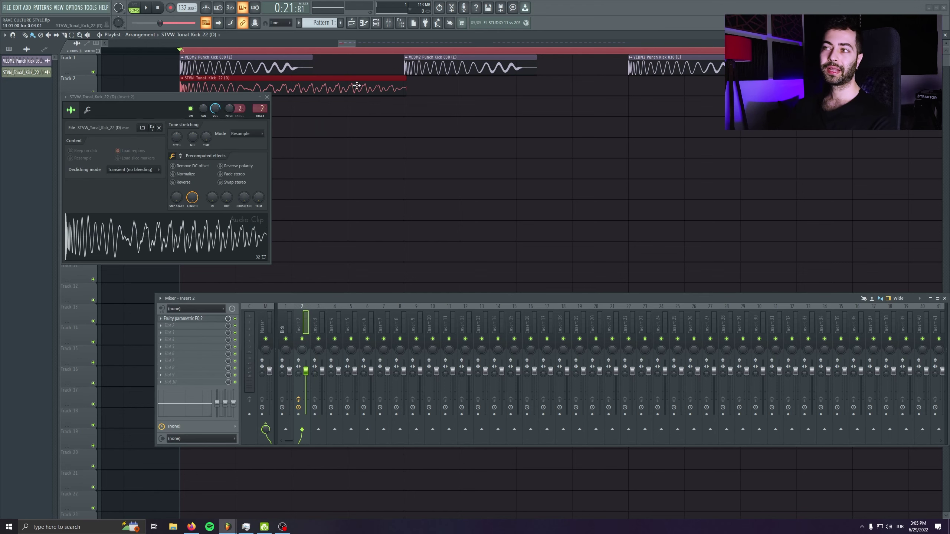
# Trim the Track 2 tonal kick clip to end at the second punch kick and set the loop region over it
pyautogui.click(267, 98)
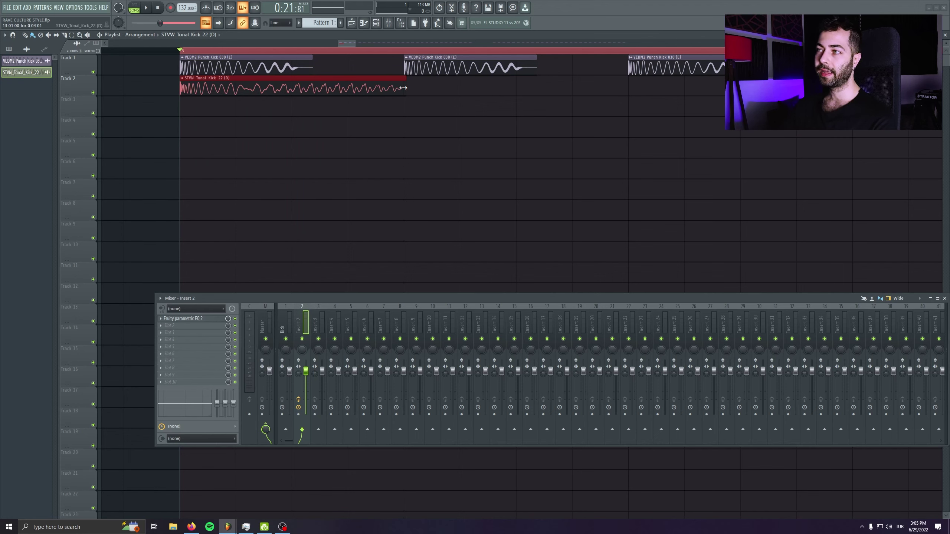
pyautogui.moveTo(403, 88); pyautogui.dragTo(401, 88)
pyautogui.moveTo(408, 52); pyautogui.dragTo(188, 53)
# Solo Track 2 and audition the low-passed tonal kick while watching its EQ spectrum
pyautogui.rightClick(93, 92)
pyautogui.click(220, 318)
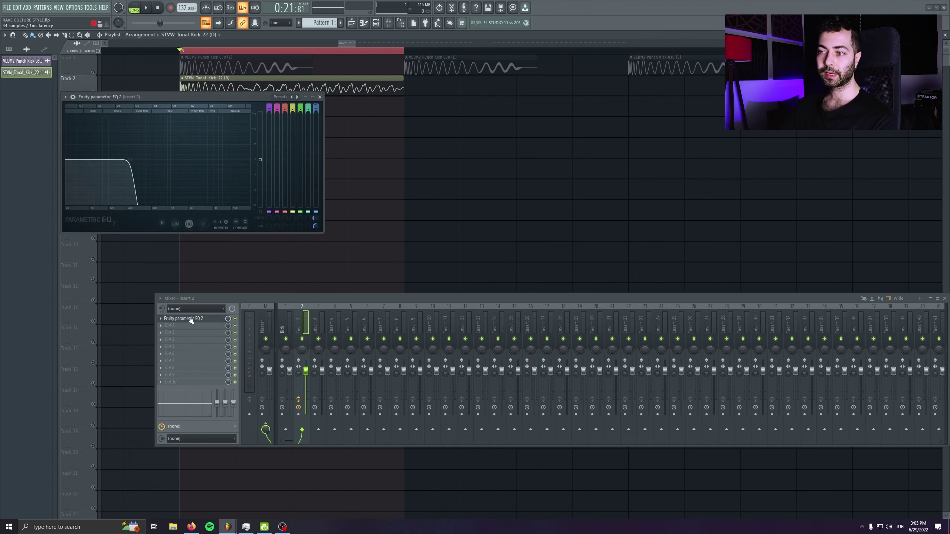
pyautogui.press('space')
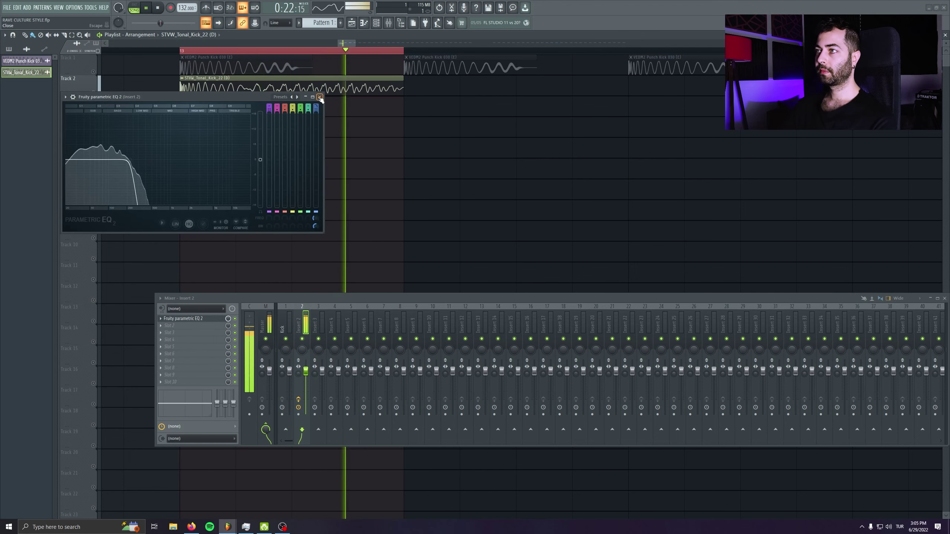
pyautogui.press('space')
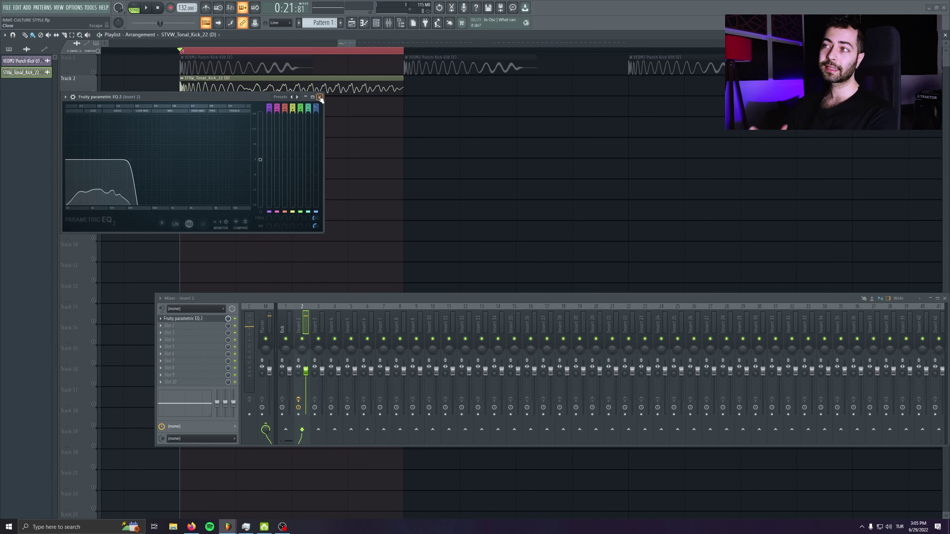
pyautogui.click(320, 97)
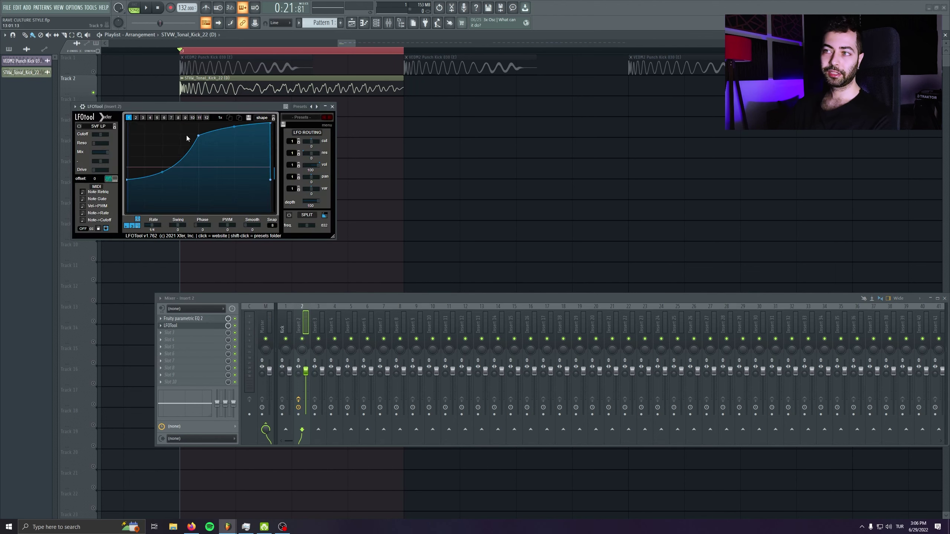
# Shape the LFOTool curve on insert 2 to start at 0%, rise to 100% near the middle and slope down at the end
pyautogui.moveTo(128, 181); pyautogui.dragTo(127, 212)
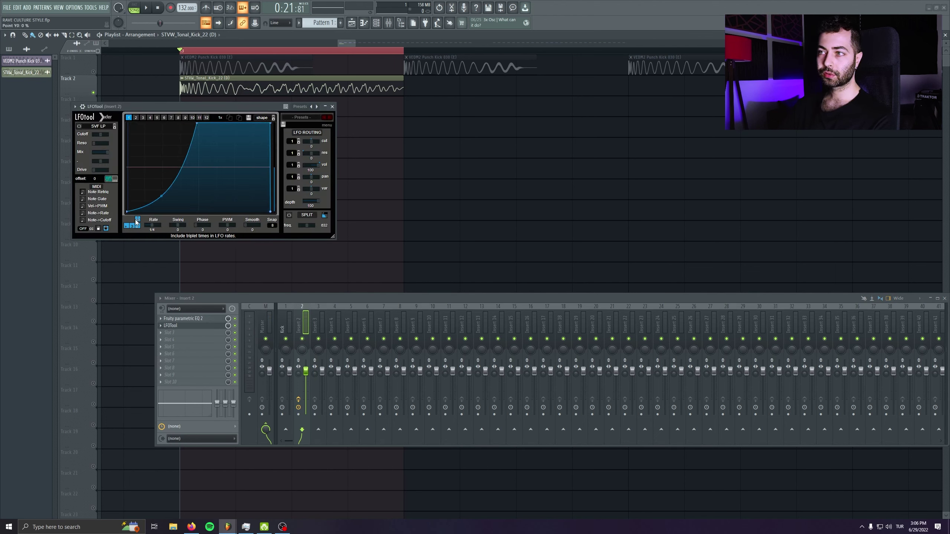
pyautogui.moveTo(195, 122); pyautogui.dragTo(192, 124)
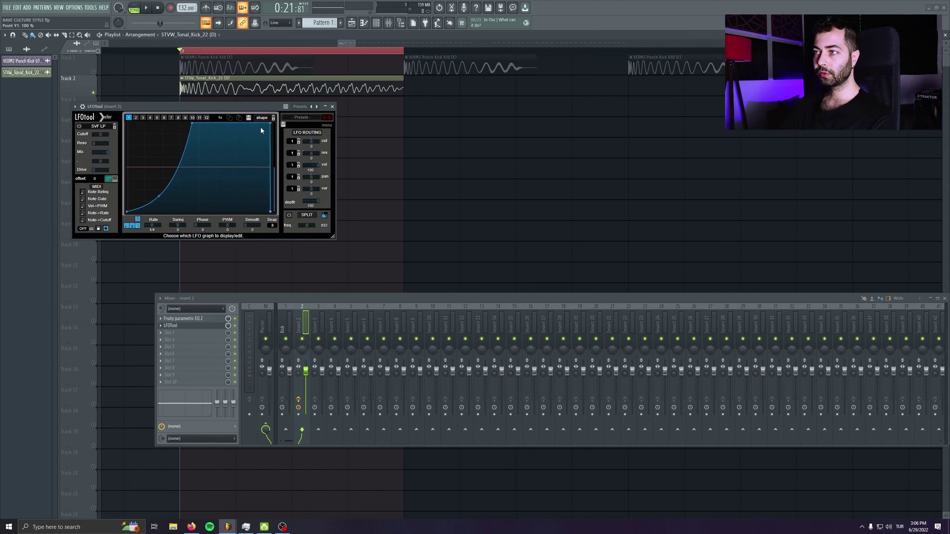
pyautogui.moveTo(269, 124); pyautogui.dragTo(263, 123)
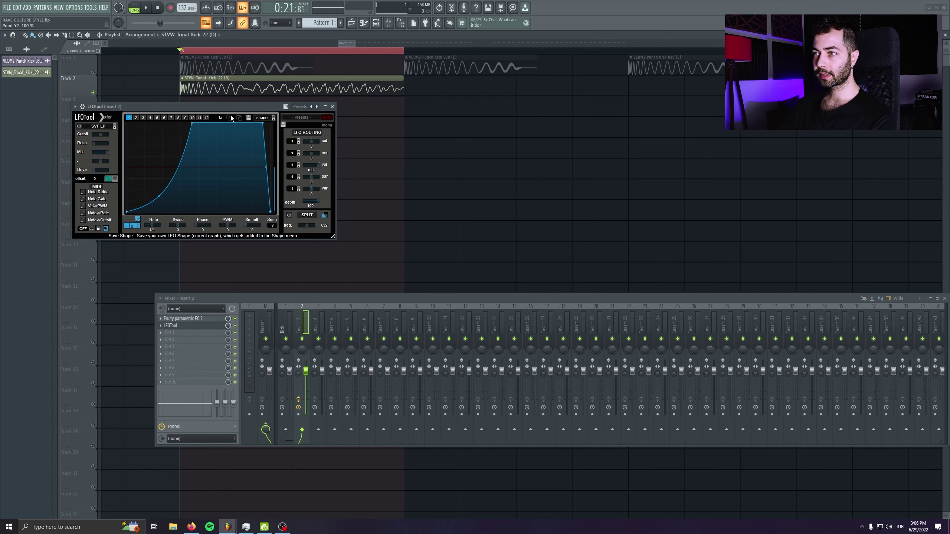
# Bring Track 1 back in and set the LFOTool's first curve segment to about 67% during playback
pyautogui.click(94, 73)
pyautogui.press('space')
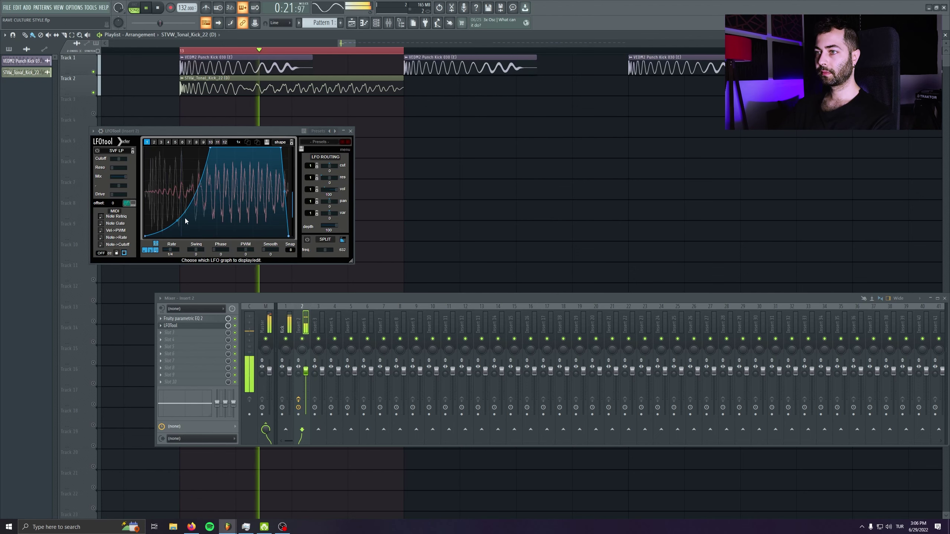
pyautogui.moveTo(178, 221); pyautogui.dragTo(179, 223)
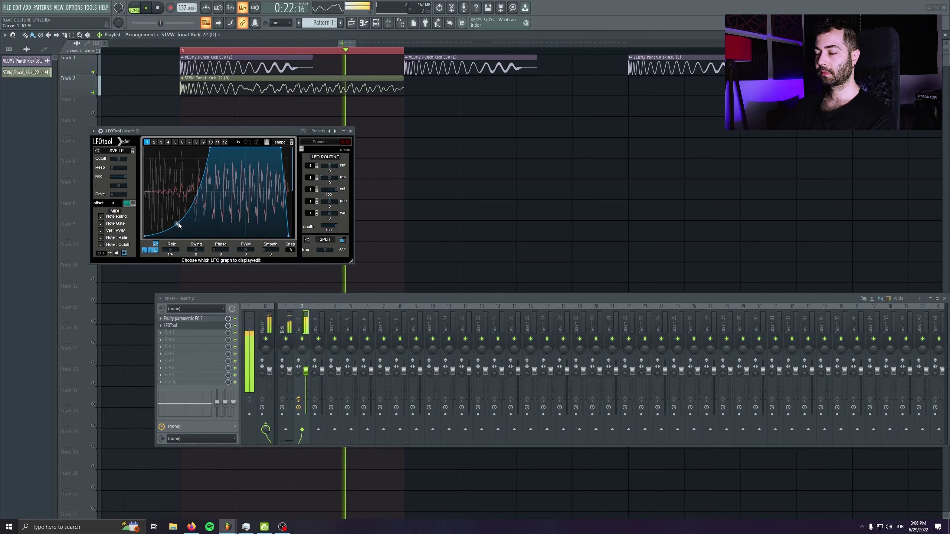
pyautogui.press('space')
pyautogui.press('Escape')
# Shorten all punch kick clips on Track 1 to a length of 0:01:09 and change their sample's declicking mode
pyautogui.doubleClick(85, 60)
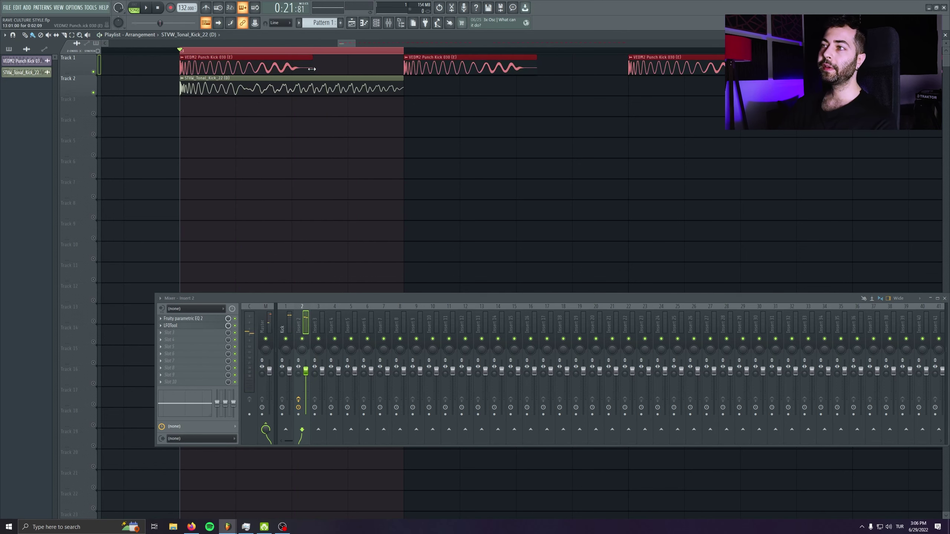
pyautogui.moveTo(312, 69); pyautogui.dragTo(255, 71)
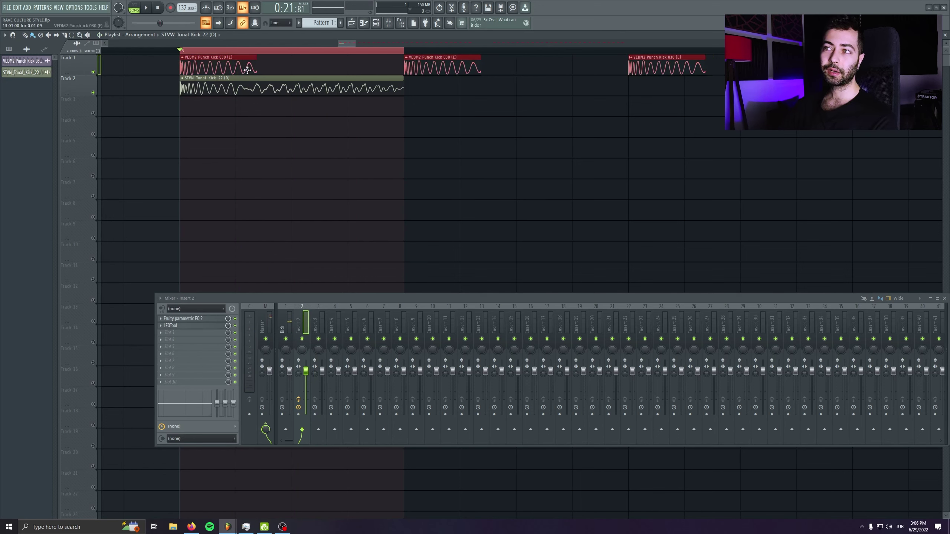
pyautogui.doubleClick(247, 71)
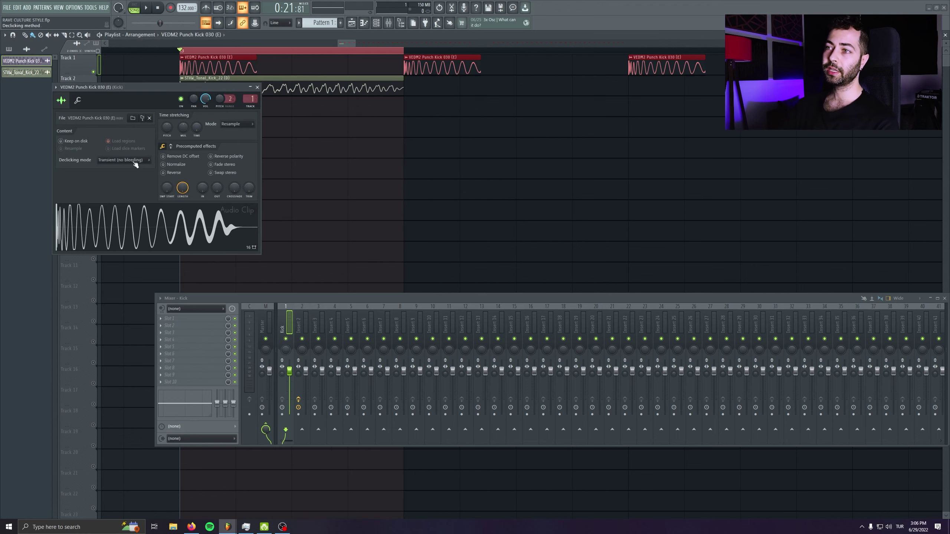
pyautogui.click(257, 86)
# Trim the ends of all Track 1 punch kick clips slightly further, comparing them with the tonal kick waveform below
pyautogui.scroll(2, 204, 93)
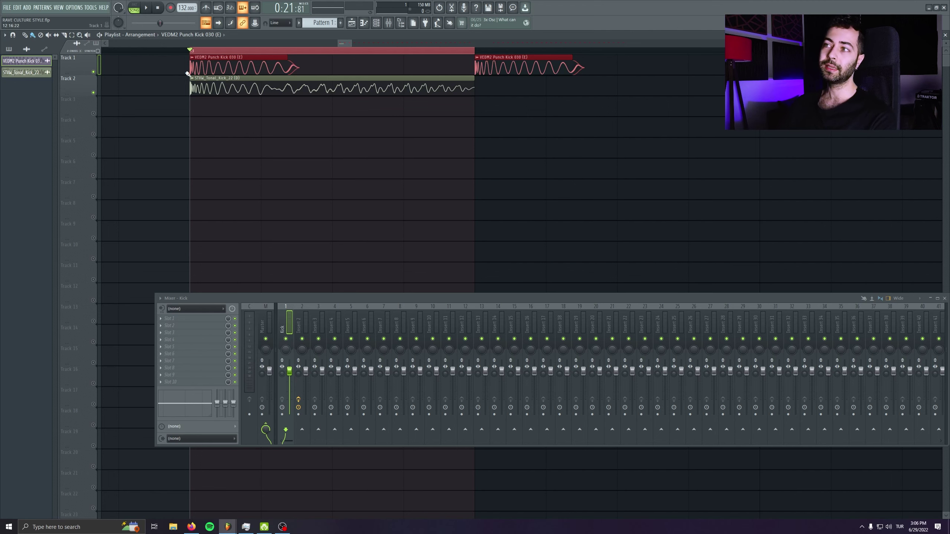
pyautogui.moveTo(291, 67)
pyautogui.mouseDown()
pyautogui.moveTo(382, 68)
pyautogui.moveTo(263, 71)
pyautogui.moveTo(283, 73)
pyautogui.mouseUp()
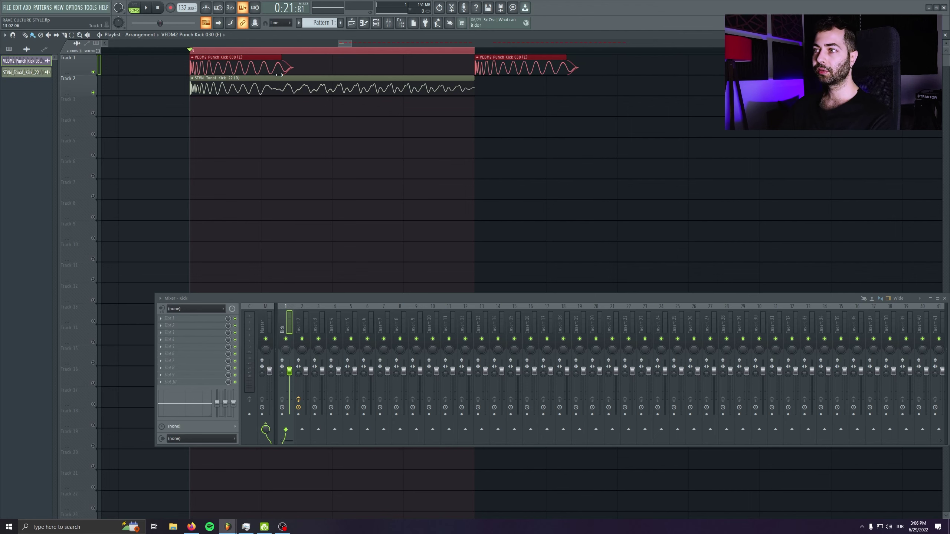
pyautogui.scroll(3, 269, 163)
pyautogui.scroll(2, 265, 132)
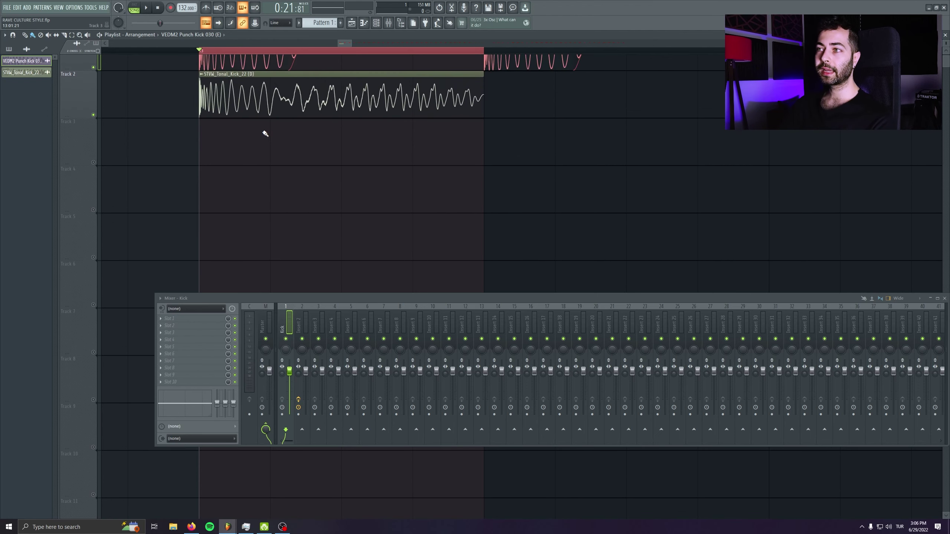
pyautogui.moveTo(225, 115); pyautogui.dragTo(233, 145)
pyautogui.moveTo(186, 101); pyautogui.dragTo(537, 143)
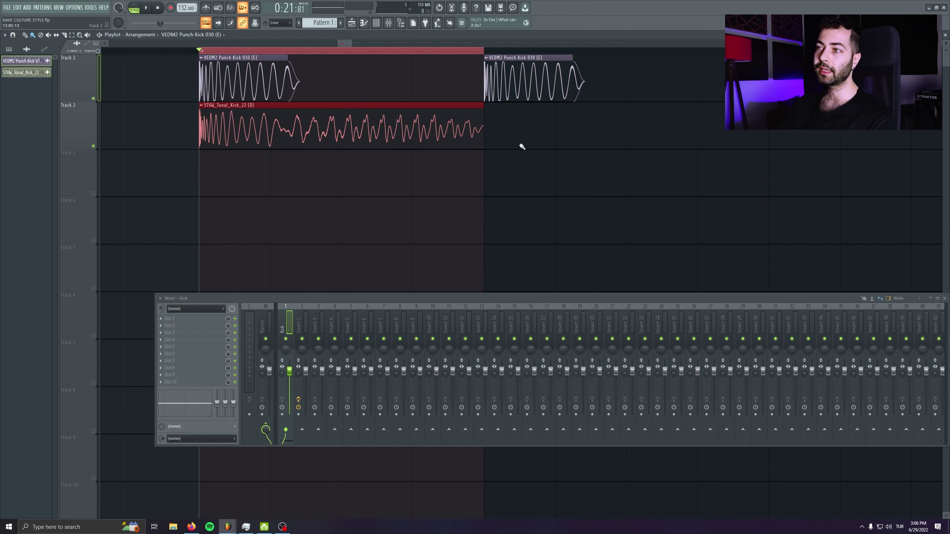
pyautogui.moveTo(164, 145); pyautogui.dragTo(292, 142)
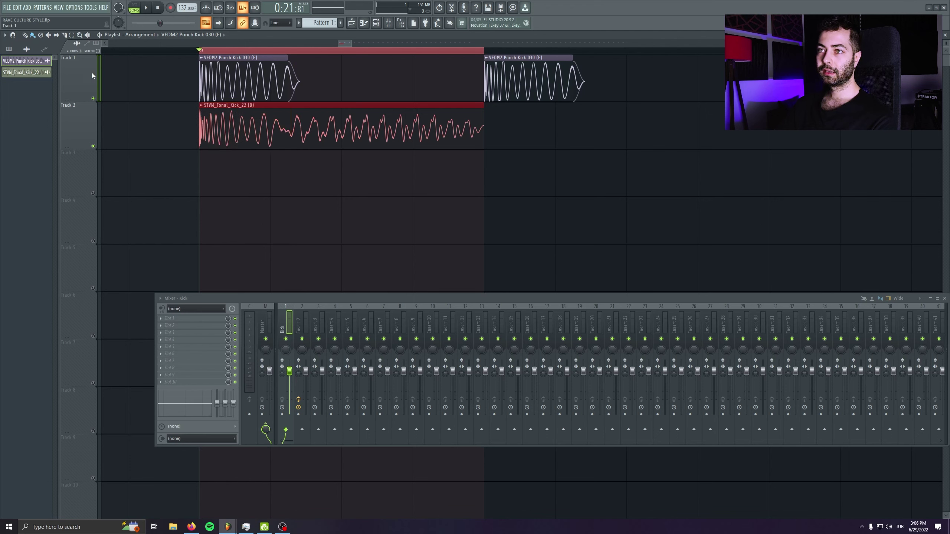
pyautogui.doubleClick(92, 73)
pyautogui.moveTo(288, 88); pyautogui.dragTo(286, 90)
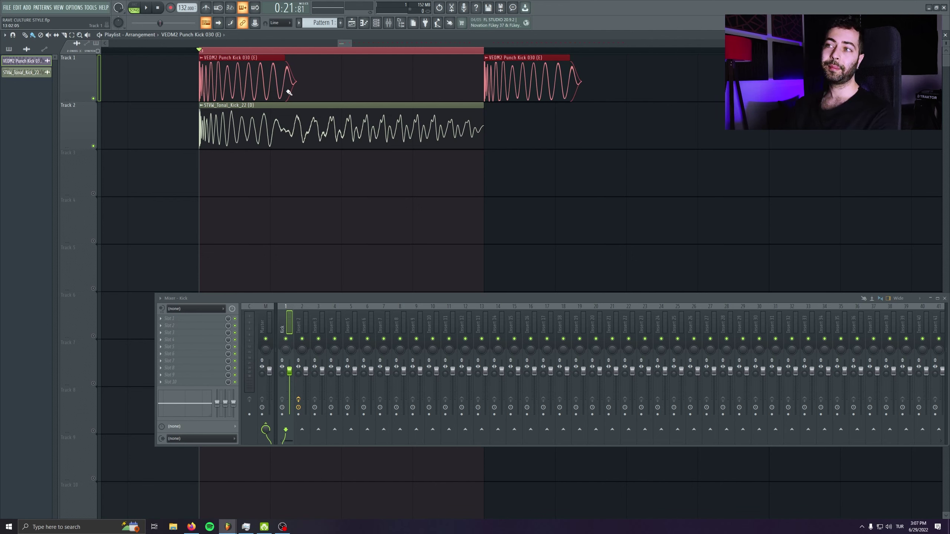
# Balance the tonal kick against the punch kick during playback, setting the insert 2 volume to 90%
pyautogui.moveTo(176, 129); pyautogui.dragTo(535, 116)
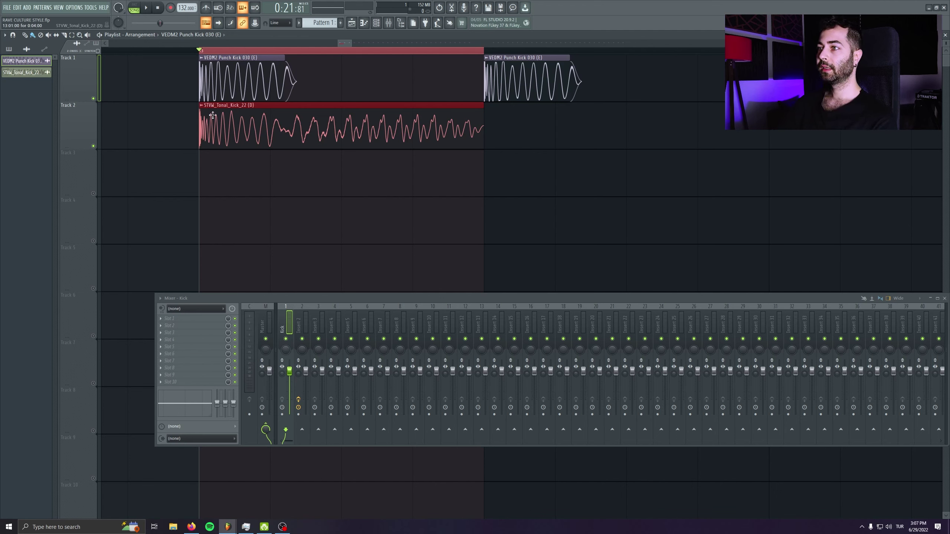
pyautogui.press('space')
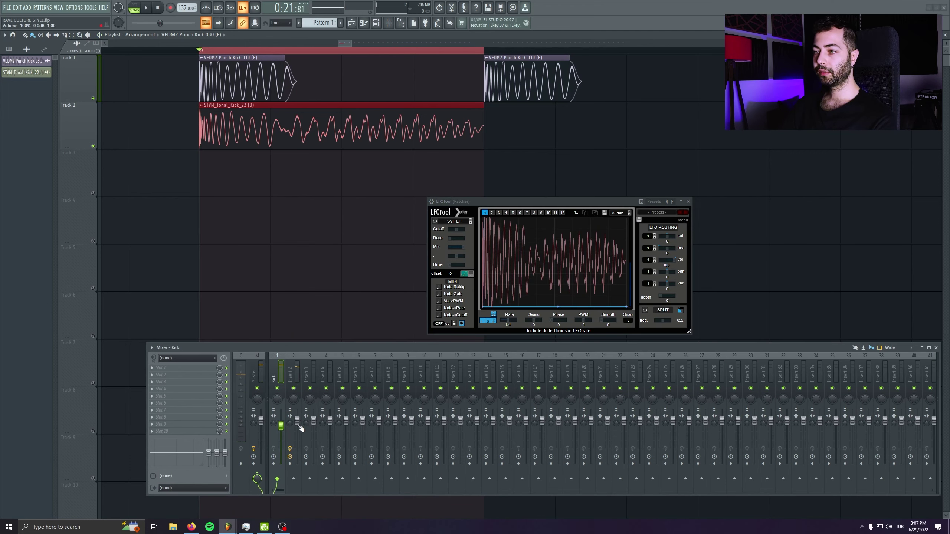
pyautogui.moveTo(299, 426); pyautogui.dragTo(299, 438)
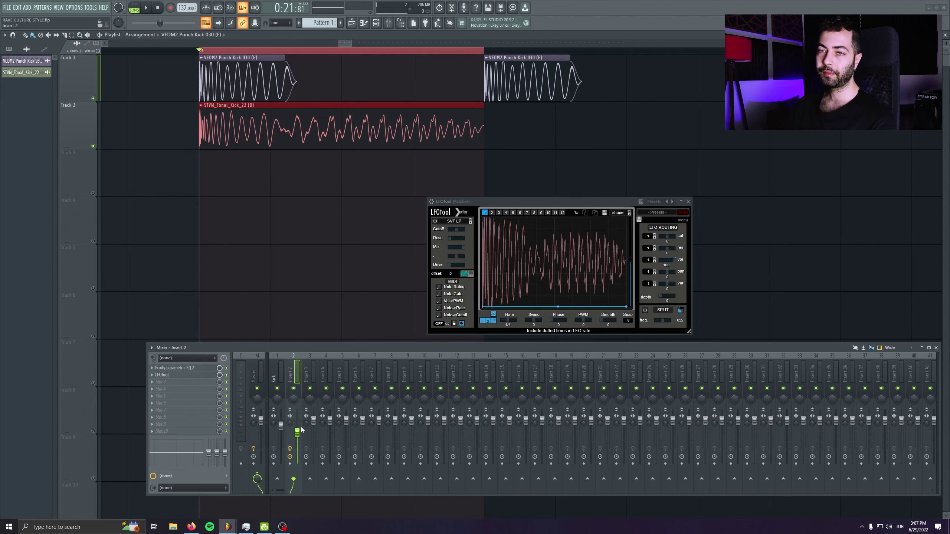
pyautogui.press('space')
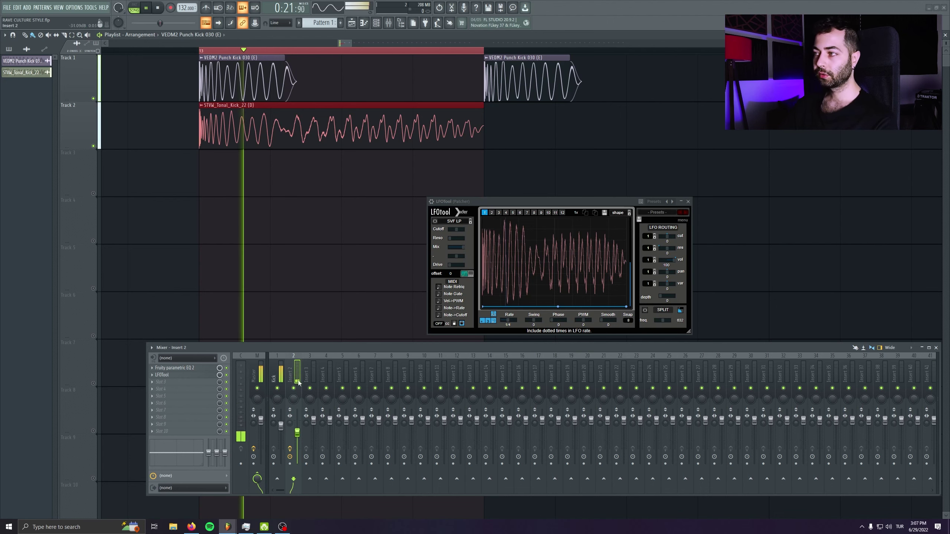
pyautogui.moveTo(301, 438); pyautogui.dragTo(299, 423)
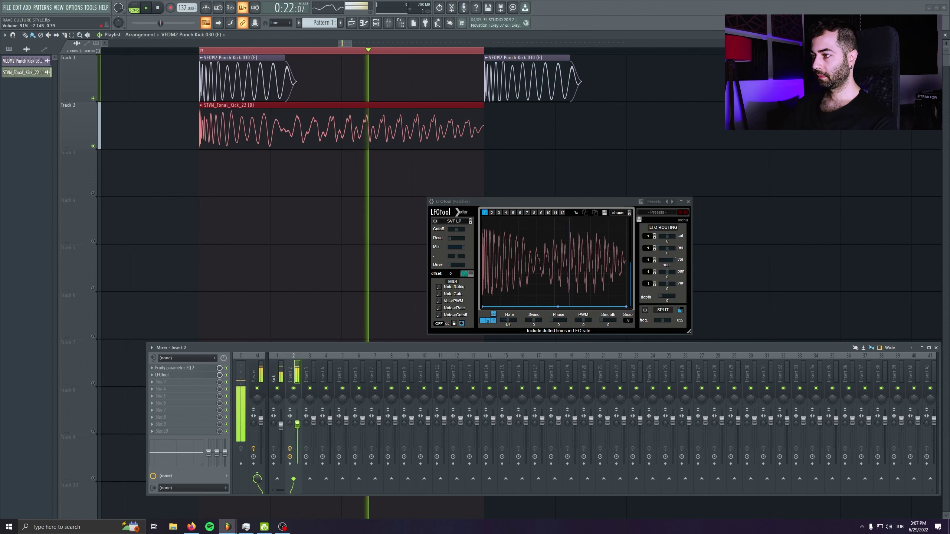
pyautogui.press('space')
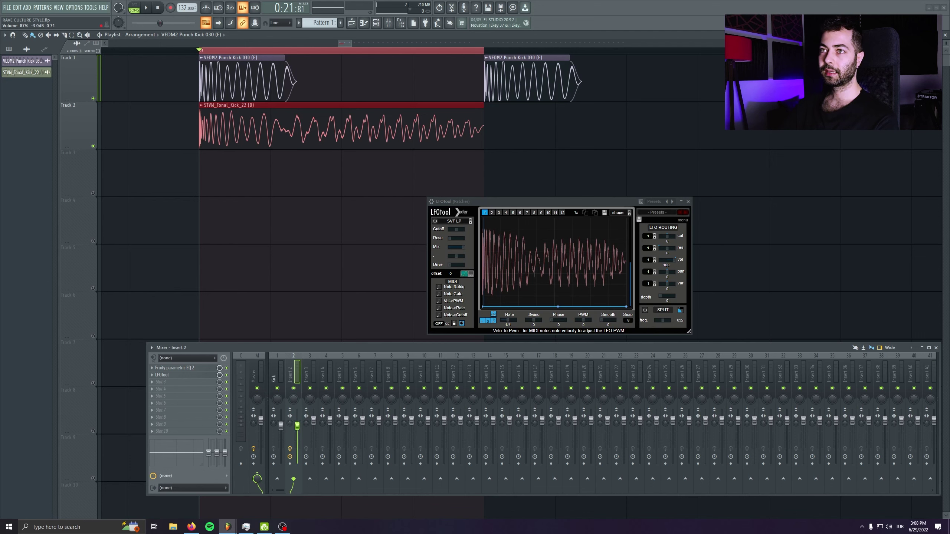
pyautogui.press('space')
pyautogui.press('space')
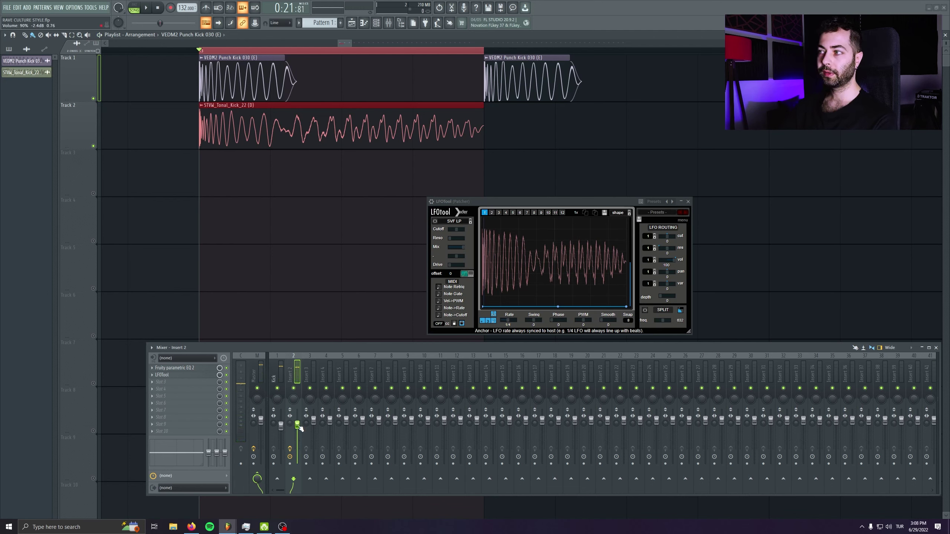
# Audition the balanced kick loop and select the tonal kick clip on Track 2
pyautogui.press('space')
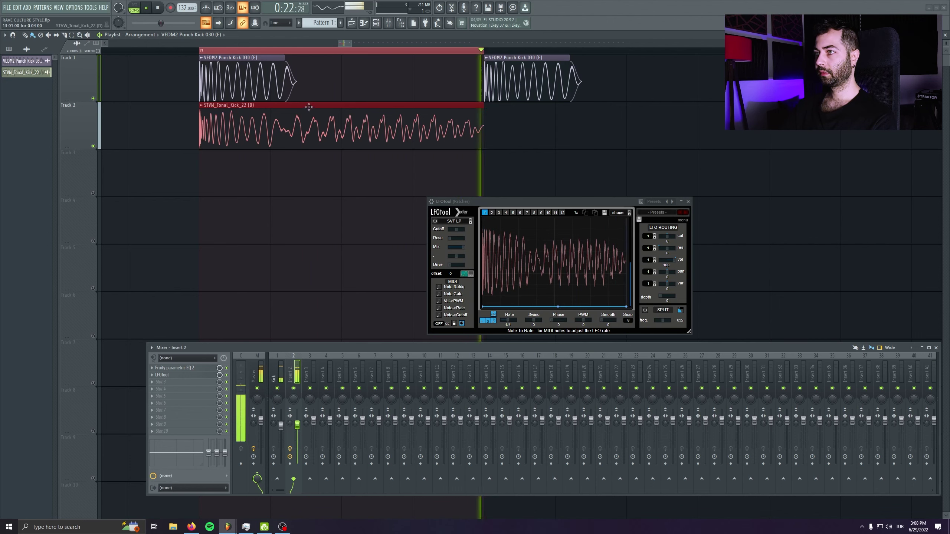
pyautogui.press('space')
pyautogui.moveTo(241, 117); pyautogui.dragTo(526, 126)
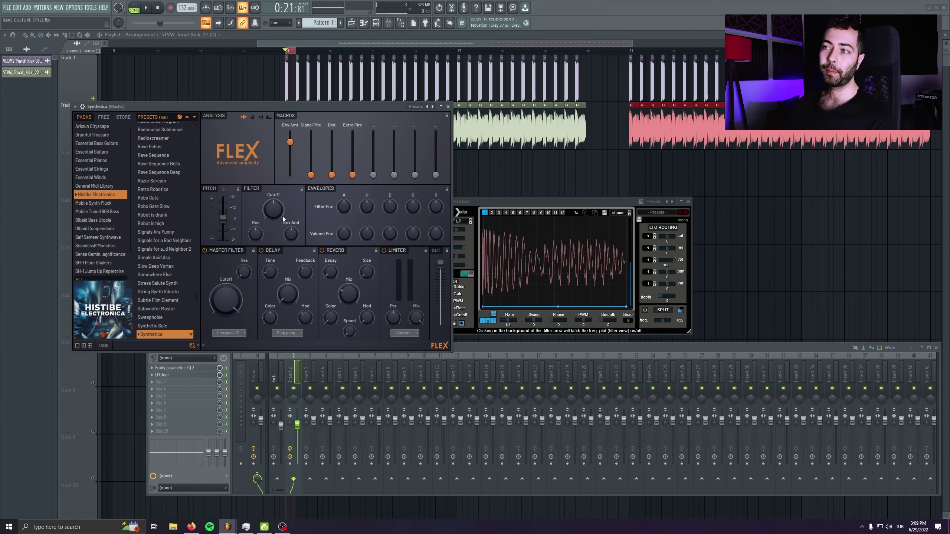
# Write four D4 notes, one per beat across the first bar, for the Synthetica channel
pyautogui.moveTo(248, 106); pyautogui.dragTo(490, 249)
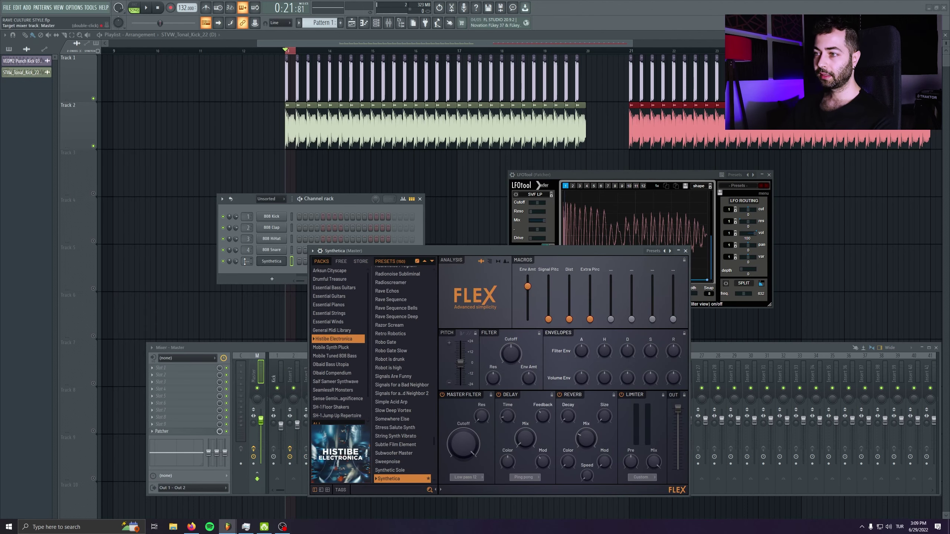
pyautogui.click(269, 265)
pyautogui.doubleClick(246, 261)
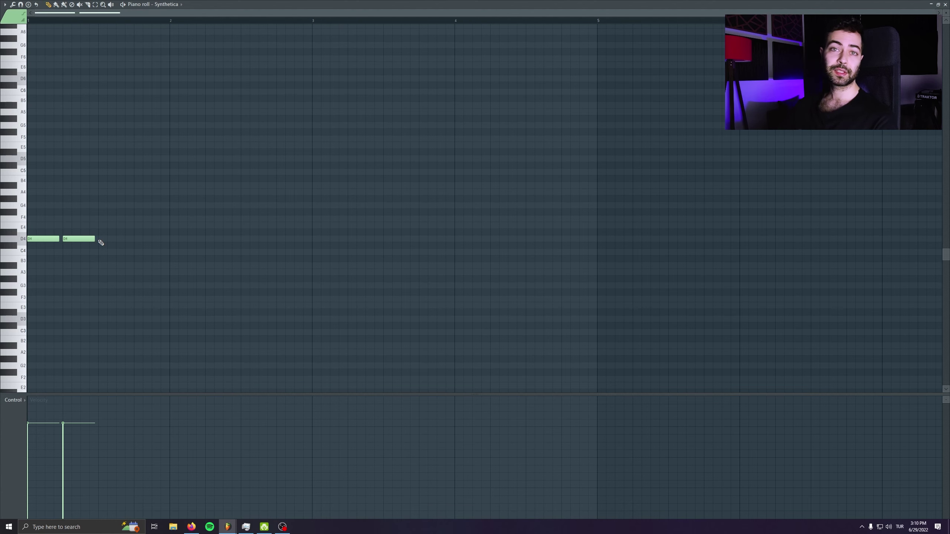
pyautogui.click(102, 239)
pyautogui.click(136, 240)
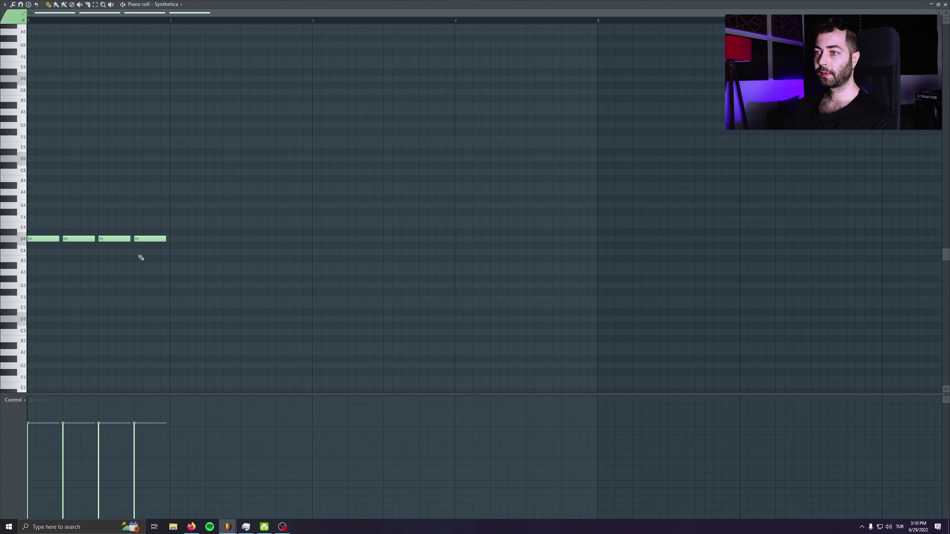
pyautogui.moveTo(203, 217); pyautogui.dragTo(48, 275)
pyautogui.scroll(4, 76, 284)
pyautogui.press('F7')
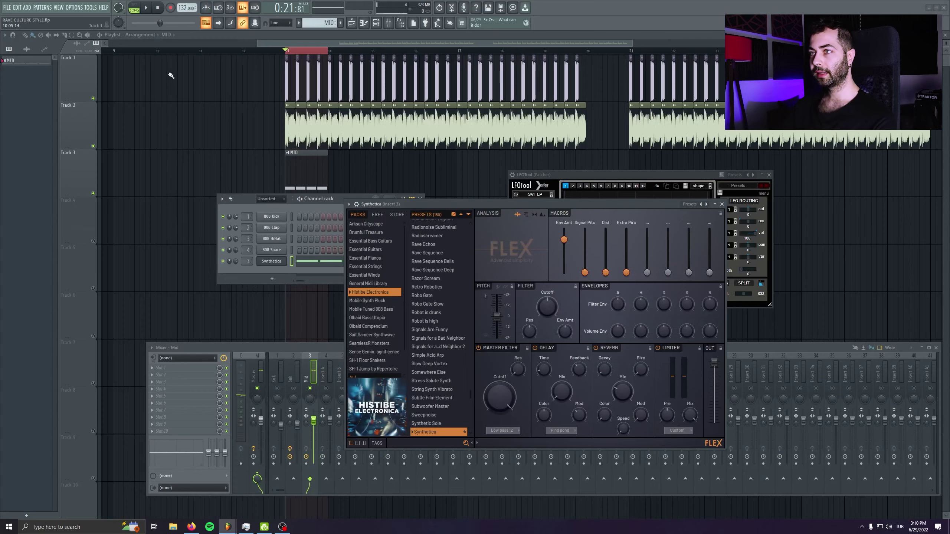
# Shape the Mid insert's distortion in Fruity Blood Overdrive during pattern playback, raising the pre amp, adjusting color and setting post gain to about -0.19
pyautogui.click(135, 8)
pyautogui.press('space')
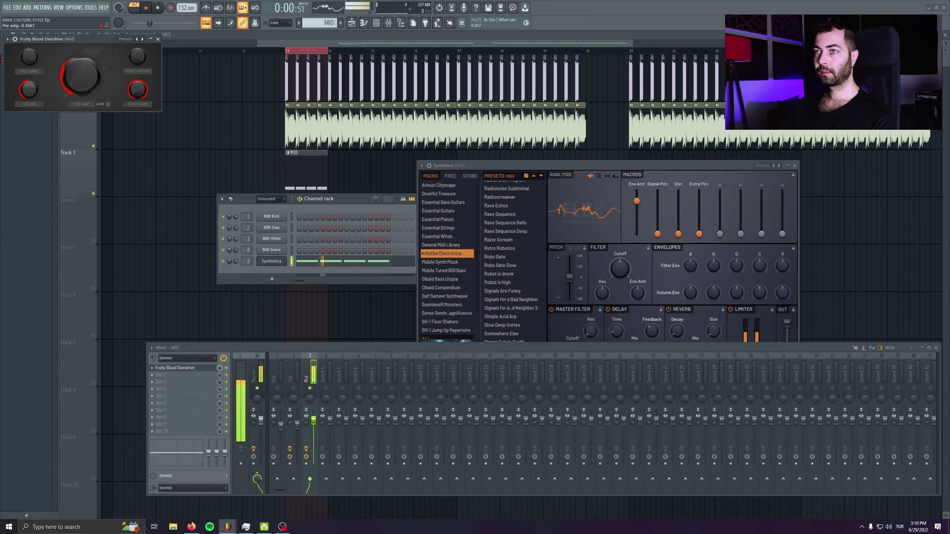
pyautogui.moveTo(82, 76); pyautogui.dragTo(82, 70)
pyautogui.moveTo(137, 92); pyautogui.dragTo(137, 98)
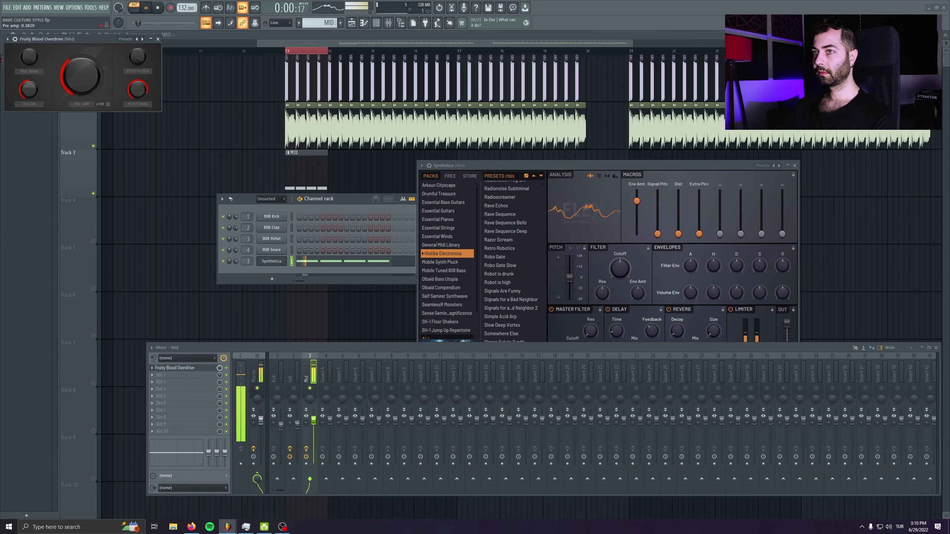
pyautogui.moveTo(30, 90); pyautogui.dragTo(30, 93)
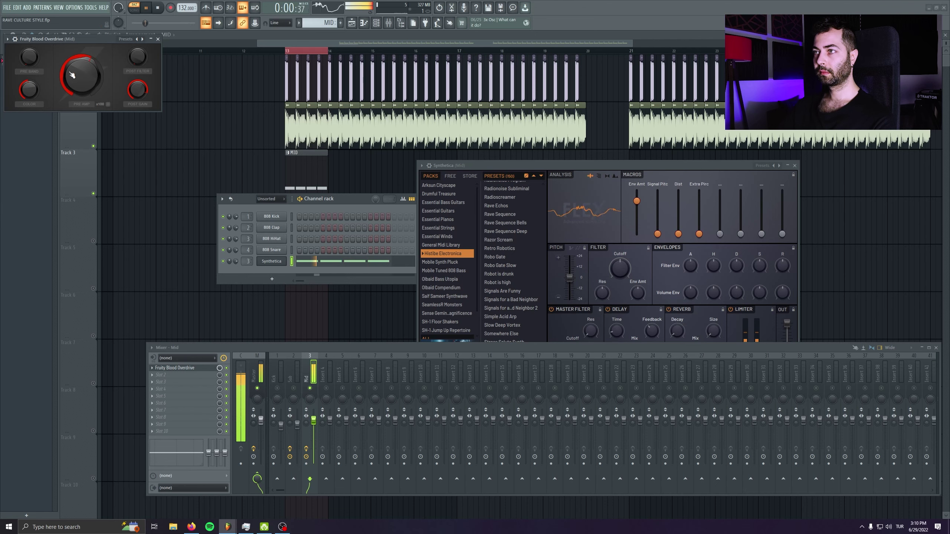
pyautogui.press('space')
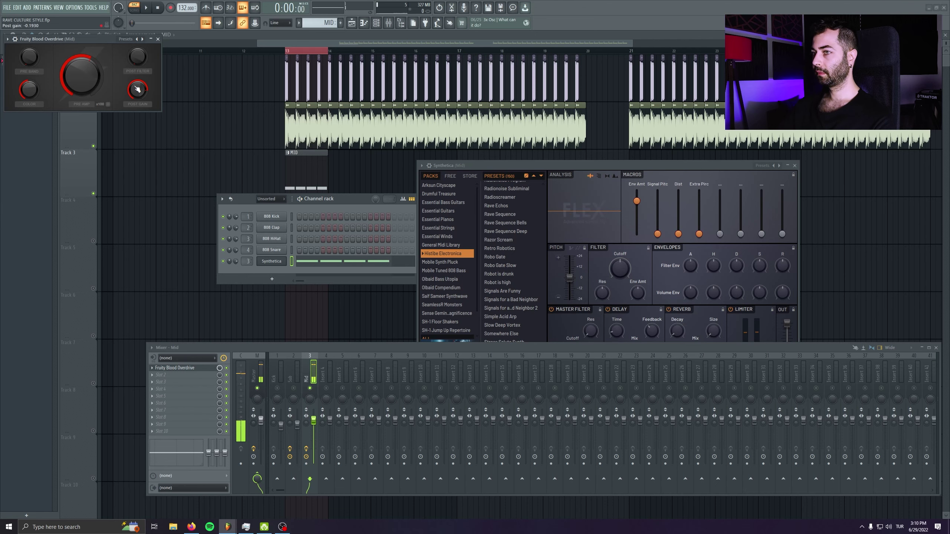
# Add Fruity parametric EQ 2 after the overdrive on the Mid insert, load its Mid Bass 2 preset and audition the result
pyautogui.click(180, 374)
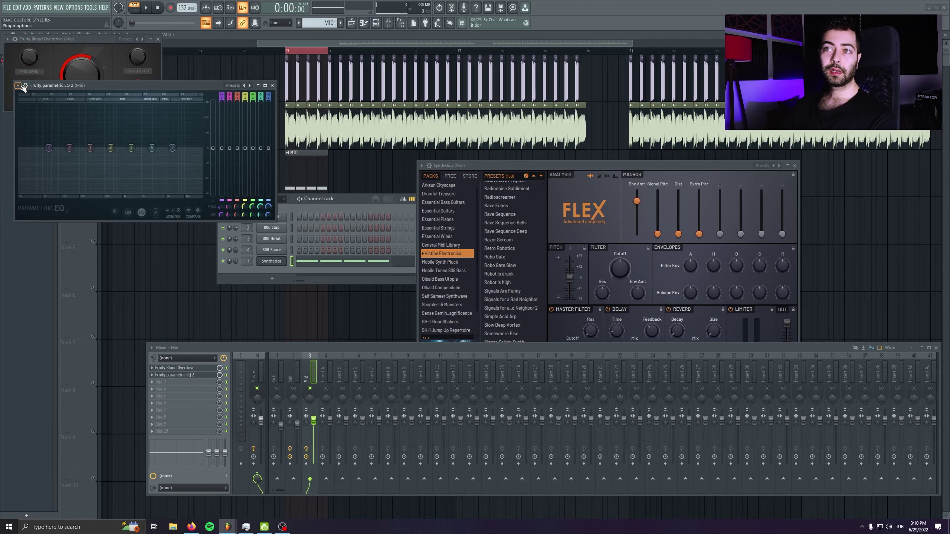
pyautogui.click(18, 86)
pyautogui.moveTo(37, 115)
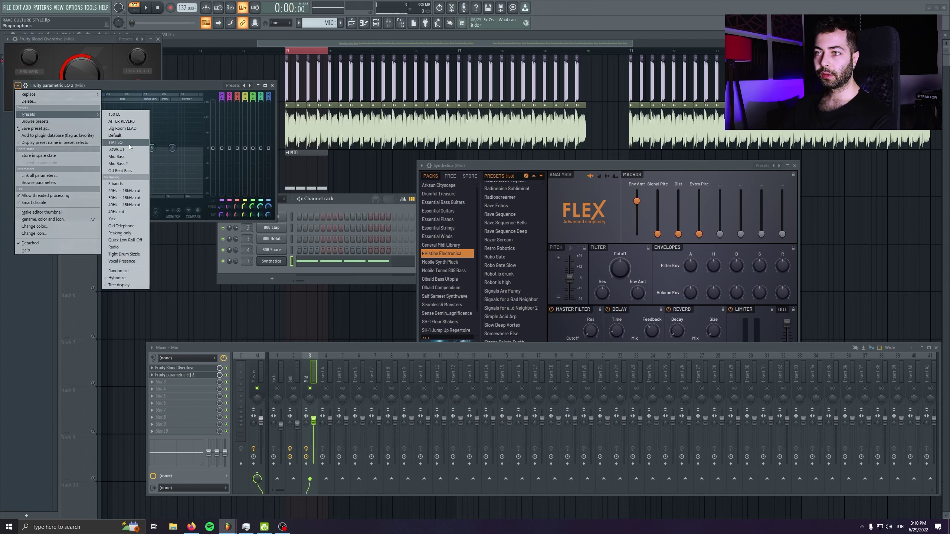
pyautogui.click(125, 163)
pyautogui.press('space')
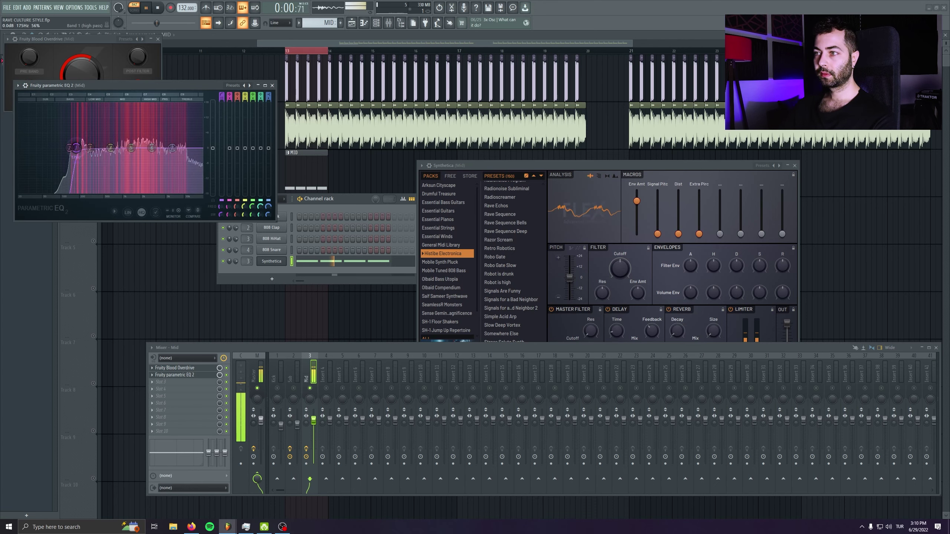
pyautogui.press('space')
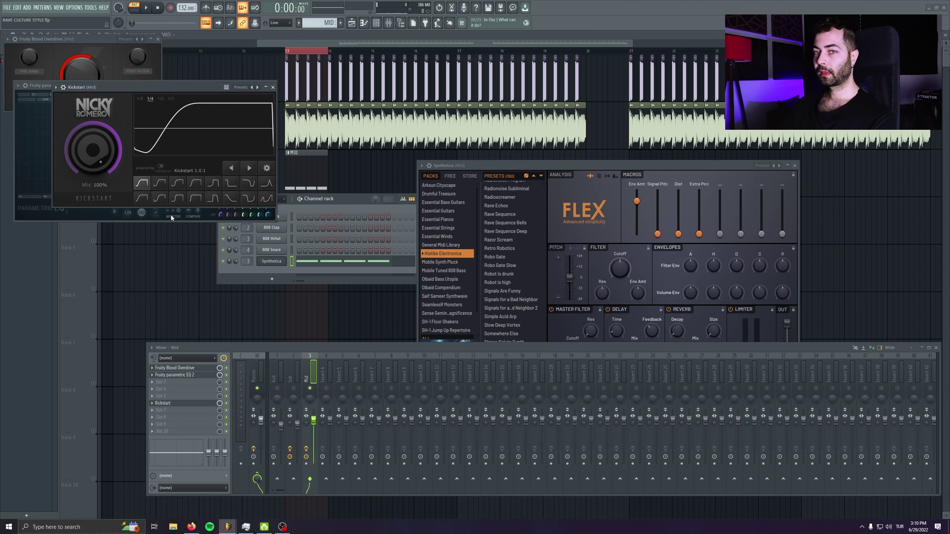
# Compare Kickstart ducking curves on the Mid insert during playback, including Nice & Tight, and close its effect windows
pyautogui.click(160, 183)
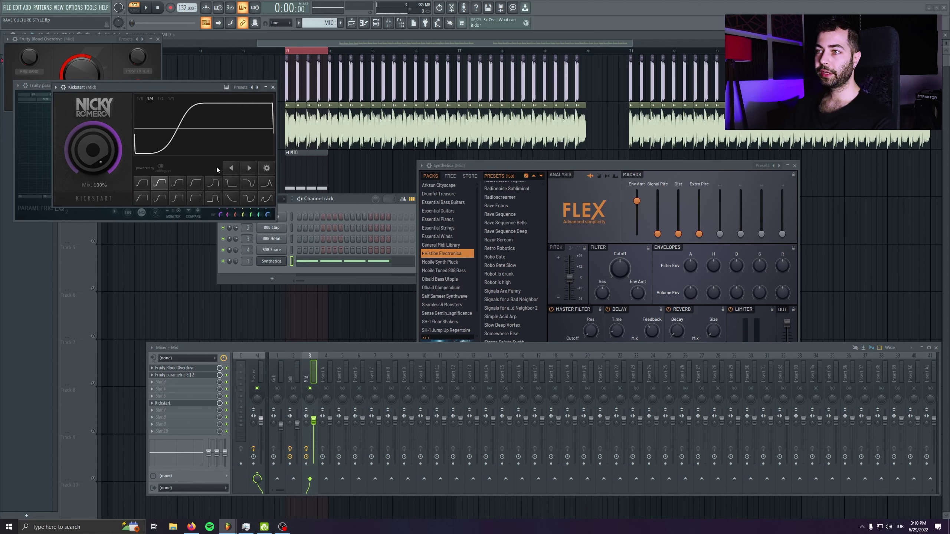
pyautogui.click(212, 183)
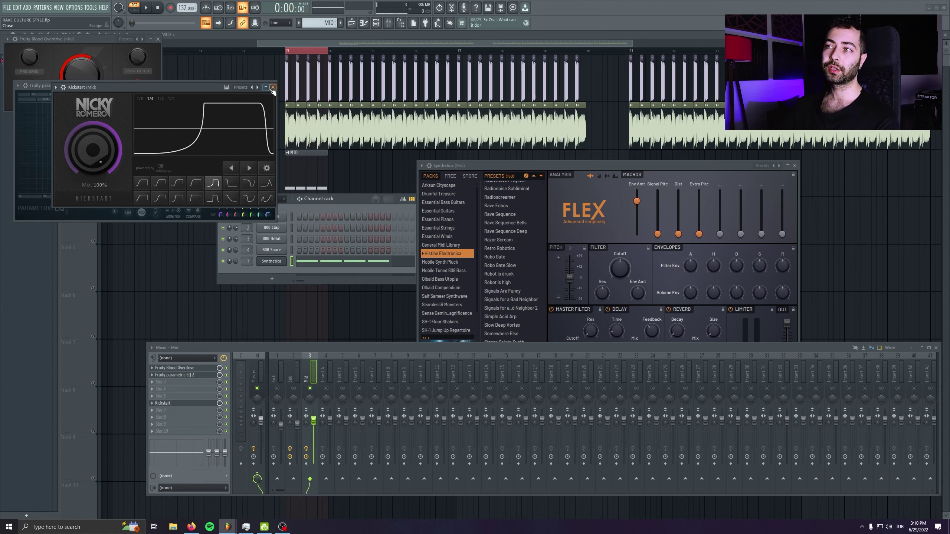
pyautogui.press('space')
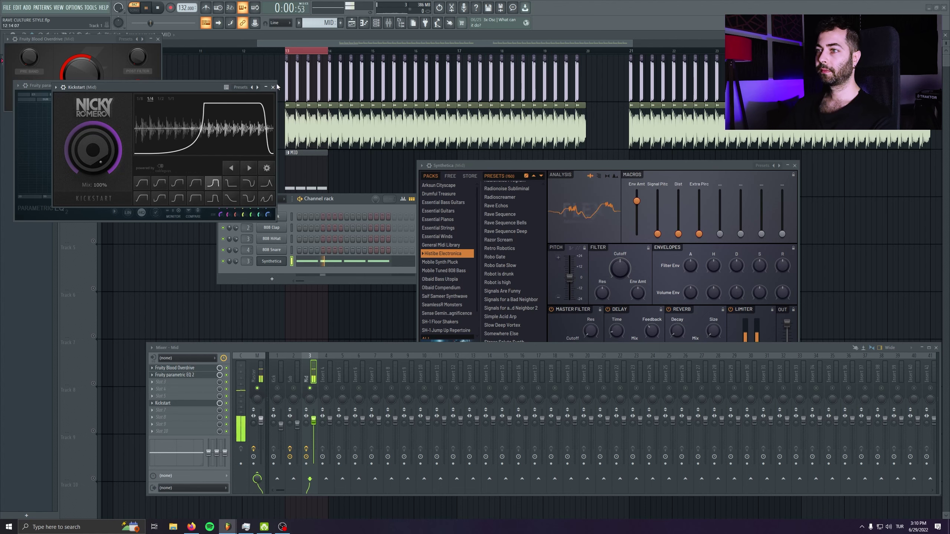
pyautogui.click(180, 186)
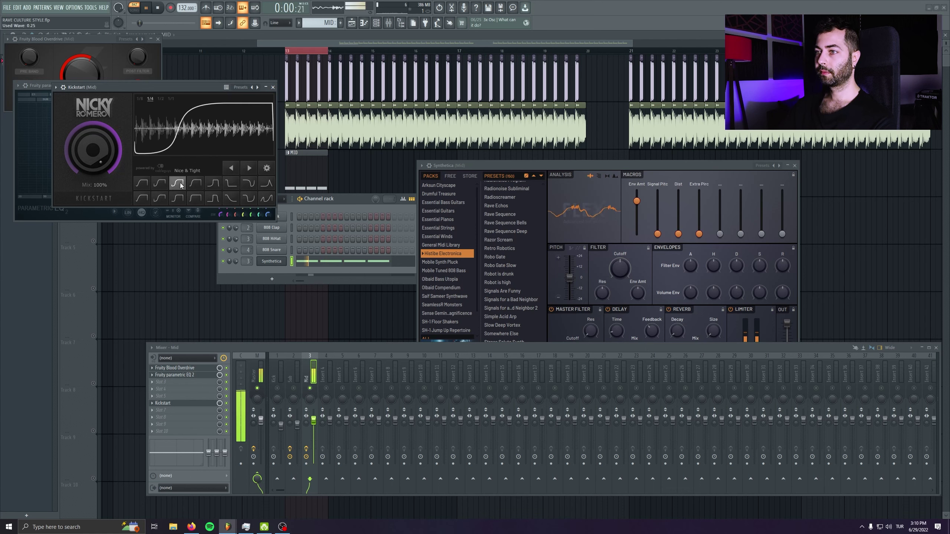
pyautogui.click(273, 87)
pyautogui.press('space')
pyautogui.click(158, 40)
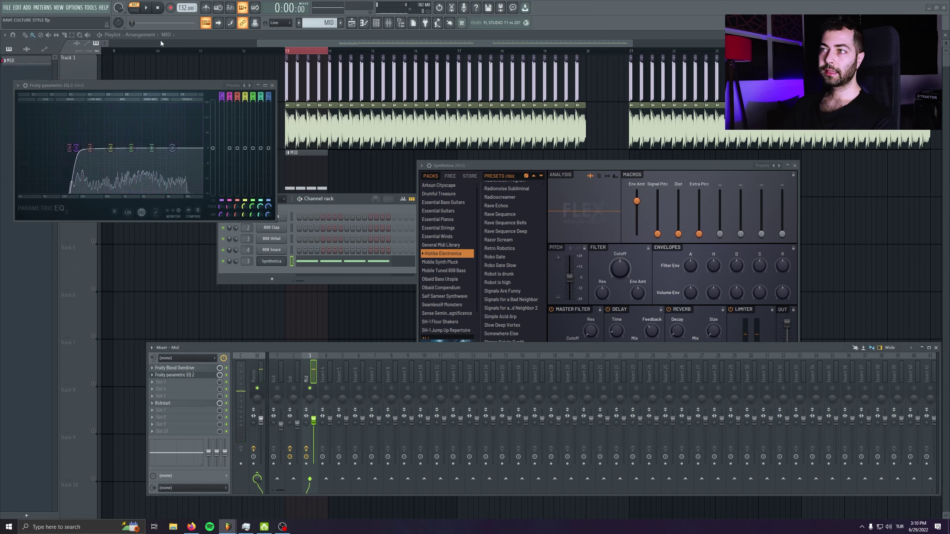
pyautogui.click(272, 86)
# Play the first bar of the arrangement and lower the Mid insert's volume against the kick layers, toggling the Sub insert to compare
pyautogui.click(348, 129)
pyautogui.scroll(4, 318, 179)
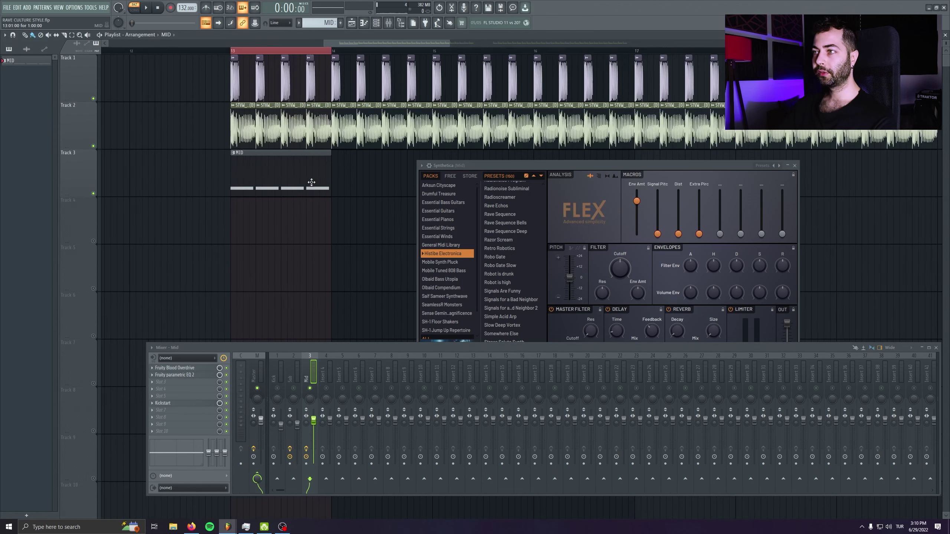
pyautogui.scroll(2, 312, 182)
pyautogui.press('space')
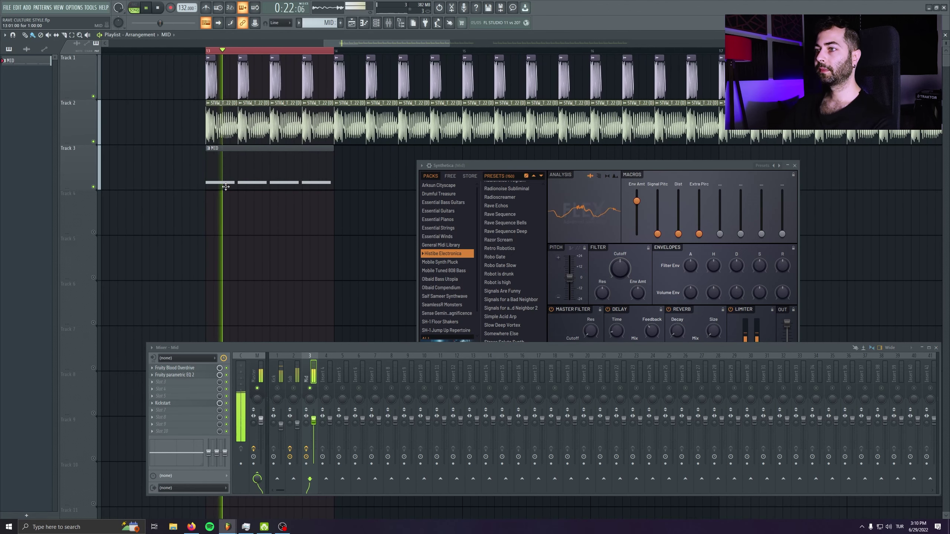
pyautogui.moveTo(314, 421); pyautogui.dragTo(314, 430)
pyautogui.click(294, 388)
pyautogui.press('space')
pyautogui.press('space')
# Use the steep fifth ducking curve in the Mid insert's Kickstart and set that insert's volume to 96%
pyautogui.click(183, 404)
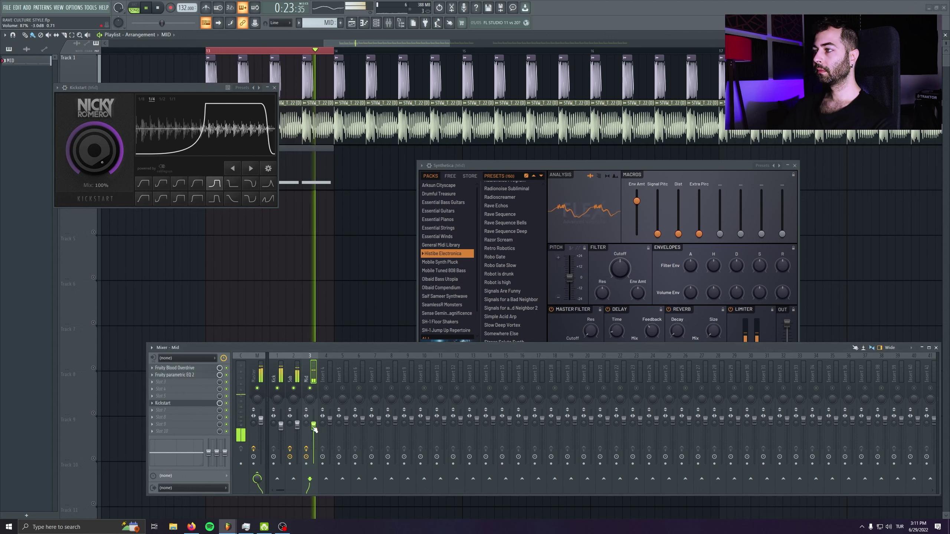
pyautogui.moveTo(315, 430); pyautogui.dragTo(315, 427)
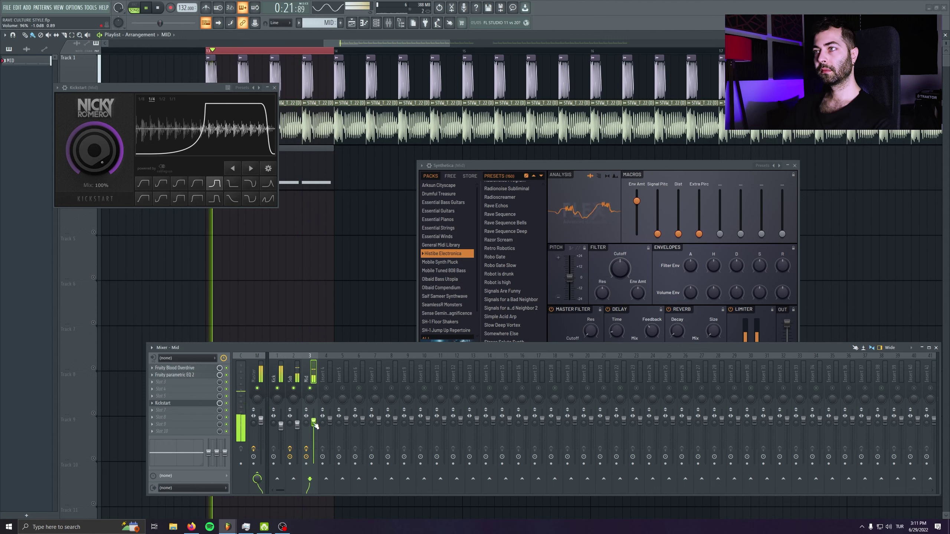
pyautogui.press('space')
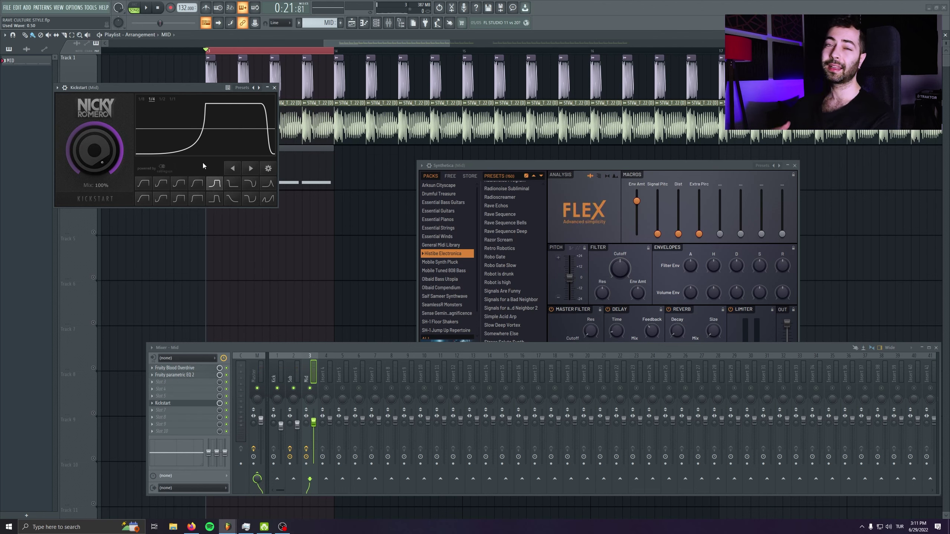
pyautogui.click(275, 88)
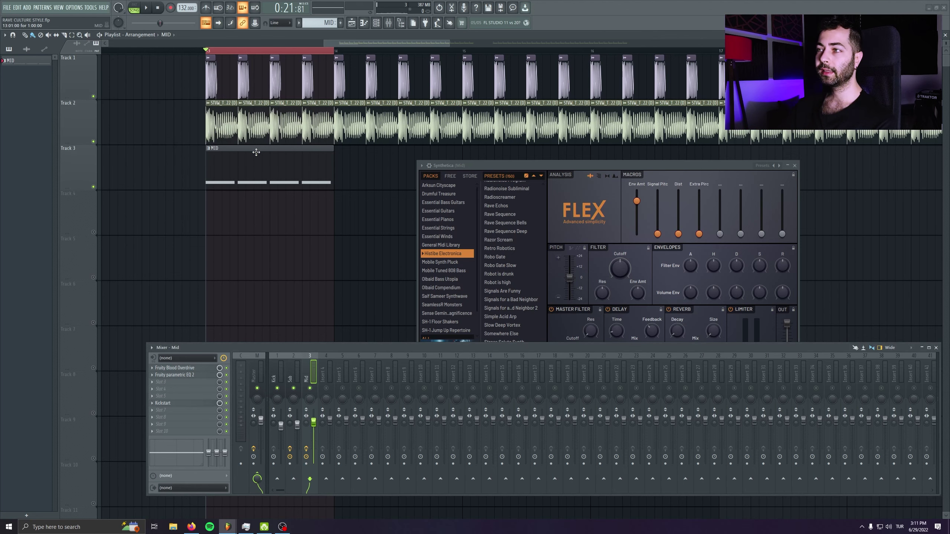
# Fill Track 3 with MID pattern clips under both kick sections, removing the clip that covers the gap between them
pyautogui.click(370, 161)
pyautogui.moveTo(218, 165); pyautogui.dragTo(480, 250)
pyautogui.moveTo(722, 161); pyautogui.dragTo(175, 163)
pyautogui.hotkey('ctrl', 'b')
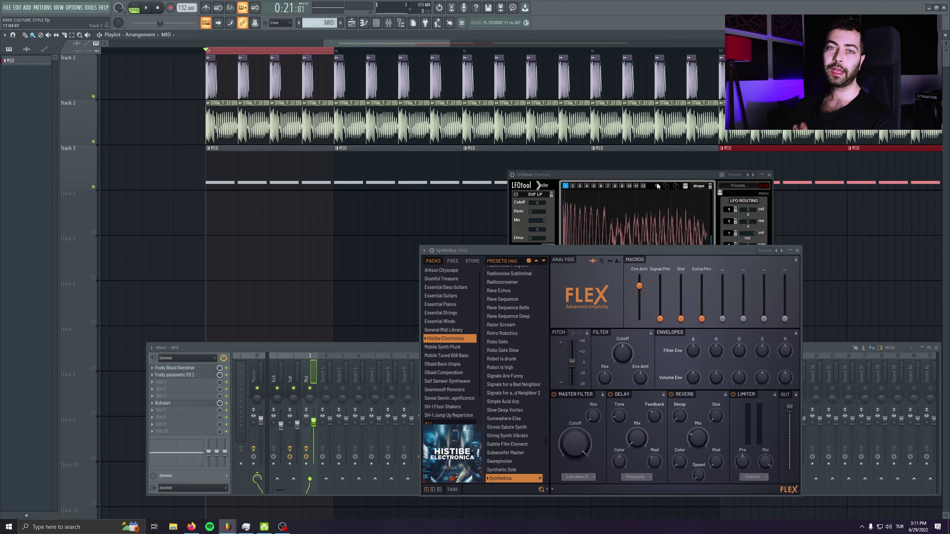
pyautogui.moveTo(631, 179); pyautogui.dragTo(492, 282)
pyautogui.scroll(-4, 278, 180)
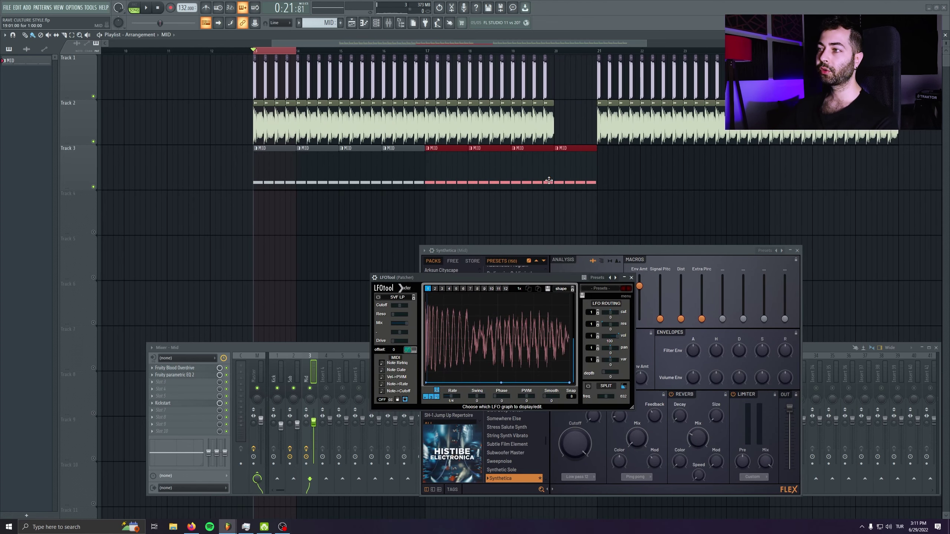
pyautogui.rightClick(578, 163)
pyautogui.moveTo(577, 164); pyautogui.dragTo(278, 164)
pyautogui.hotkey('ctrl', 'b')
# Audition the MID clips with the kick layers and close the LFOTool and Synthetica windows
pyautogui.press('space')
pyautogui.moveTo(587, 206); pyautogui.dragTo(632, 220)
pyautogui.click(631, 277)
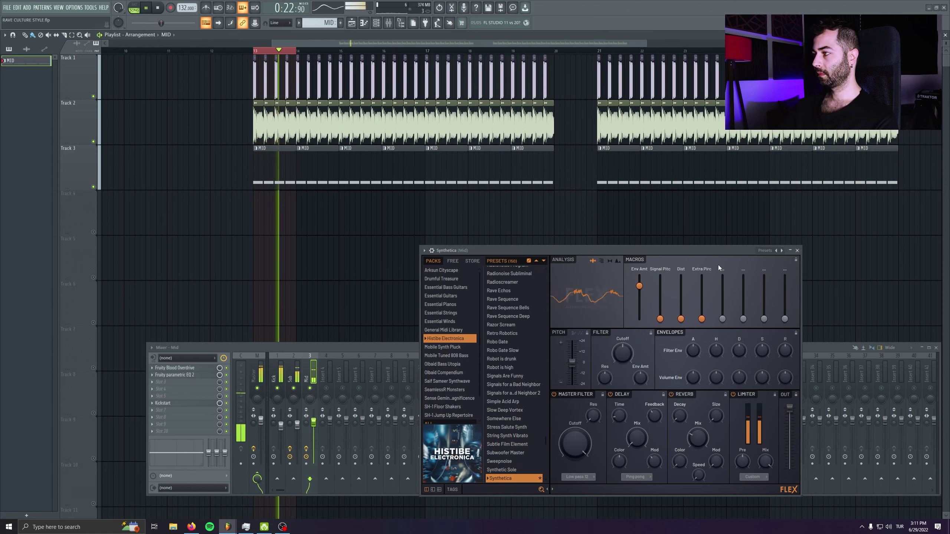
pyautogui.click(797, 252)
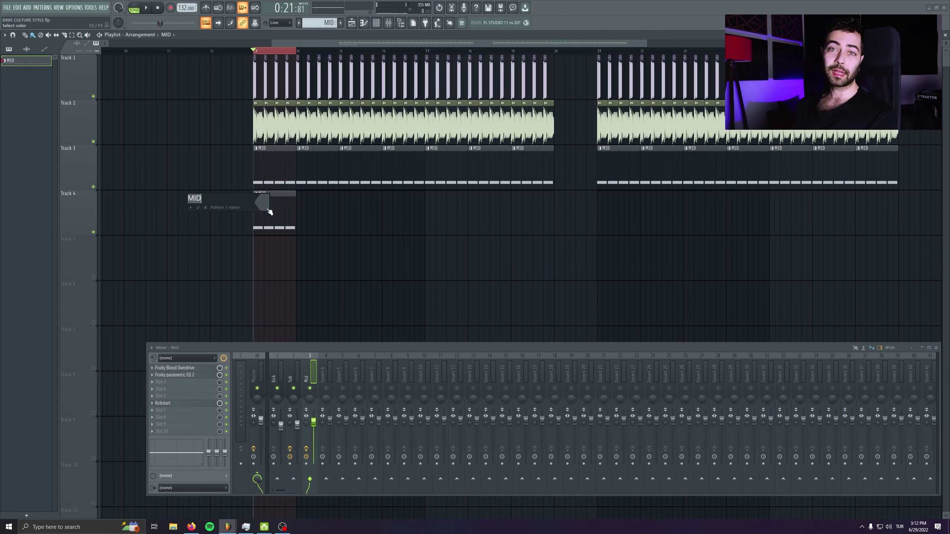
# Rename the pattern of the Track 4 clip as TOP and check its notes in the piano roll
pyautogui.write('TOP')
pyautogui.press('Return')
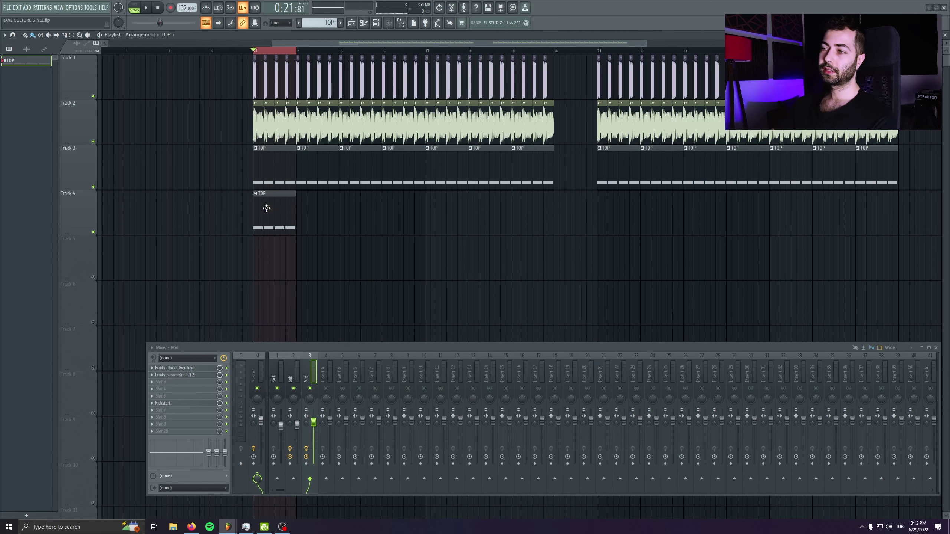
pyautogui.doubleClick(266, 208)
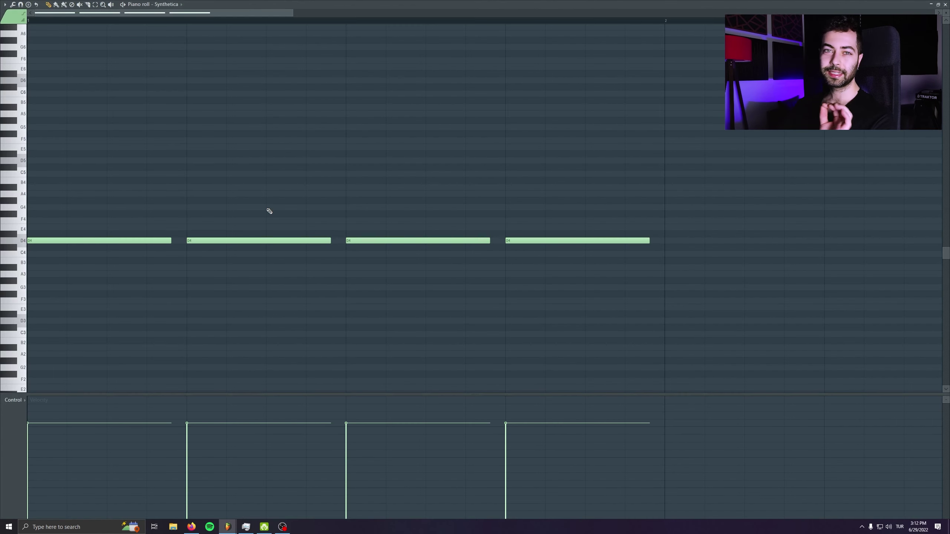
pyautogui.press('Escape')
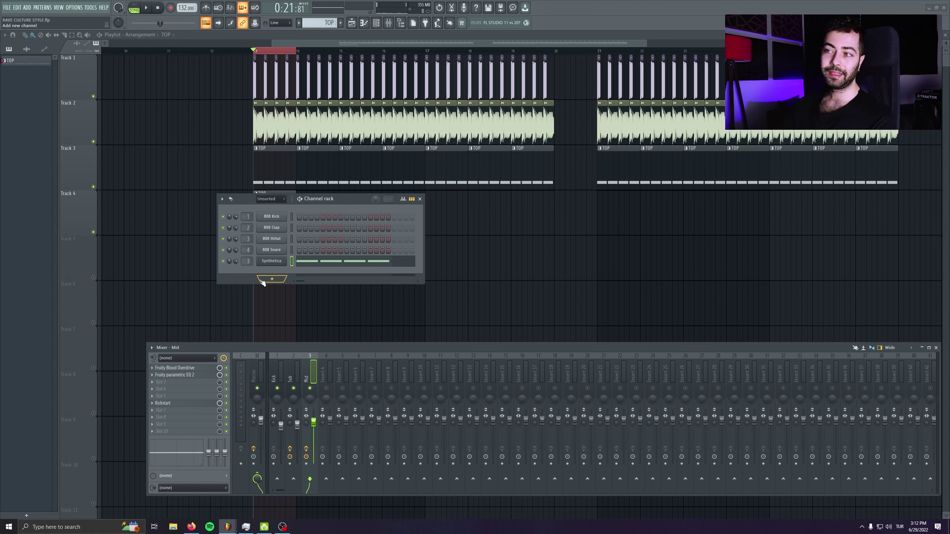
# Clone the Synthetica channel and load the SY99 Bass preset from the Synthwave pack in the new FLEX channel
pyautogui.rightClick(284, 261)
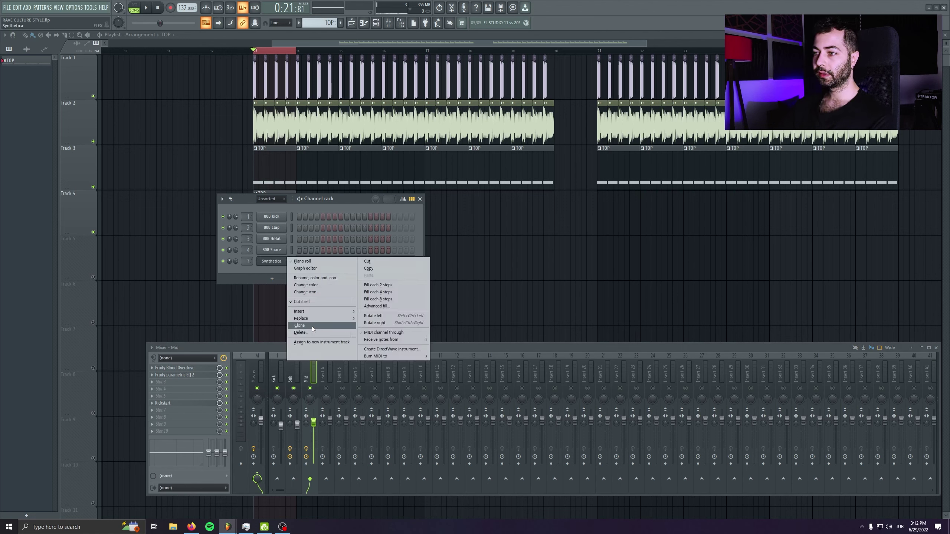
pyautogui.click(312, 327)
pyautogui.moveTo(482, 165); pyautogui.dragTo(453, 161)
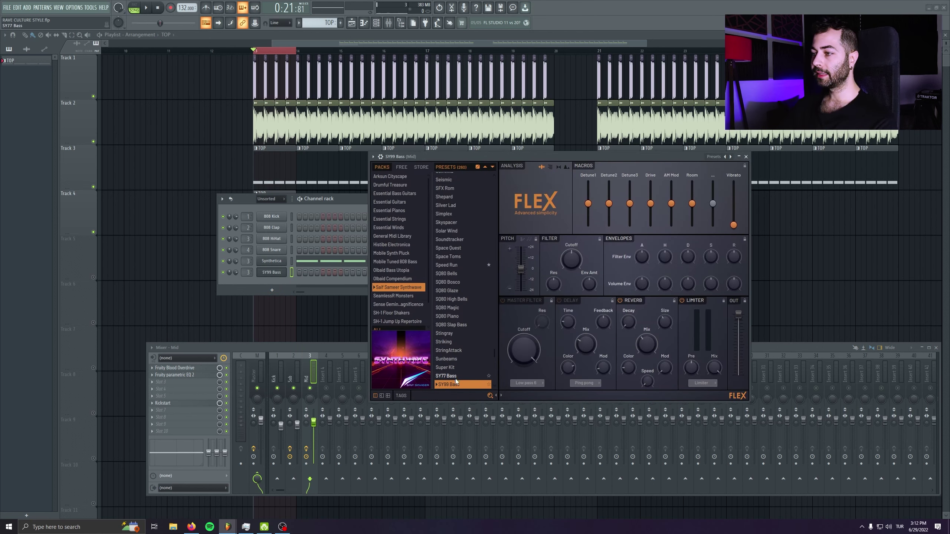
pyautogui.scroll(1, 241, 271)
# Name mixer insert 4 "Top Bass" and paste the Synthetica notes into the SY99 Bass channel
pyautogui.doubleClick(331, 368)
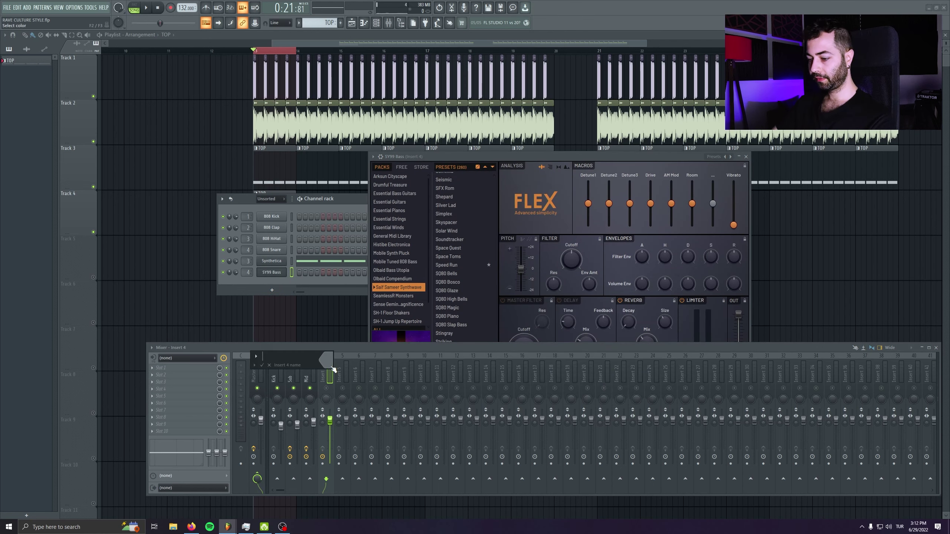
pyautogui.write('Top Bass')
pyautogui.press('Return')
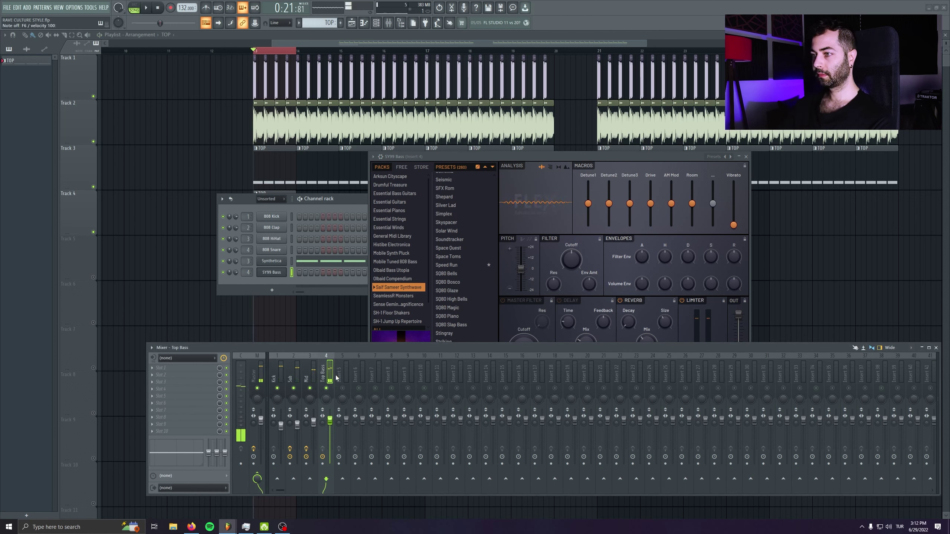
pyautogui.click(292, 272)
pyautogui.hotkey('ctrl', 'v')
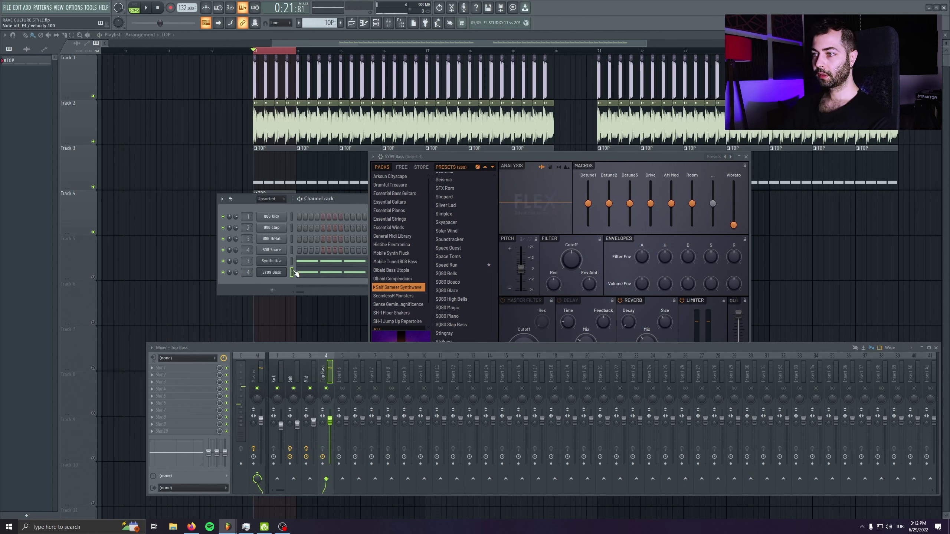
# Transpose the SY99 Bass notes by octaves in the piano roll and audition them
pyautogui.press('F6')
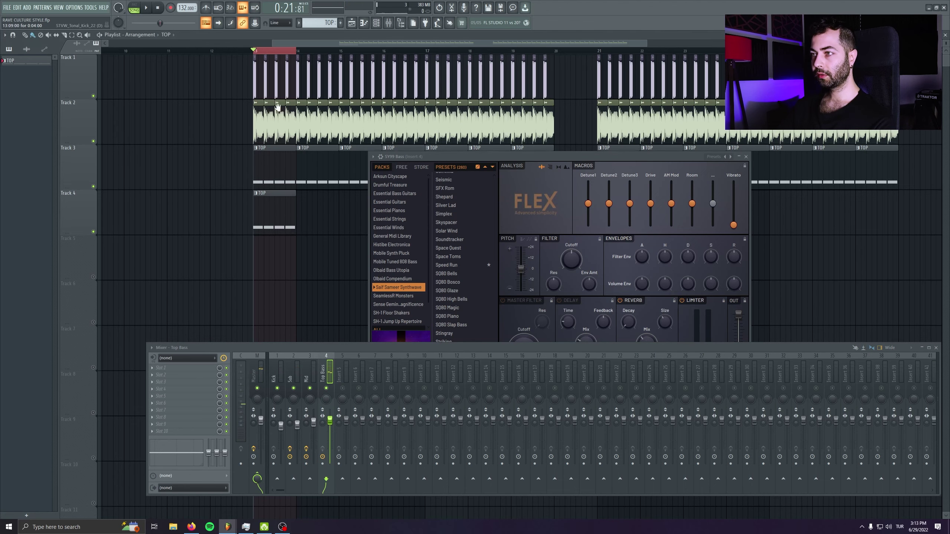
pyautogui.moveTo(277, 108); pyautogui.dragTo(265, 81)
pyautogui.press('F7')
pyautogui.hotkey('ctrl', 'Down')
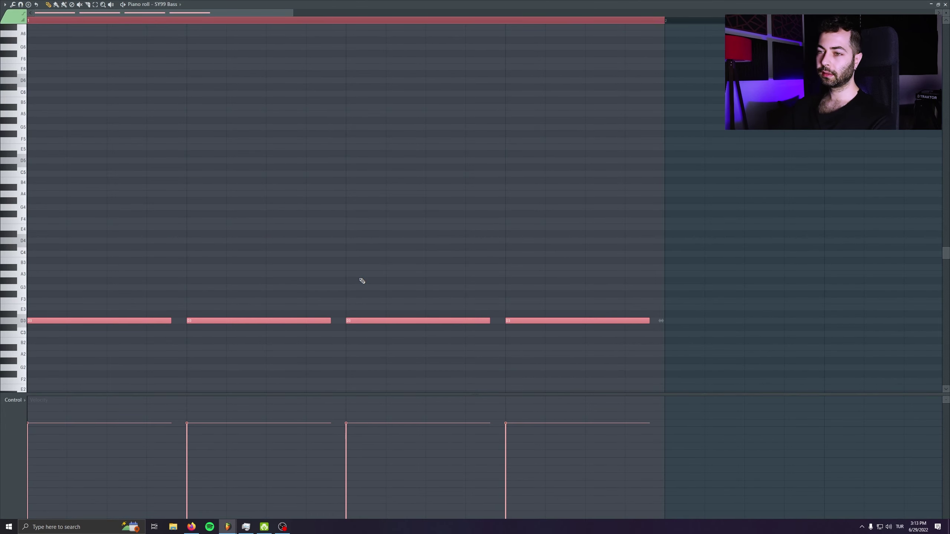
pyautogui.press('space')
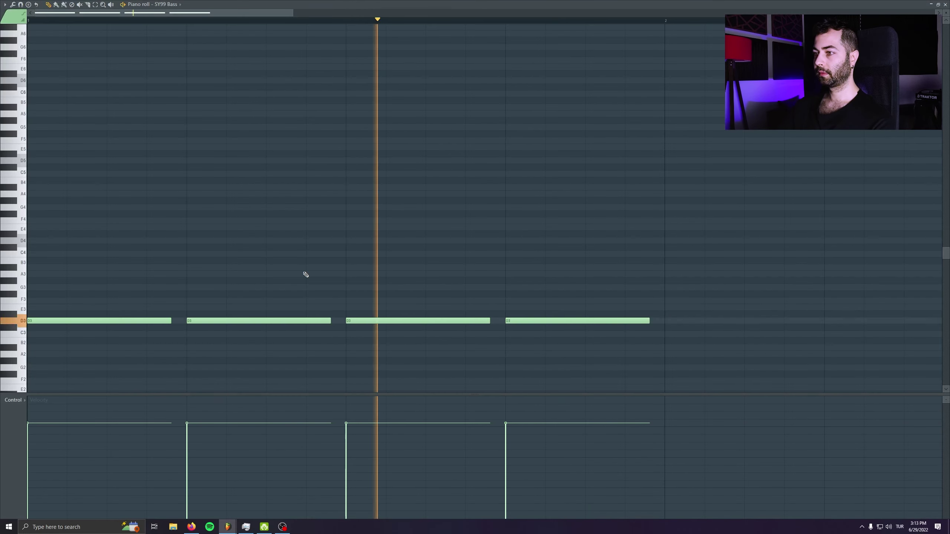
pyautogui.hotkey('ctrl', 'a')
pyautogui.hotkey('ctrl', 'Down')
pyautogui.hotkey('ctrl', 'Up')
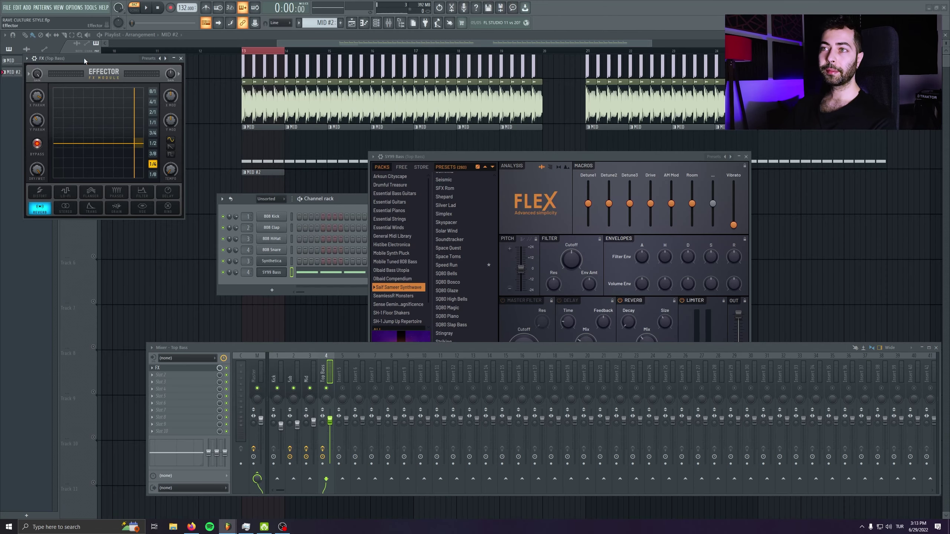
# Switch the Effector on the Top Bass insert to Lo-Fi and adjust its XY pad during playback
pyautogui.moveTo(85, 60); pyautogui.dragTo(179, 158)
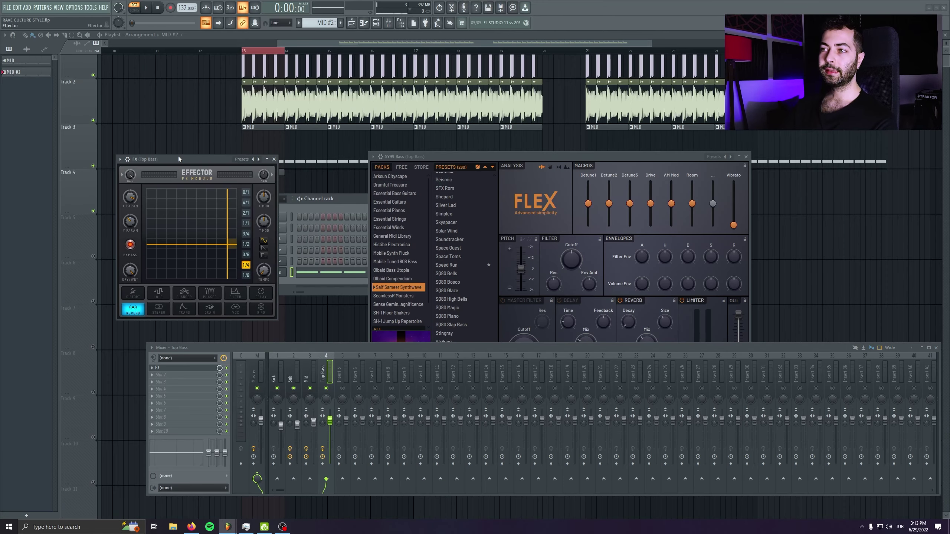
pyautogui.click(158, 293)
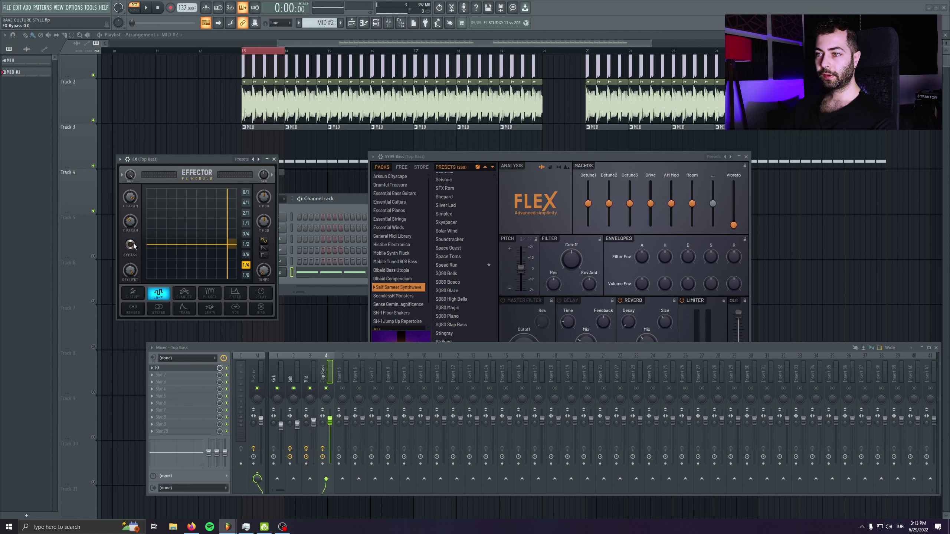
pyautogui.moveTo(187, 166); pyautogui.dragTo(193, 171)
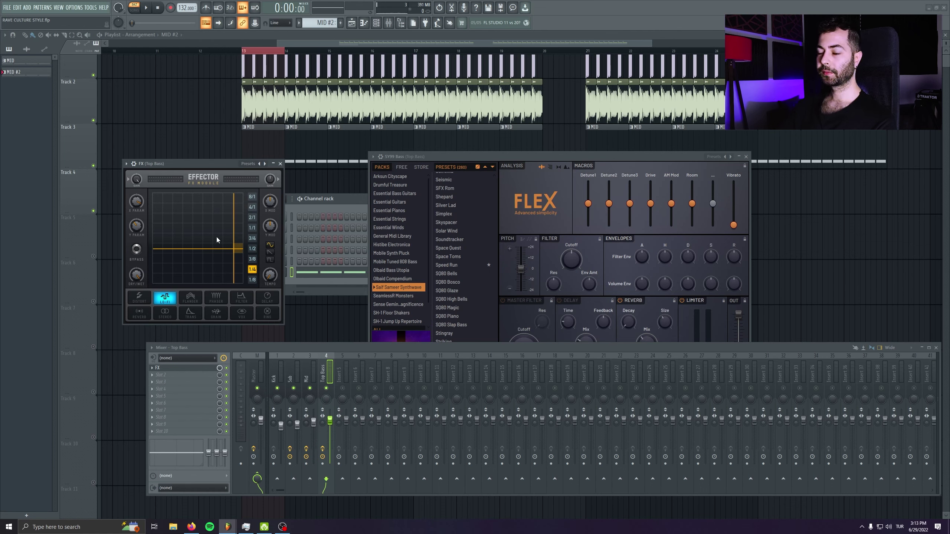
pyautogui.press('space')
pyautogui.moveTo(217, 239); pyautogui.dragTo(189, 209)
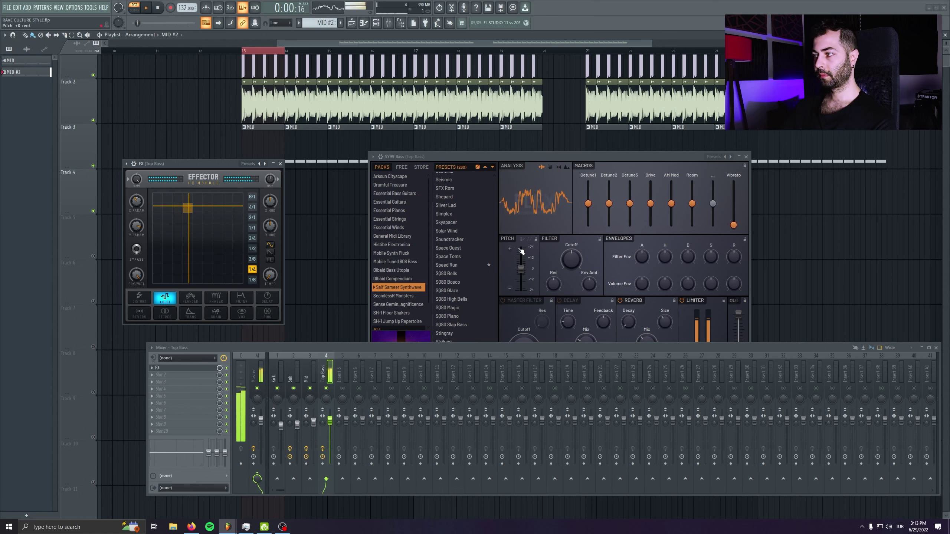
# Turn off the SY99 Bass reverb and high-pass the Top Bass at about 785 Hz from the Parametric EQ 2 Default preset
pyautogui.click(509, 158)
pyautogui.click(620, 301)
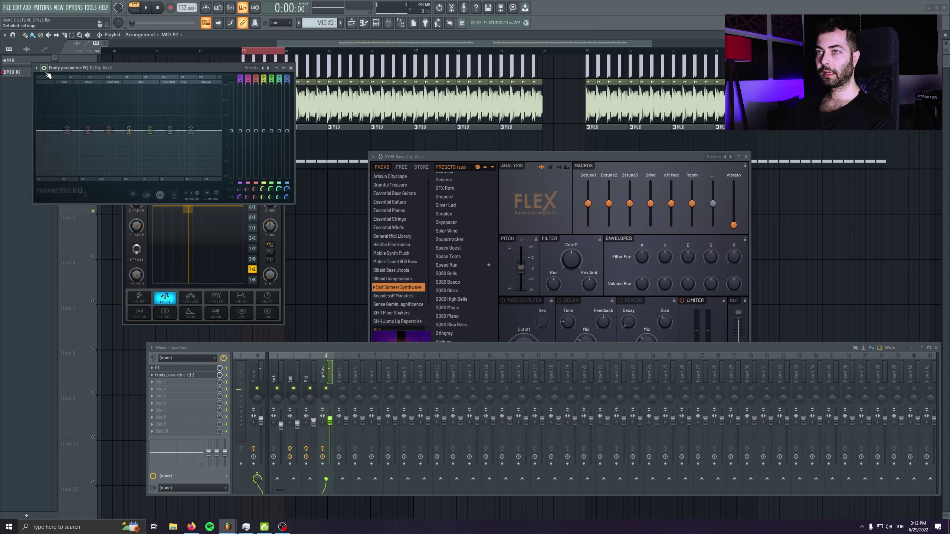
pyautogui.click(37, 68)
pyautogui.moveTo(75, 97)
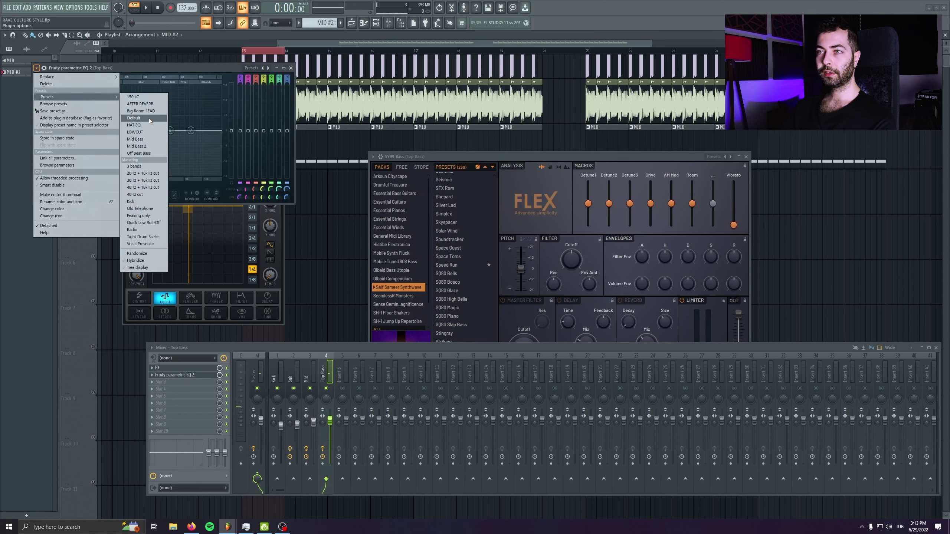
pyautogui.click(134, 118)
pyautogui.moveTo(67, 131); pyautogui.dragTo(135, 131)
pyautogui.press('space')
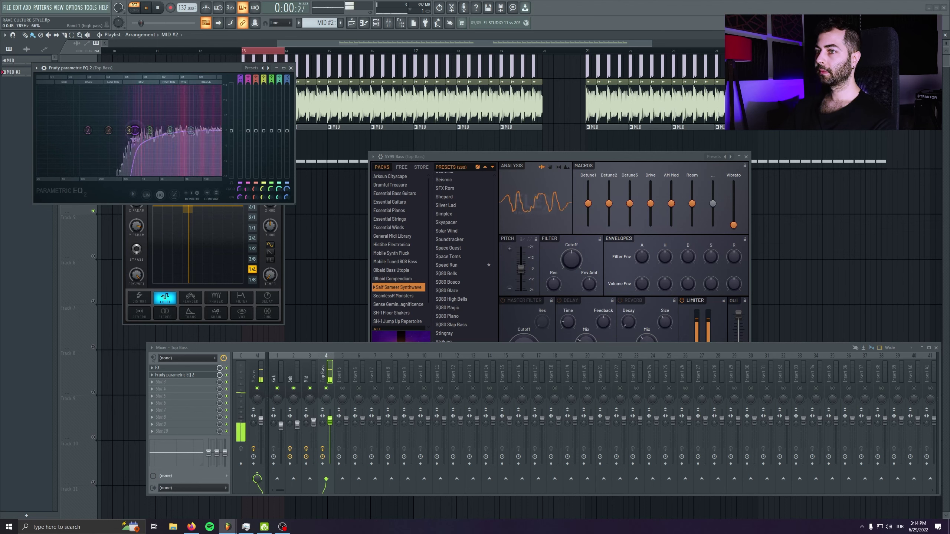
pyautogui.press('space')
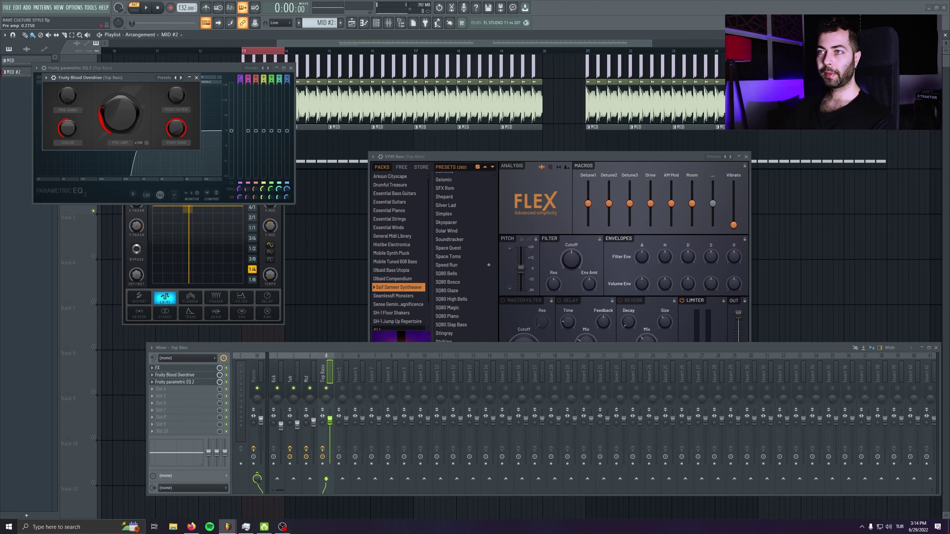
# Set the Top Bass Blood Overdrive's post gain to -0.2500 with a raised preamp and move it ahead of the Effector
pyautogui.moveTo(102, 85); pyautogui.dragTo(127, 177)
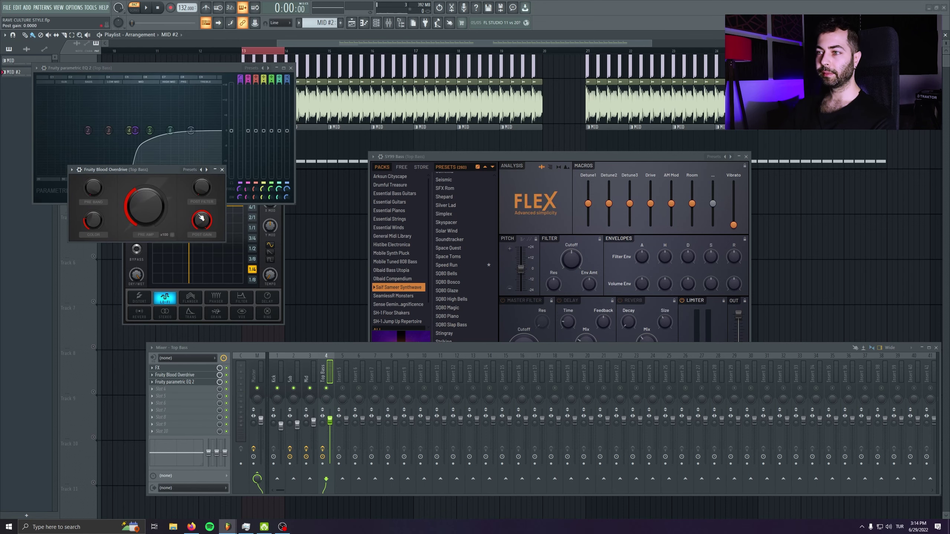
pyautogui.press('space')
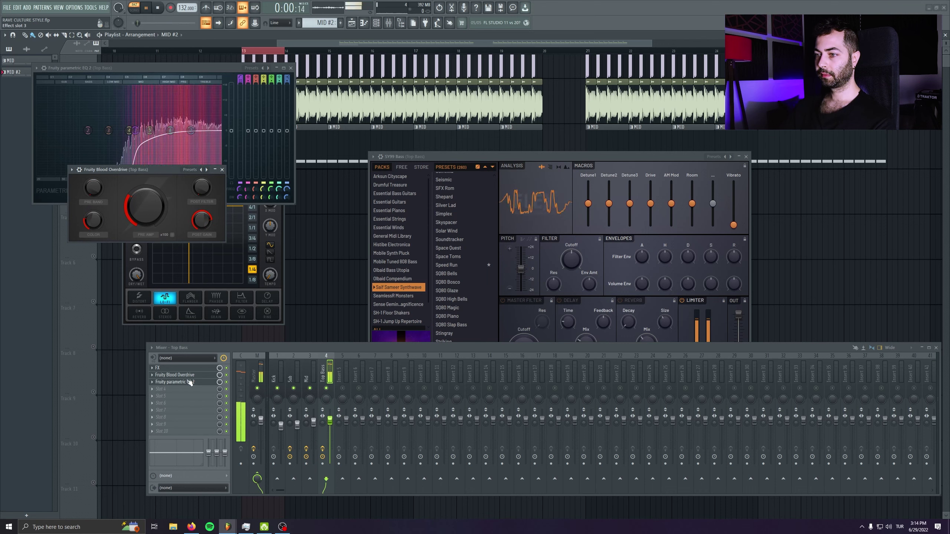
pyautogui.moveTo(190, 375); pyautogui.dragTo(191, 370)
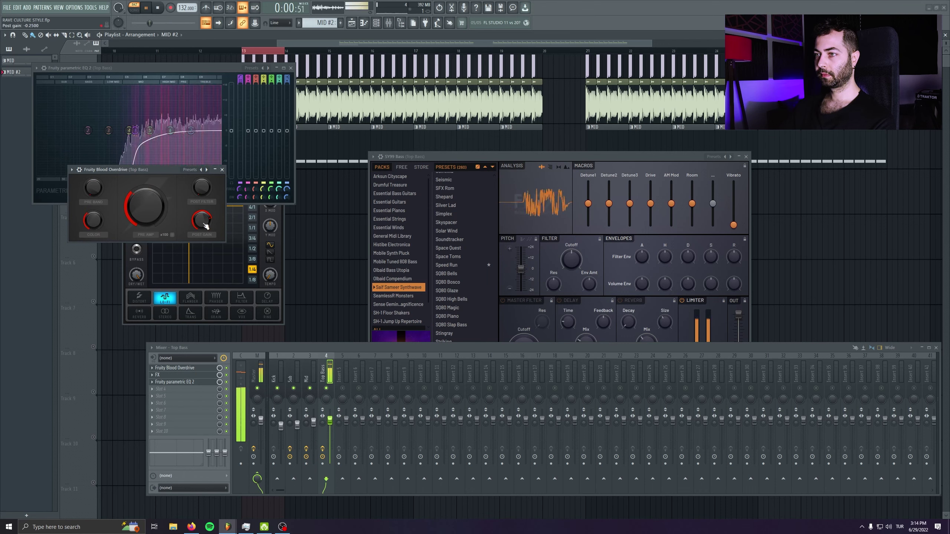
pyautogui.press('space')
# Copy the Kickstart effect from the Mid insert to the Top Bass insert and play the result
pyautogui.click(307, 378)
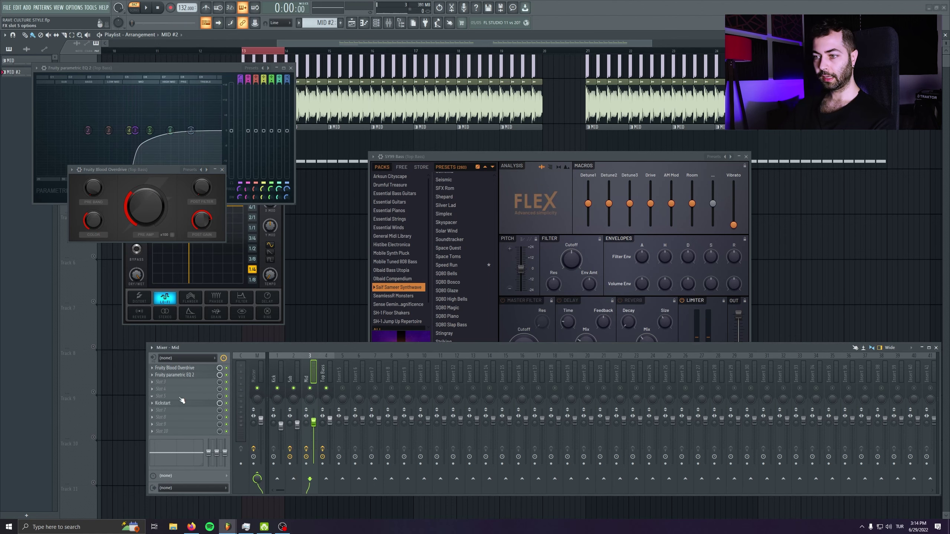
pyautogui.click(152, 403)
pyautogui.moveTo(168, 389); pyautogui.dragTo(325, 372)
pyautogui.press('space')
pyautogui.click(273, 87)
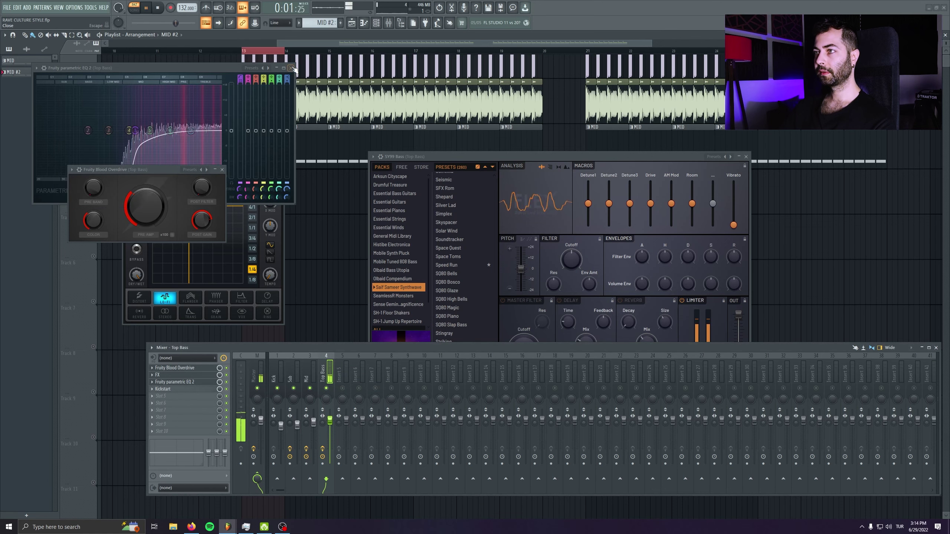
# Try the third ducking curve in the Top Bass Kickstart and return to the fifth curve
pyautogui.click(188, 389)
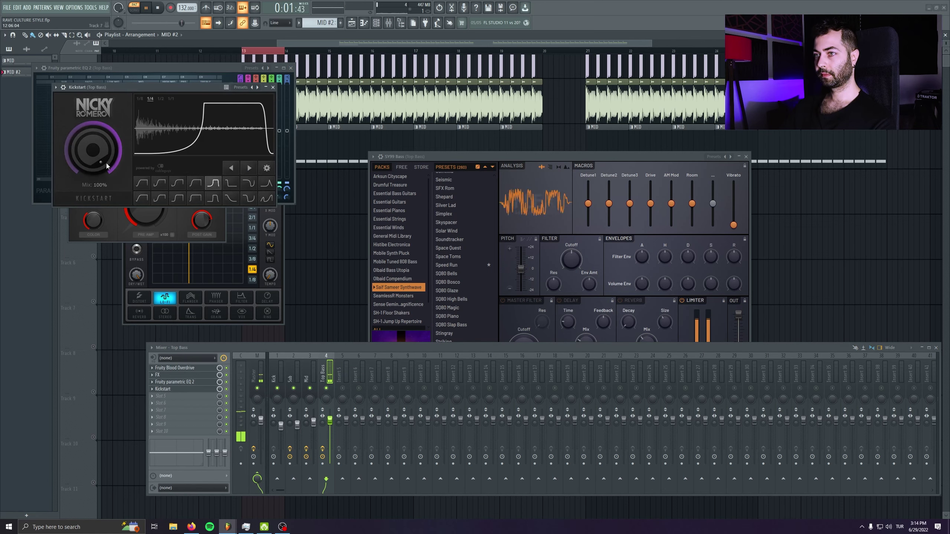
pyautogui.click(177, 183)
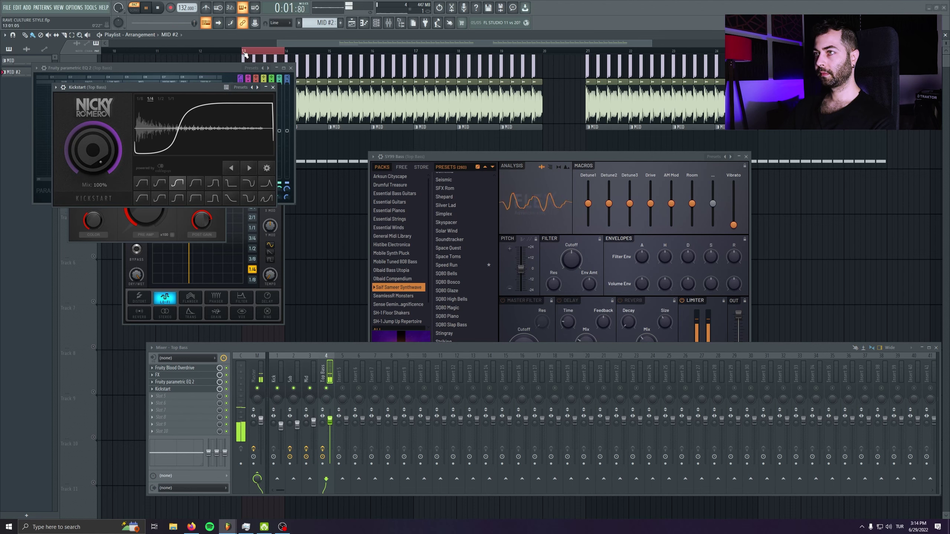
pyautogui.click(214, 183)
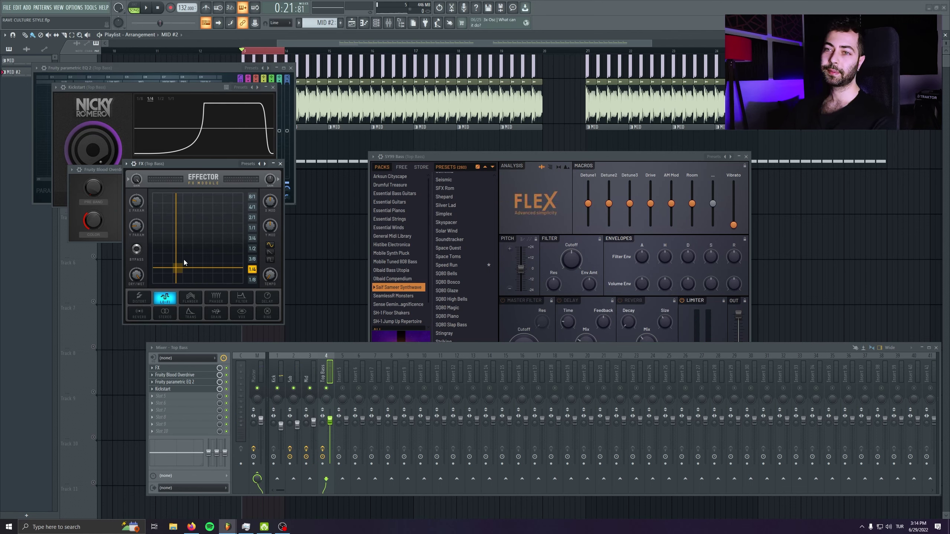
# Set the Lo-Fi Effector's XY pad to low X and Y values and compare the Top Bass with effect slots bypassed
pyautogui.moveTo(184, 261); pyautogui.dragTo(177, 198)
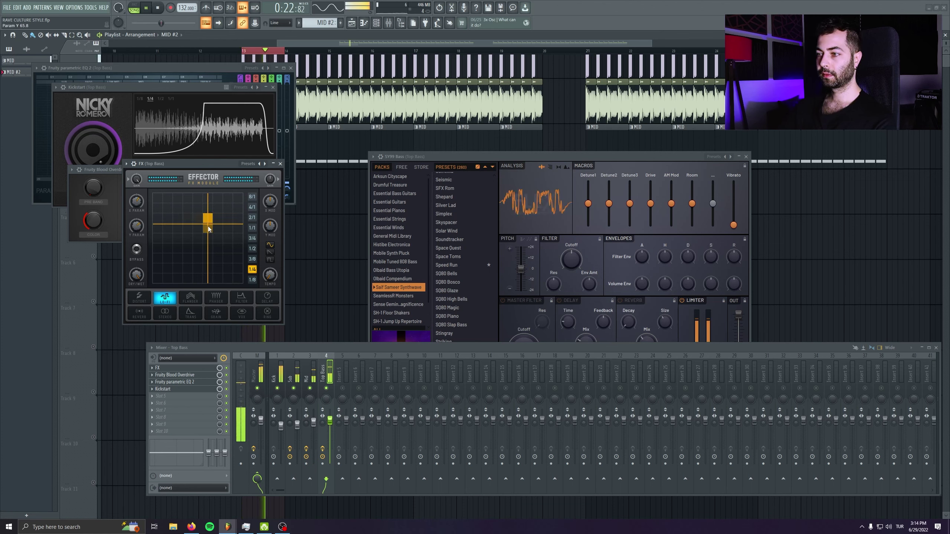
pyautogui.moveTo(208, 225); pyautogui.dragTo(175, 264)
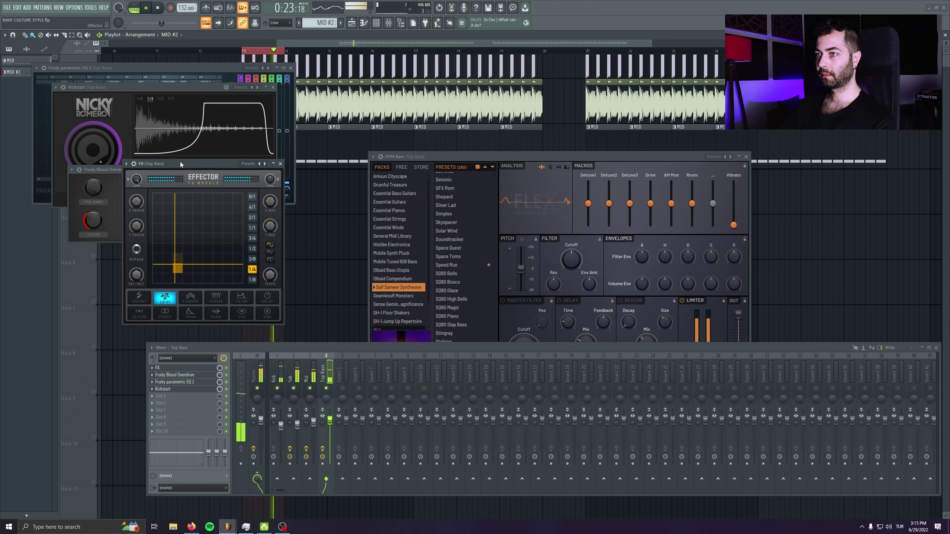
pyautogui.moveTo(180, 164); pyautogui.dragTo(274, 171)
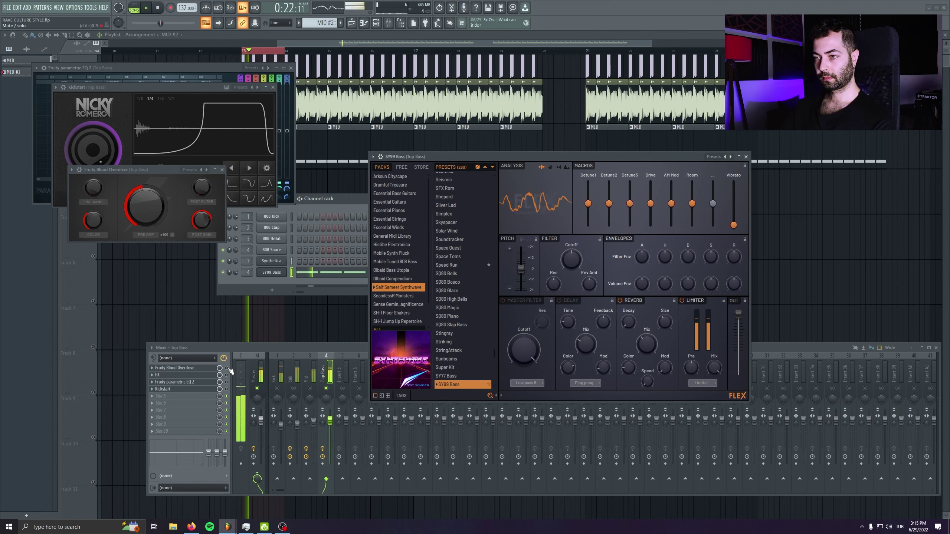
pyautogui.click(229, 371)
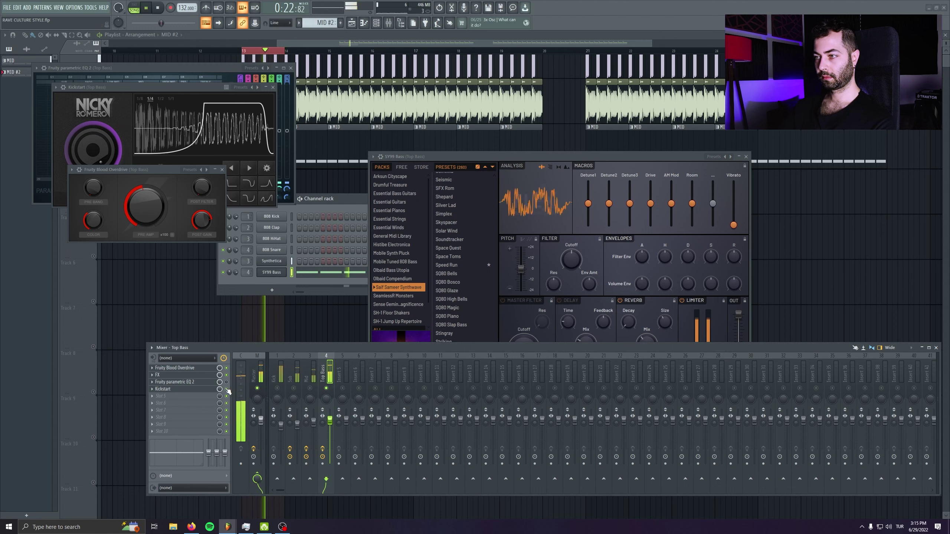
pyautogui.click(226, 383)
# Lower the Top Bass EQ's high-pass to about 433 Hz and boost its highest band
pyautogui.click(209, 383)
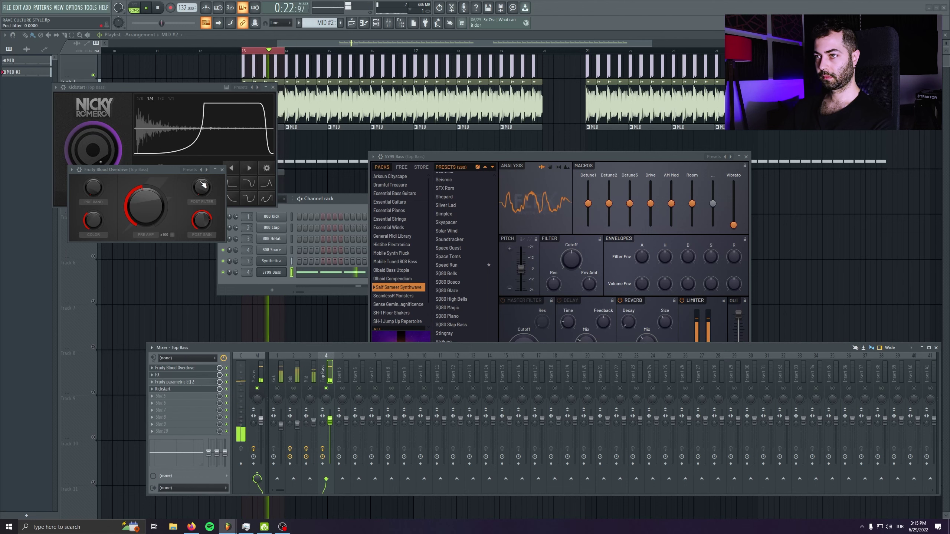
pyautogui.press('space')
pyautogui.click(194, 383)
pyautogui.press('space')
pyautogui.moveTo(135, 131); pyautogui.dragTo(124, 130)
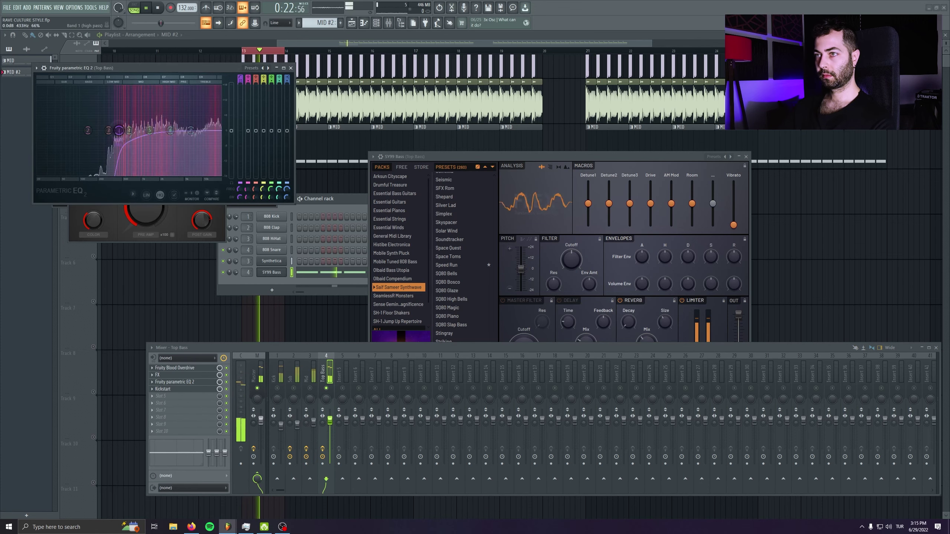
pyautogui.moveTo(191, 131); pyautogui.dragTo(186, 117)
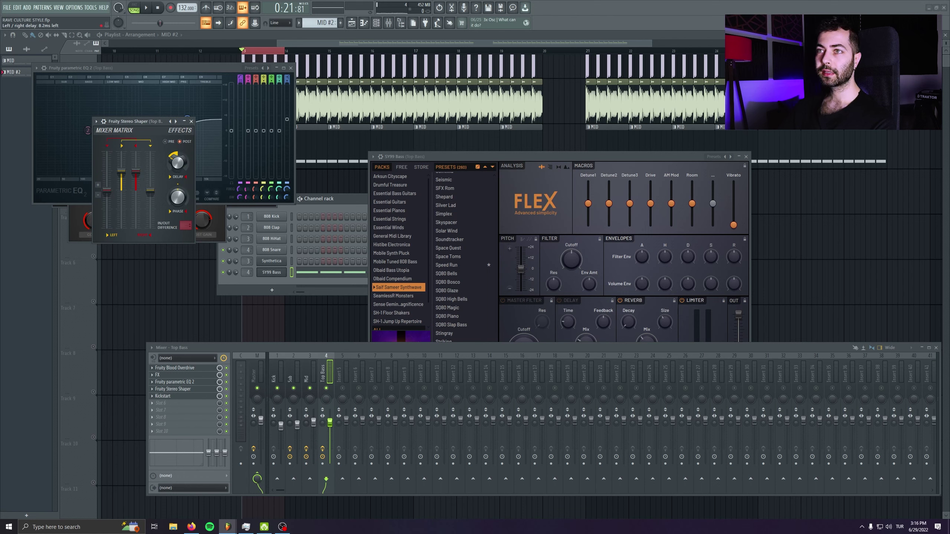
# Finish the Top Bass Stereo Shaper with an 8.2 ms left delay and slightly cut band 6 of the EQ
pyautogui.click(191, 122)
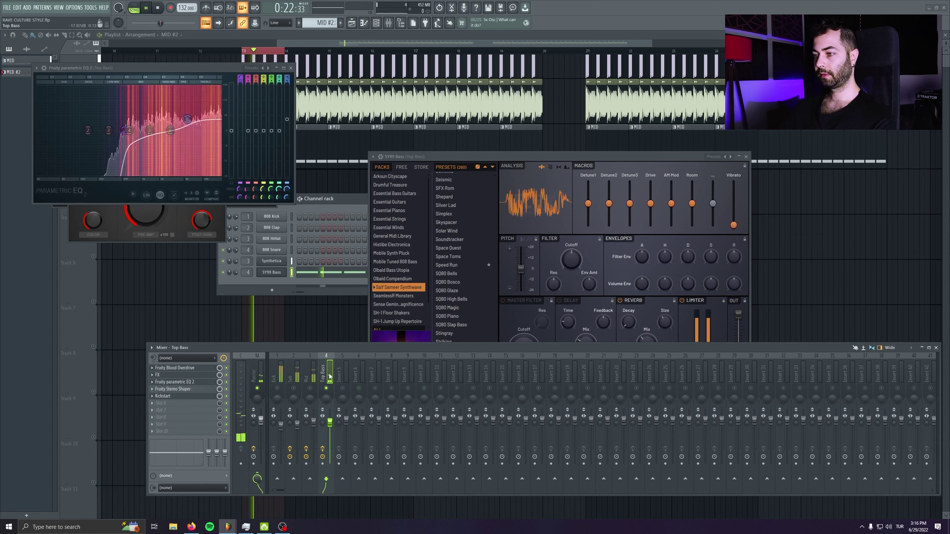
pyautogui.press('space')
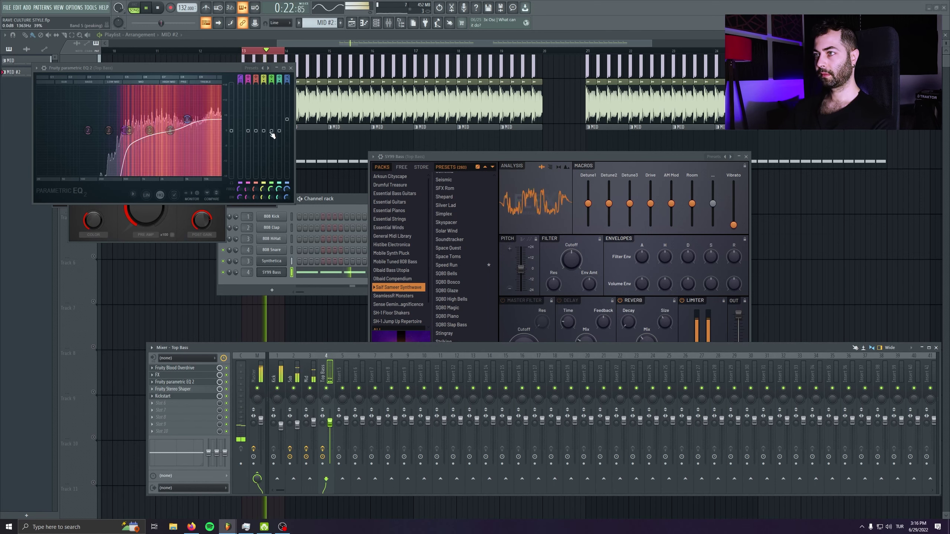
pyautogui.moveTo(170, 130); pyautogui.dragTo(170, 135)
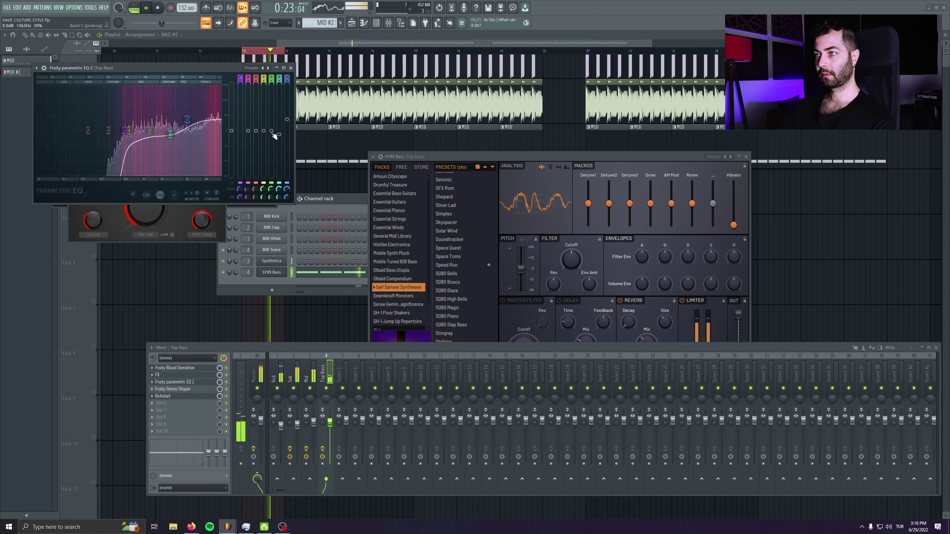
# Duplicate the MID #2 clip along Track 4 to match both groups of MID clips on Track 3, deleting the surplus clip
pyautogui.click(424, 198)
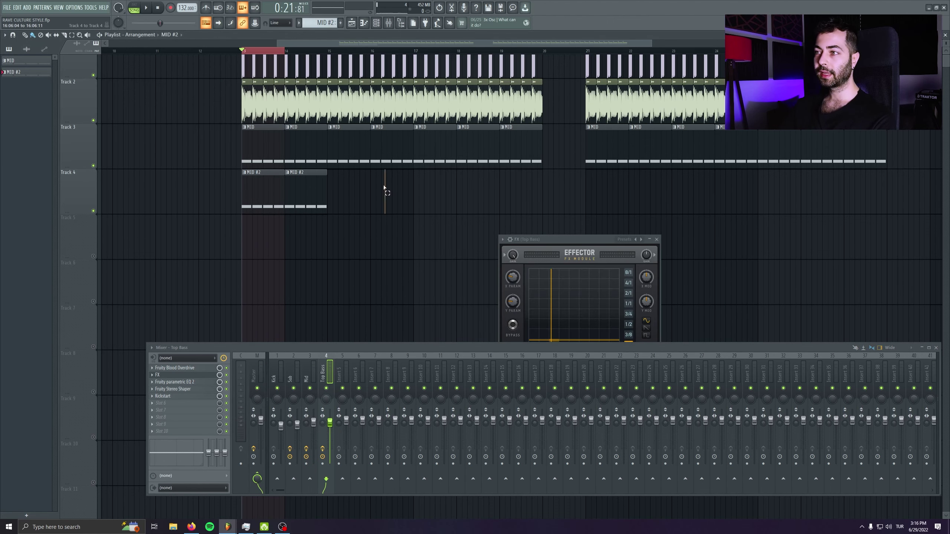
pyautogui.moveTo(384, 188); pyautogui.dragTo(263, 191)
pyautogui.moveTo(263, 192); pyautogui.dragTo(354, 194)
pyautogui.moveTo(469, 192); pyautogui.dragTo(444, 193)
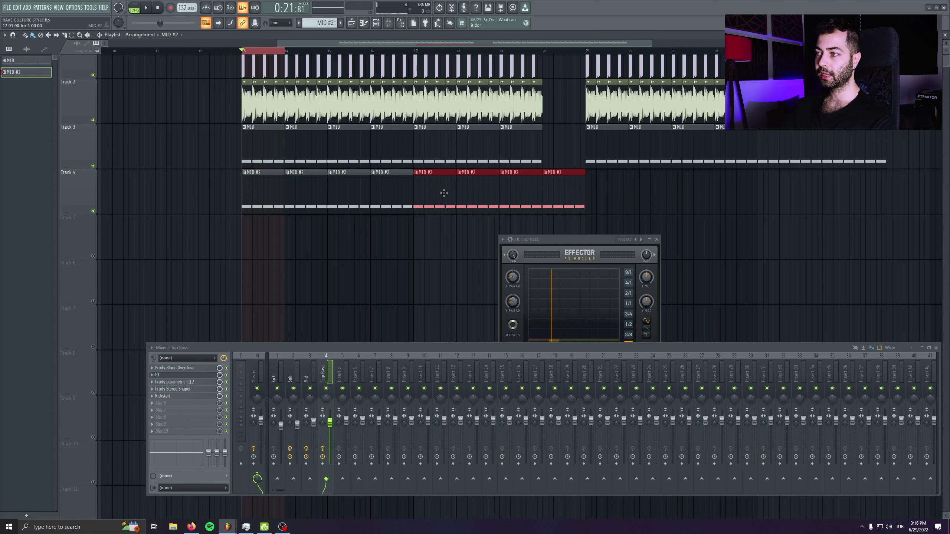
pyautogui.keyDown('ctrl'); pyautogui.click(624, 193); pyautogui.keyUp('ctrl')
pyautogui.rightClick(569, 193)
pyautogui.moveTo(636, 194); pyautogui.dragTo(180, 193)
pyautogui.moveTo(260, 195); pyautogui.dragTo(599, 201)
# Play the arrangement and lower the Top Bass fader to balance it against the kick and mid layers
pyautogui.press('space')
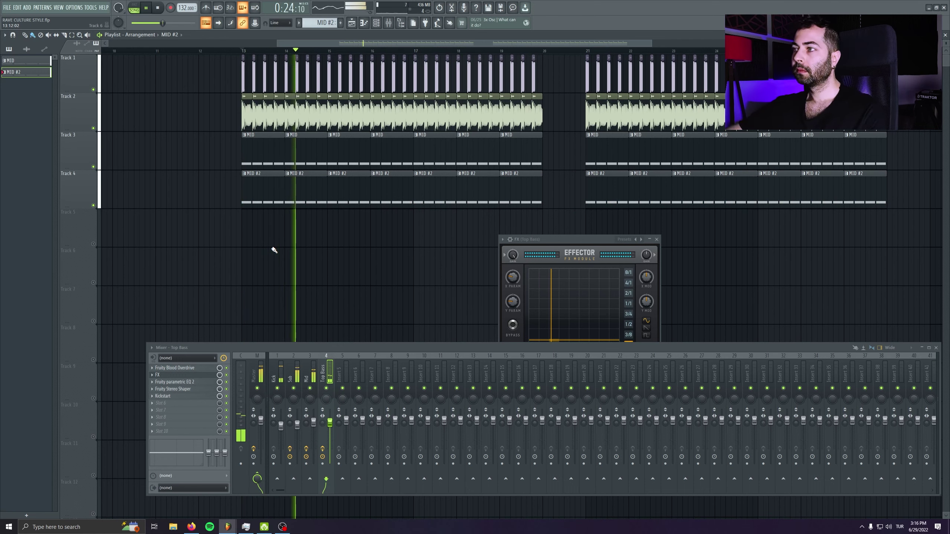
pyautogui.moveTo(329, 423); pyautogui.dragTo(329, 431)
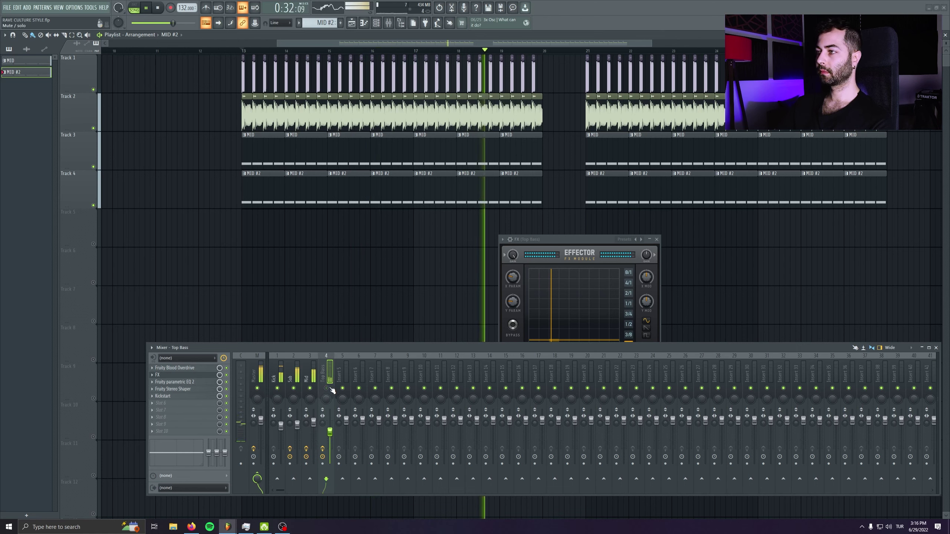
pyautogui.moveTo(329, 432); pyautogui.dragTo(329, 437)
pyautogui.moveTo(329, 438); pyautogui.dragTo(330, 438)
pyautogui.press('space')
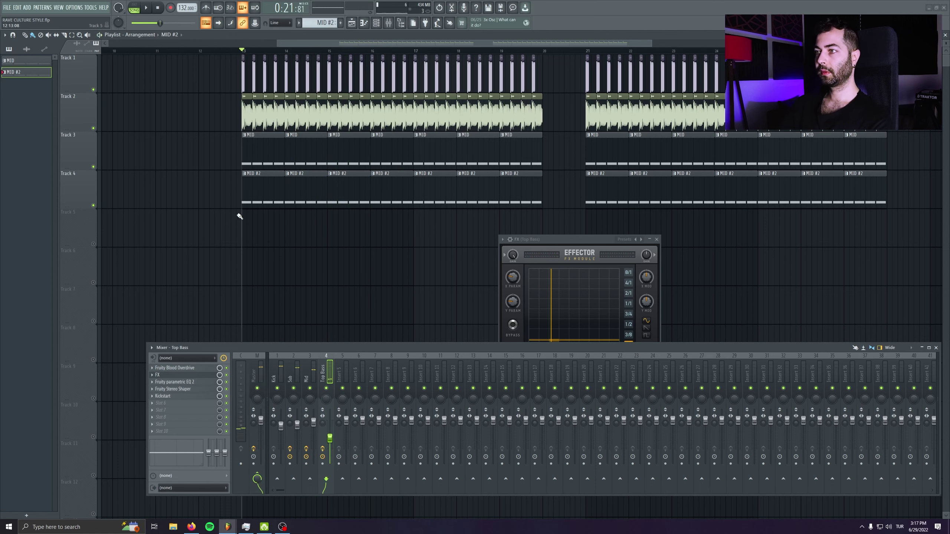
# Create a new pattern named CHORD LEADS and load a Spire synth for it, moving its window clear of the playlist header
pyautogui.click(340, 23)
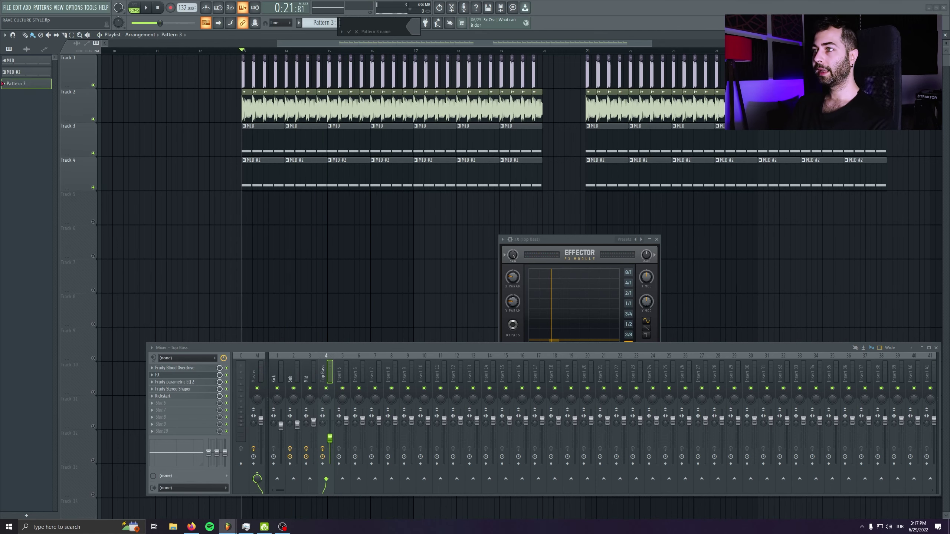
pyautogui.write('CHO')
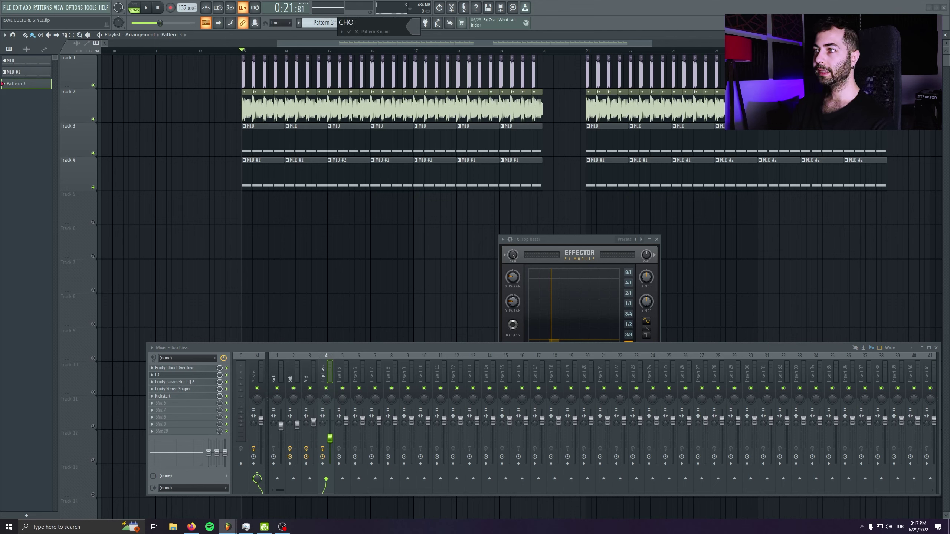
pyautogui.write('RD LEADS')
pyautogui.press('Return')
pyautogui.moveTo(130, 44); pyautogui.dragTo(204, 127)
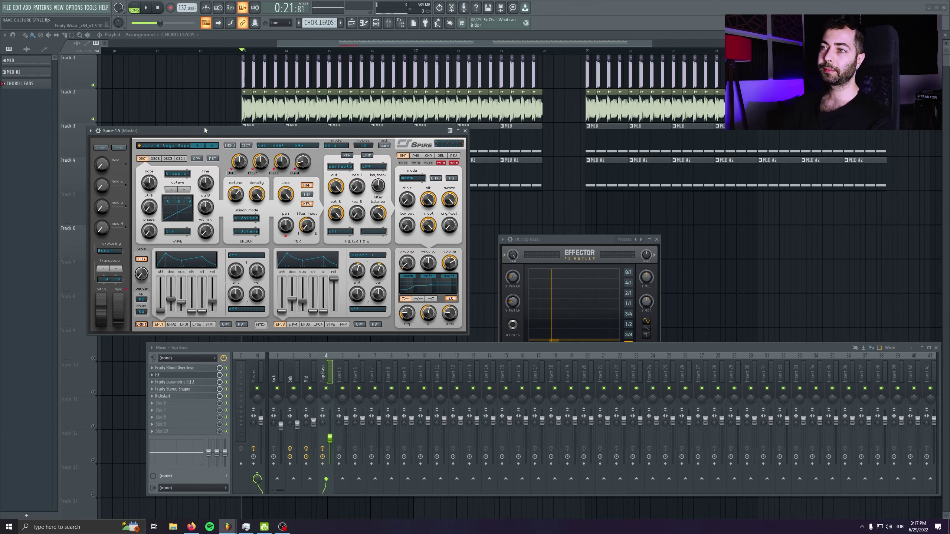
pyautogui.moveTo(204, 130); pyautogui.dragTo(186, 134)
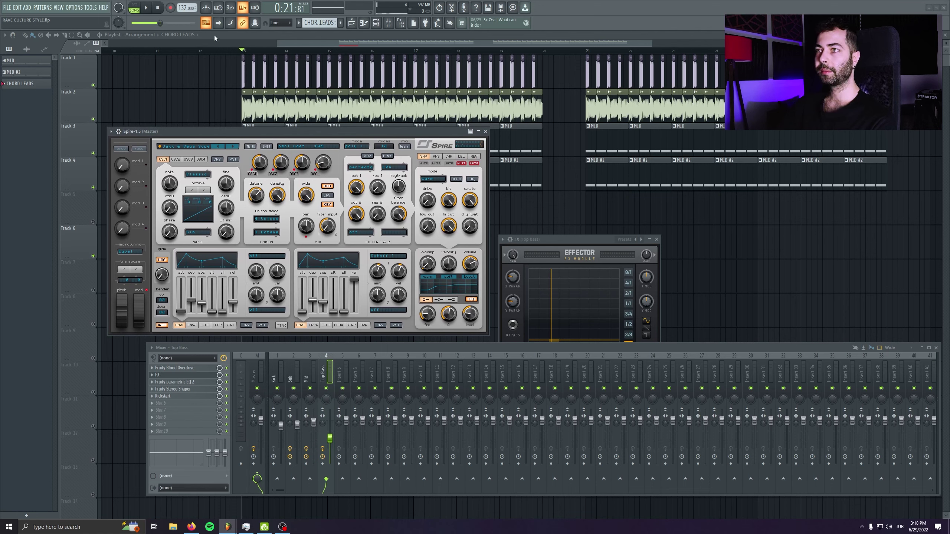
# Audition the Spire patch, route it to mixer track 5 and name that track CHORD LEADS
pyautogui.press('7')
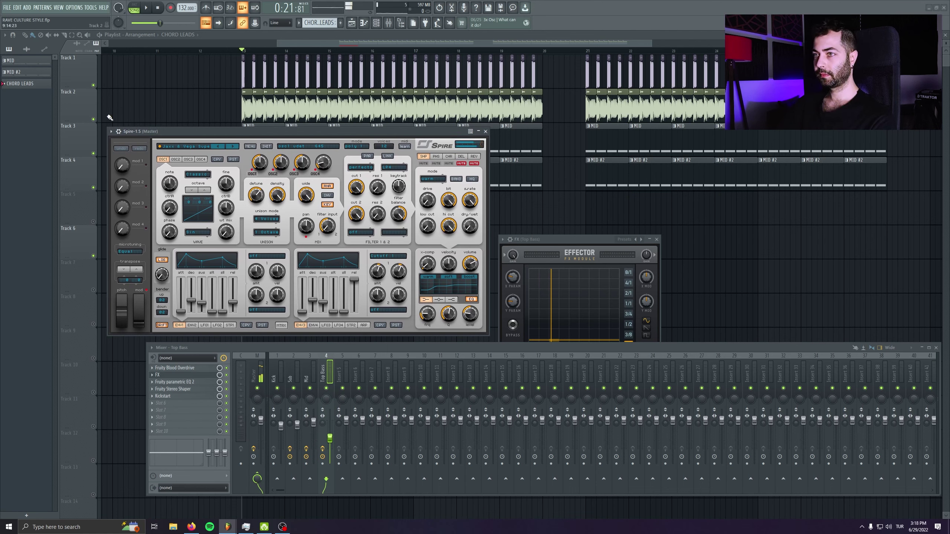
pyautogui.click(118, 131)
pyautogui.moveTo(474, 138); pyautogui.dragTo(474, 130)
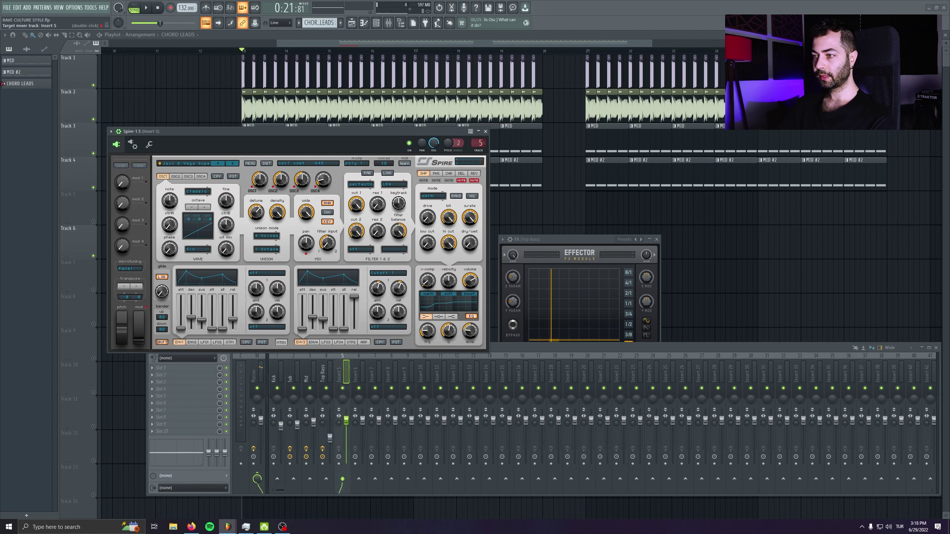
pyautogui.press('space')
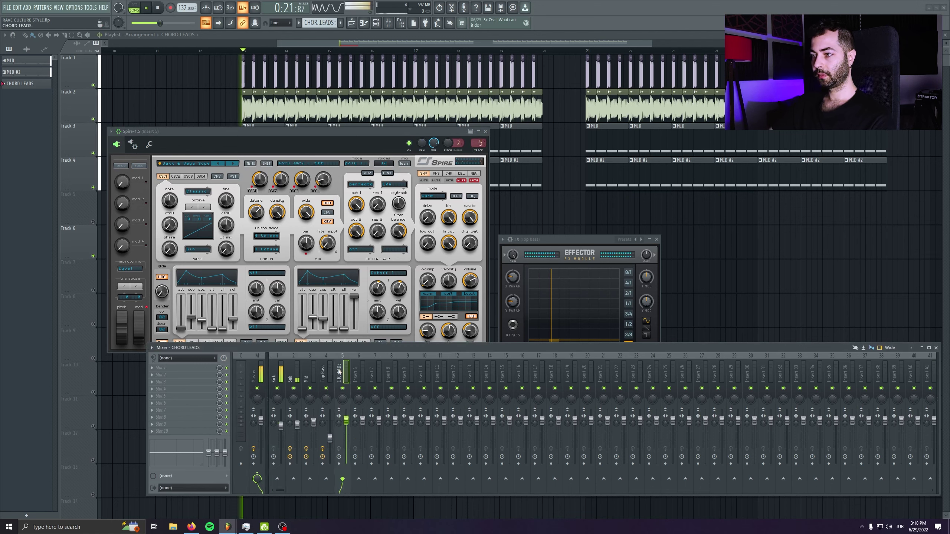
pyautogui.press('space')
# Add Fruity Blood Overdrive and FabFilter Pro-Q 3 to the CHORD LEADS track, with a 36 dB/oct low cut at about 137 Hz
pyautogui.press('6')
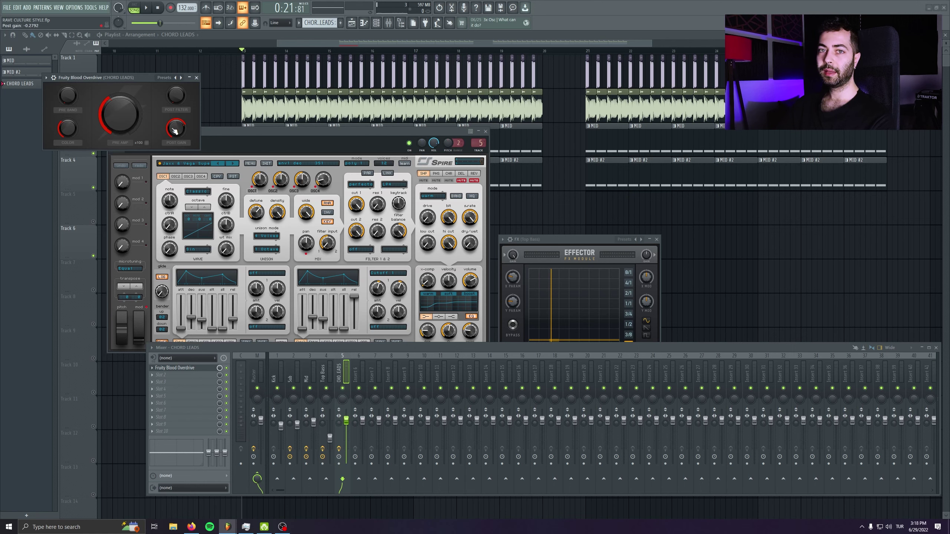
pyautogui.moveTo(142, 78); pyautogui.dragTo(165, 103)
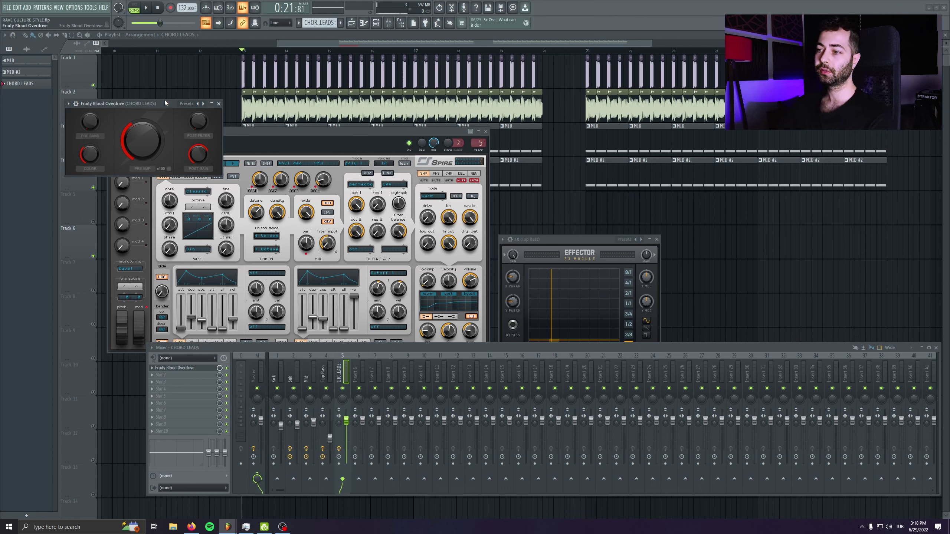
pyautogui.press('j')
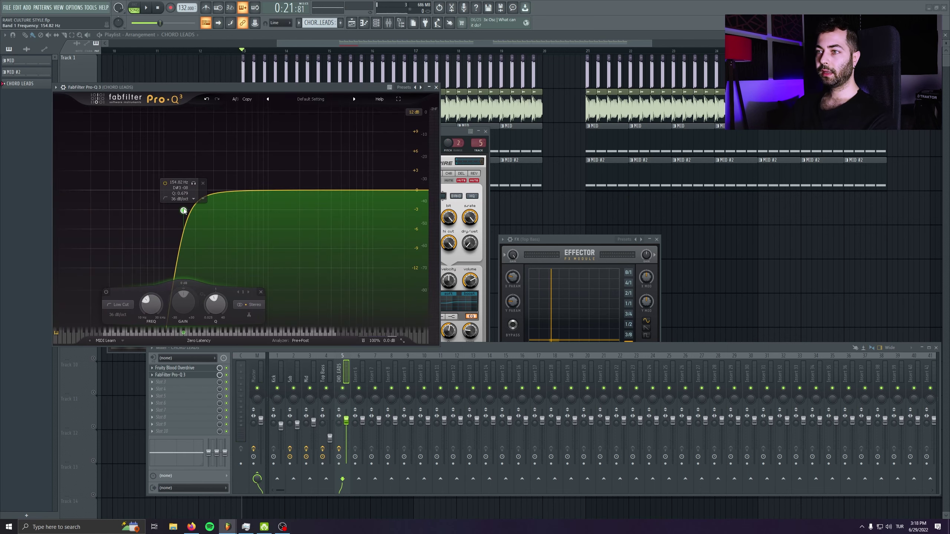
pyautogui.moveTo(185, 210); pyautogui.dragTo(178, 212)
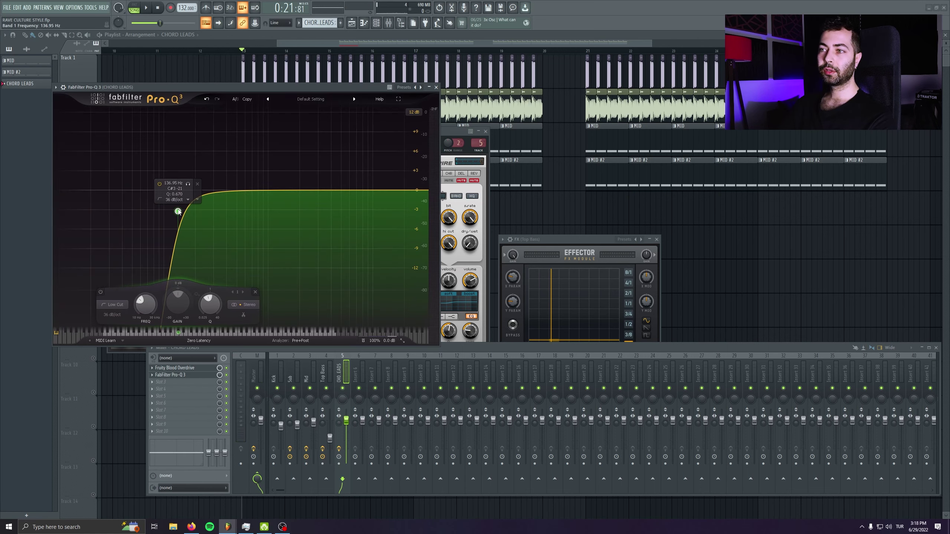
pyautogui.click(436, 88)
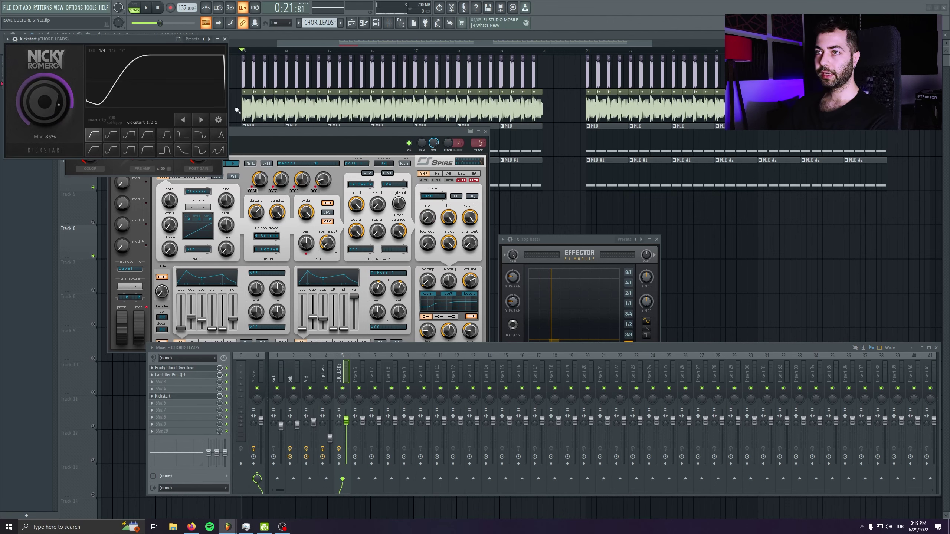
# Finish Kickstart at 65% mix on the CHORD LEADS track and open the Spire channel's piano roll
pyautogui.click(224, 39)
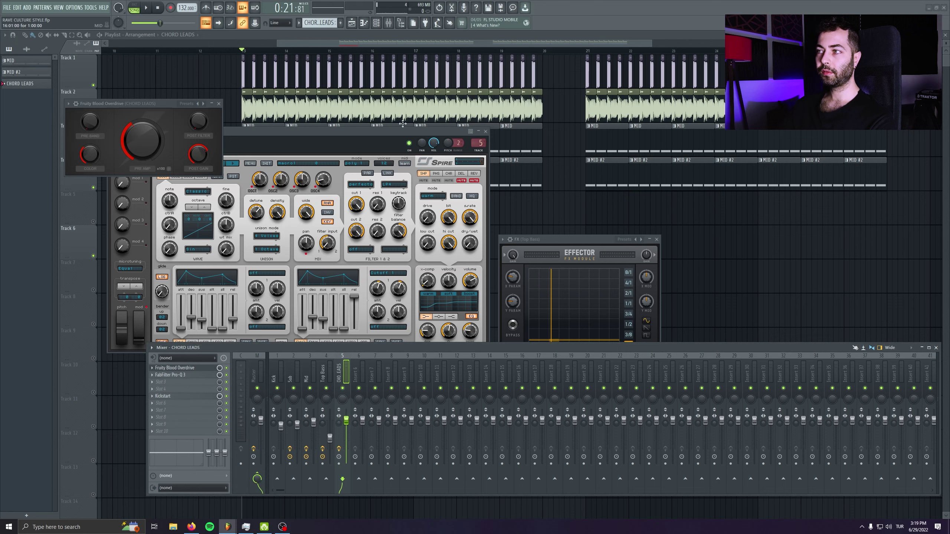
pyautogui.click(219, 104)
pyautogui.press('Escape')
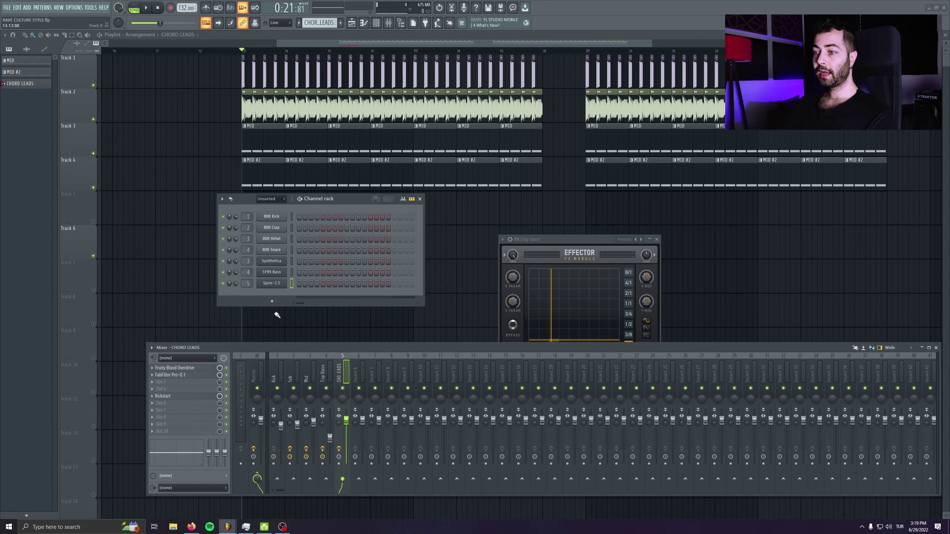
pyautogui.rightClick(275, 284)
pyautogui.click(306, 281)
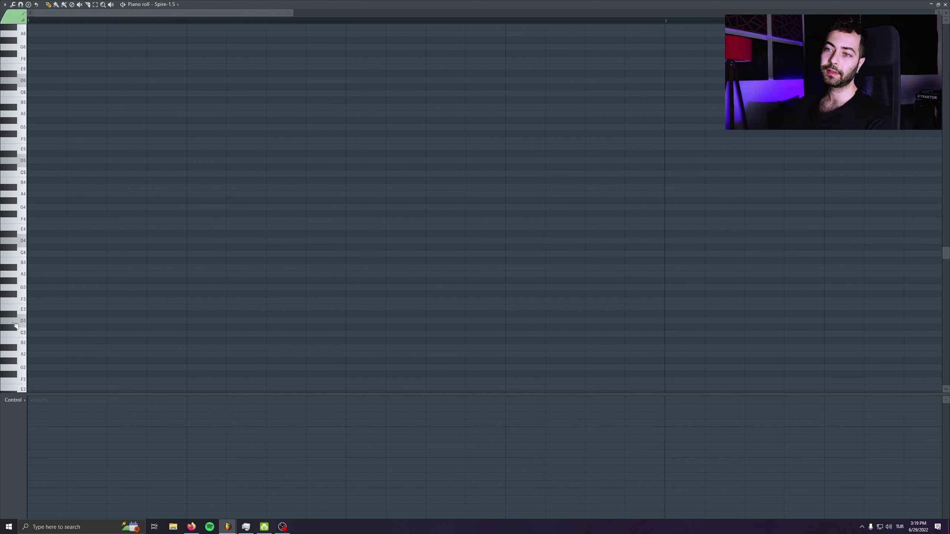
# Place two D4 notes in bar 1, one at the start and one on beat 2, checking the rhythm by playback
pyautogui.click(28, 321)
pyautogui.moveTo(168, 320); pyautogui.dragTo(55, 237)
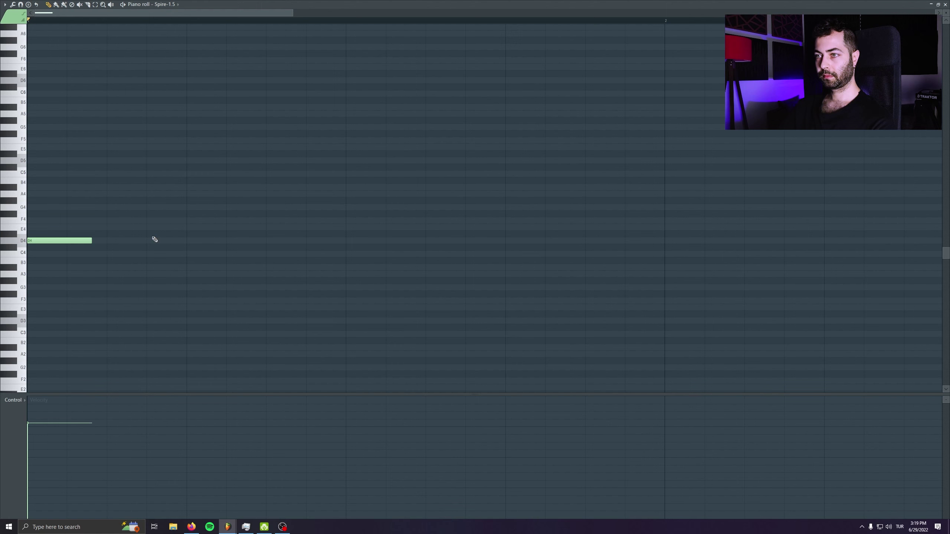
pyautogui.click(154, 239)
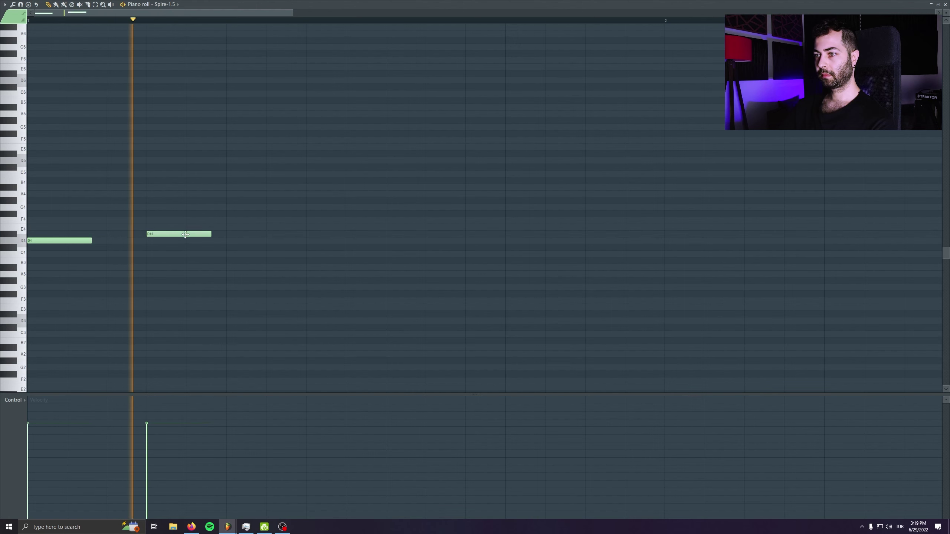
pyautogui.press('space')
pyautogui.press('space')
pyautogui.moveTo(162, 240); pyautogui.dragTo(204, 240)
pyautogui.press('space')
pyautogui.press('space')
pyautogui.press('space')
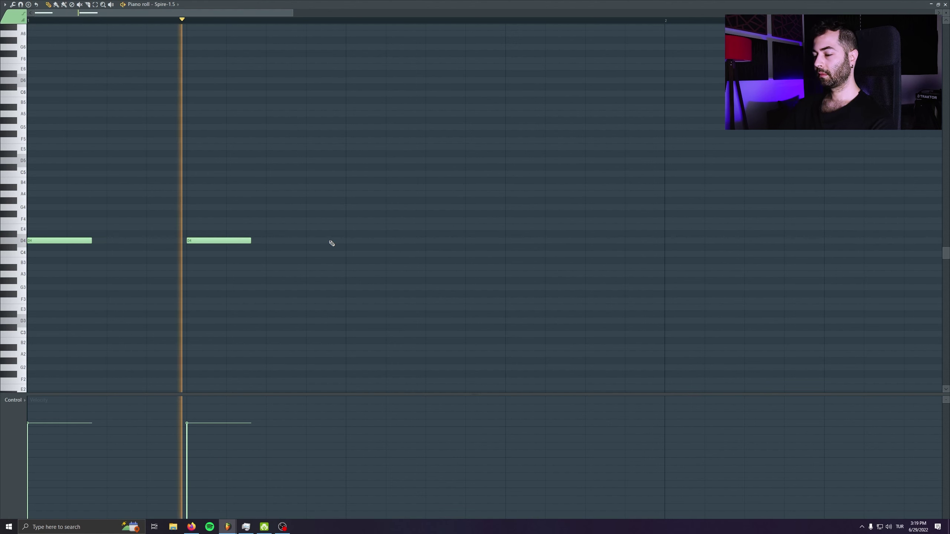
# Add two more D4 notes in bar 1, three steps and five steps after the note on beat 2
pyautogui.click(352, 240)
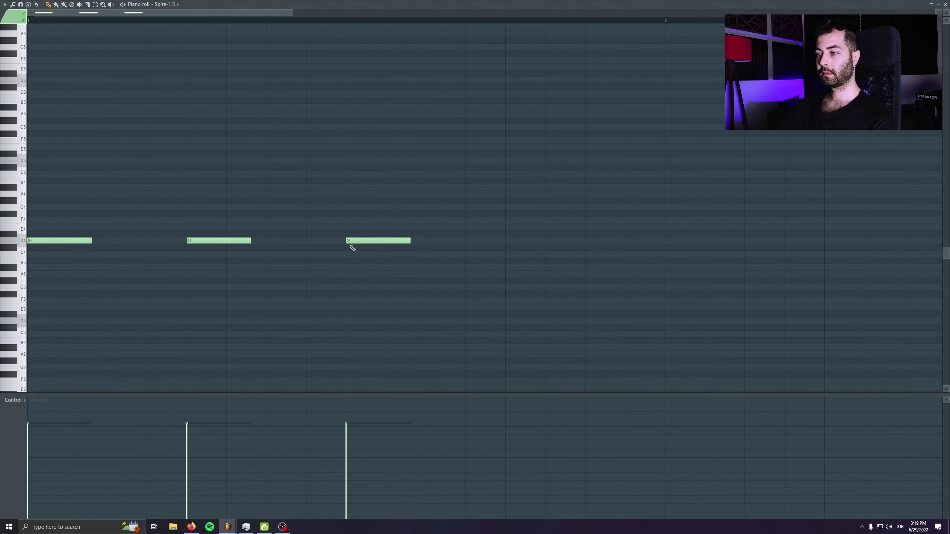
pyautogui.moveTo(351, 241); pyautogui.dragTo(312, 241)
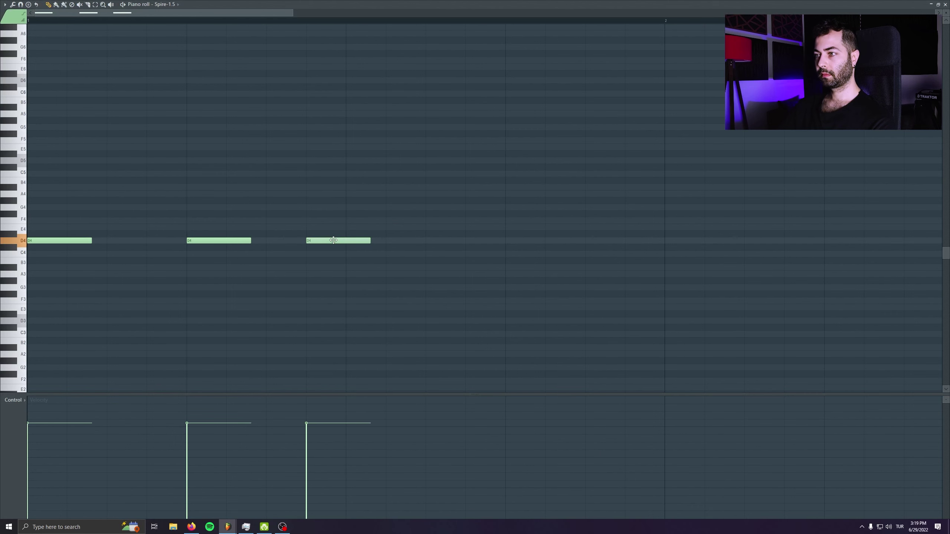
pyautogui.press('space')
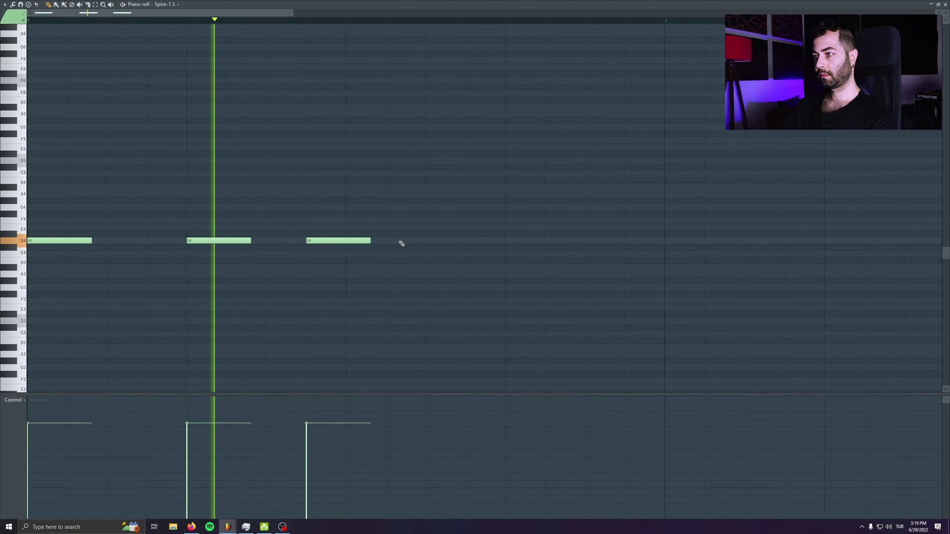
pyautogui.click(397, 241)
# Copy the four-note D4 rhythm from bar 1 to the start of bar 5
pyautogui.scroll(-2, 145, 313)
pyautogui.scroll(-3, 145, 313)
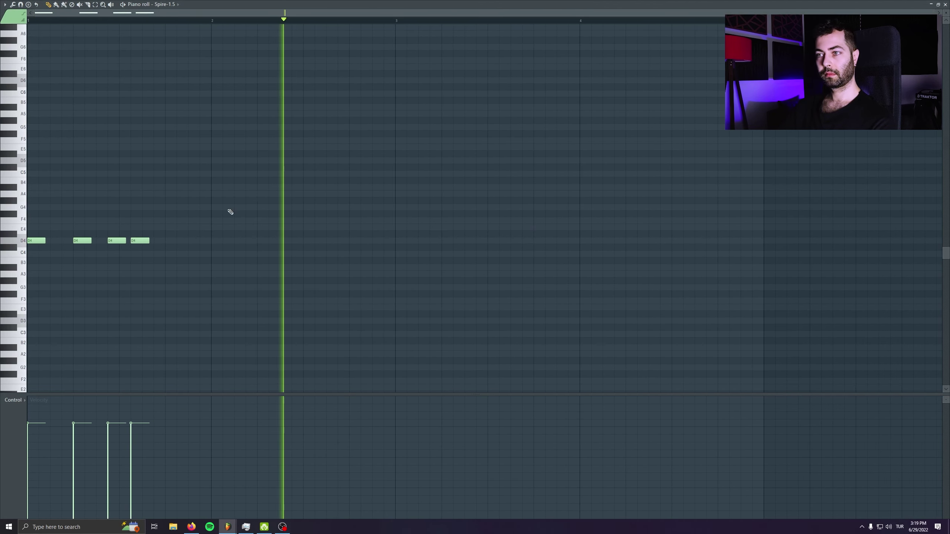
pyautogui.moveTo(246, 193); pyautogui.dragTo(35, 288)
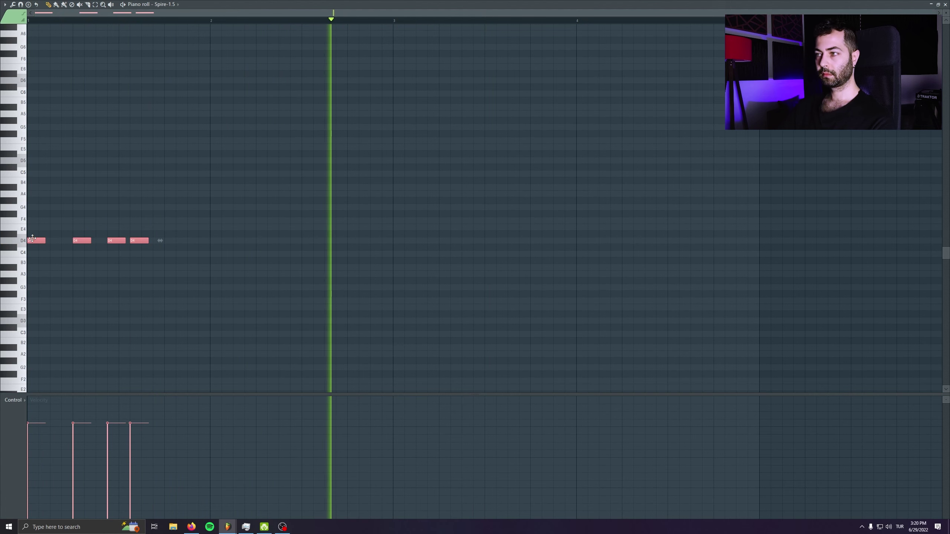
pyautogui.moveTo(36, 240); pyautogui.dragTo(768, 255)
# Fill the last two beats of bar 4 with four D4 notes half a beat apart, matching the other notes' length
pyautogui.scroll(4, 775, 313)
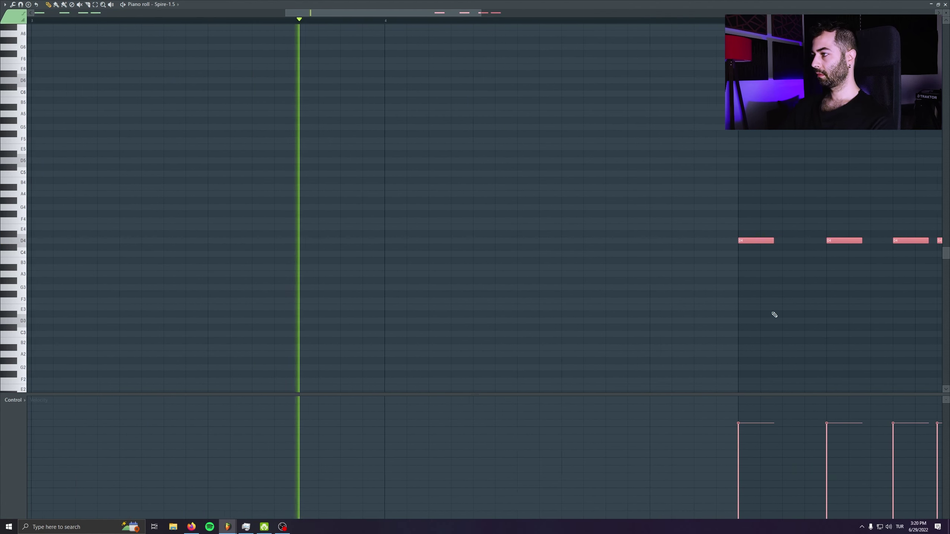
pyautogui.click(496, 242)
pyautogui.click(610, 242)
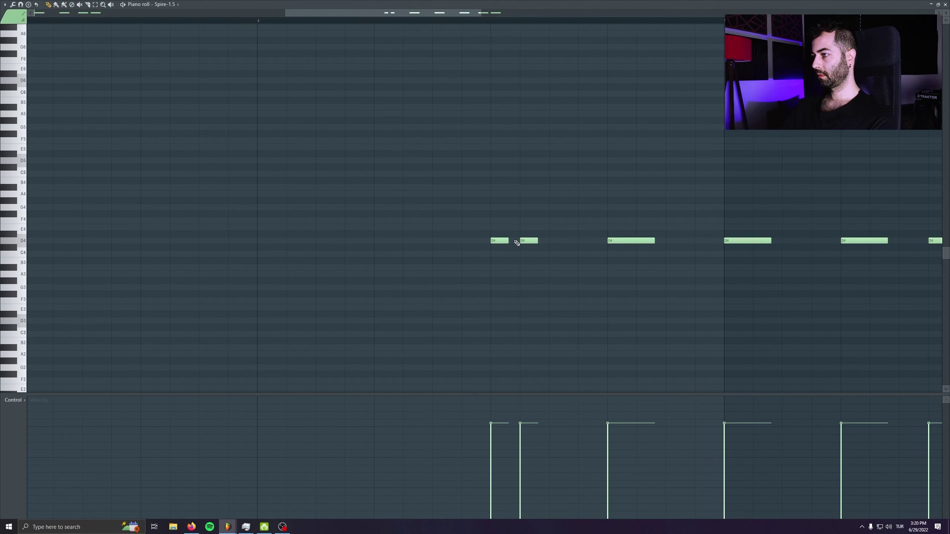
pyautogui.moveTo(516, 243)
pyautogui.mouseDown()
pyautogui.moveTo(550, 241)
pyautogui.moveTo(508, 245)
pyautogui.mouseUp()
pyautogui.moveTo(566, 242); pyautogui.dragTo(596, 242)
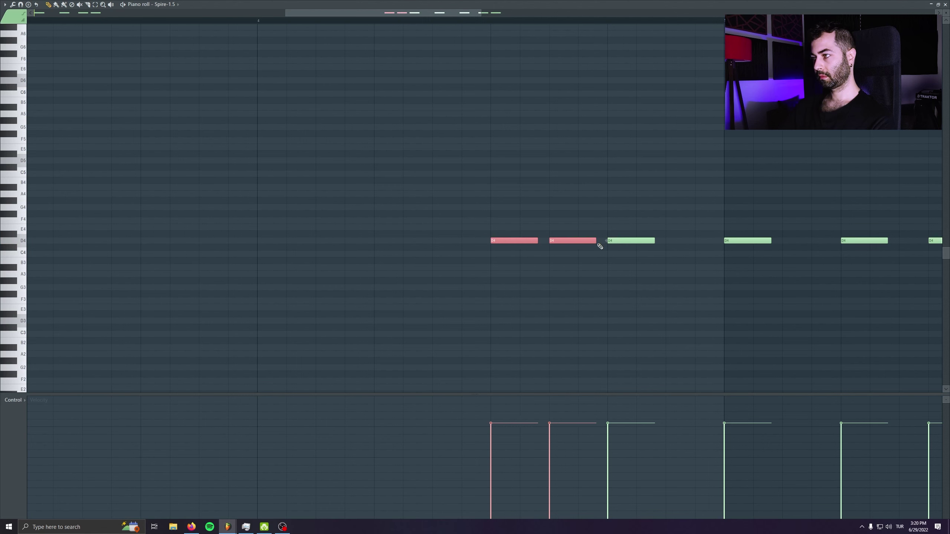
pyautogui.click(670, 241)
pyautogui.click(498, 23)
pyautogui.press('space')
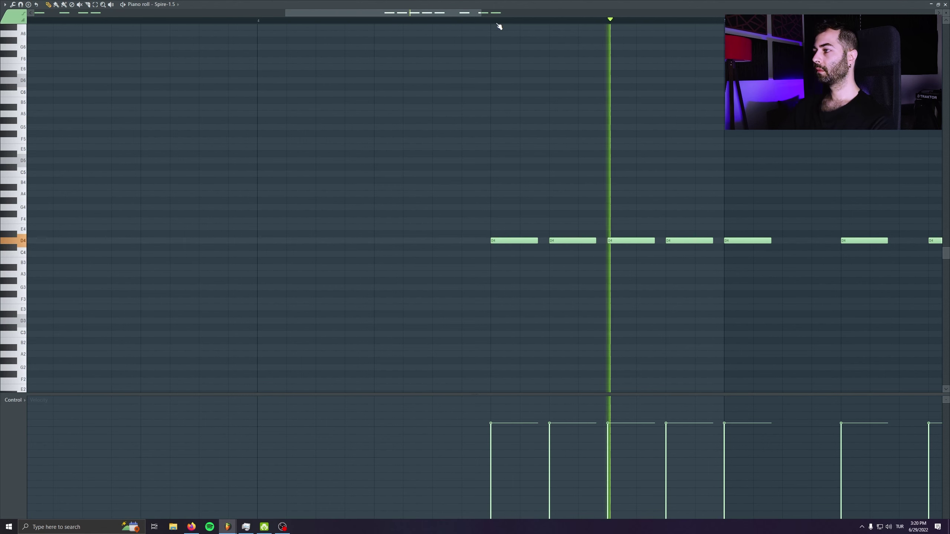
pyautogui.press('space')
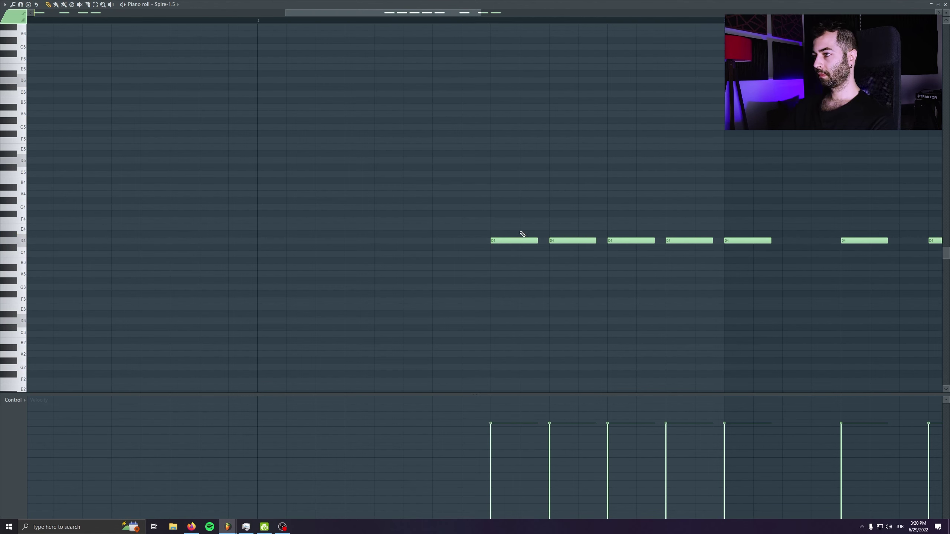
# Lower the last two notes of bar 4 to C4 while listening to the phrase
pyautogui.moveTo(520, 232); pyautogui.dragTo(696, 251)
pyautogui.press('space')
pyautogui.moveTo(690, 241); pyautogui.dragTo(691, 254)
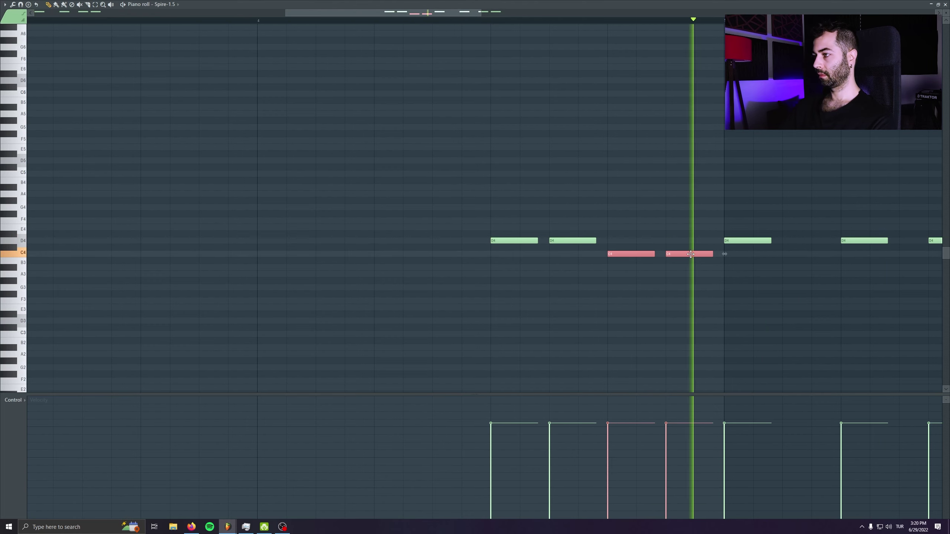
pyautogui.scroll(-4, 299, 313)
pyautogui.press('space')
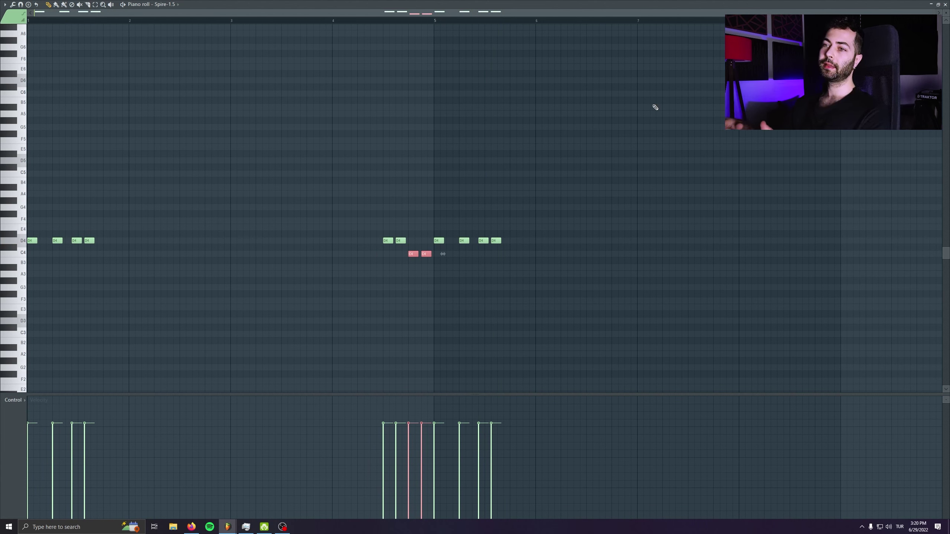
# Review the phrase structure by highlighting the opening notes, the first four bars and the closing four notes of bar 4
pyautogui.moveTo(126, 229); pyautogui.dragTo(23, 244)
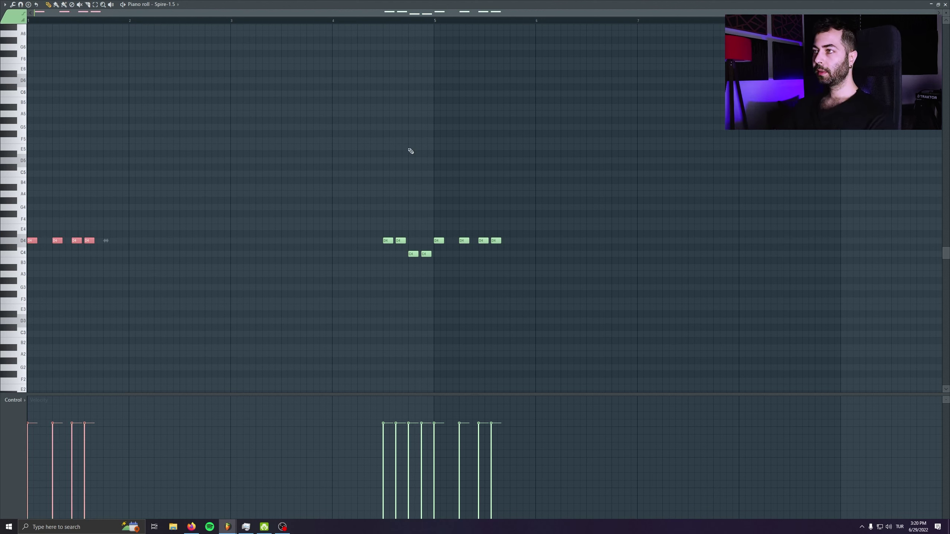
pyautogui.moveTo(435, 19); pyautogui.dragTo(1, 48)
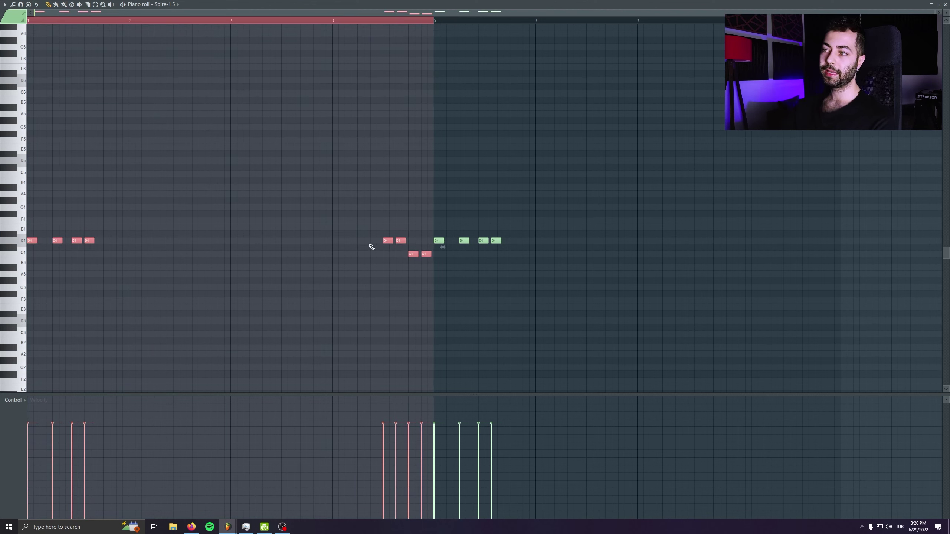
pyautogui.keyDown('ctrl'); pyautogui.click(414, 213); pyautogui.keyUp('ctrl')
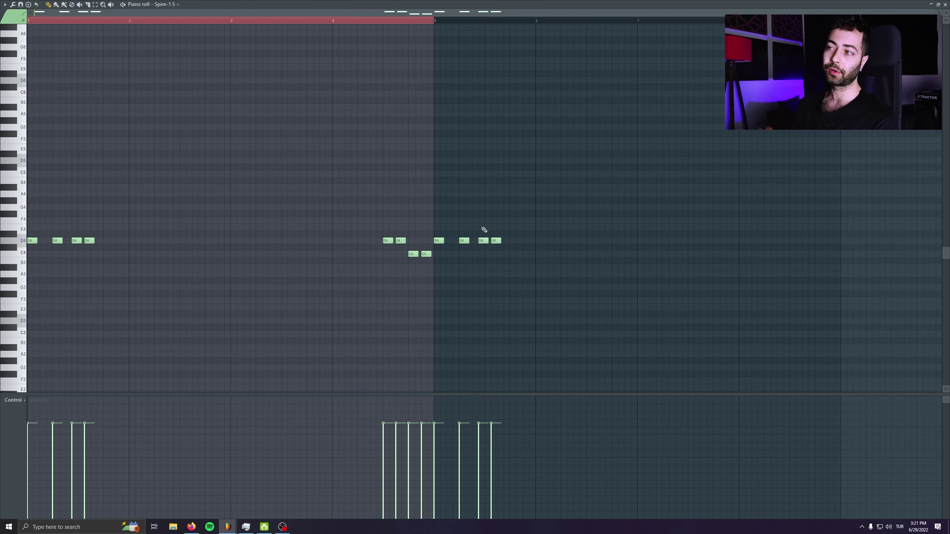
pyautogui.moveTo(387, 218); pyautogui.dragTo(427, 265)
pyautogui.click(72, 23)
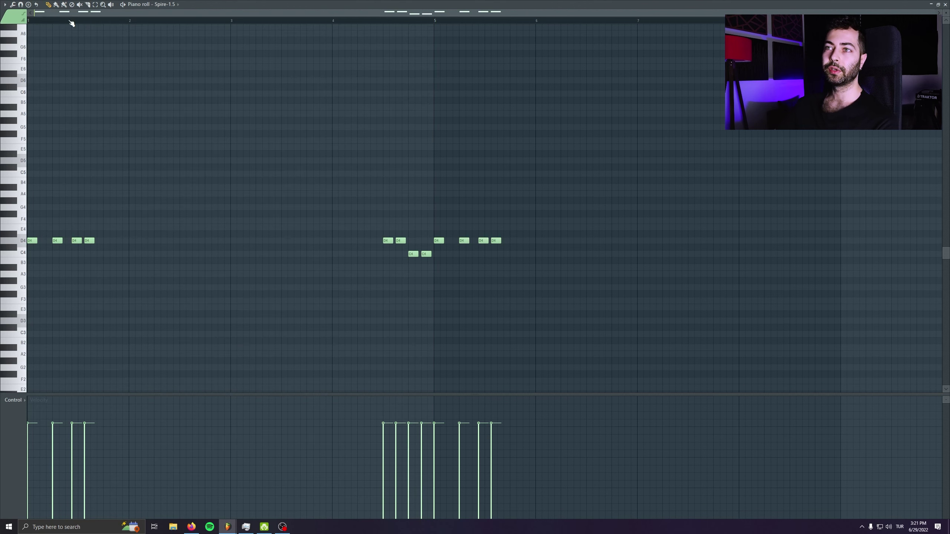
pyautogui.moveTo(373, 225); pyautogui.dragTo(432, 303)
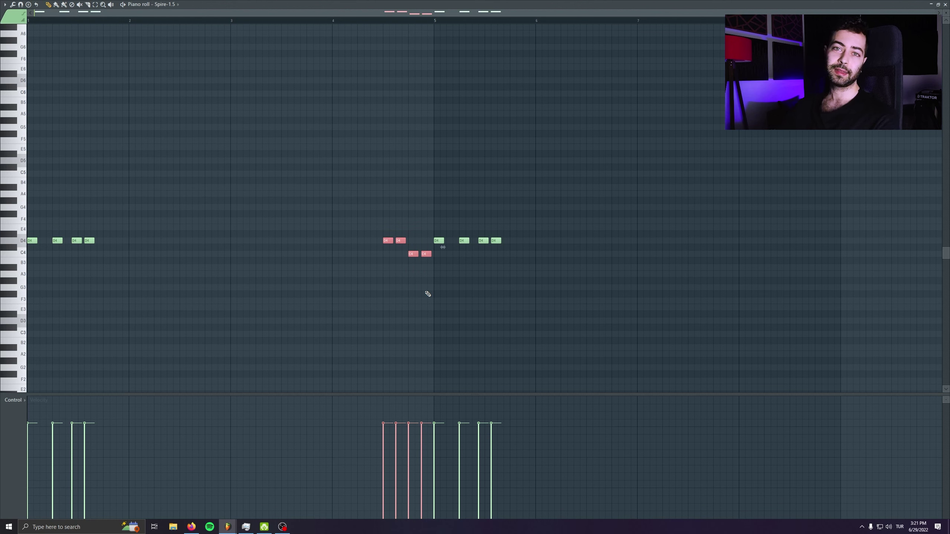
# Turn the second D4 hit of bar 1 into two short D4 notes a quarter beat apart while auditioning the phrase
pyautogui.press('space')
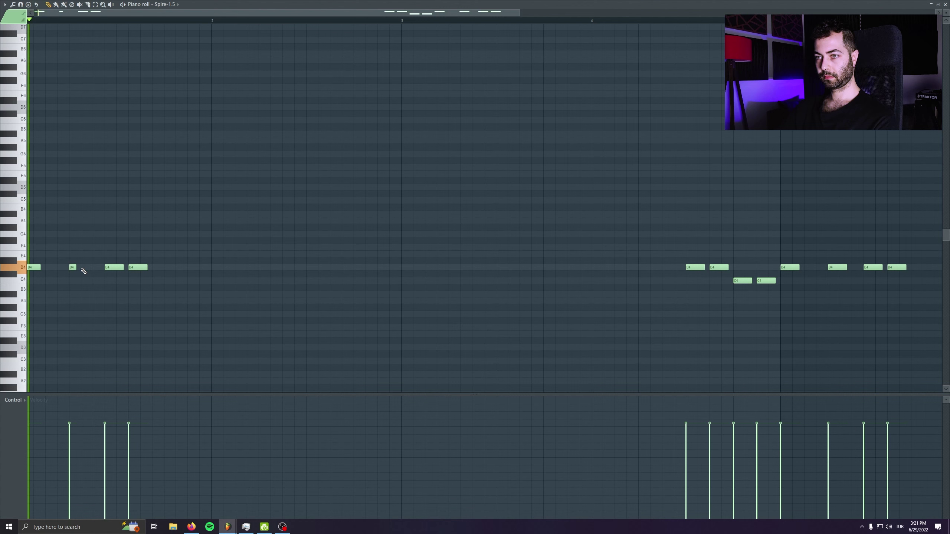
pyautogui.click(84, 269)
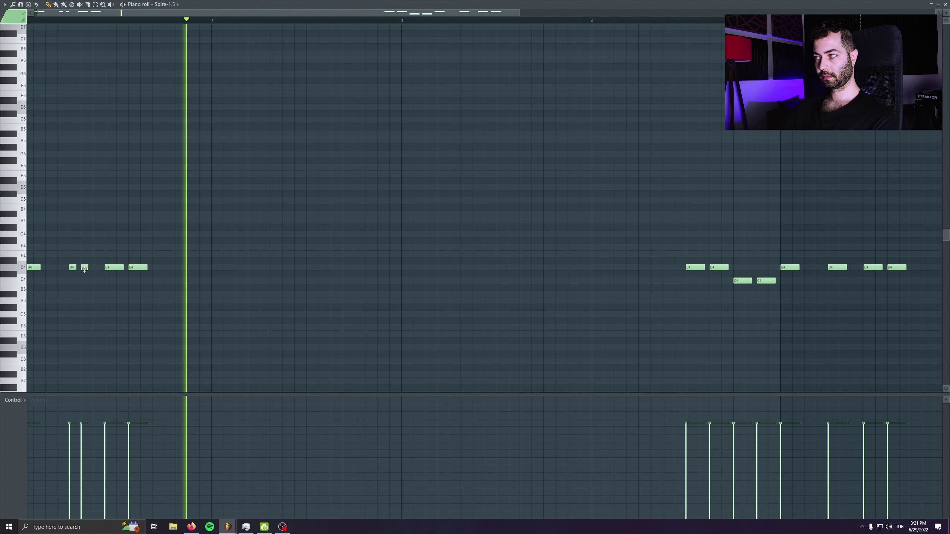
pyautogui.press('space')
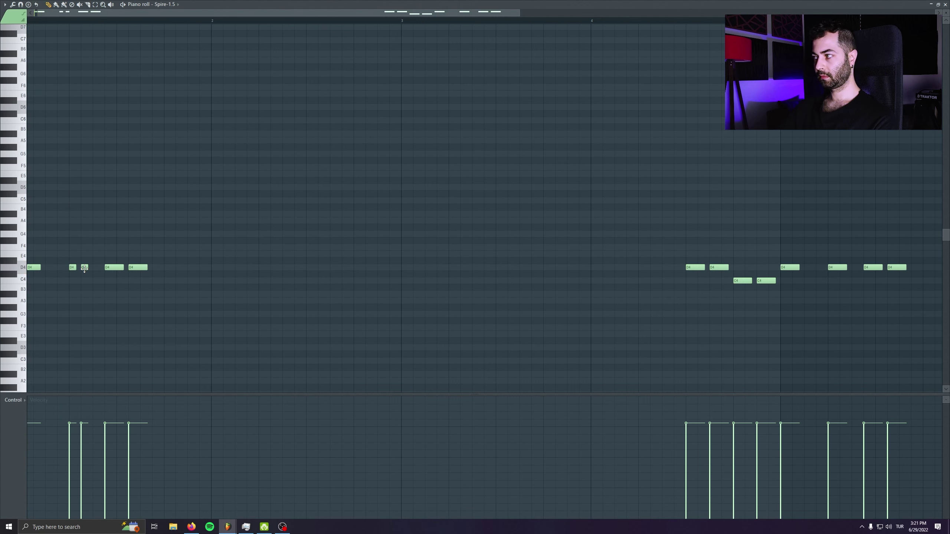
pyautogui.press('space')
# Give bar 5 the same pair of short D4 notes, and shorten the second D4 and last C4 in bar 4
pyautogui.moveTo(847, 268); pyautogui.dragTo(835, 268)
pyautogui.click(841, 269)
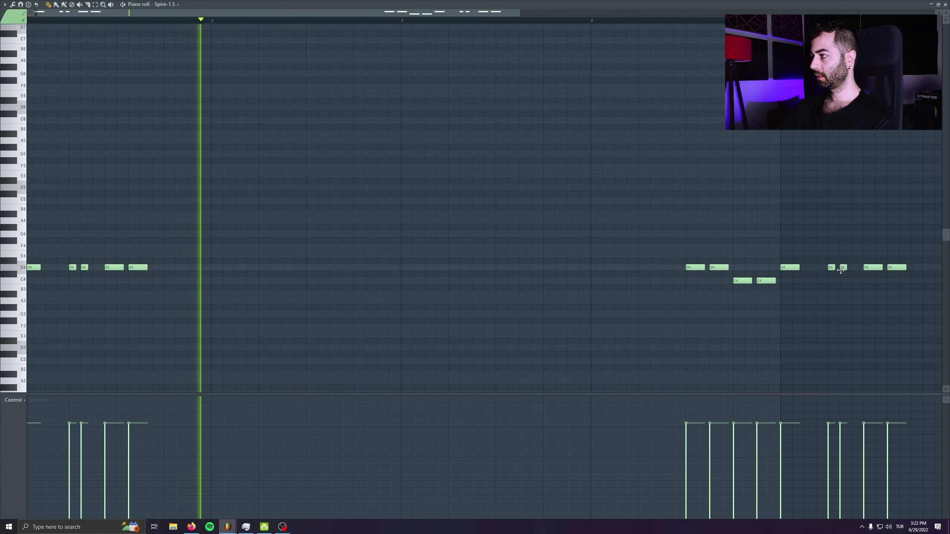
pyautogui.scroll(-2, 320, 324)
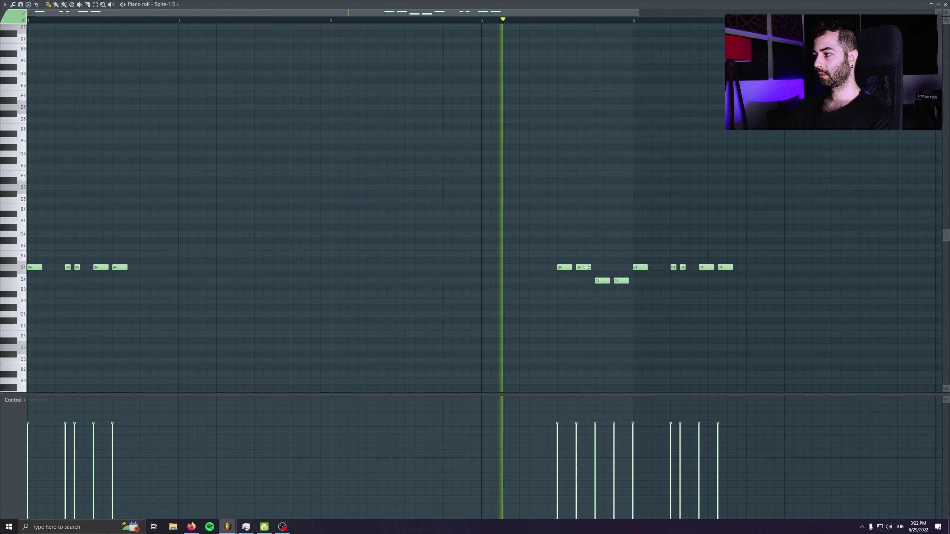
pyautogui.moveTo(585, 268); pyautogui.dragTo(616, 281)
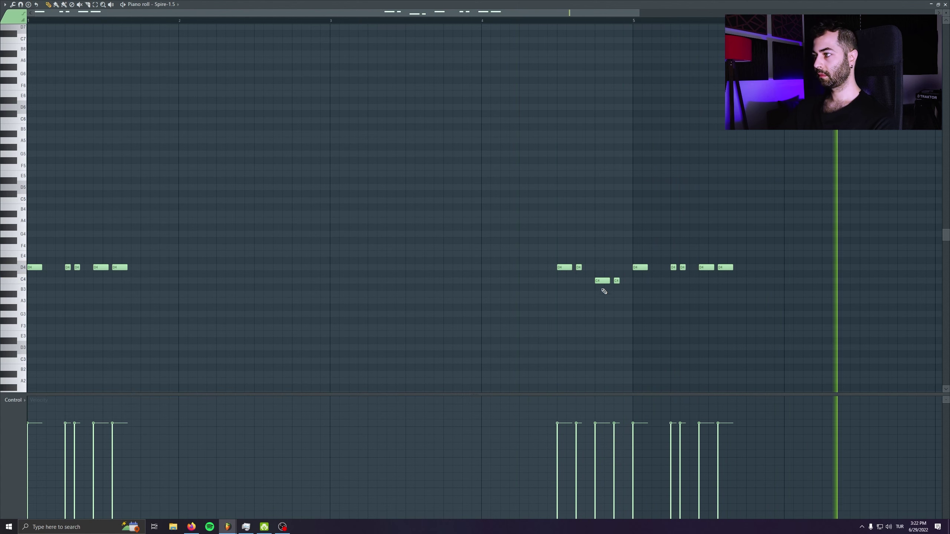
# Write a rising ending in bar 8 with two short A#3 notes, a longer A#3, a C4 and a D4
pyautogui.scroll(-2, 310, 304)
pyautogui.moveTo(656, 293); pyautogui.dragTo(417, 280)
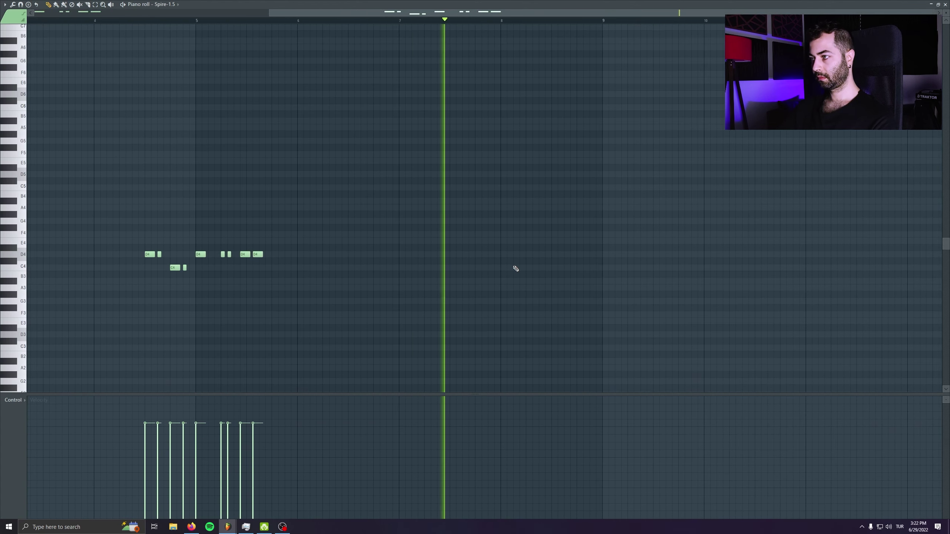
pyautogui.click(553, 268)
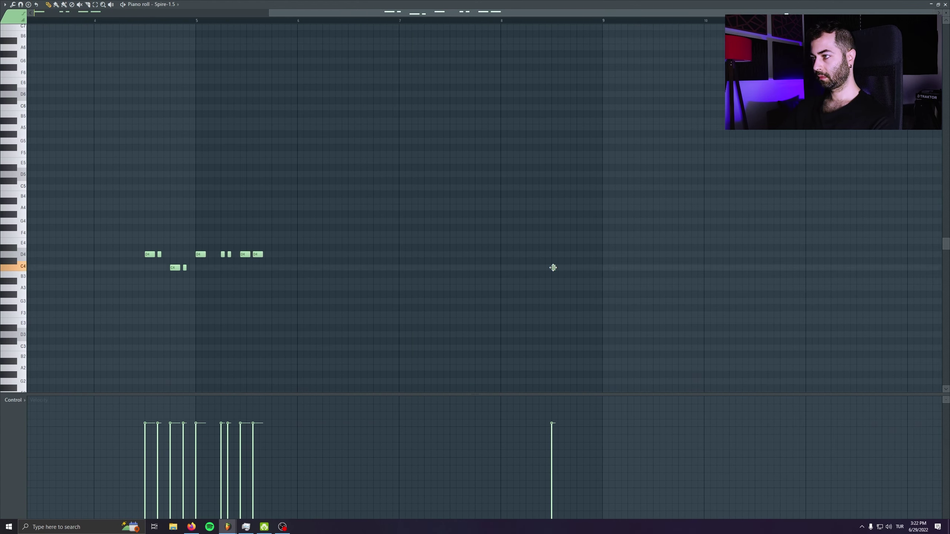
pyautogui.moveTo(553, 267); pyautogui.dragTo(554, 280)
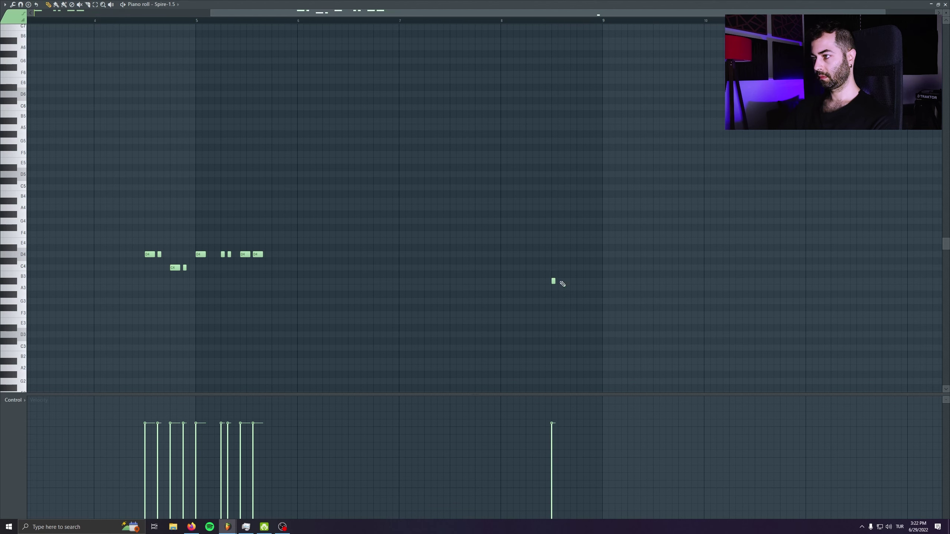
pyautogui.scroll(3, 562, 284)
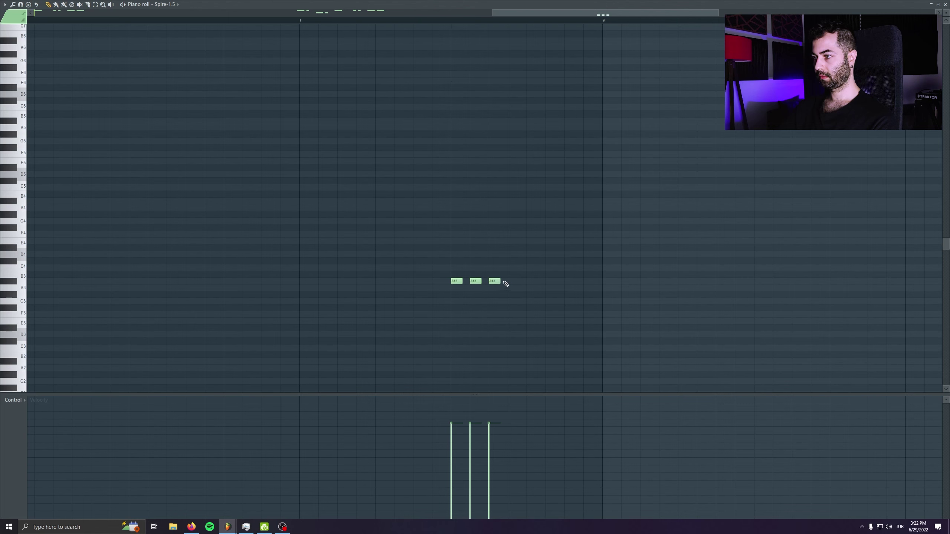
pyautogui.click(533, 268)
pyautogui.moveTo(567, 249)
pyautogui.mouseDown()
pyautogui.moveTo(568, 240)
pyautogui.moveTo(568, 255)
pyautogui.mouseUp()
# Play back the bar 8 ending and the phrase to check the melody
pyautogui.click(378, 23)
pyautogui.press('space')
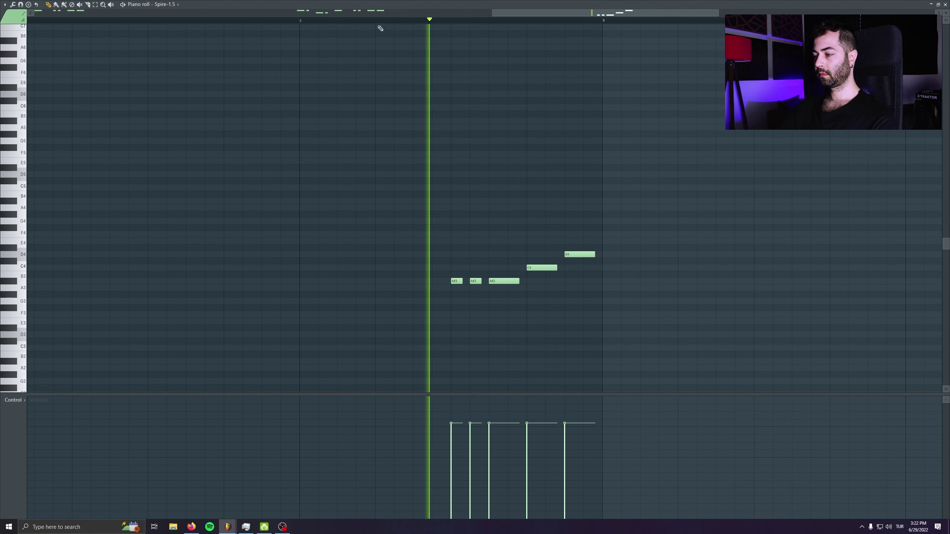
pyautogui.press('space')
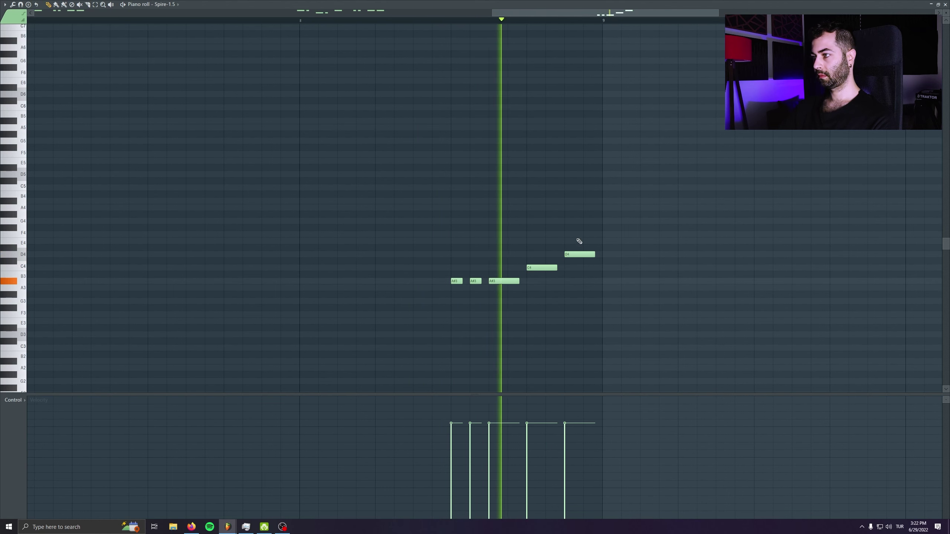
pyautogui.moveTo(576, 255)
pyautogui.mouseDown()
pyautogui.moveTo(577, 241)
pyautogui.moveTo(576, 263)
pyautogui.mouseUp()
pyautogui.press('space')
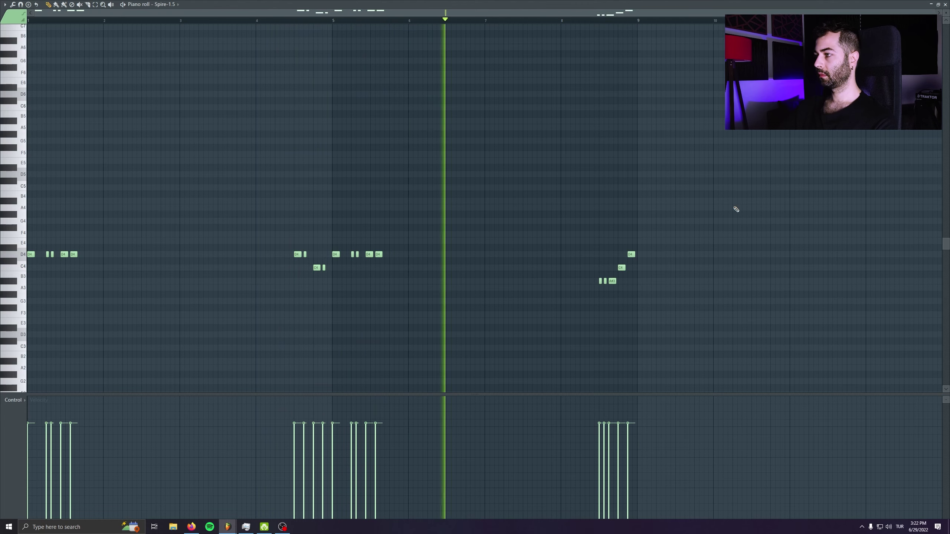
# Duplicate the eight-bar phrase into bars 9 to 16 and audition it
pyautogui.moveTo(751, 202); pyautogui.dragTo(13, 415)
pyautogui.hotkey('ctrl', 'b')
pyautogui.press('space')
pyautogui.press('space')
pyautogui.press('space')
pyautogui.moveTo(411, 221); pyautogui.dragTo(419, 233)
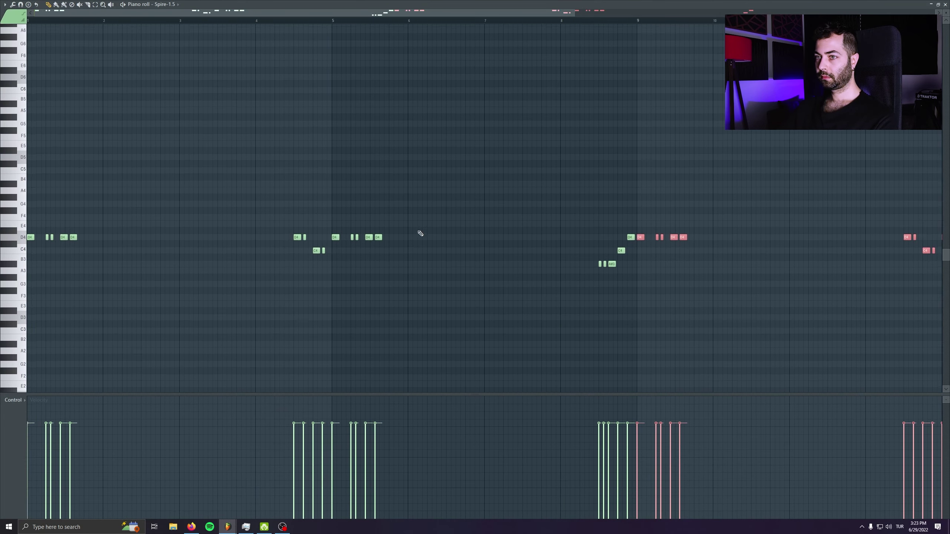
# Lengthen the third D4 note in bar 1 to match the longer notes and listen to the rhythm
pyautogui.press('space')
pyautogui.scroll(5, 112, 314)
pyautogui.press('space')
pyautogui.moveTo(120, 239); pyautogui.dragTo(137, 238)
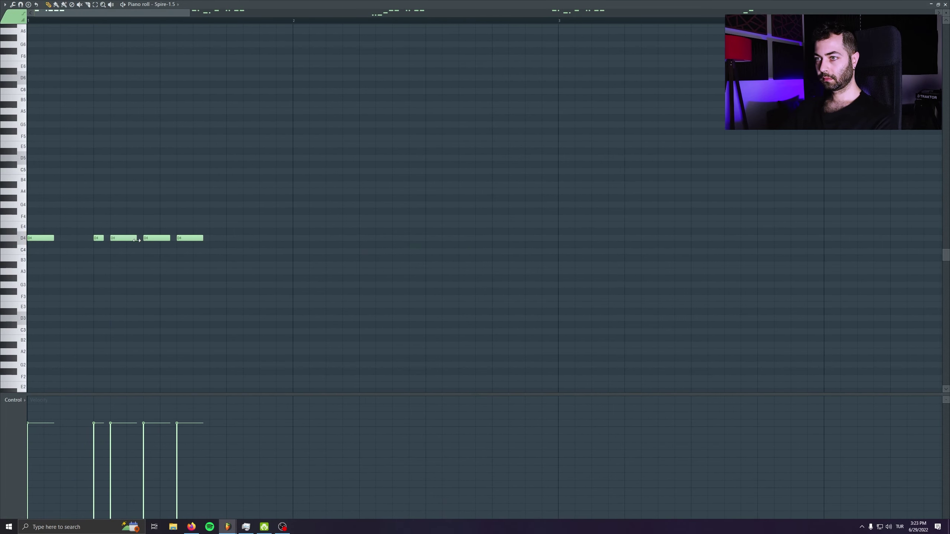
pyautogui.press('space')
pyautogui.press('space')
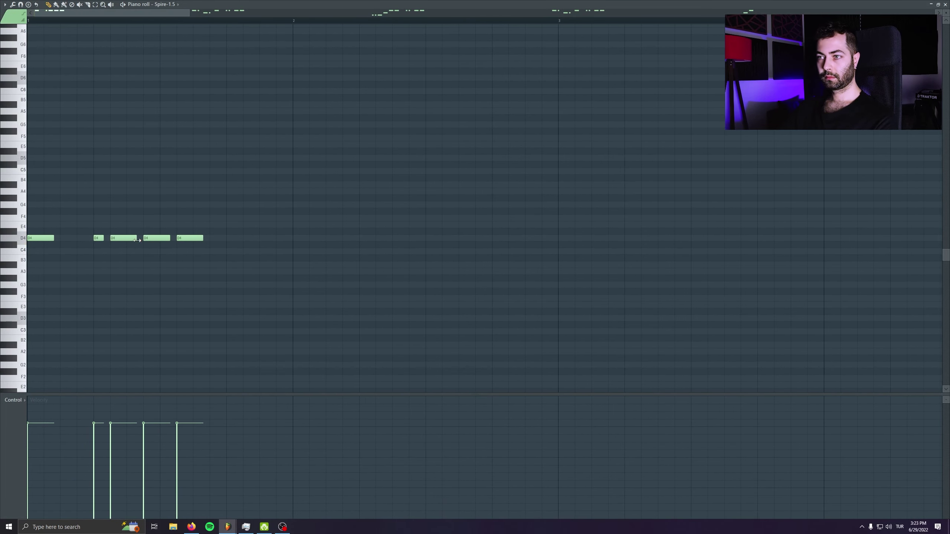
# Lengthen the matching third D4 note in bars 5, 9 and 13
pyautogui.scroll(-5, 87, 265)
pyautogui.press('space')
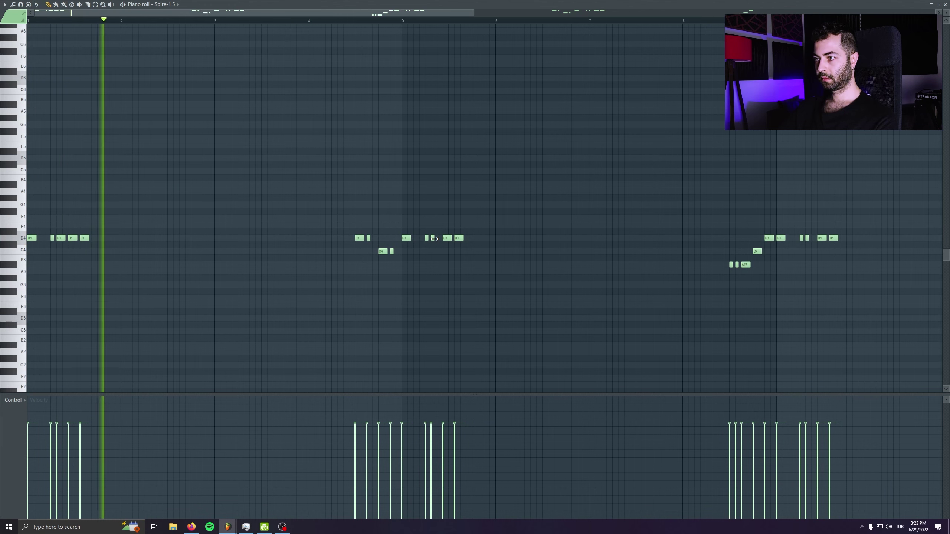
pyautogui.moveTo(434, 238); pyautogui.dragTo(439, 239)
pyautogui.moveTo(809, 240); pyautogui.dragTo(694, 205)
pyautogui.moveTo(790, 201); pyautogui.dragTo(795, 200)
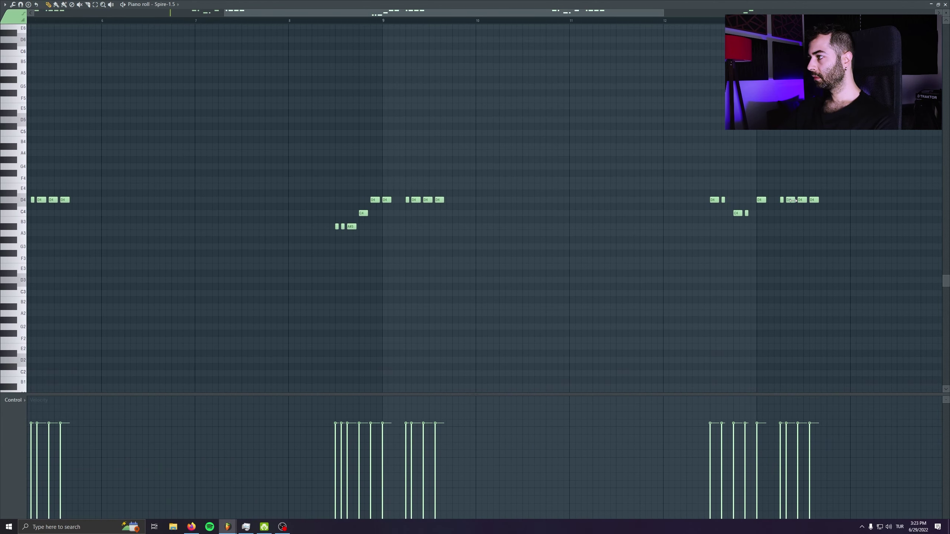
pyautogui.moveTo(404, 272); pyautogui.dragTo(782, 268)
pyautogui.scroll(10, 359, 202)
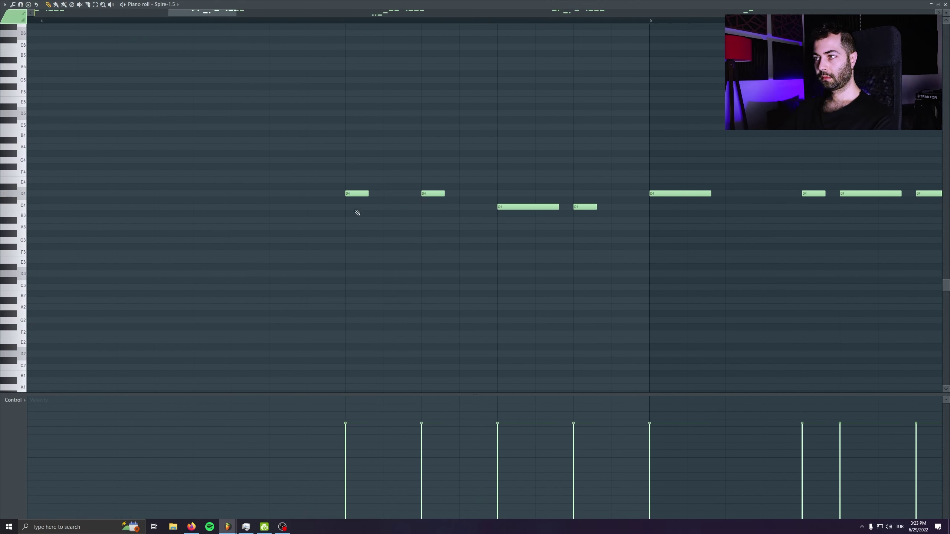
pyautogui.scroll(4, 357, 213)
pyautogui.moveTo(388, 193); pyautogui.dragTo(409, 201)
pyautogui.hotkey('ctrl', 'z')
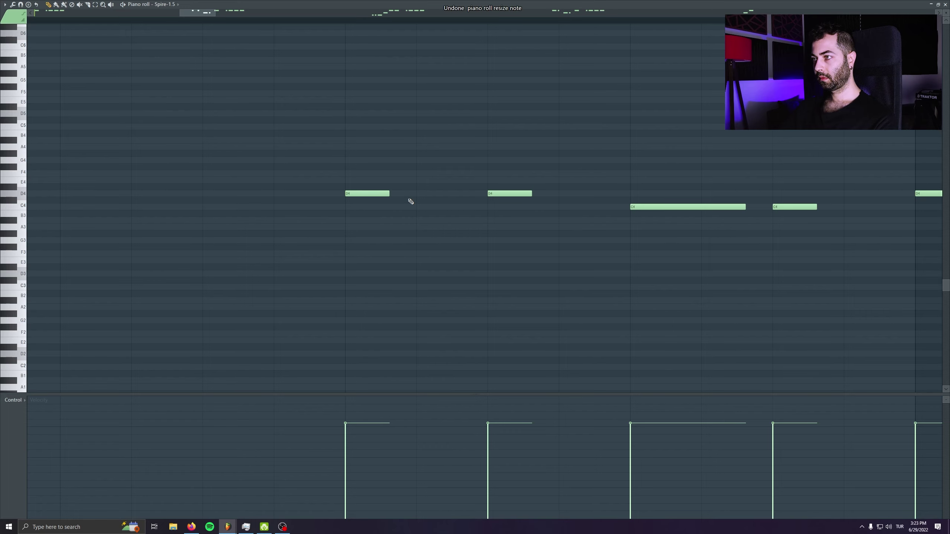
pyautogui.hotkey('ctrl', 'z')
# Remove the second short A#3 note from the bar 8 ending and audition the result
pyautogui.scroll(-11, 315, 282)
pyautogui.scroll(-1, 299, 267)
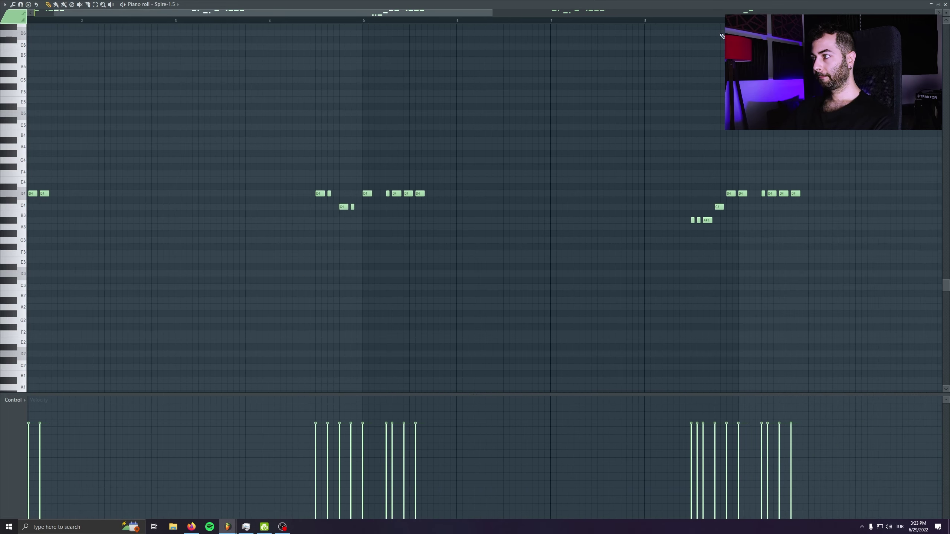
pyautogui.click(694, 22)
pyautogui.scroll(8, 746, 269)
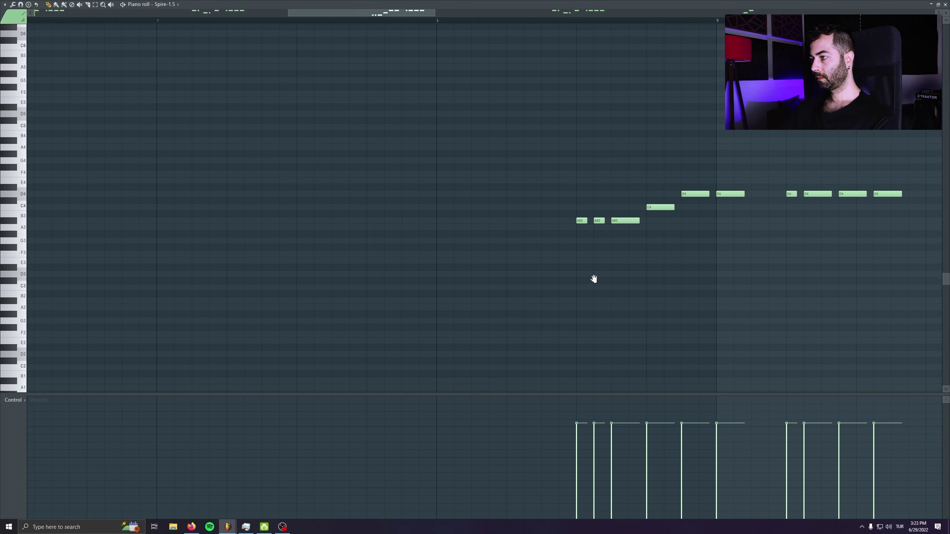
pyautogui.moveTo(595, 278); pyautogui.dragTo(396, 305)
pyautogui.press('space')
pyautogui.press('space')
pyautogui.rightClick(400, 249)
pyautogui.press('space')
pyautogui.press('space')
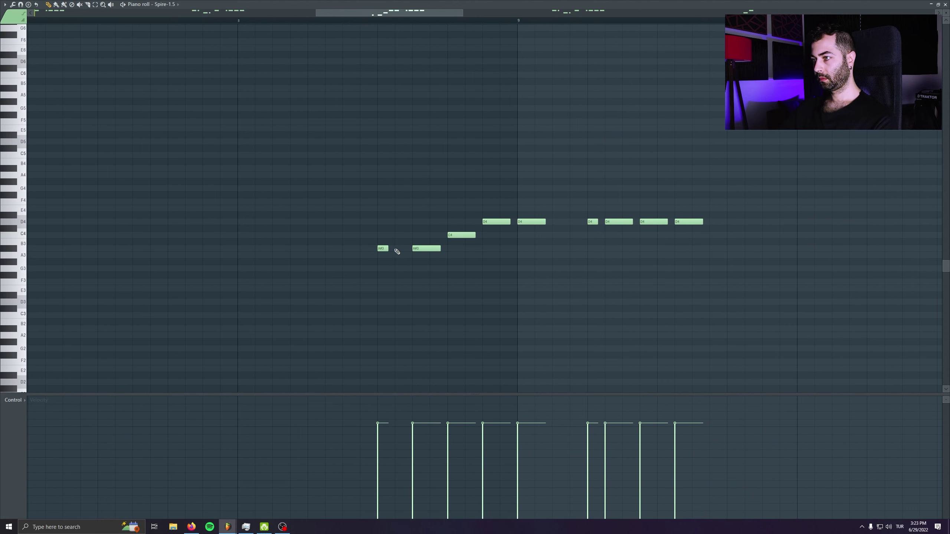
# Lengthen the first A#3 in bar 8 and trim the other A#3 to a short note starting a quarter beat later
pyautogui.moveTo(388, 249); pyautogui.dragTo(434, 251)
pyautogui.press('space')
pyautogui.press('space')
pyautogui.press('space')
pyautogui.press('space')
pyautogui.press('space')
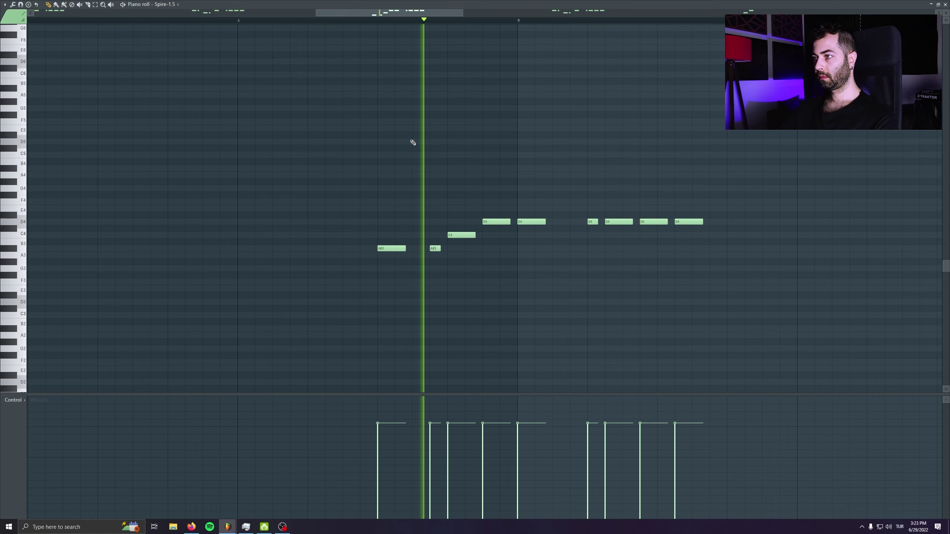
# Shorten the closing D4 of bar 8 to match the short notes and audition the transition into bar 9
pyautogui.press('space')
pyautogui.moveTo(508, 220); pyautogui.dragTo(490, 219)
pyautogui.press('space')
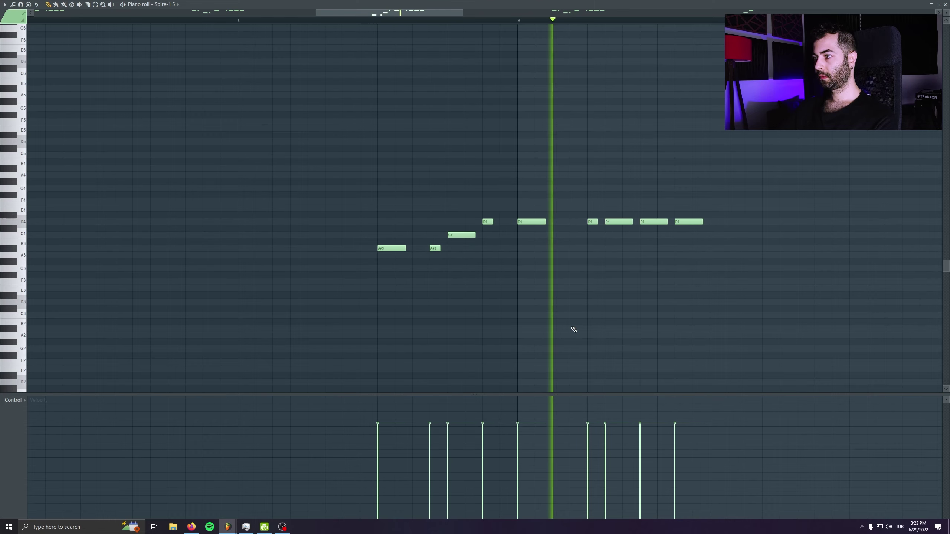
pyautogui.press('space')
# Replace all notes from bar 9 onward with a copy of the revised eight-bar phrase
pyautogui.scroll(-5, 427, 280)
pyautogui.moveTo(842, 165); pyautogui.dragTo(395, 343)
pyautogui.press('Delete')
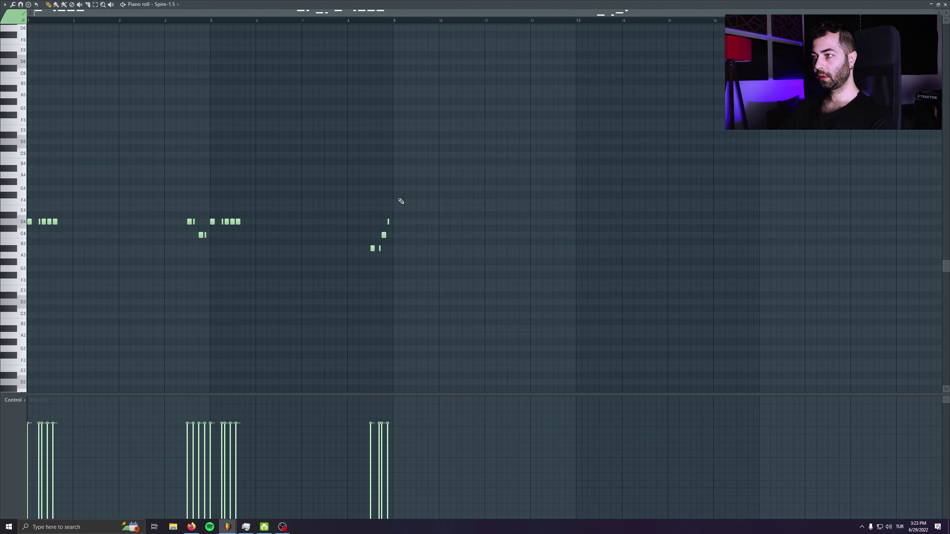
pyautogui.moveTo(504, 151); pyautogui.dragTo(1, 324)
pyautogui.moveTo(29, 225); pyautogui.dragTo(397, 243)
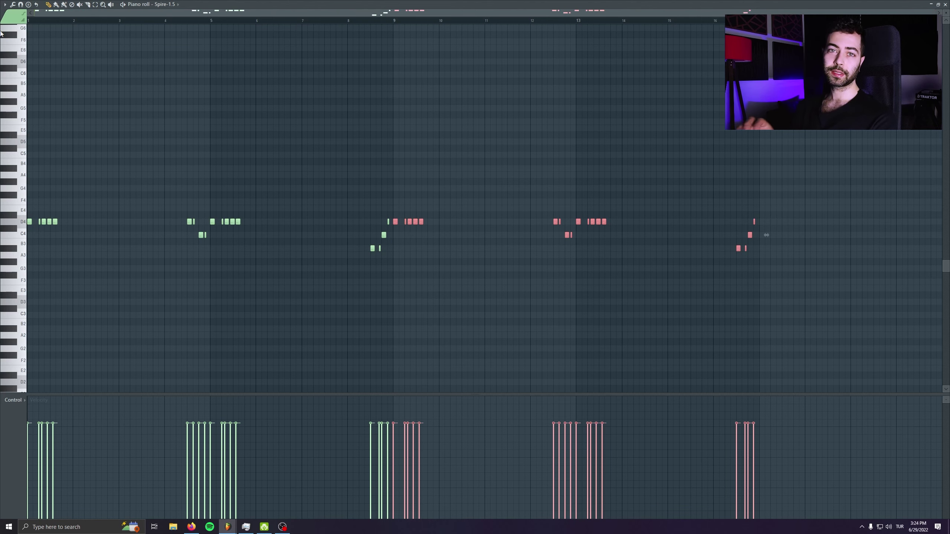
# Duplicate the whole melody one octave higher, starting on D5
pyautogui.hotkey('ctrl', 'a')
pyautogui.scroll(5, 29, 235)
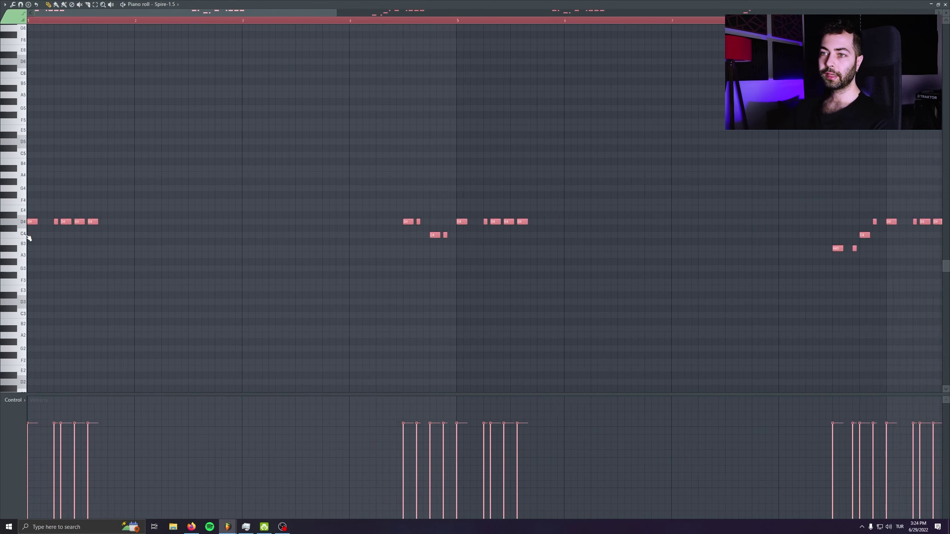
pyautogui.moveTo(30, 221); pyautogui.dragTo(30, 141)
# Stack two more copies of the melody above the D5 layer, one starting on A5 and one on F6
pyautogui.scroll(5, 49, 217)
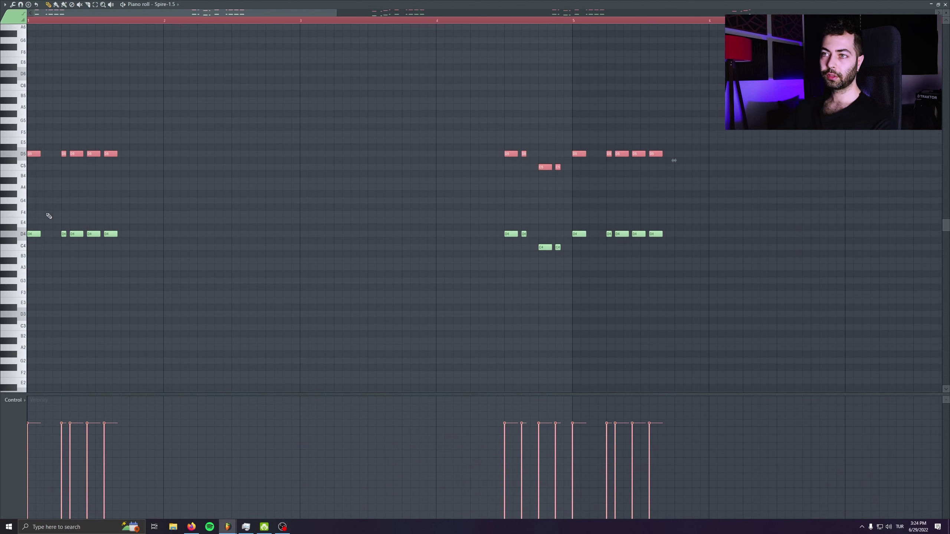
pyautogui.moveTo(33, 240)
pyautogui.mouseDown()
pyautogui.moveTo(164, 221)
pyautogui.moveTo(29, 190)
pyautogui.mouseUp()
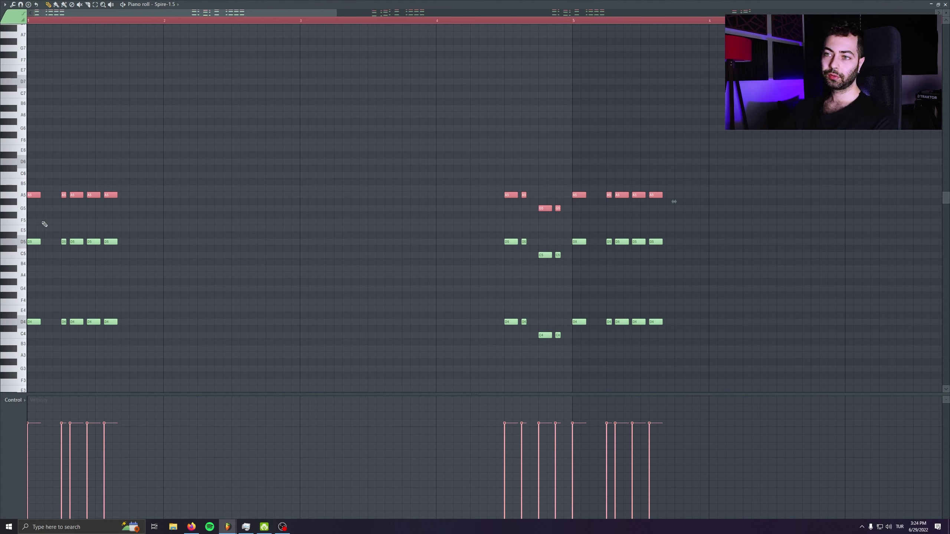
pyautogui.keyDown('shift'); pyautogui.moveTo(35, 195); pyautogui.dragTo(34, 160); pyautogui.keyUp('shift')
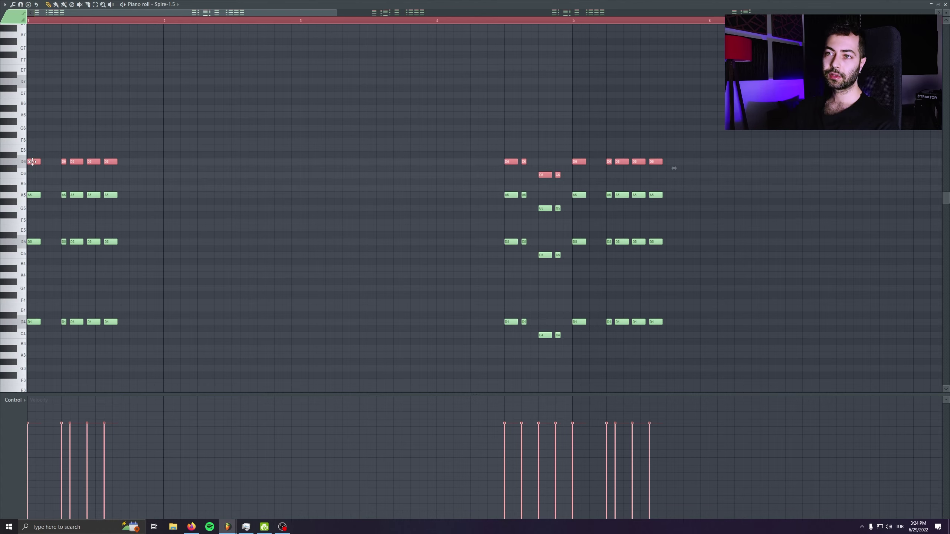
pyautogui.moveTo(33, 162); pyautogui.dragTo(33, 141)
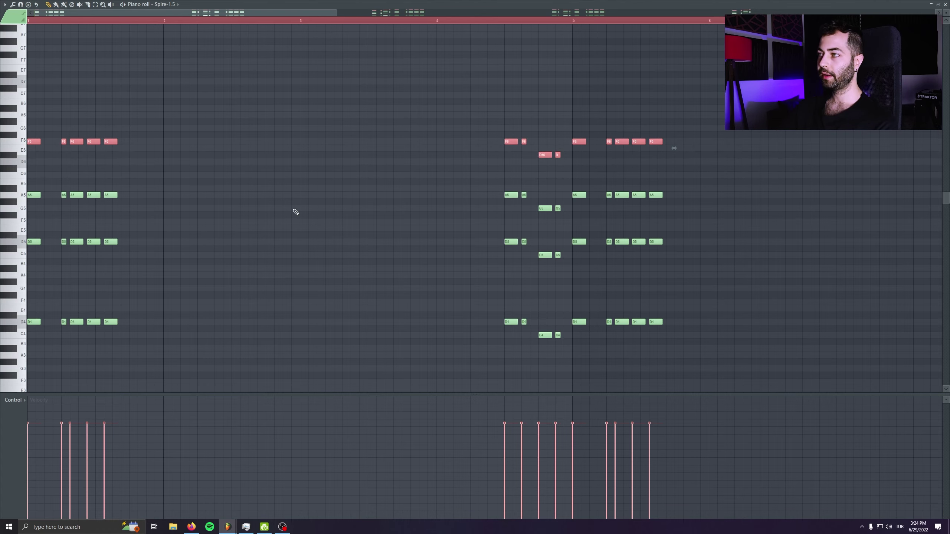
# Raise all D#6 notes in the top layer by one semitone to E6
pyautogui.keyDown('ctrl'); pyautogui.scroll(-5, 121, 258); pyautogui.keyUp('ctrl')
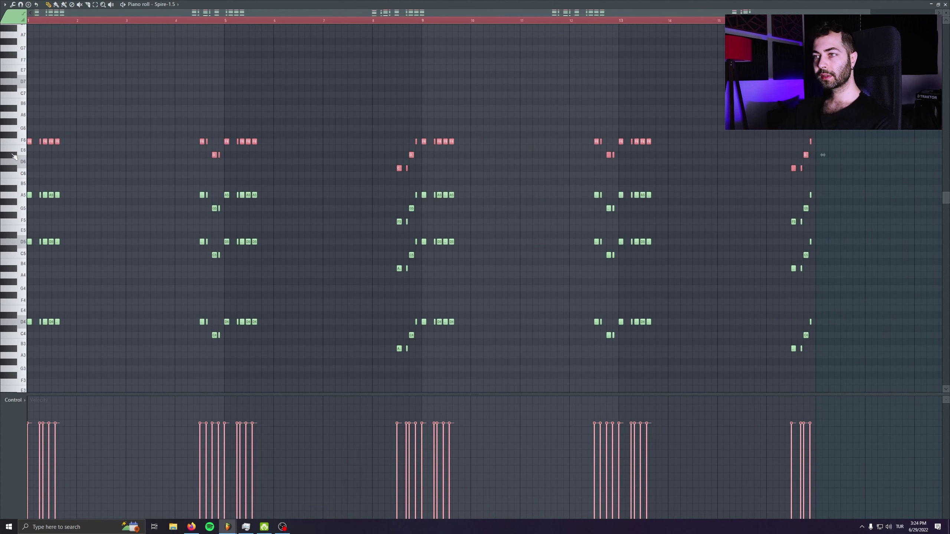
pyautogui.moveTo(174, 154); pyautogui.dragTo(841, 158)
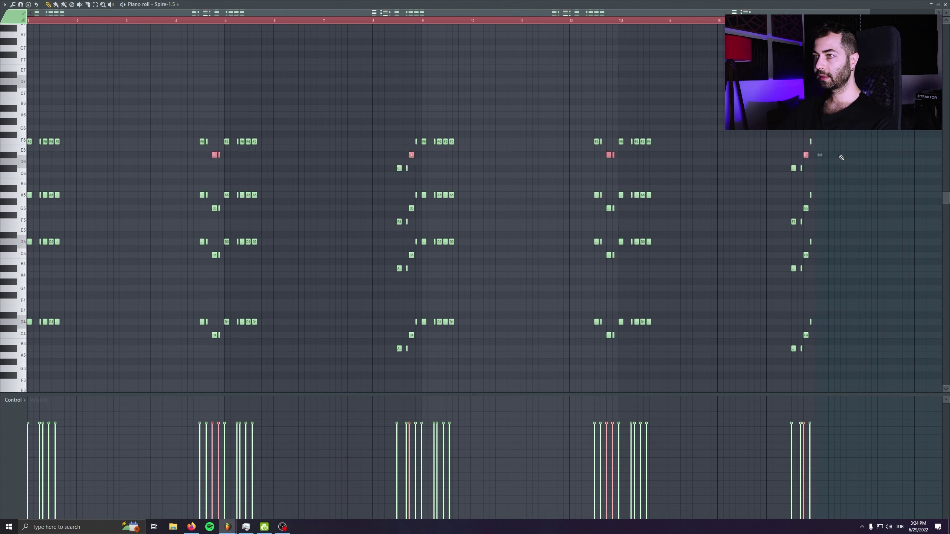
pyautogui.hotkey('shift', 'Up')
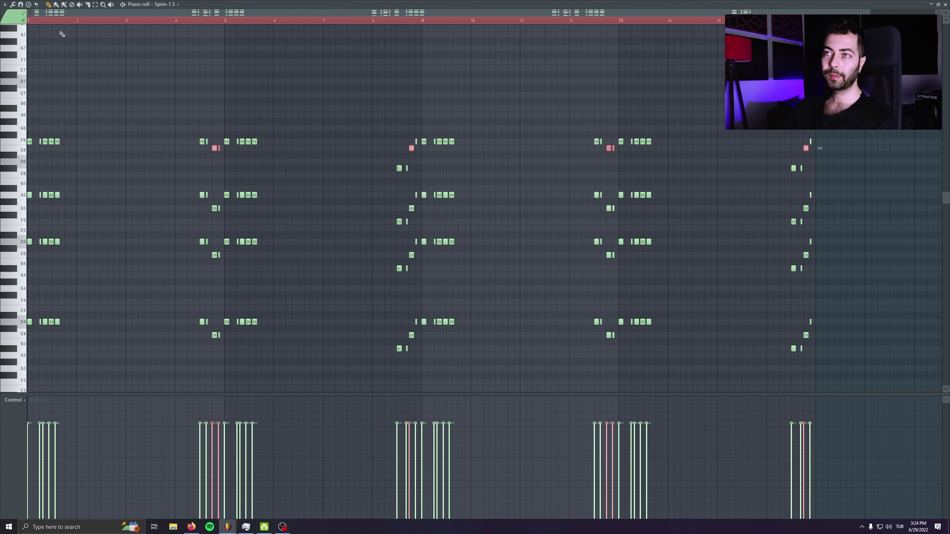
# Audition the stacked chords and shorten the second-to-last chord of each repeated-chord burst at bars 1, 5, 9 and 13
pyautogui.press('space')
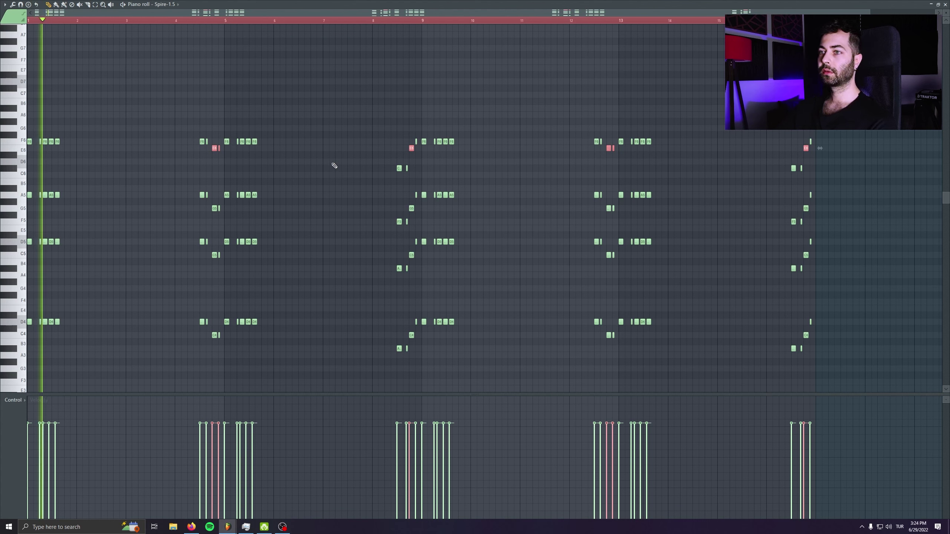
pyautogui.press('space')
pyautogui.press('space')
pyautogui.scroll(5, 53, 207)
pyautogui.moveTo(137, 113); pyautogui.dragTo(150, 322)
pyautogui.moveTo(153, 304); pyautogui.dragTo(145, 304)
pyautogui.moveTo(734, 113); pyautogui.dragTo(735, 306)
pyautogui.scroll(-4, 405, 316)
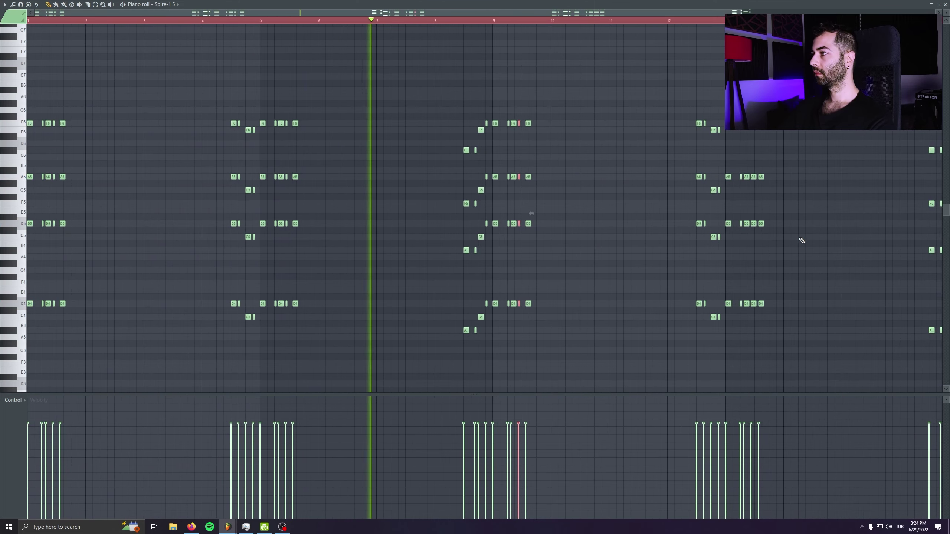
pyautogui.moveTo(809, 259); pyautogui.dragTo(584, 260)
pyautogui.moveTo(527, 108); pyautogui.dragTo(531, 311)
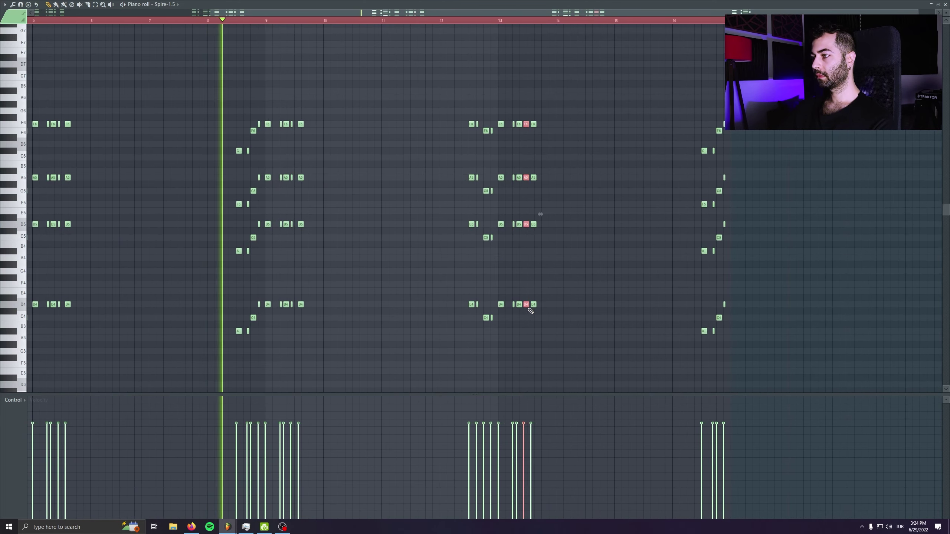
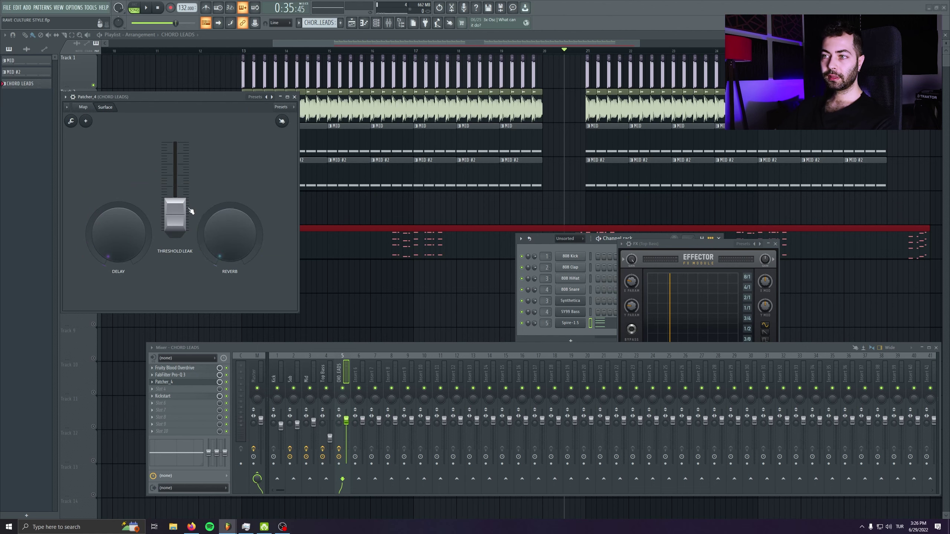
# Balance the threshold leak, delay and reverb amounts of the CHORD LEADS Patcher effect during playback and close it
pyautogui.moveTo(190, 212); pyautogui.dragTo(191, 207)
pyautogui.click(242, 51)
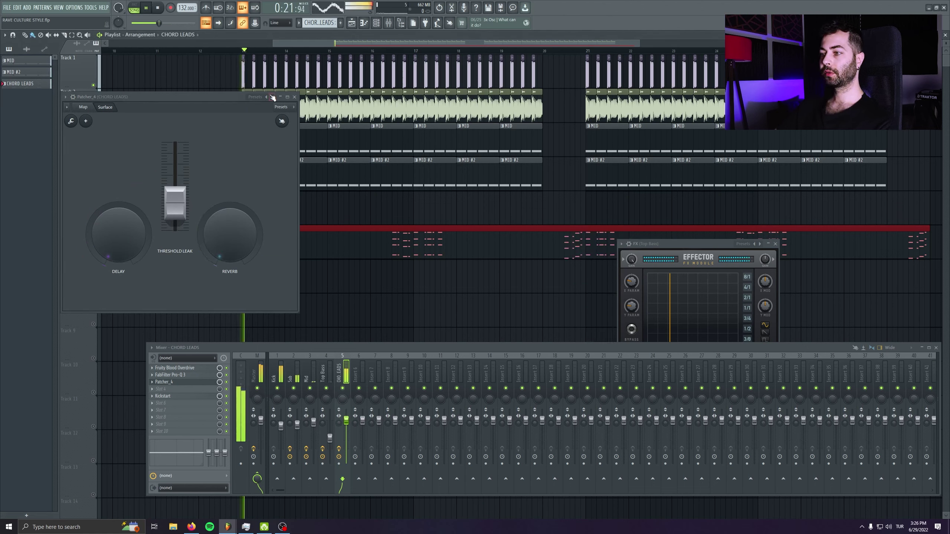
pyautogui.moveTo(230, 233); pyautogui.dragTo(230, 218)
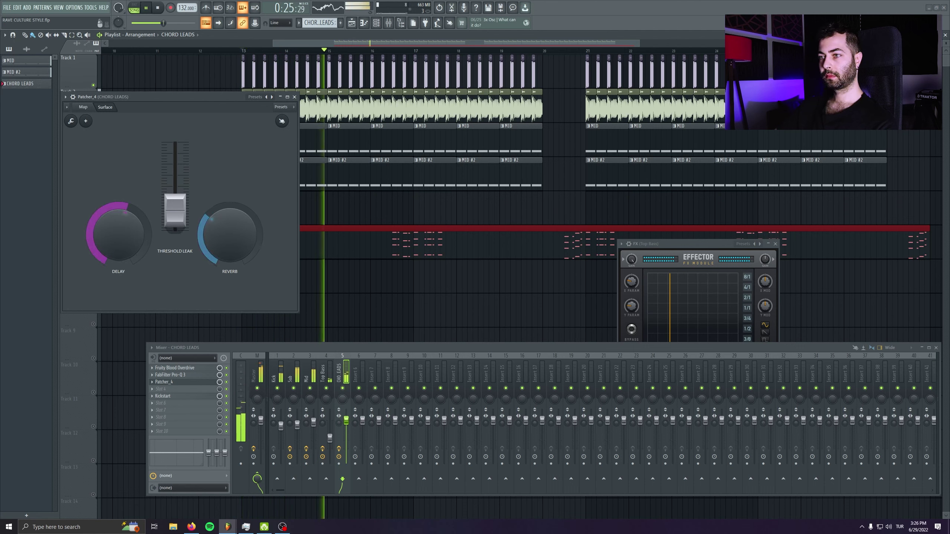
pyautogui.moveTo(118, 234); pyautogui.dragTo(118, 244)
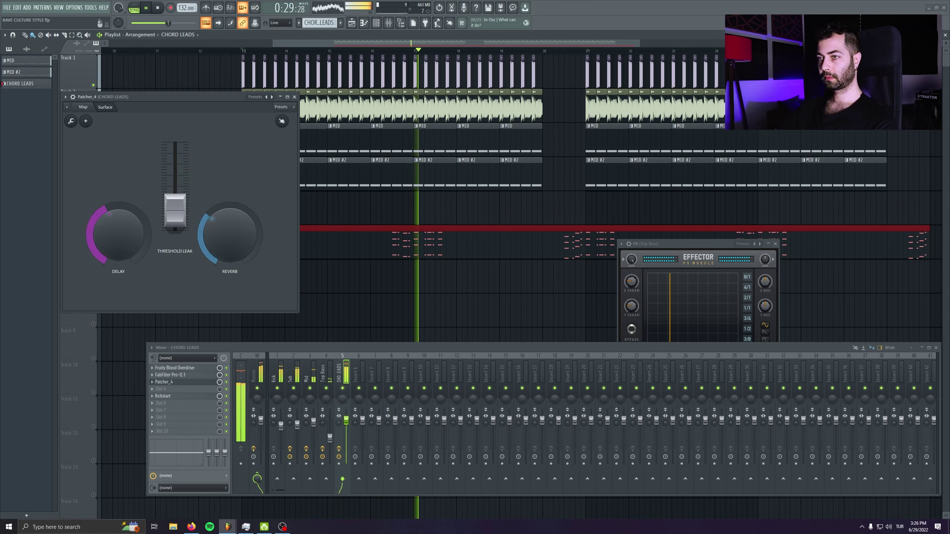
pyautogui.moveTo(182, 216); pyautogui.dragTo(182, 221)
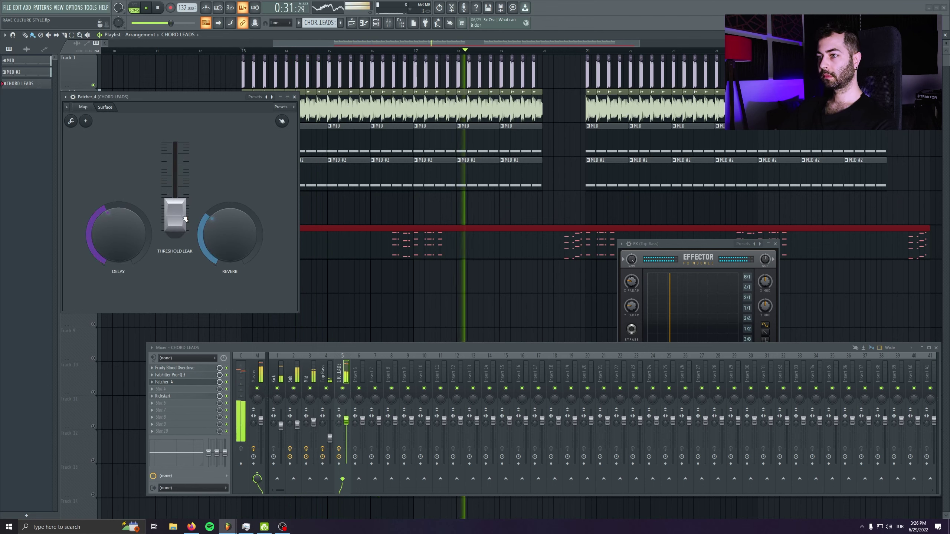
pyautogui.click(294, 96)
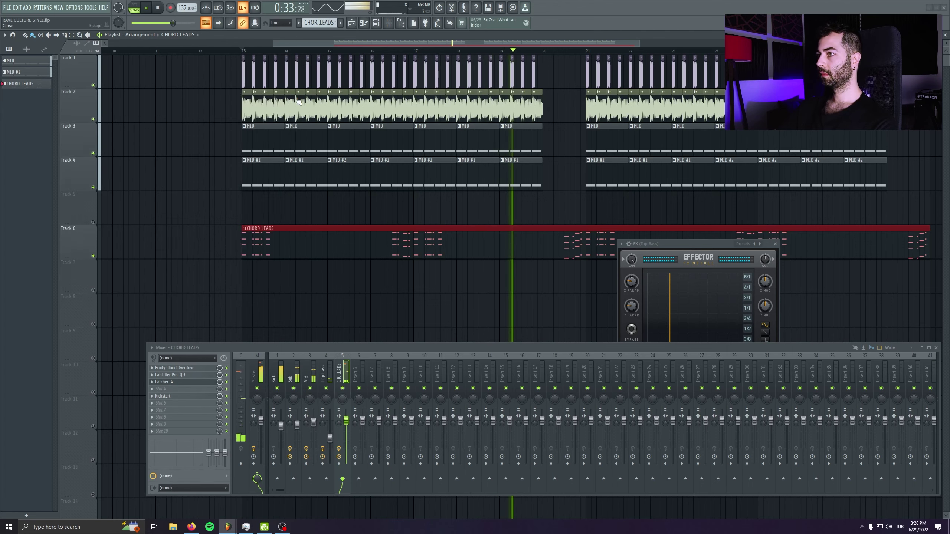
# Deselect the CHORD LEADS clip in the playlist and close the Effector window
pyautogui.click(821, 295)
pyautogui.rightClick(840, 307)
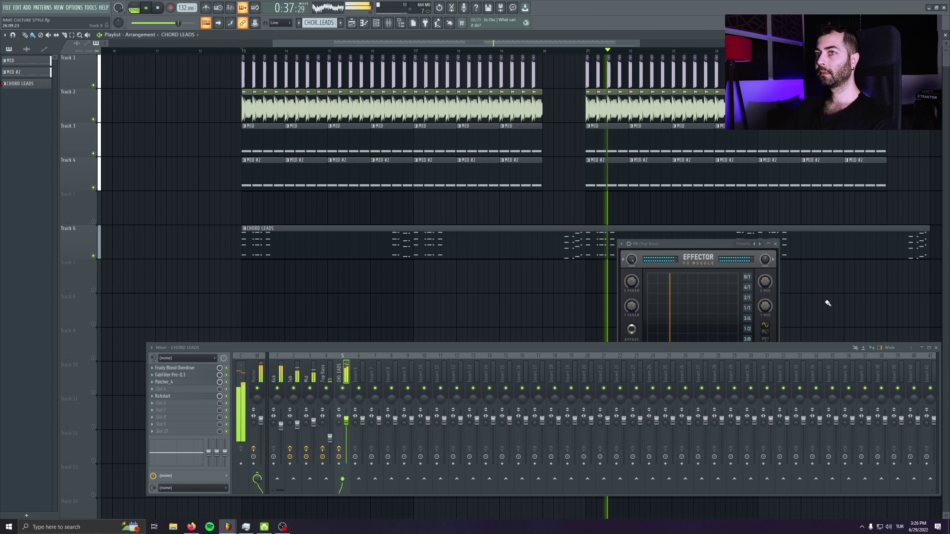
pyautogui.click(775, 244)
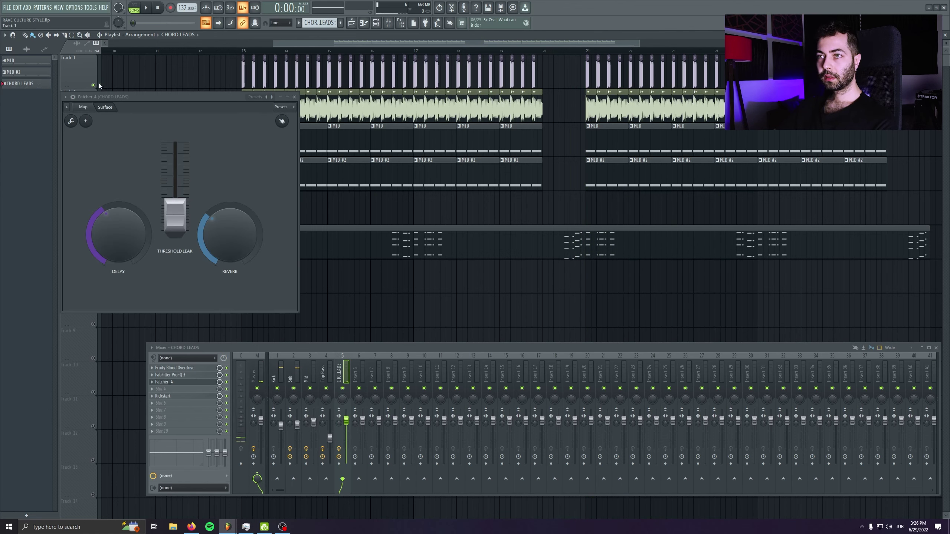
# Lengthen the time of Fruity Delay 2 inside the CHORD LEADS Patcher while auditioning it, and close both windows
pyautogui.click(84, 107)
pyautogui.click(100, 224)
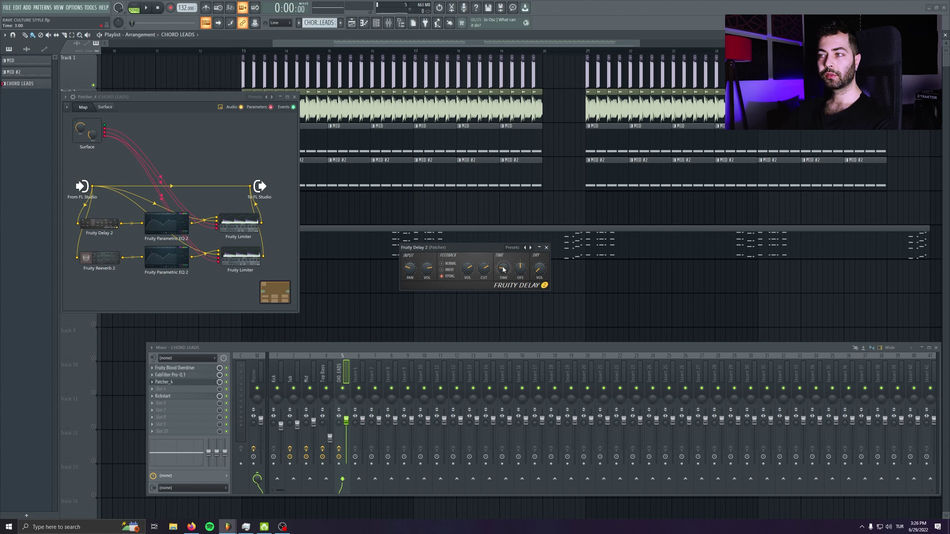
pyautogui.press('space')
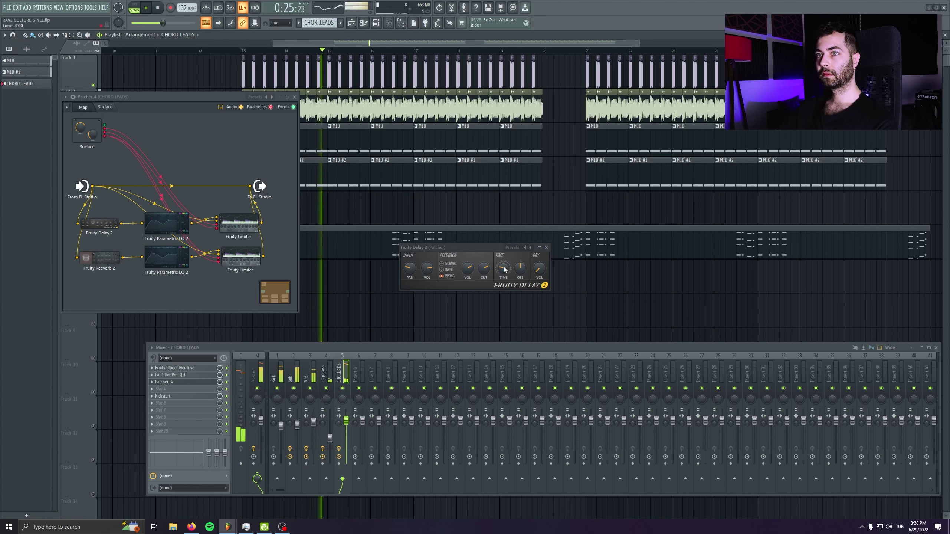
pyautogui.press('space')
pyautogui.press('space')
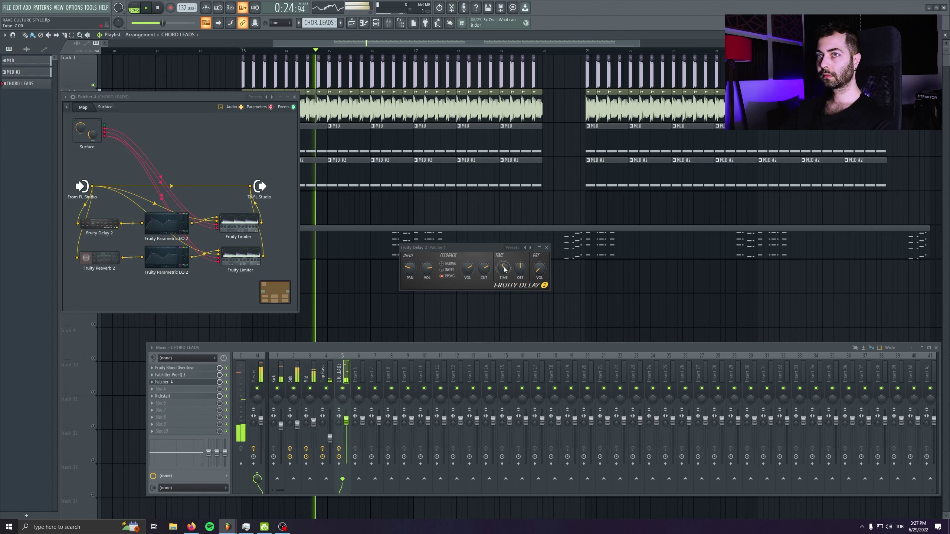
pyautogui.press('space')
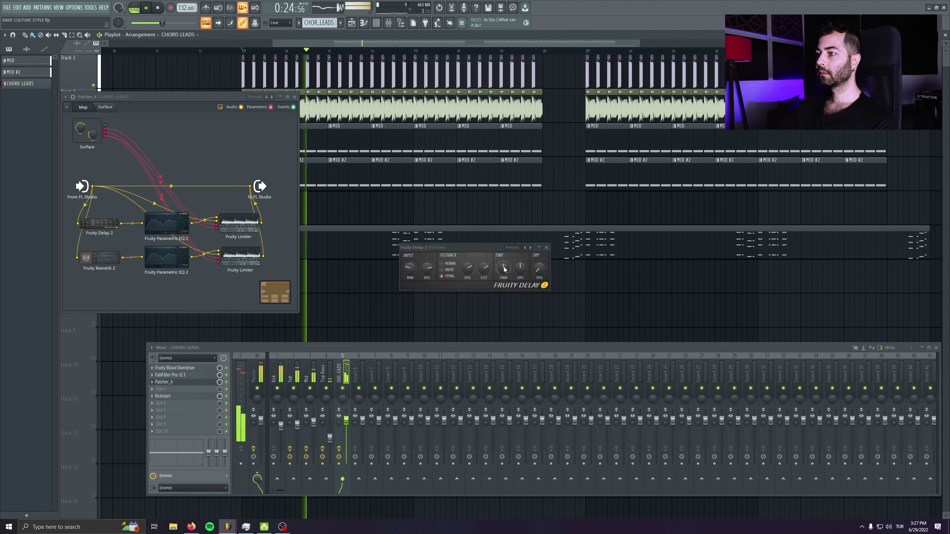
pyautogui.click(294, 97)
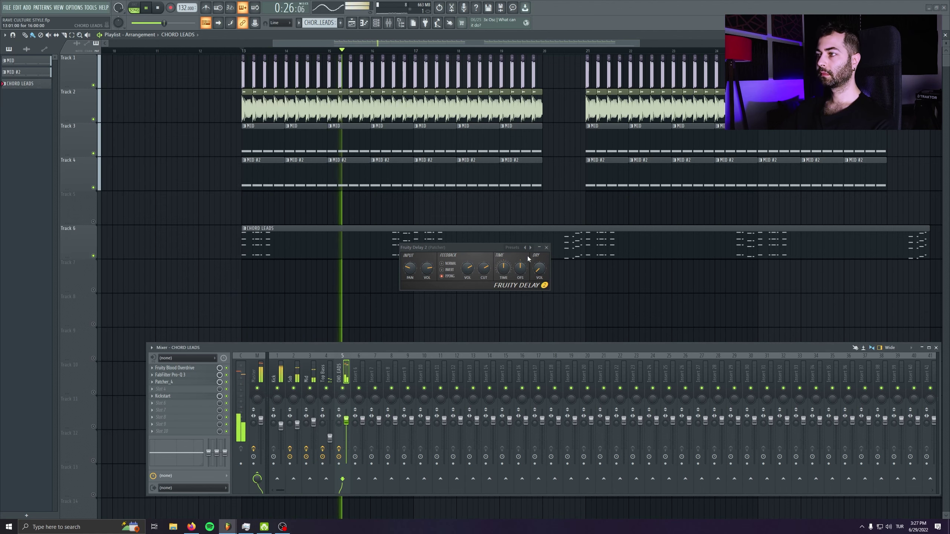
pyautogui.click(546, 247)
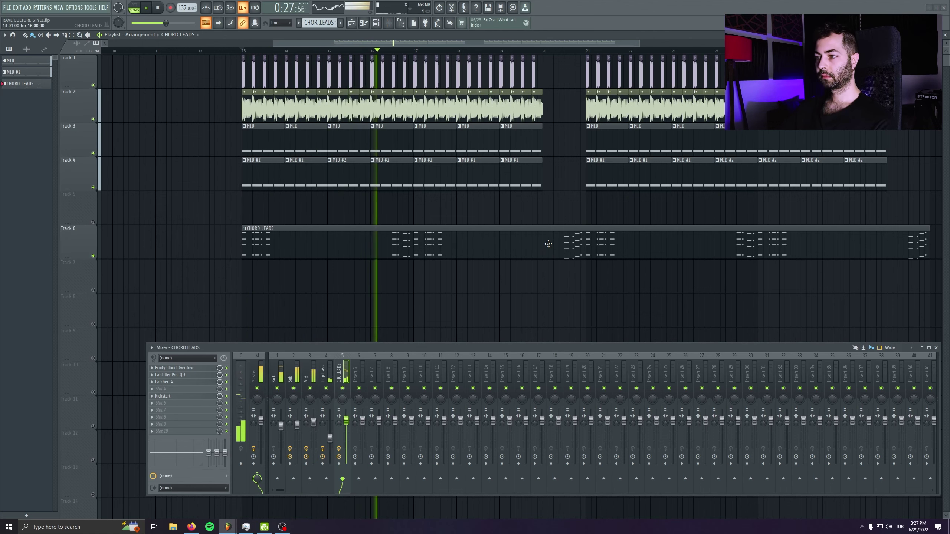
# On the EQ after the Patcher's delay, lower the high shelf and raise the low cut's frequency, then close it and stop playback
pyautogui.click(168, 382)
pyautogui.doubleClick(171, 232)
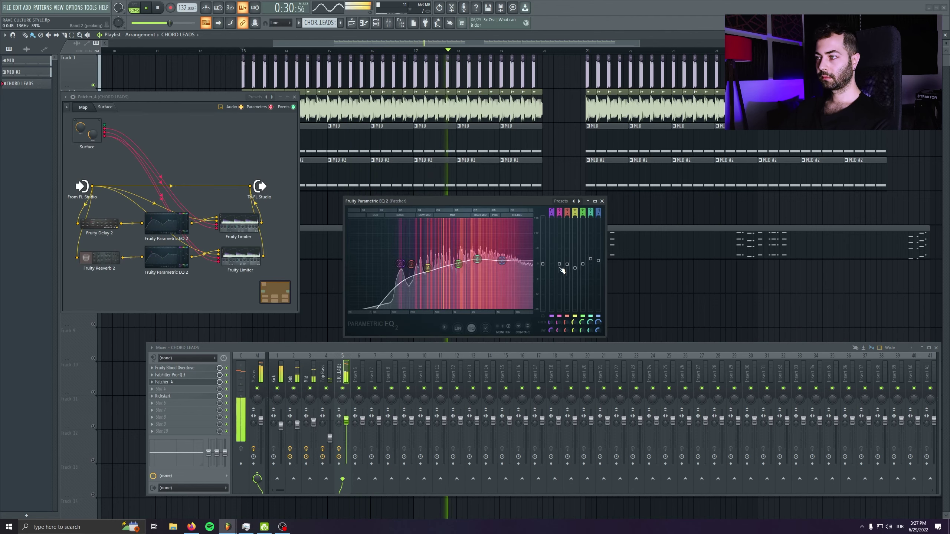
pyautogui.moveTo(502, 281); pyautogui.dragTo(502, 283)
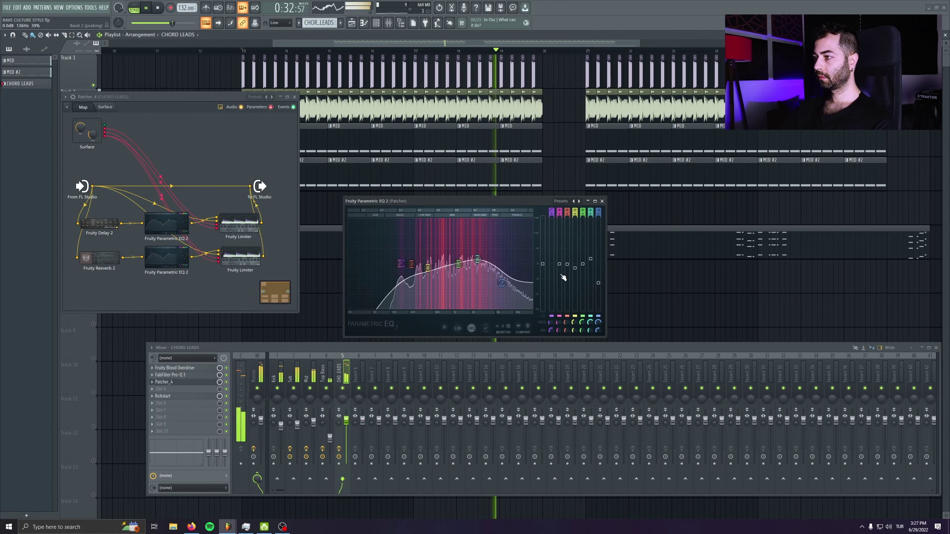
pyautogui.moveTo(402, 264); pyautogui.dragTo(419, 263)
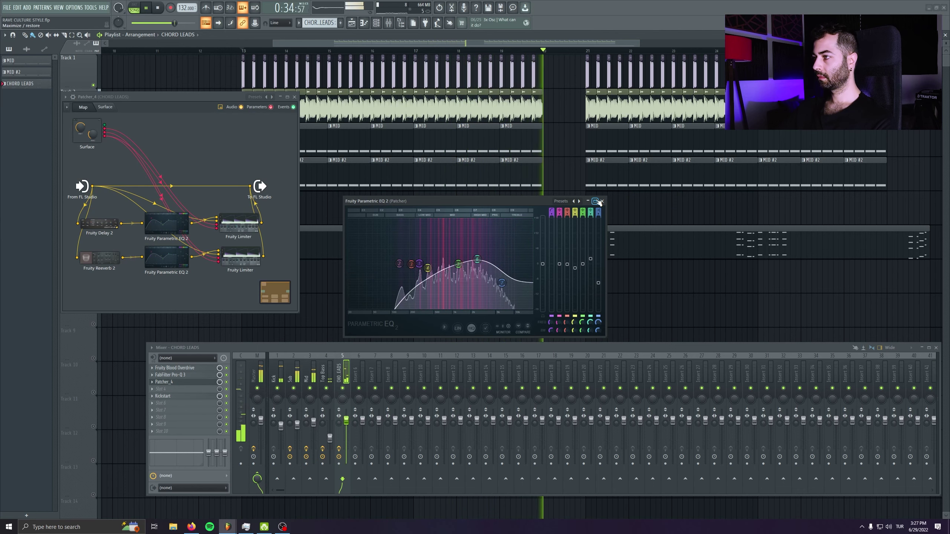
pyautogui.click(601, 201)
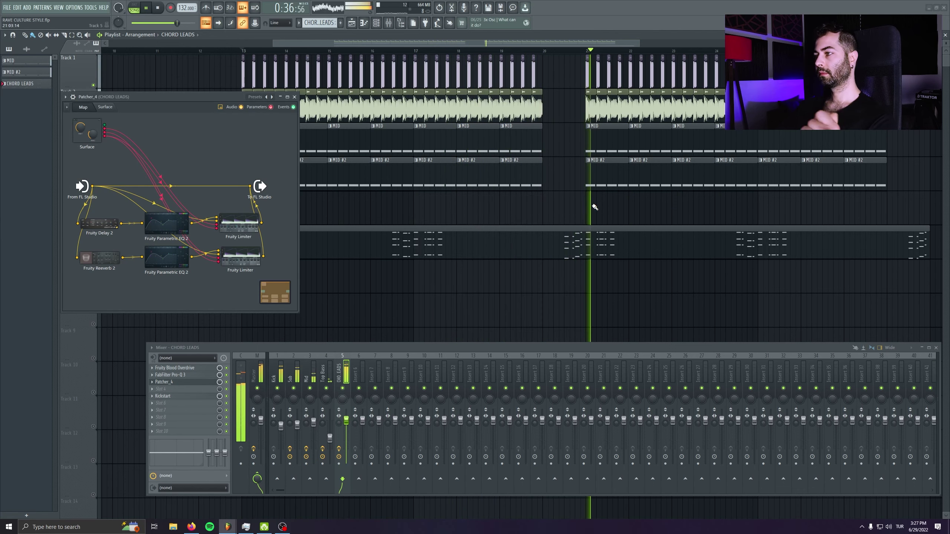
pyautogui.click(294, 97)
pyautogui.click(709, 285)
pyautogui.press('space')
pyautogui.rightClick(711, 288)
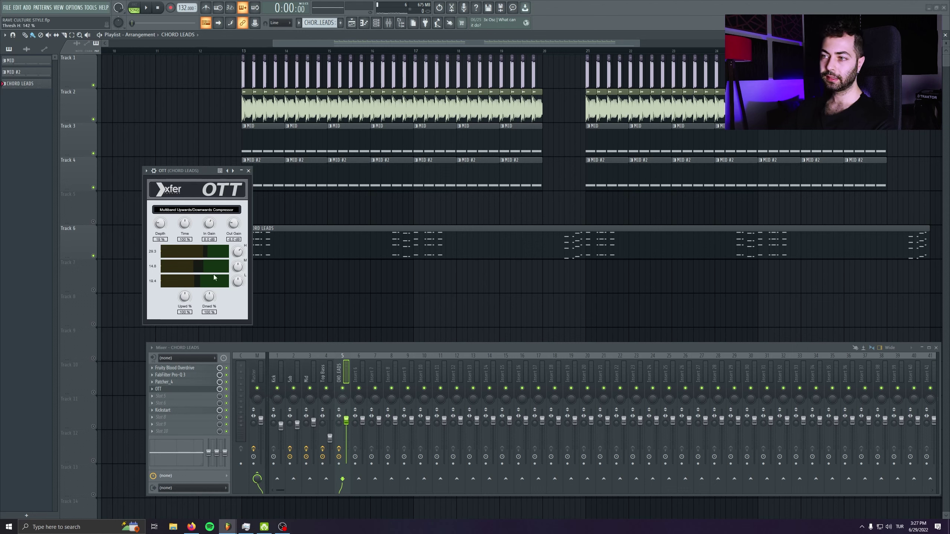
# Adjust OTT's band thresholds on CHORD LEADS during playback and set its high-band gain to 125%
pyautogui.press('space')
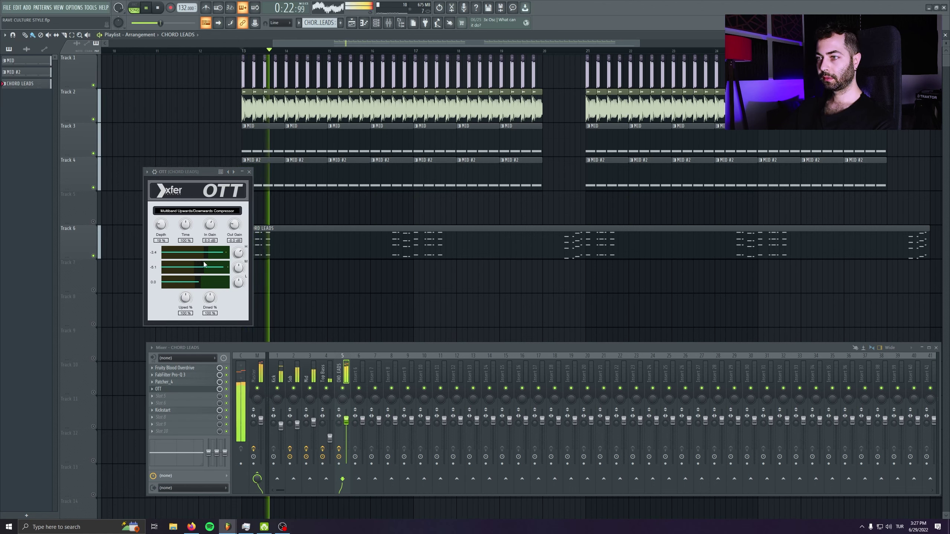
pyautogui.moveTo(205, 267); pyautogui.dragTo(238, 259)
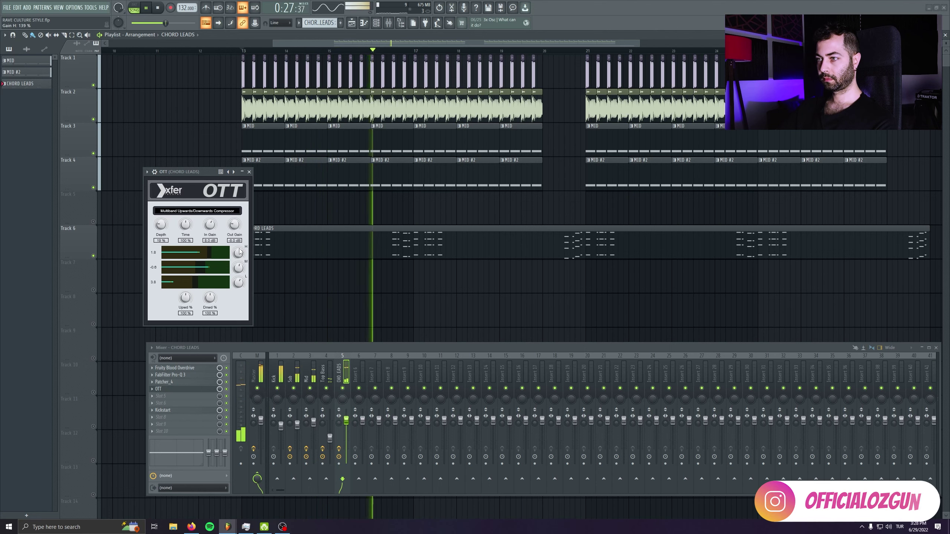
pyautogui.moveTo(239, 253); pyautogui.dragTo(239, 256)
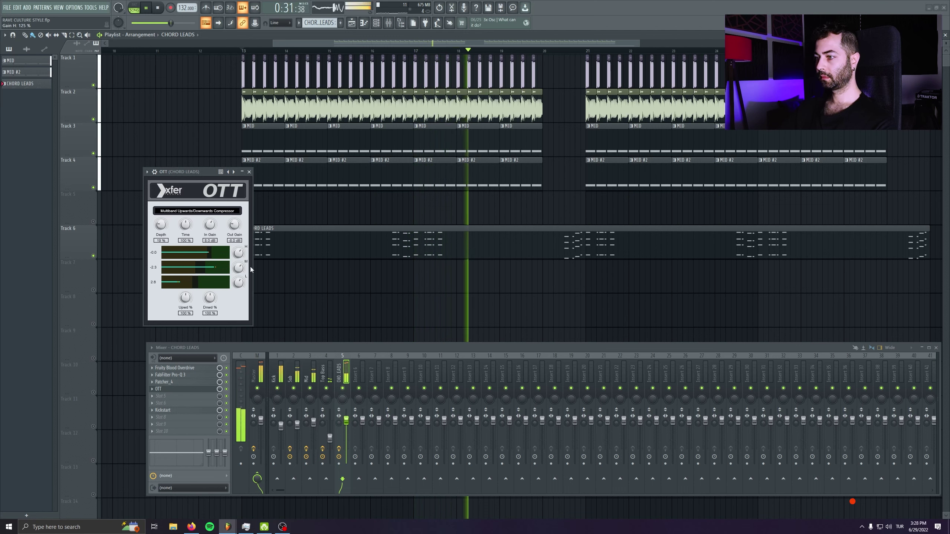
# Lower the CHORD LEADS mixer volume slightly and readjust OTT's band settings
pyautogui.moveTo(346, 421); pyautogui.dragTo(347, 427)
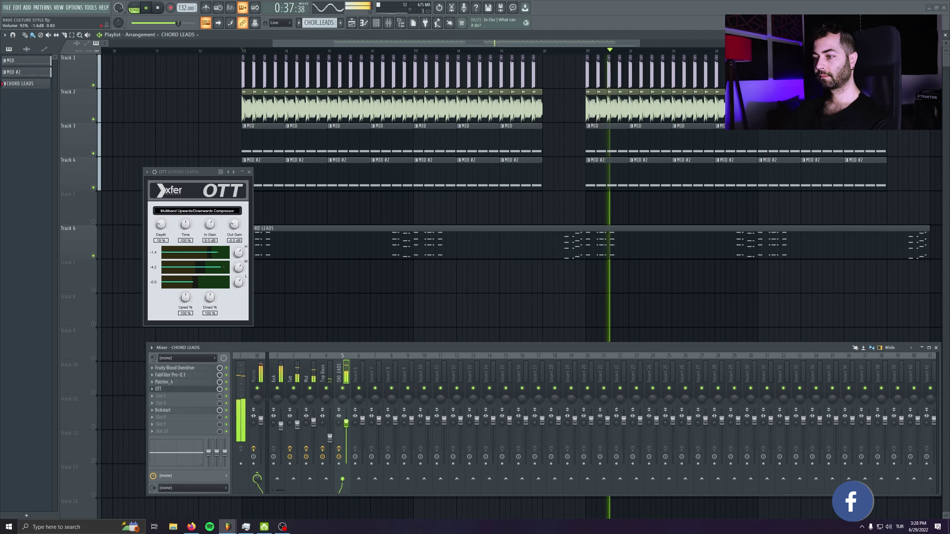
pyautogui.moveTo(347, 427); pyautogui.dragTo(347, 427)
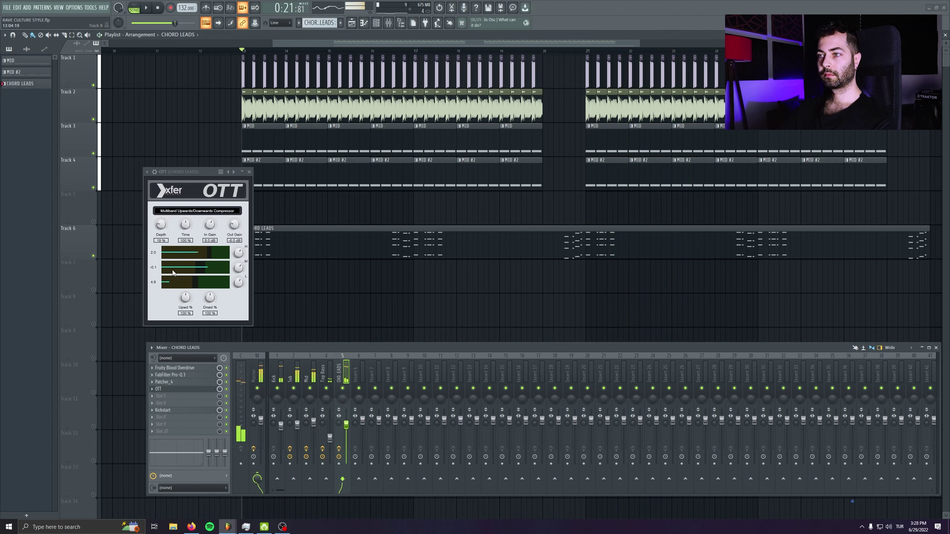
pyautogui.moveTo(237, 257); pyautogui.dragTo(241, 266)
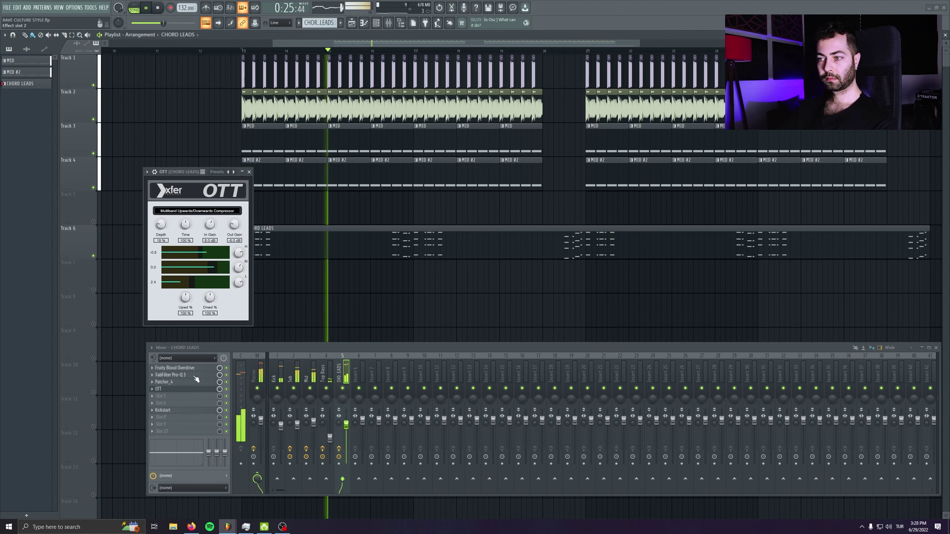
# Set the midrange bell at about 2.4 kHz in the CHORD LEADS Pro-Q 3 to a gain of about +1.14 dB
pyautogui.click(170, 375)
pyautogui.click(285, 185)
pyautogui.moveTo(285, 185)
pyautogui.mouseDown()
pyautogui.moveTo(289, 157)
pyautogui.moveTo(284, 179)
pyautogui.mouseUp()
# Change Pro-Q 3's high shelf to a bell with about +0.97 dB gain and move the low cut to about 147 Hz
pyautogui.click(372, 182)
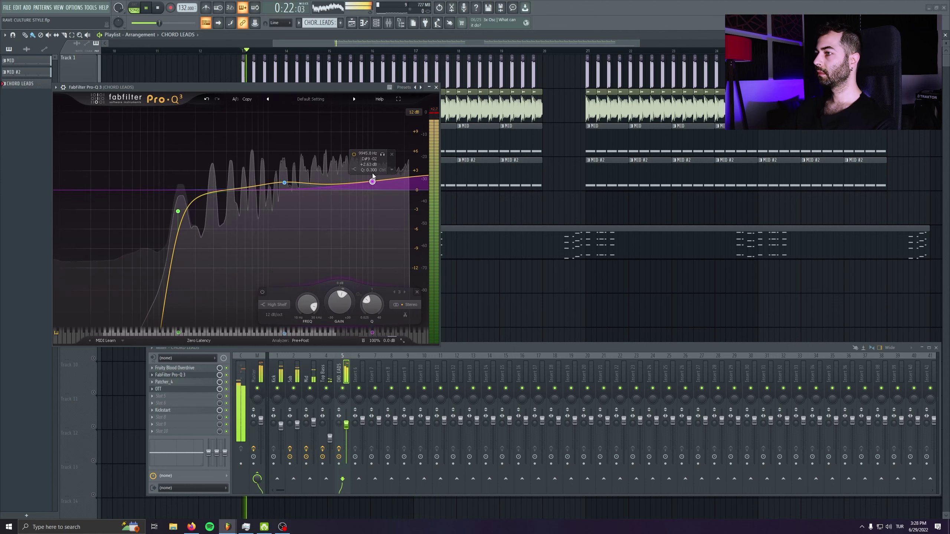
pyautogui.rightClick(372, 181)
pyautogui.click(391, 249)
pyautogui.moveTo(368, 183)
pyautogui.mouseDown()
pyautogui.moveTo(370, 169)
pyautogui.moveTo(367, 187)
pyautogui.mouseUp()
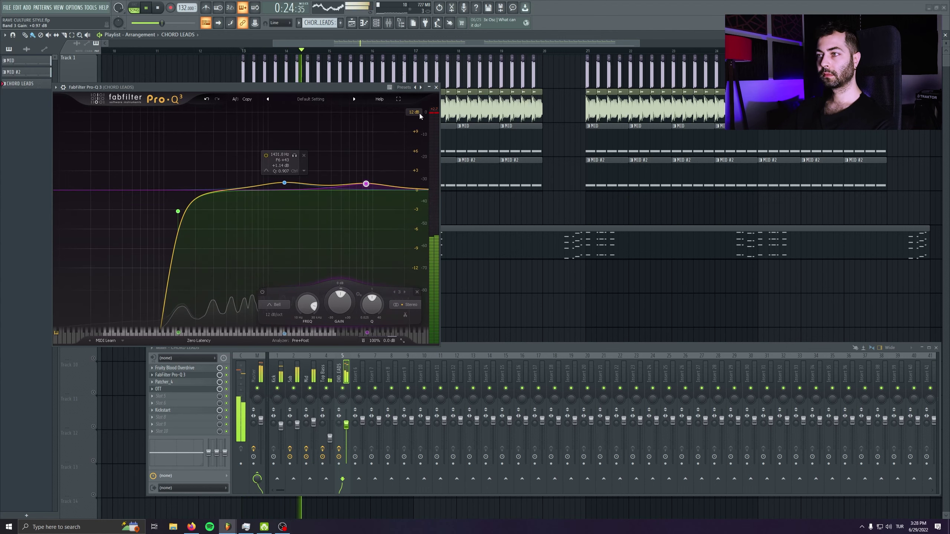
pyautogui.moveTo(178, 212); pyautogui.dragTo(182, 213)
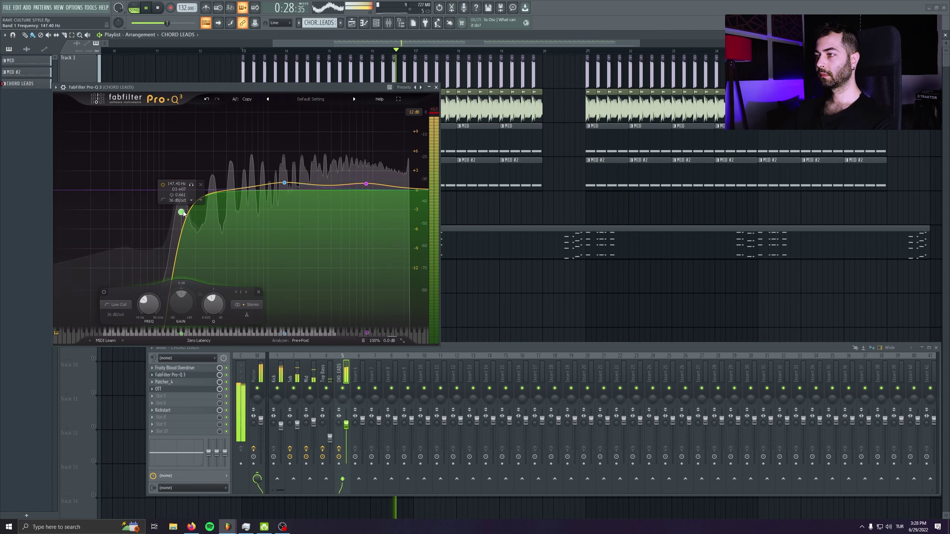
pyautogui.press('space')
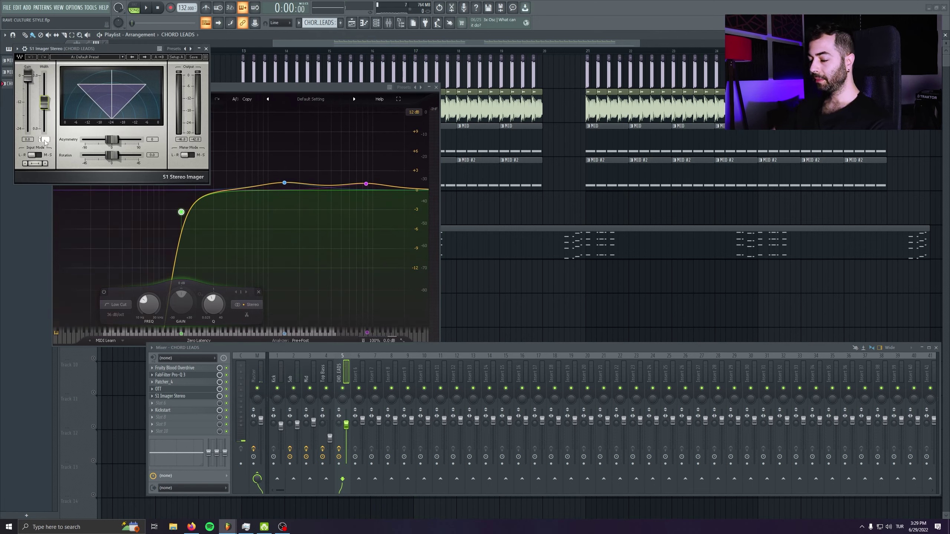
# Set the S1 Imager width to 1.30 and close the S1 Imager, Pro-Q 3 and OTT windows
pyautogui.press('Return')
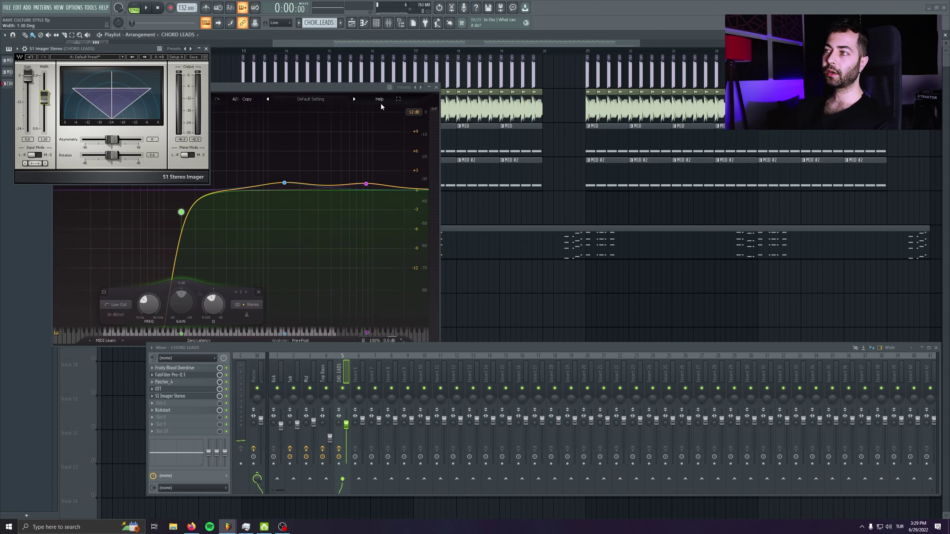
pyautogui.click(436, 87)
pyautogui.click(206, 49)
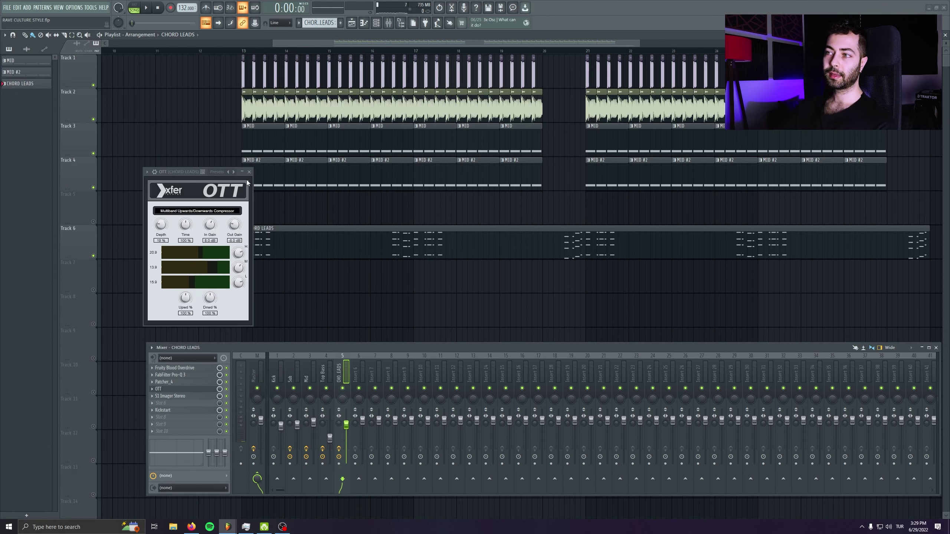
pyautogui.click(249, 172)
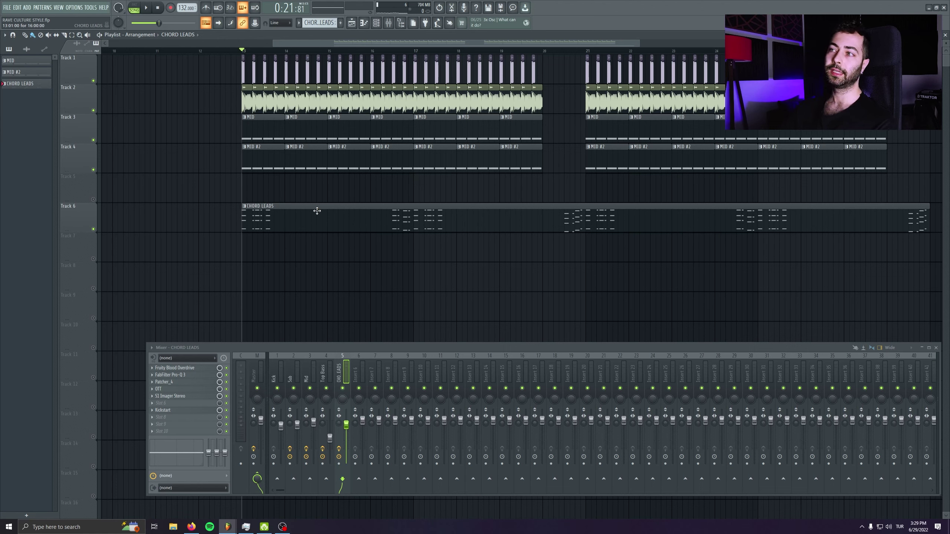
pyautogui.press('space')
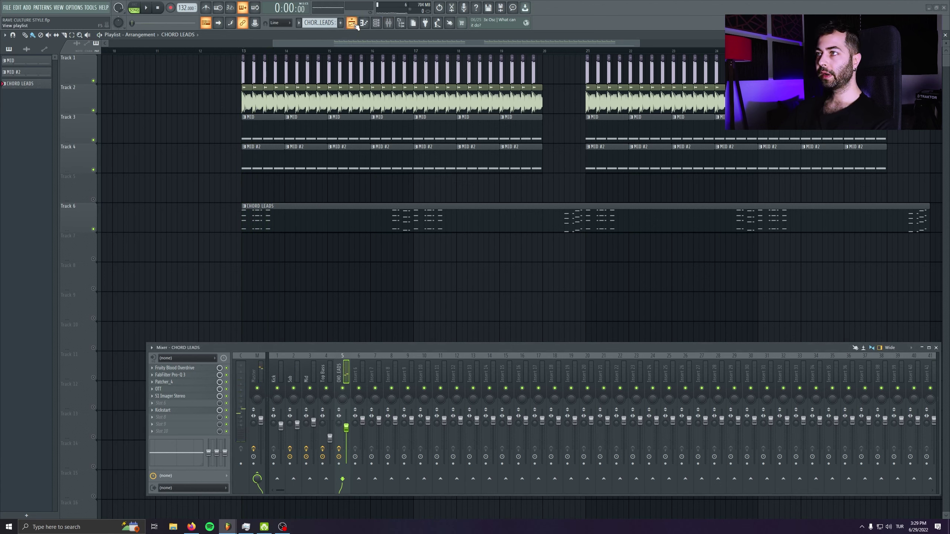
pyautogui.click(340, 23)
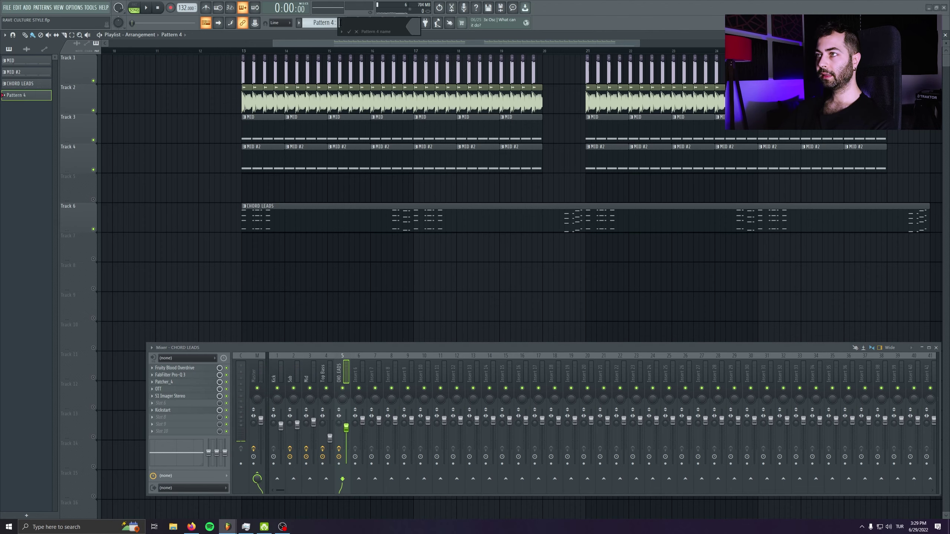
pyautogui.press('Return')
pyautogui.doubleClick(287, 204)
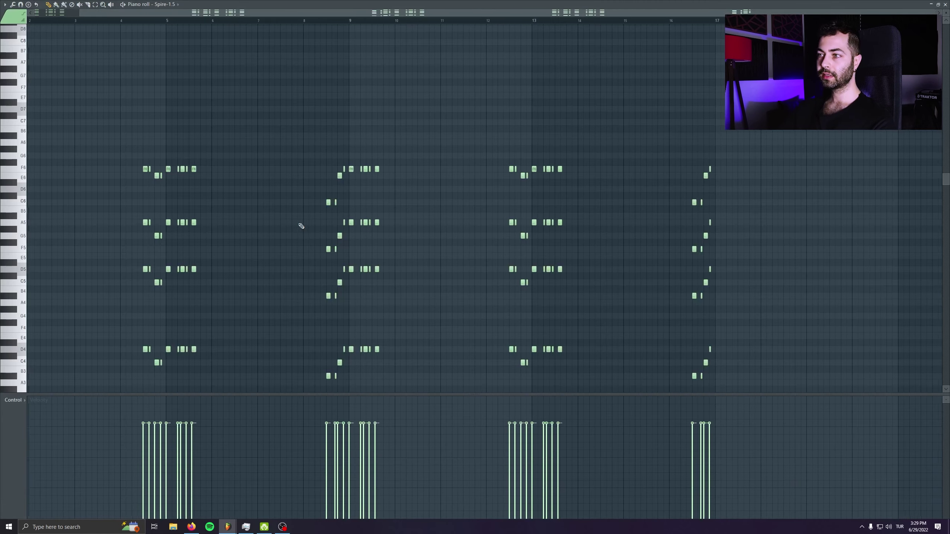
pyautogui.hscroll(-2, 313, 258)
pyautogui.press('Escape')
# Clone the Spire-1.5 channel and browse through presets in the cloned Spire instance
pyautogui.click(481, 292)
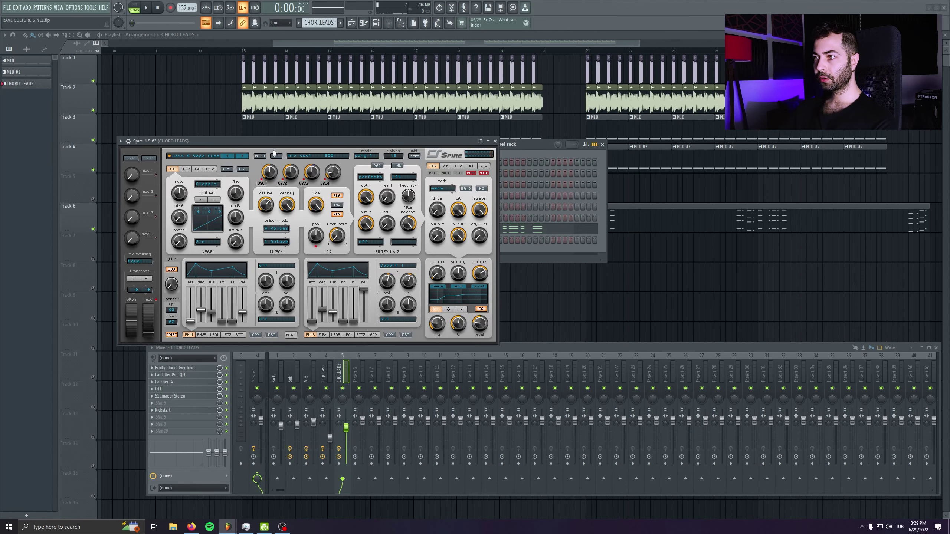
pyautogui.moveTo(272, 141); pyautogui.dragTo(313, 244)
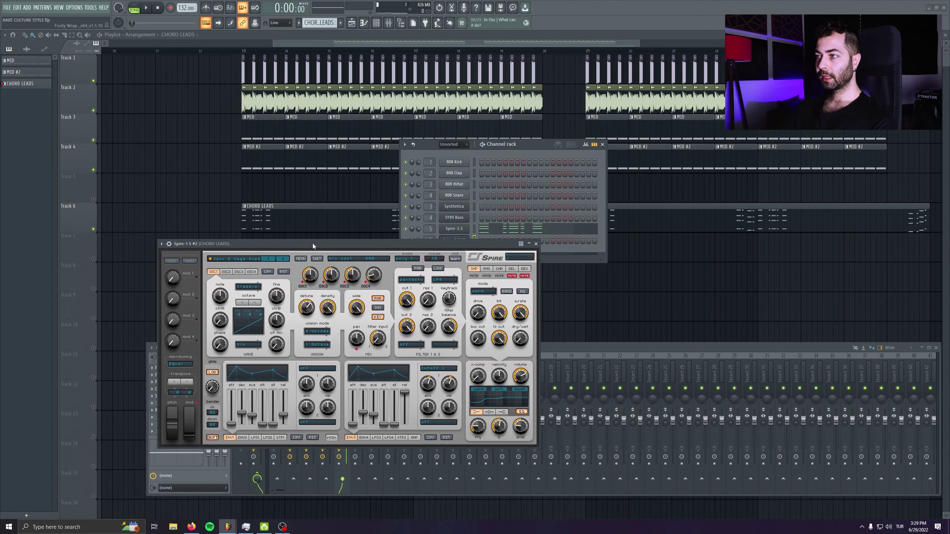
pyautogui.click(241, 259)
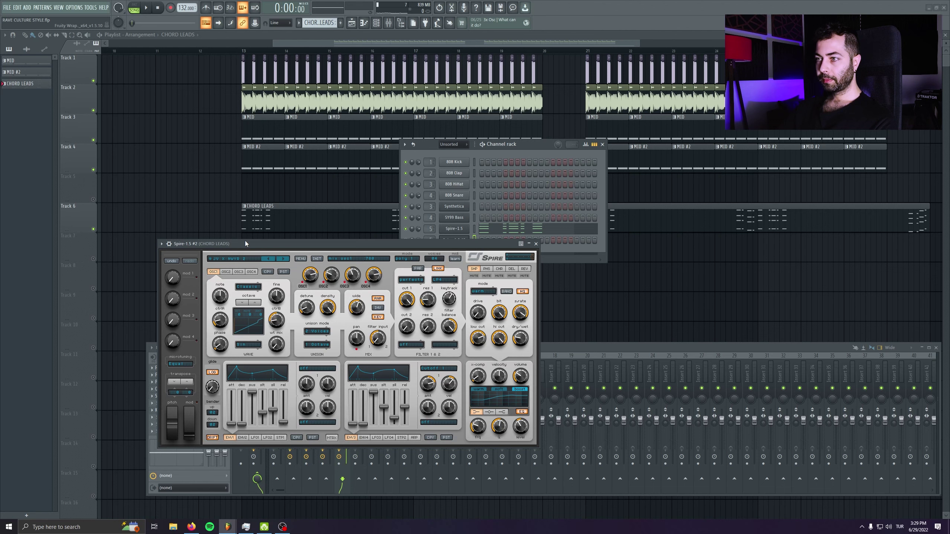
pyautogui.moveTo(245, 243); pyautogui.dragTo(249, 267)
pyautogui.moveTo(381, 269); pyautogui.dragTo(410, 274)
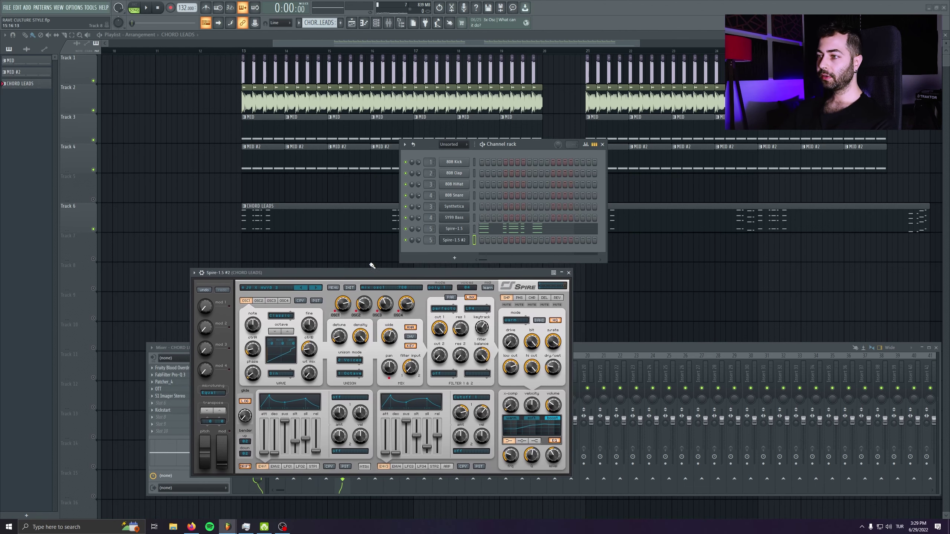
# Choose a sound for Spire-1.5 #2 and copy the Spire-1.5 chord notes into it for playback
pyautogui.click(454, 240)
pyautogui.click(454, 229)
pyautogui.click(455, 229)
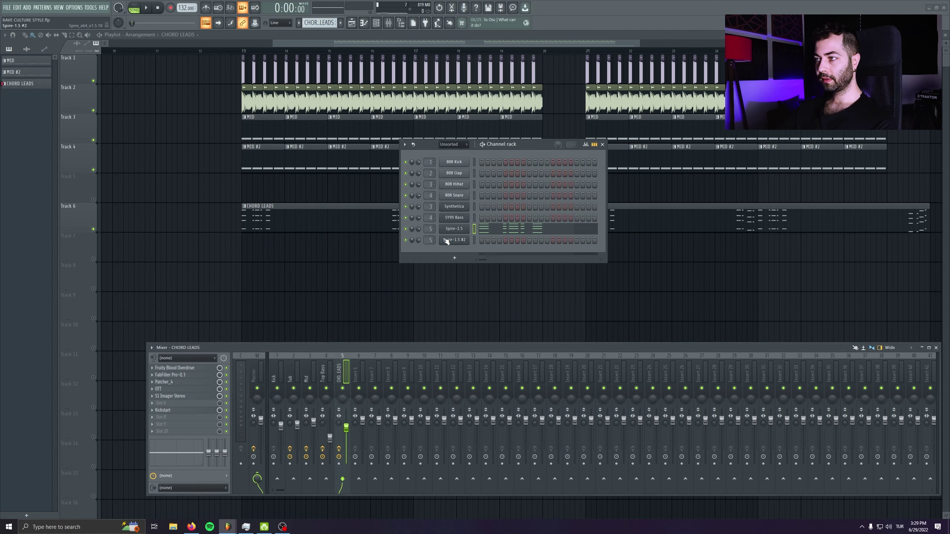
pyautogui.click(454, 239)
pyautogui.moveTo(245, 276); pyautogui.dragTo(216, 189)
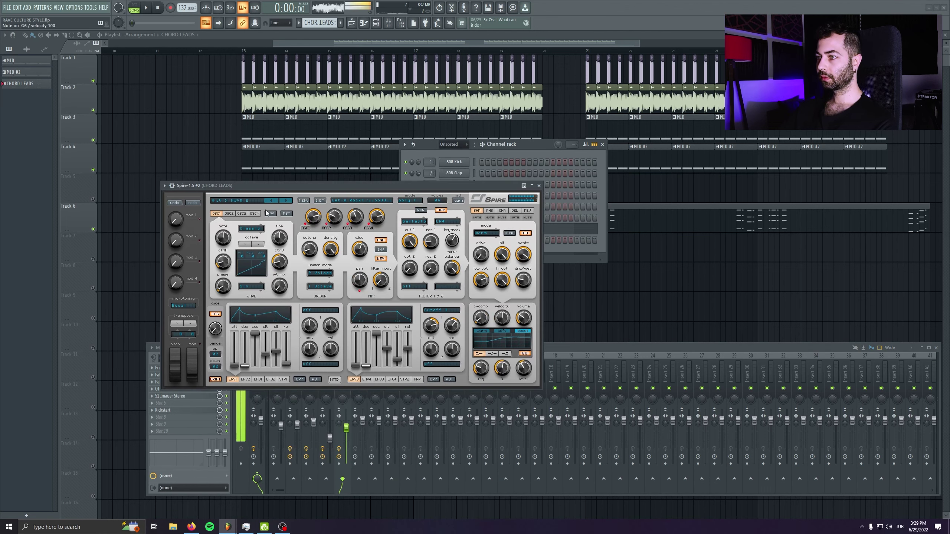
pyautogui.click(173, 186)
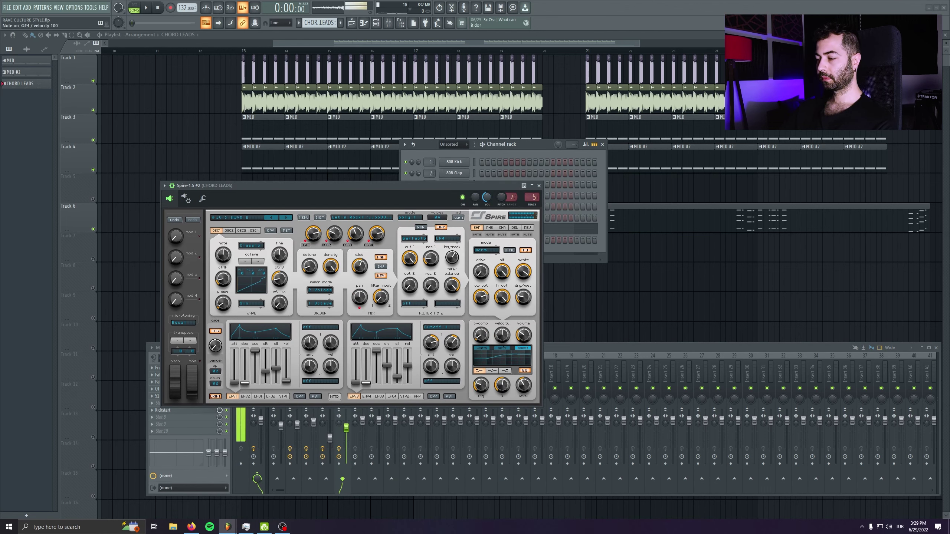
pyautogui.click(538, 185)
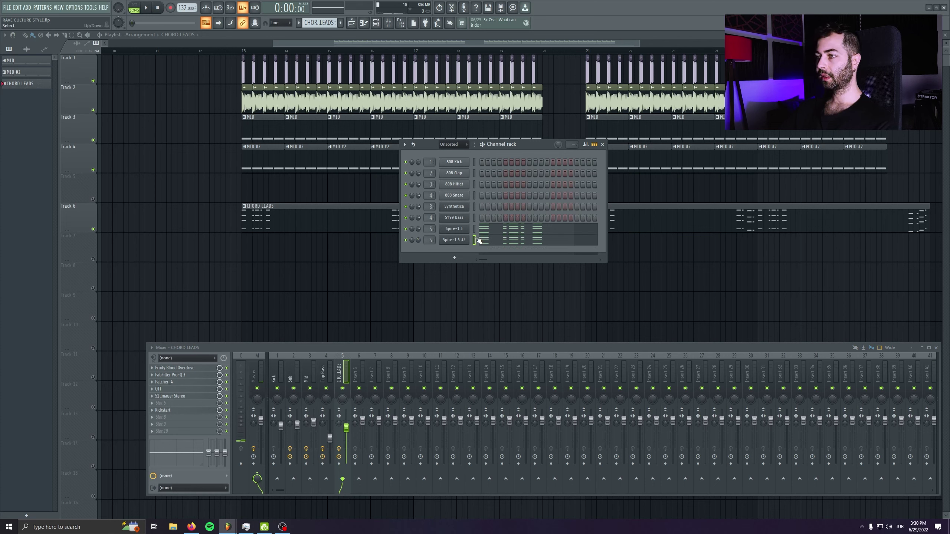
pyautogui.press('l')
pyautogui.press('space')
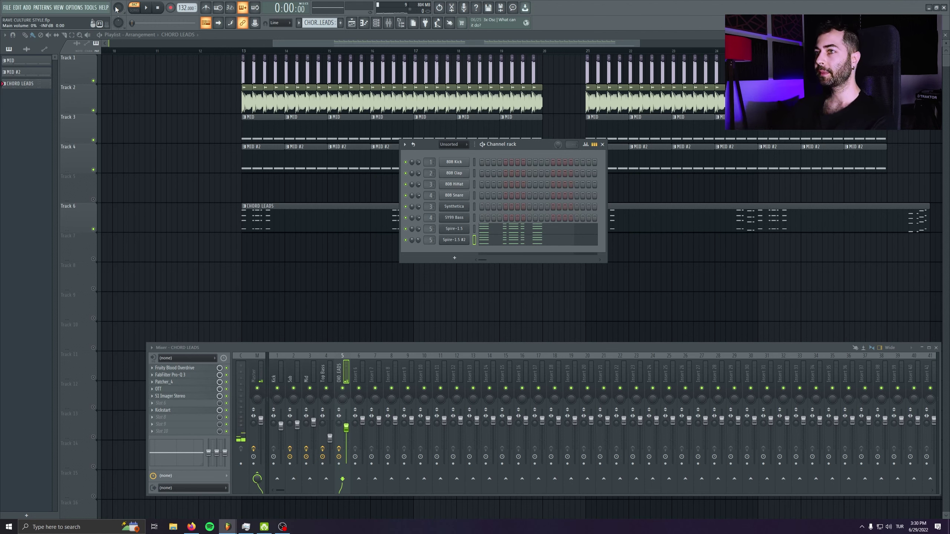
# Clone the Spire-1.5 #2 channel and route the new Spire-1.5 #3 channel to mixer track 6
pyautogui.click(445, 260)
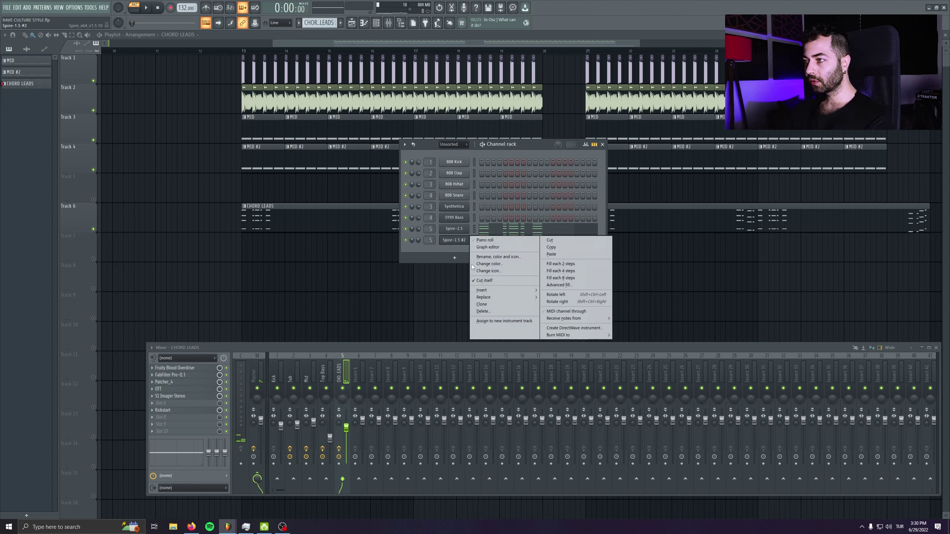
pyautogui.click(487, 308)
pyautogui.moveTo(345, 204); pyautogui.dragTo(649, 345)
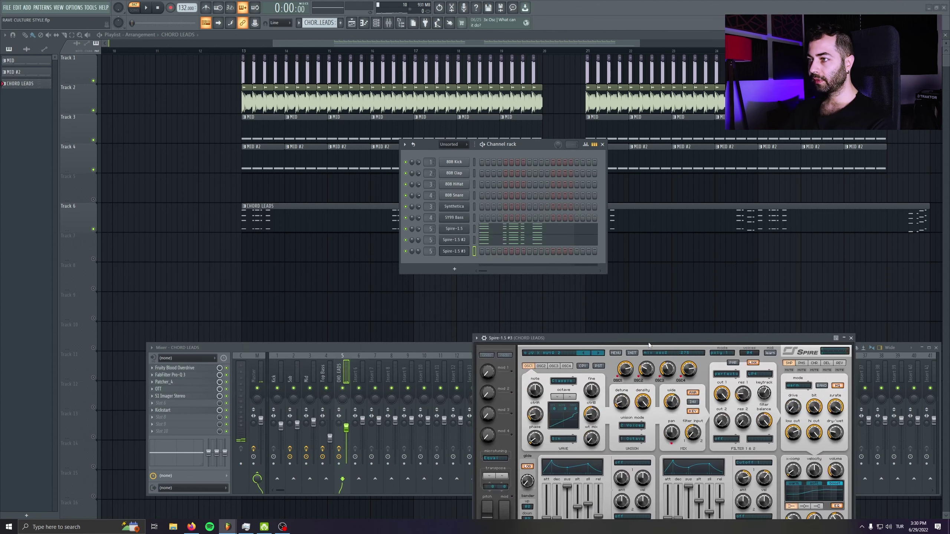
pyautogui.moveTo(434, 254); pyautogui.dragTo(433, 251)
# Copy the CHORD LEADS mixer track settings and effects onto track 6 and rename that track MONO LEAD
pyautogui.click(341, 369)
pyautogui.hotkey('ctrl', 'c')
pyautogui.click(358, 369)
pyautogui.hotkey('ctrl', 'v')
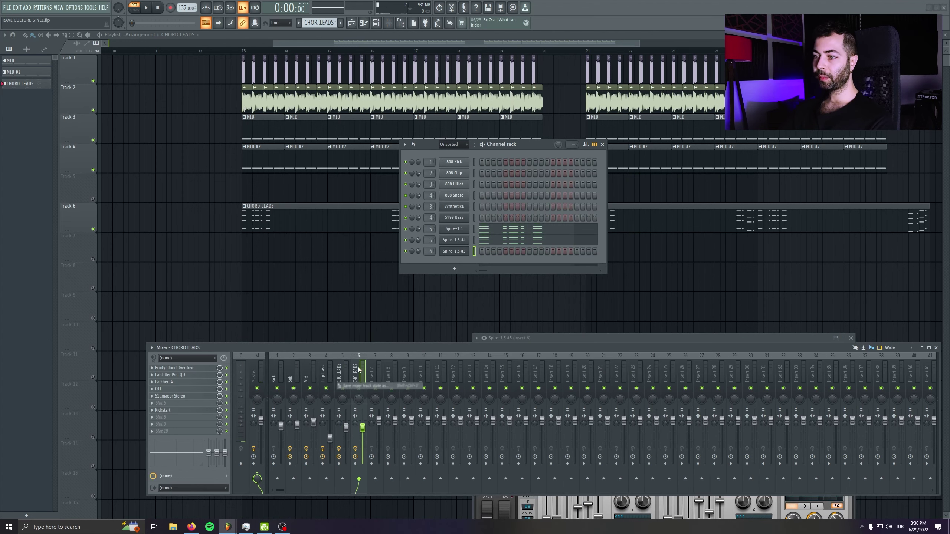
pyautogui.doubleClick(360, 370)
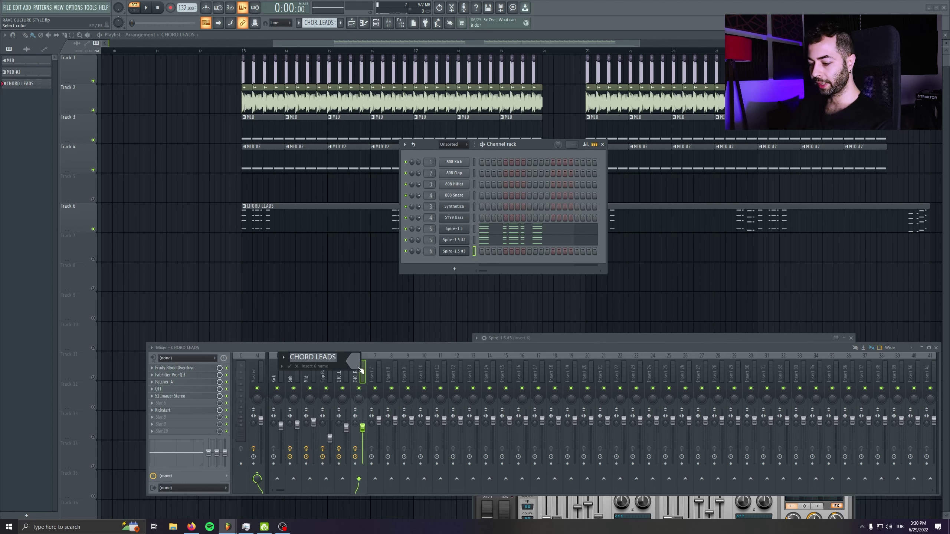
pyautogui.write('MONO LEAD')
pyautogui.press('Return')
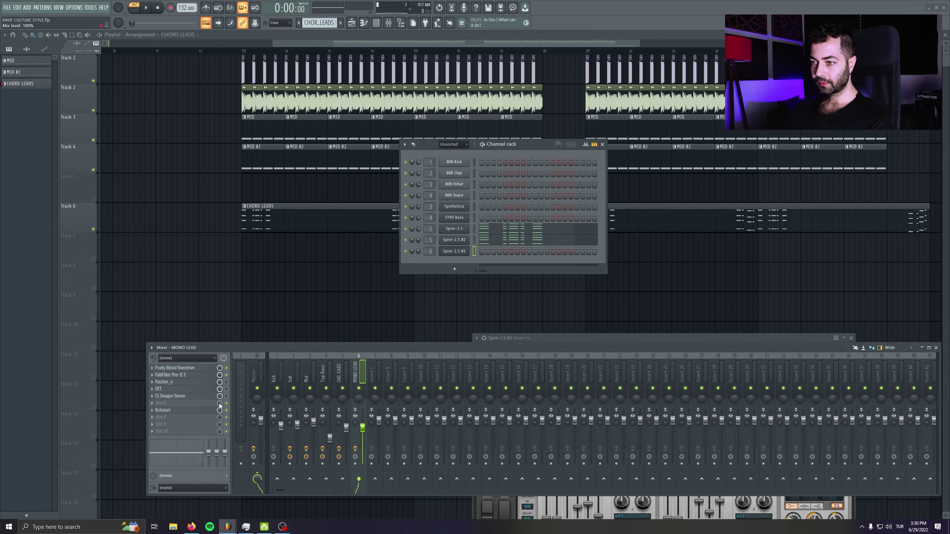
# Load a lead preset in Spire-1.5 #3, raise the MONO LEAD mixer volume and audition notes with most effects switched off
pyautogui.moveTo(579, 340); pyautogui.dragTo(424, 191)
pyautogui.click(365, 427)
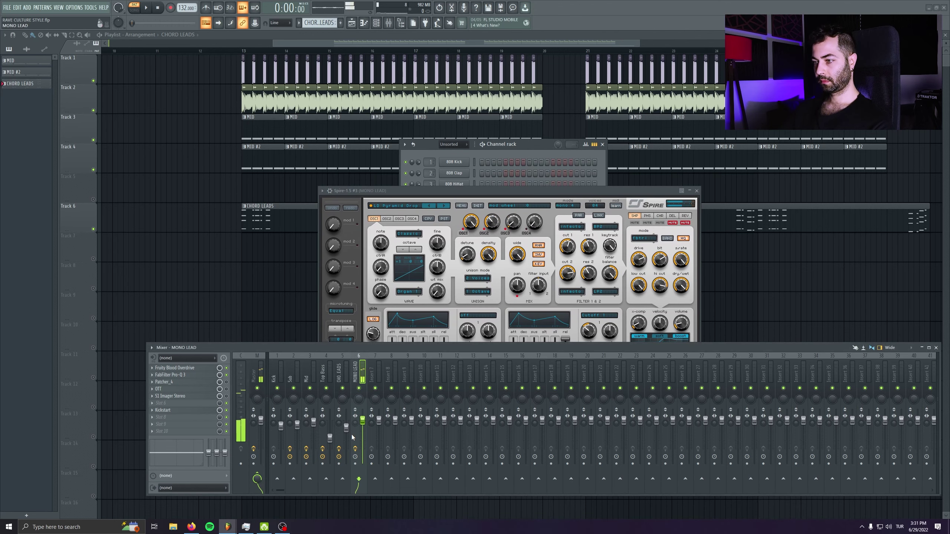
pyautogui.press('r')
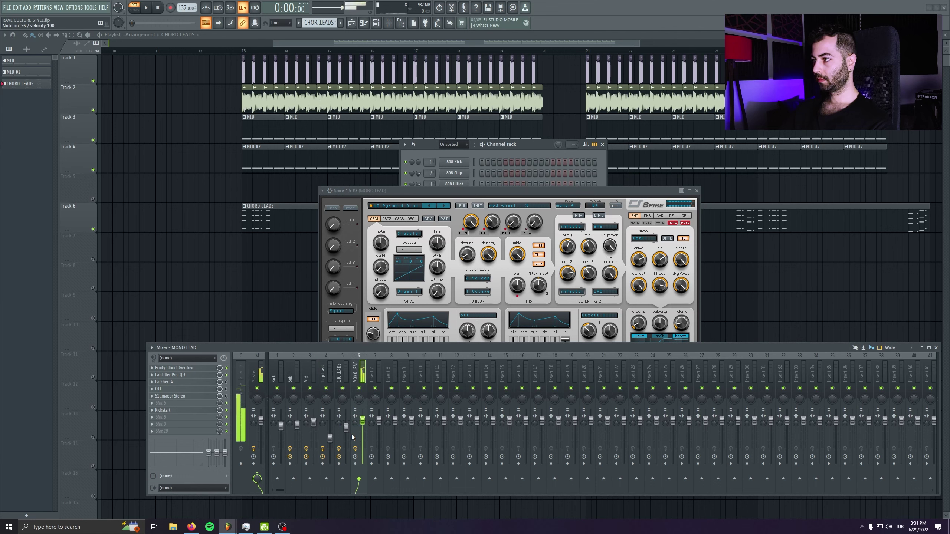
pyautogui.press('r')
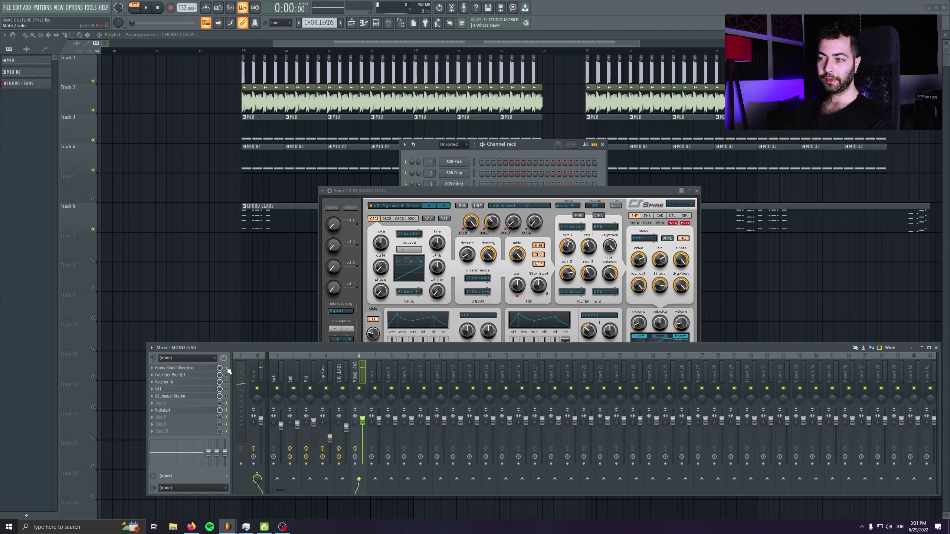
pyautogui.press('r')
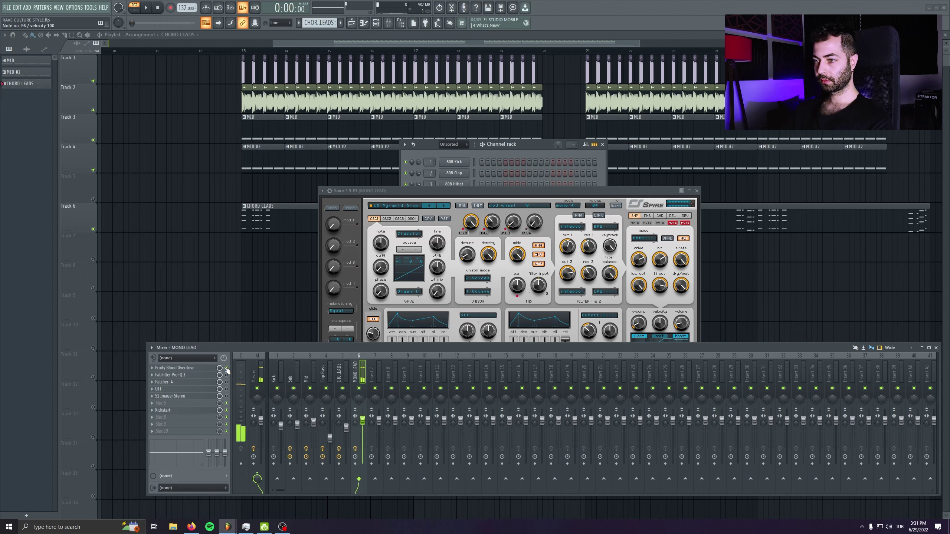
# Adjust the preamp amount in MONO LEAD's Fruity Blood Overdrive while auditioning notes
pyautogui.click(189, 370)
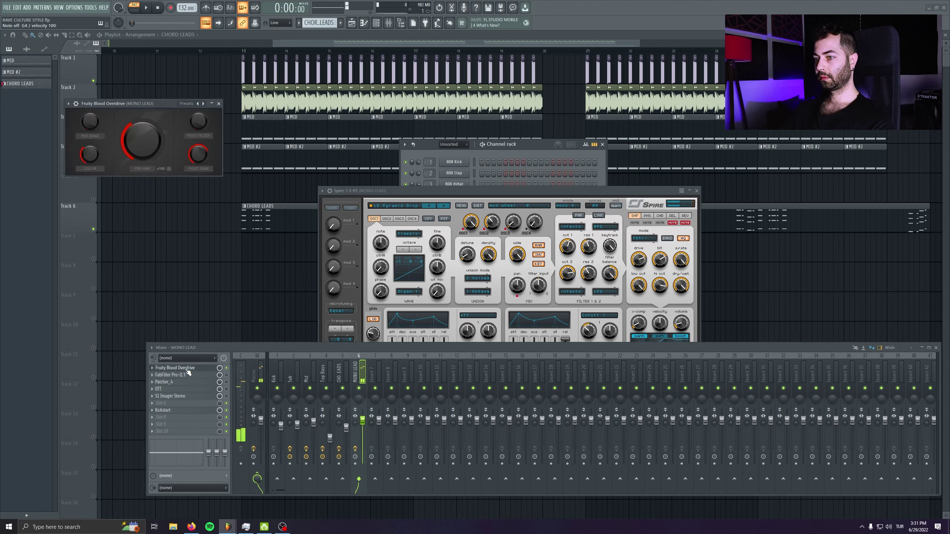
pyautogui.press('b')
pyautogui.moveTo(155, 154); pyautogui.dragTo(156, 145)
pyautogui.press('b')
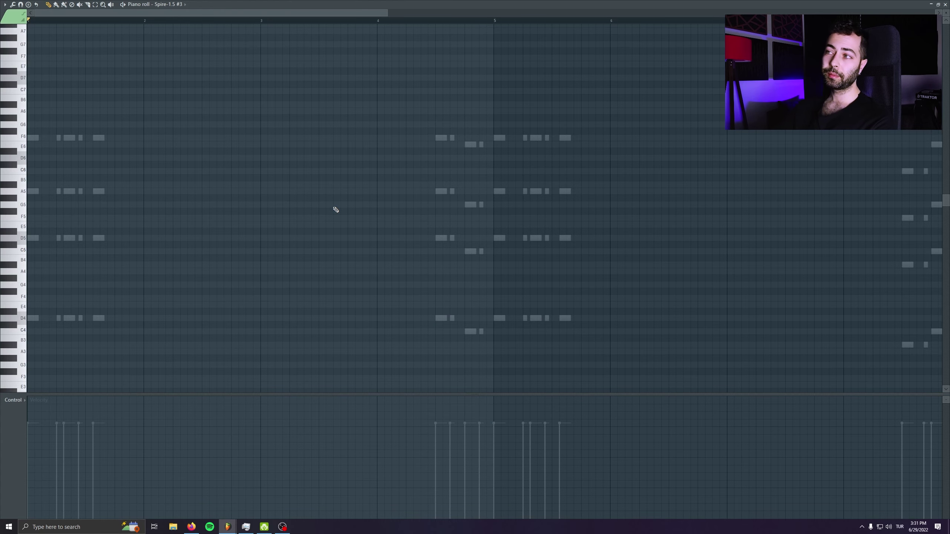
# Examine the gaps between the ghosted chord phrases in the Spire-1.5 #3 piano roll by marking single bars
pyautogui.moveTo(143, 23); pyautogui.dragTo(28, 22)
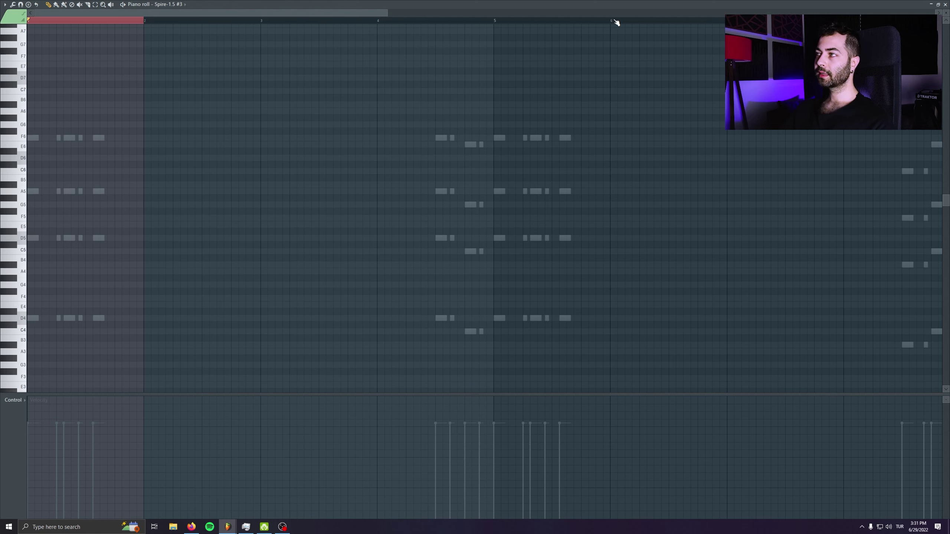
pyautogui.moveTo(612, 21)
pyautogui.mouseDown()
pyautogui.moveTo(436, 22)
pyautogui.moveTo(503, 23)
pyautogui.moveTo(494, 23)
pyautogui.mouseUp()
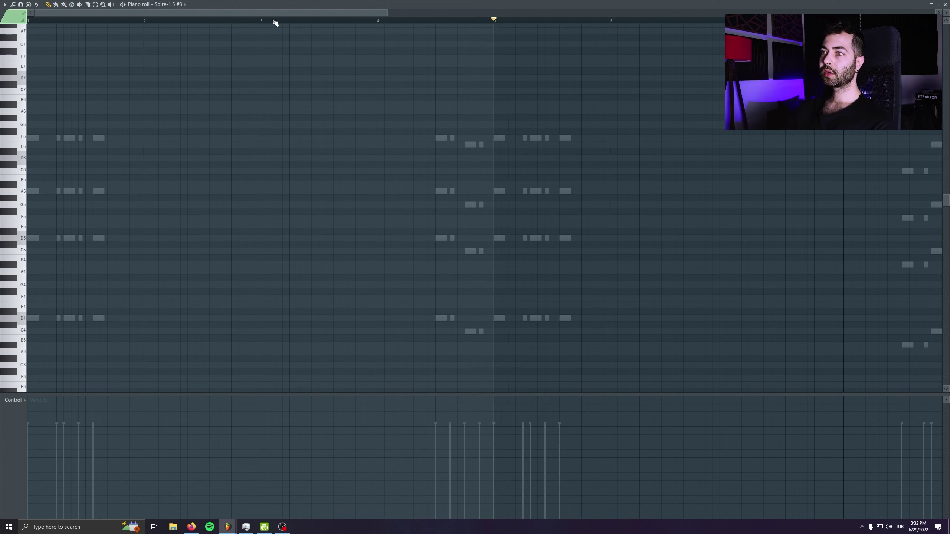
pyautogui.moveTo(260, 22)
pyautogui.mouseDown()
pyautogui.moveTo(388, 28)
pyautogui.moveTo(380, 23)
pyautogui.mouseUp()
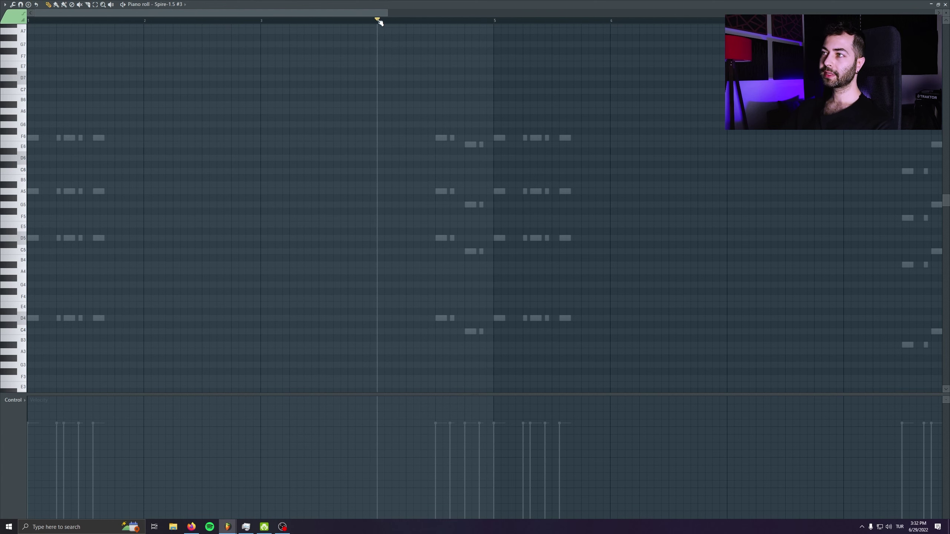
pyautogui.click(261, 23)
pyautogui.moveTo(155, 107); pyautogui.dragTo(408, 355)
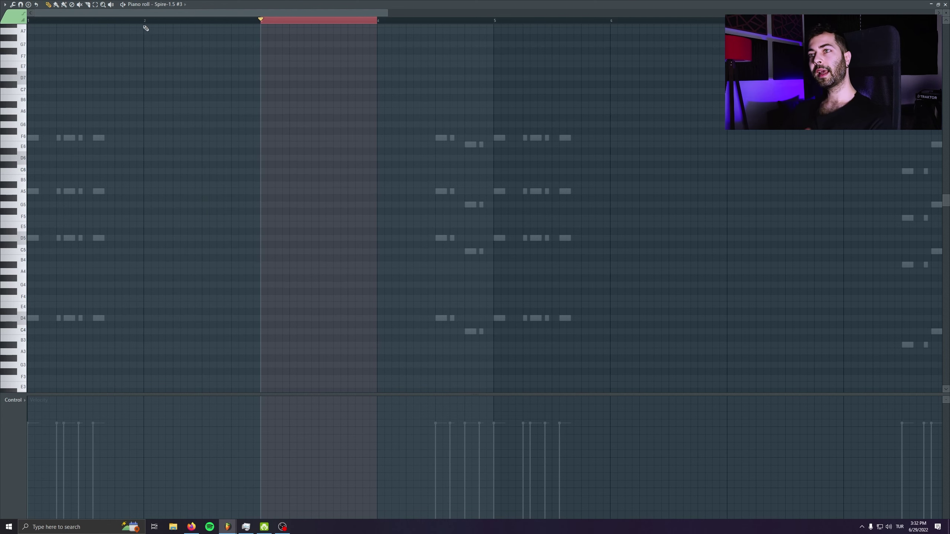
pyautogui.moveTo(144, 26); pyautogui.dragTo(1, 40)
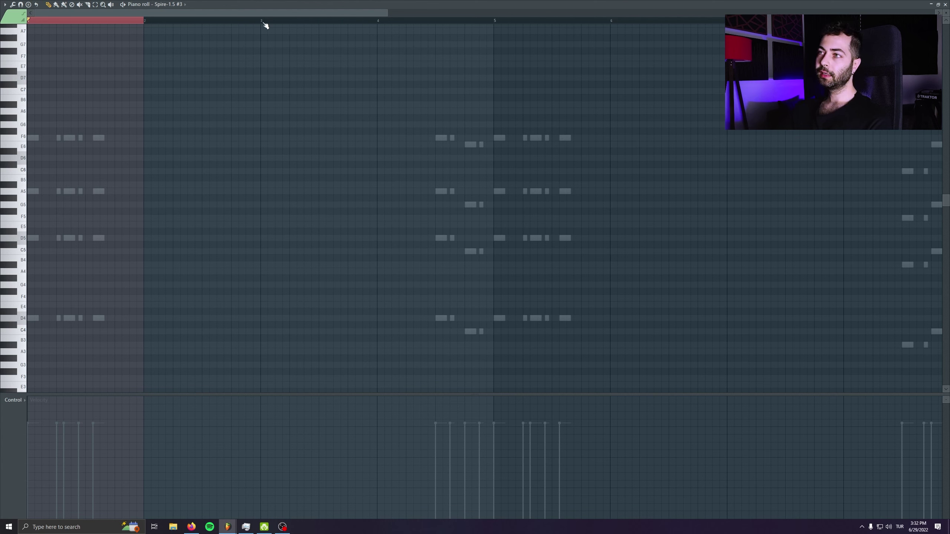
# Place a first lead note at the start of bar 3 and move it up an octave from D4 to D5
pyautogui.scroll(3, 266, 322)
pyautogui.click(262, 318)
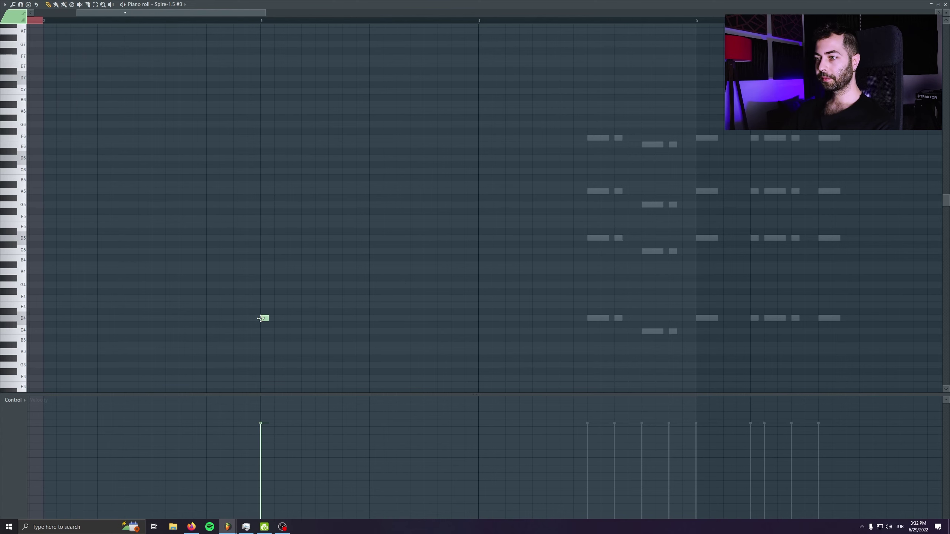
pyautogui.moveTo(275, 319); pyautogui.dragTo(275, 238)
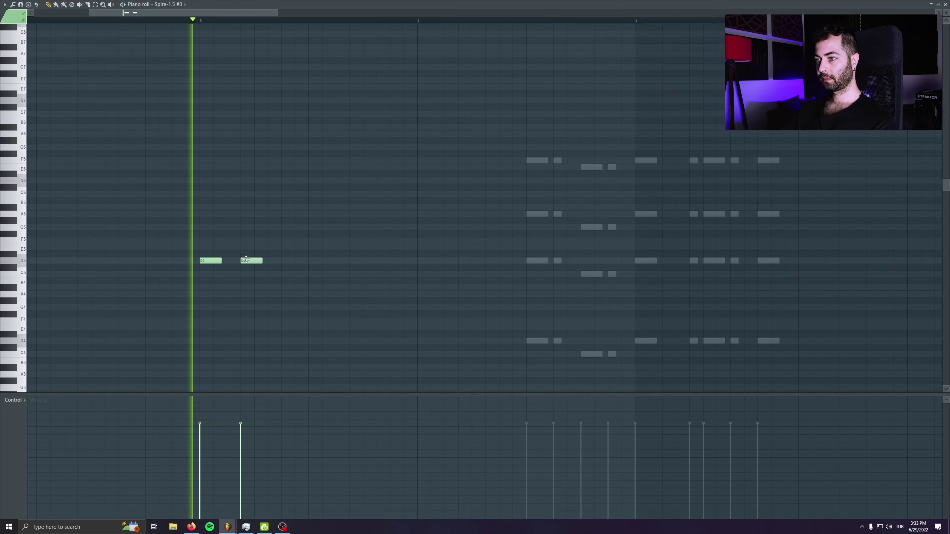
# Try a shorter second D5 note at different positions in bar 3 during playback and remove it
pyautogui.press('space')
pyautogui.moveTo(256, 262); pyautogui.dragTo(240, 261)
pyautogui.click(202, 23)
pyautogui.press('space')
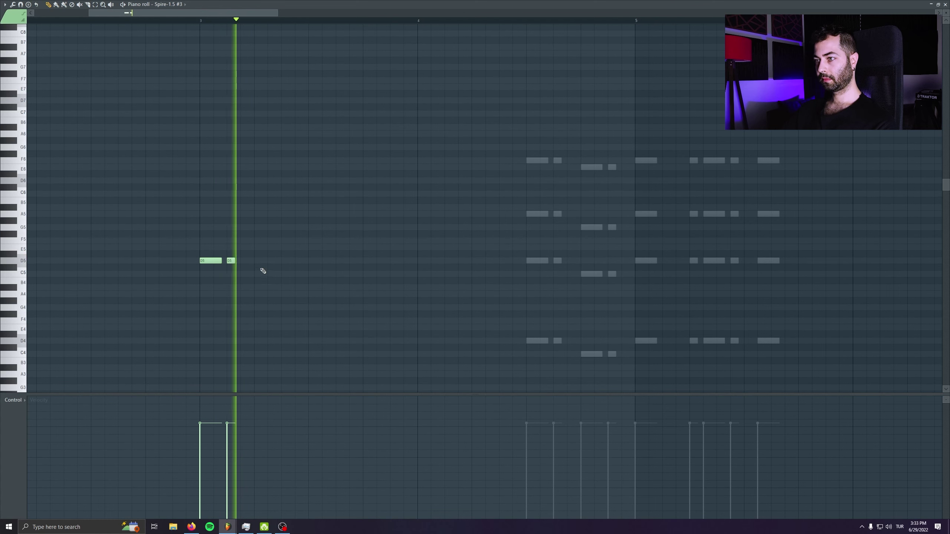
pyautogui.press('space')
pyautogui.moveTo(230, 260); pyautogui.dragTo(244, 260)
pyautogui.press('space')
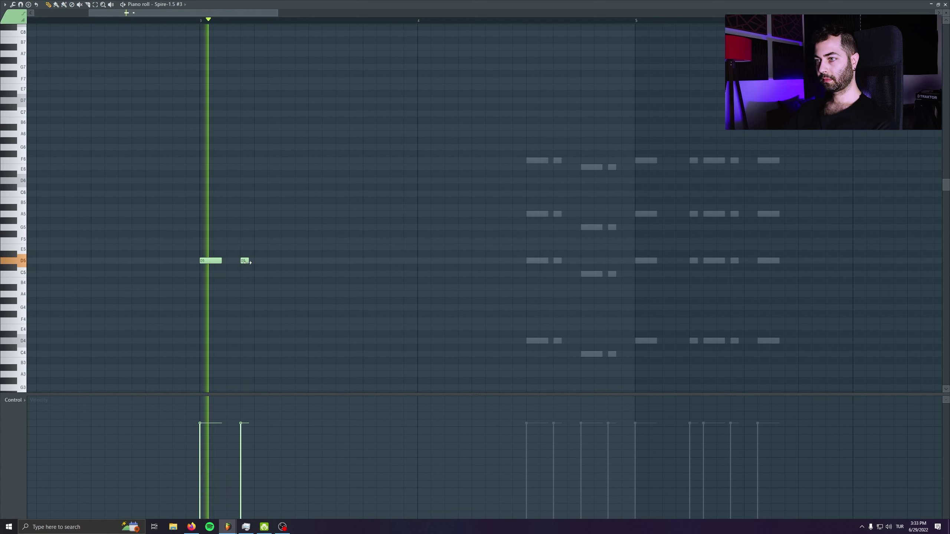
pyautogui.press('space')
pyautogui.press('space')
pyautogui.rightClick(244, 260)
# Build three pairs of short D5 notes from the start of bar 3, checking the rhythm with playback
pyautogui.press('space')
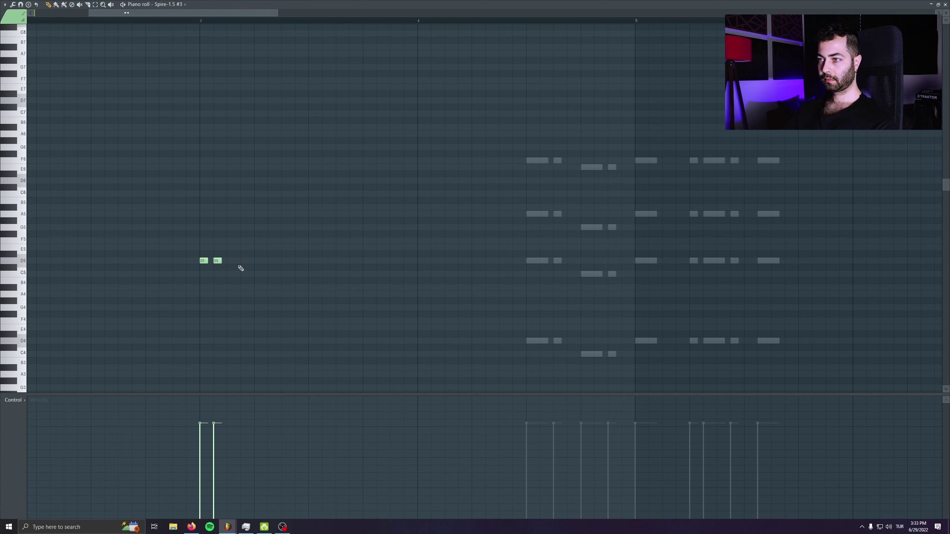
pyautogui.click(247, 261)
pyautogui.click(258, 261)
pyautogui.press('space')
pyautogui.press('space')
pyautogui.click(283, 260)
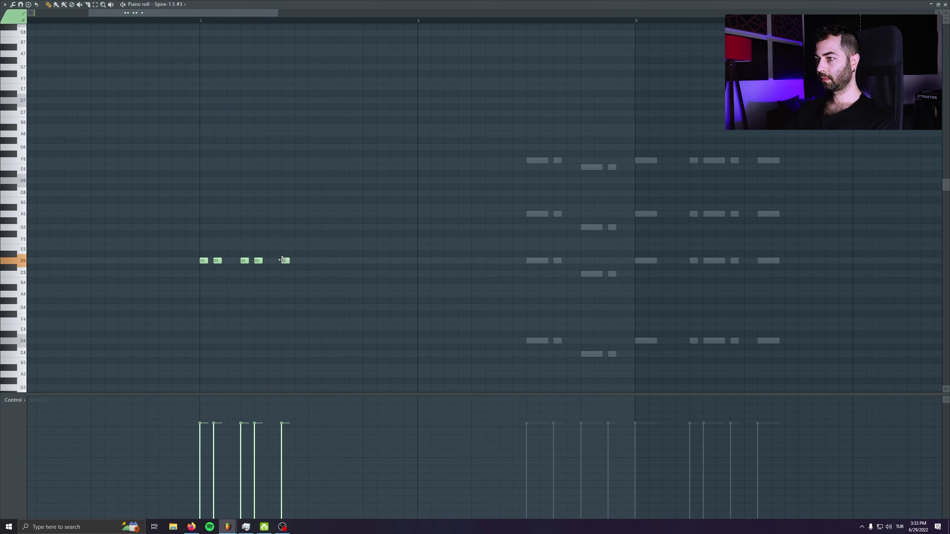
pyautogui.press('space')
pyautogui.press('space')
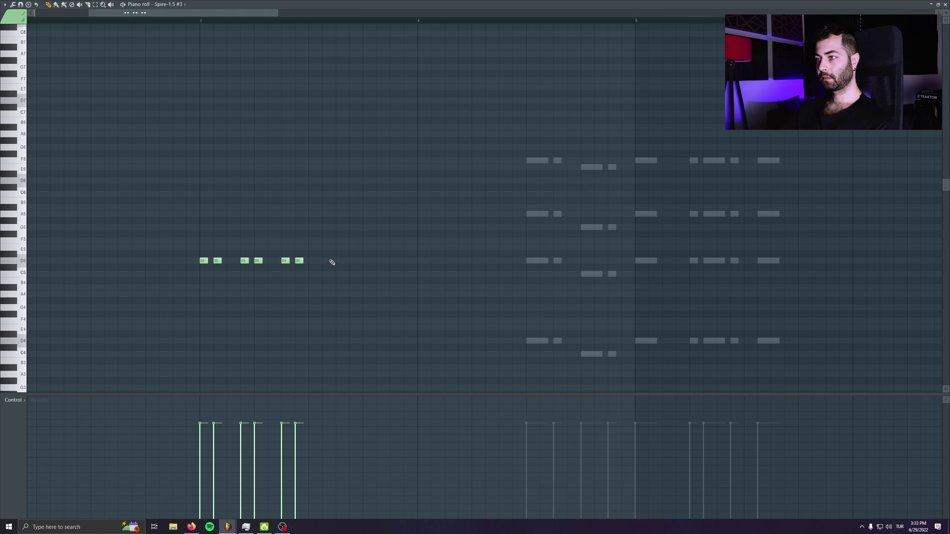
# Continue the D5 rhythm in bar 3 with a fourth pair of short notes and a closing group of three, checking with playback
pyautogui.press('space')
pyautogui.click(326, 261)
pyautogui.click(366, 261)
pyautogui.click(380, 260)
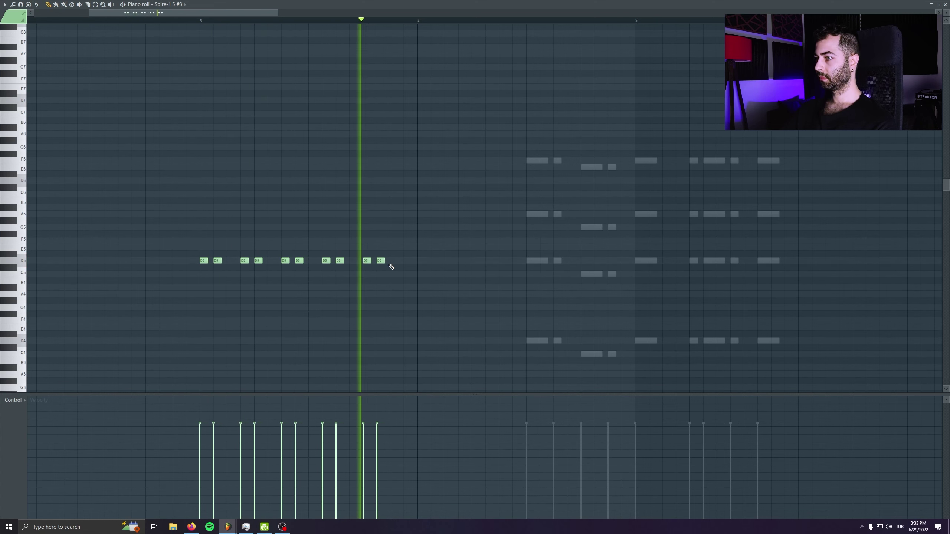
pyautogui.press('space')
pyautogui.click(390, 263)
pyautogui.press('space')
pyautogui.click(434, 287)
pyautogui.rightClick(435, 288)
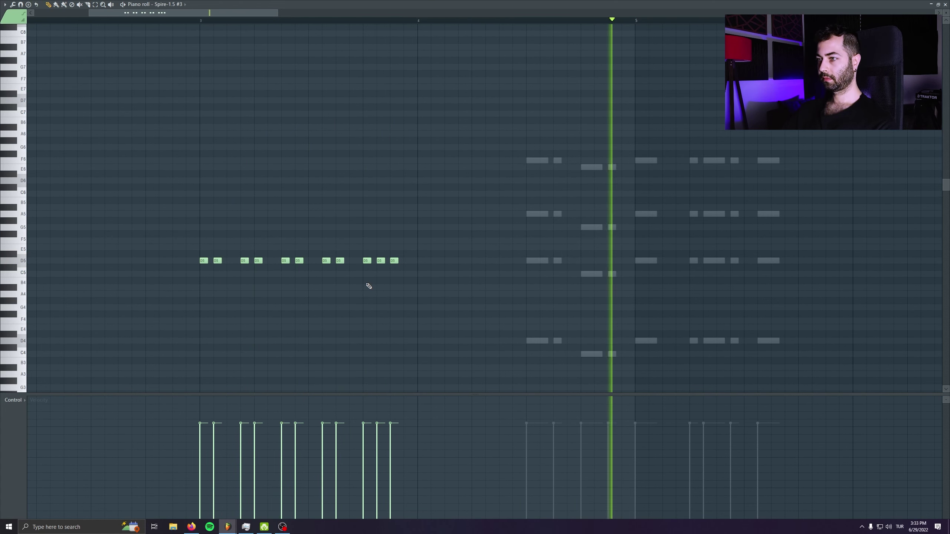
pyautogui.press('space')
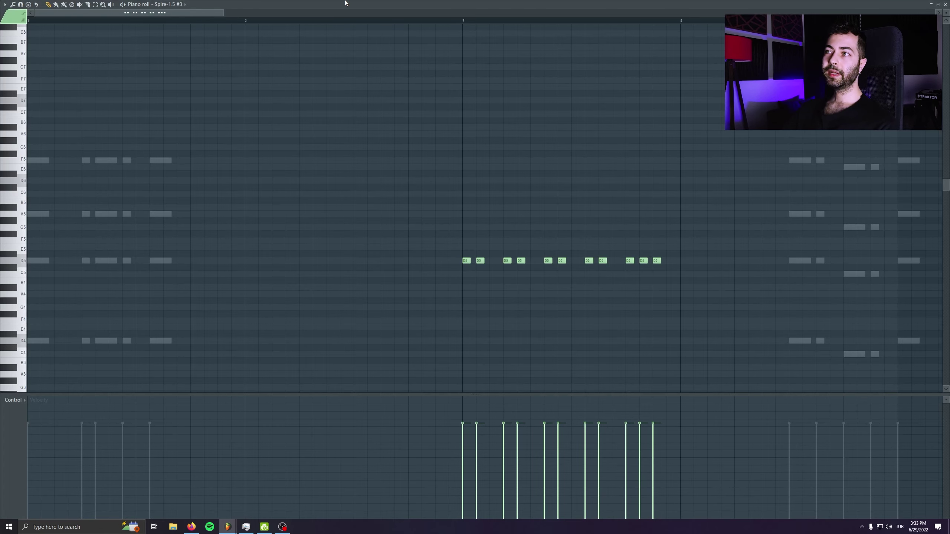
# Restore the piano roll to a smaller window and raise the second note of the first D5 pair to A6
pyautogui.doubleClick(345, 3)
pyautogui.moveTo(415, 219); pyautogui.dragTo(301, 75)
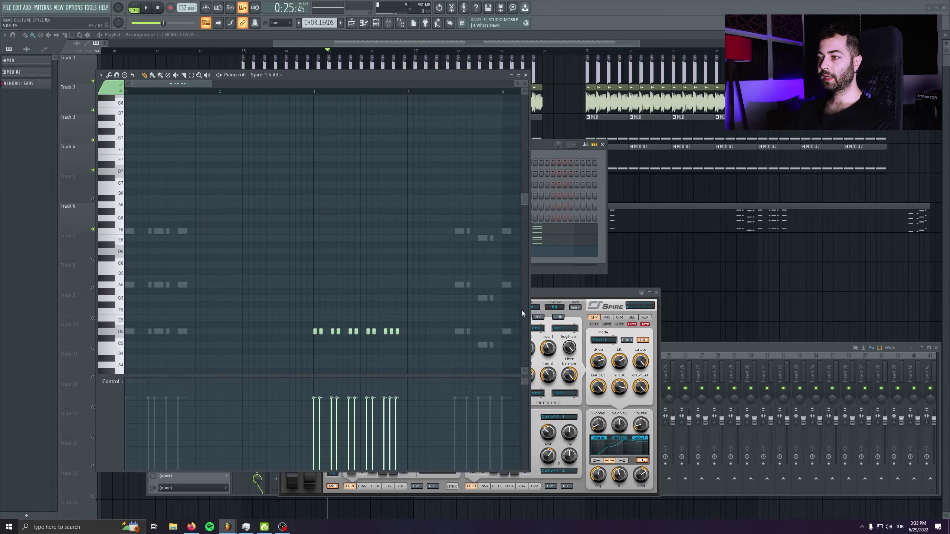
pyautogui.click(533, 278)
pyautogui.rightClick(575, 273)
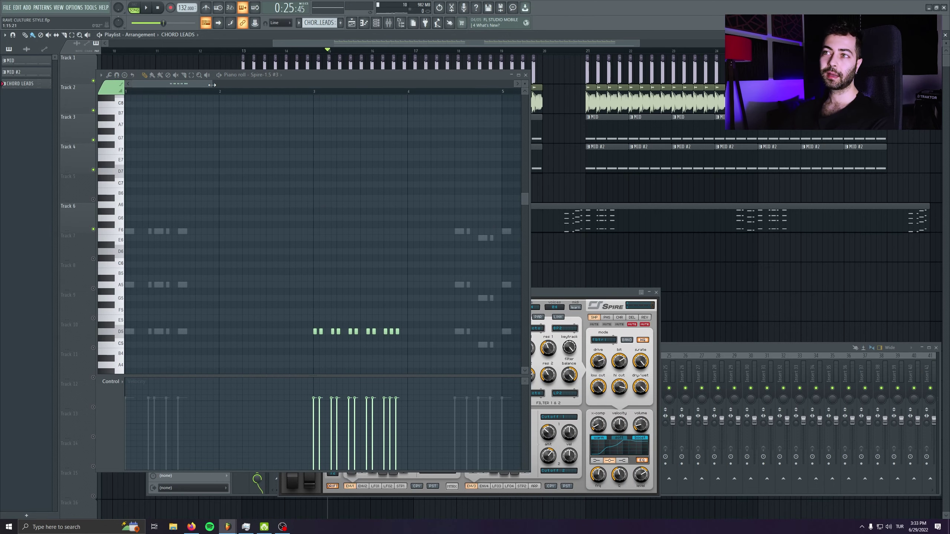
pyautogui.scroll(3, 329, 175)
pyautogui.hotkey('ctrl', 'Up')
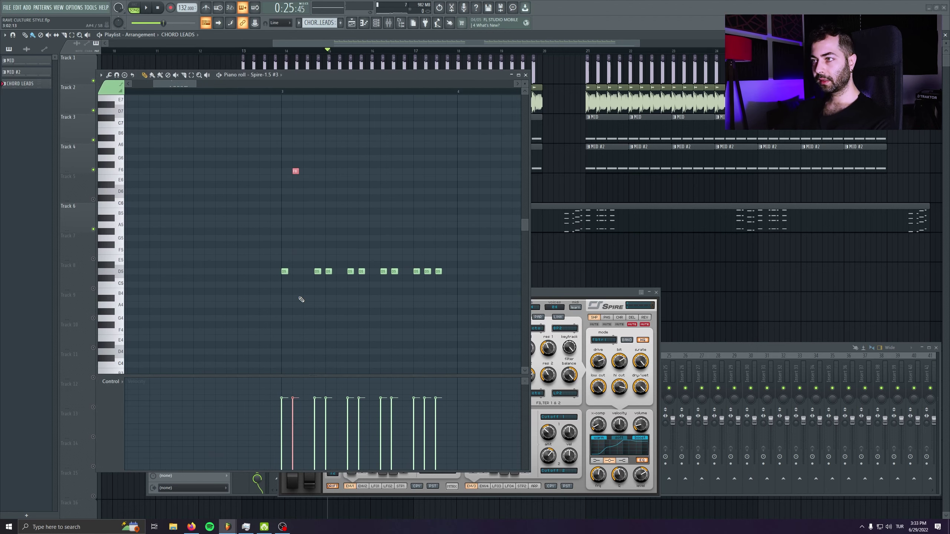
pyautogui.press('Up')
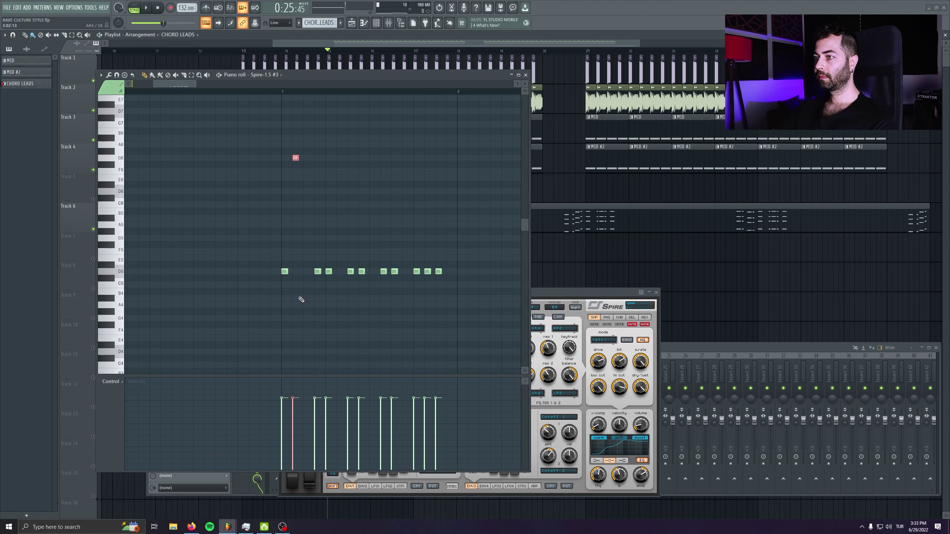
pyautogui.press('Down')
pyautogui.press('Down')
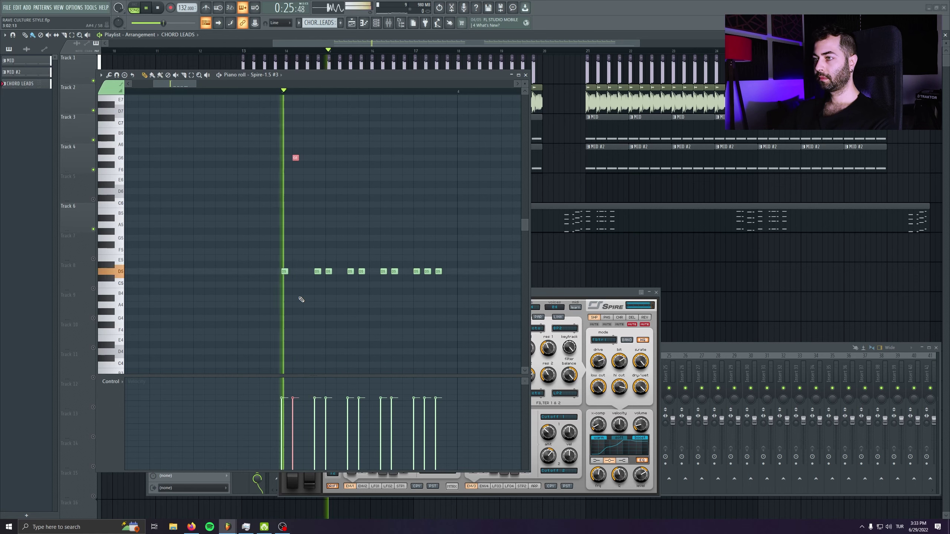
pyautogui.press('space')
pyautogui.press('space')
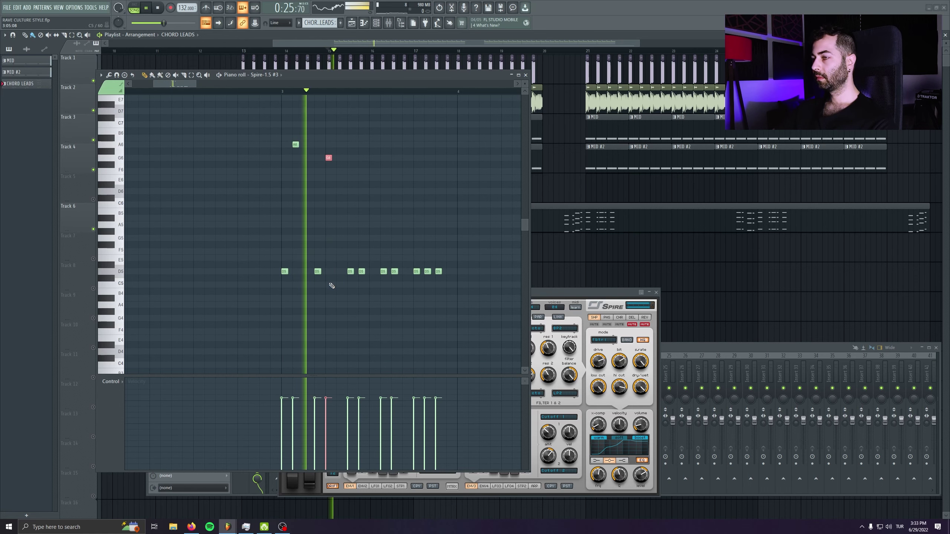
# Set the second note of the second pair to F6 and that of the third pair to E6
pyautogui.press('space')
pyautogui.hotkey('shift', 'Down')
pyautogui.hotkey('shift', 'Down')
pyautogui.press('space')
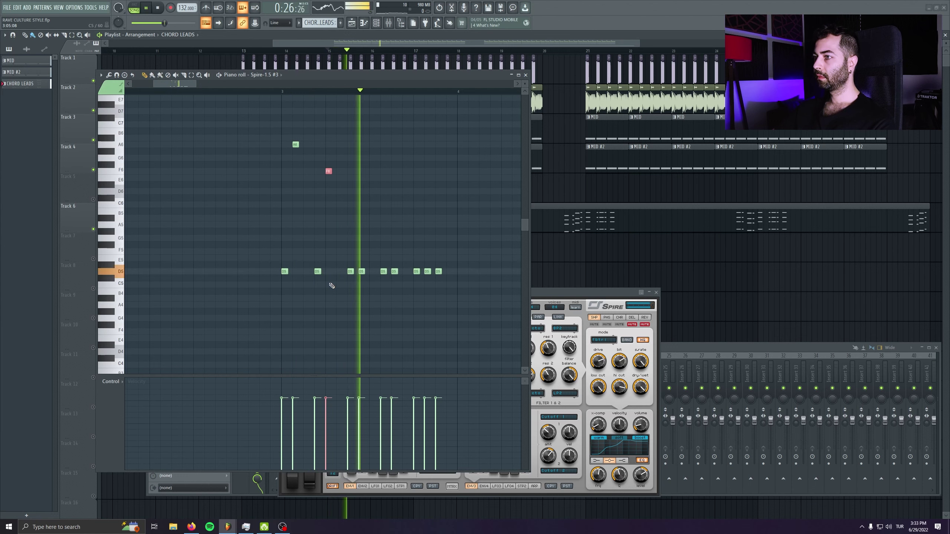
pyautogui.press('space')
pyautogui.moveTo(361, 272); pyautogui.dragTo(361, 178)
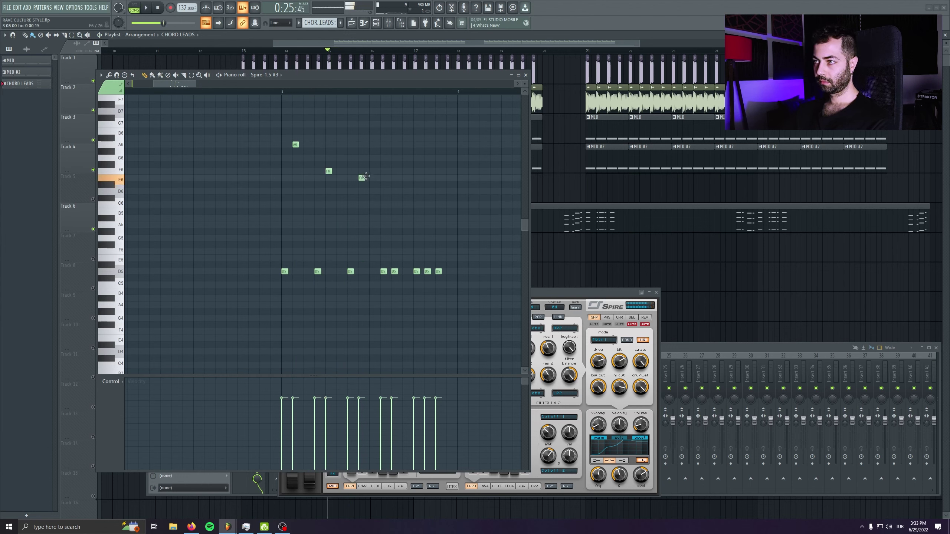
pyautogui.press('space')
# Raise the fourth pair's second note and the first closing note to F6, and the middle closing note to E6
pyautogui.moveTo(394, 271); pyautogui.dragTo(393, 168)
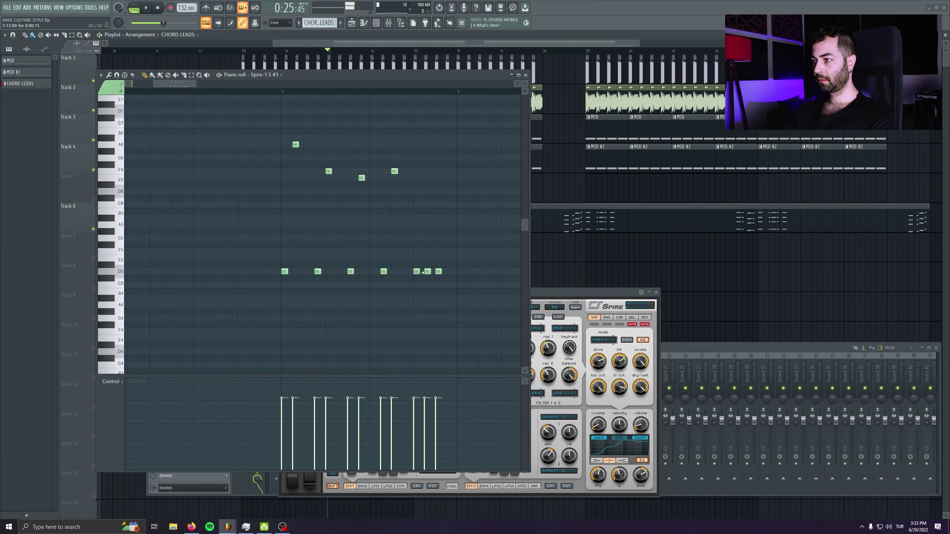
pyautogui.moveTo(415, 272); pyautogui.dragTo(413, 168)
pyautogui.moveTo(428, 271); pyautogui.dragTo(416, 177)
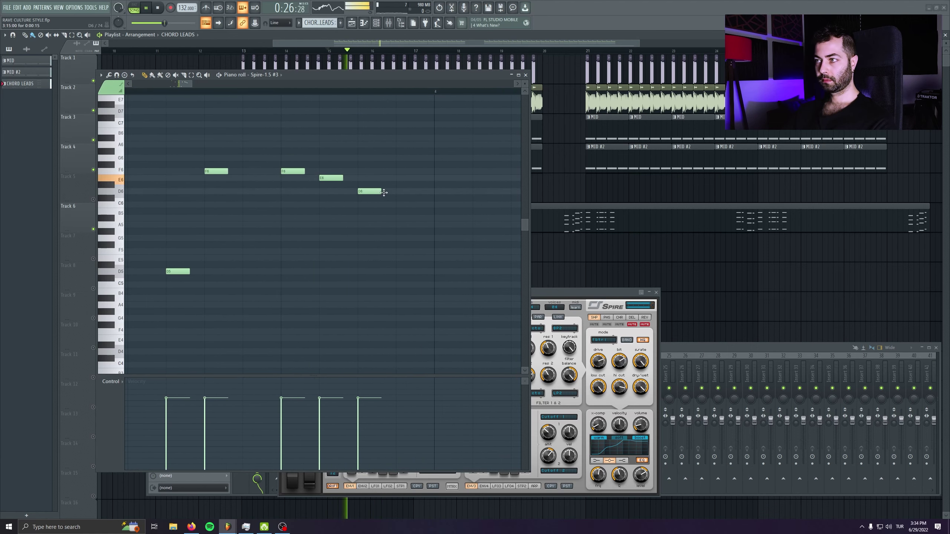
# Shift the closing D6 note later, delete the note before it and lower the remaining closing F6 note to E6, checking with playback
pyautogui.moveTo(384, 192); pyautogui.dragTo(423, 192)
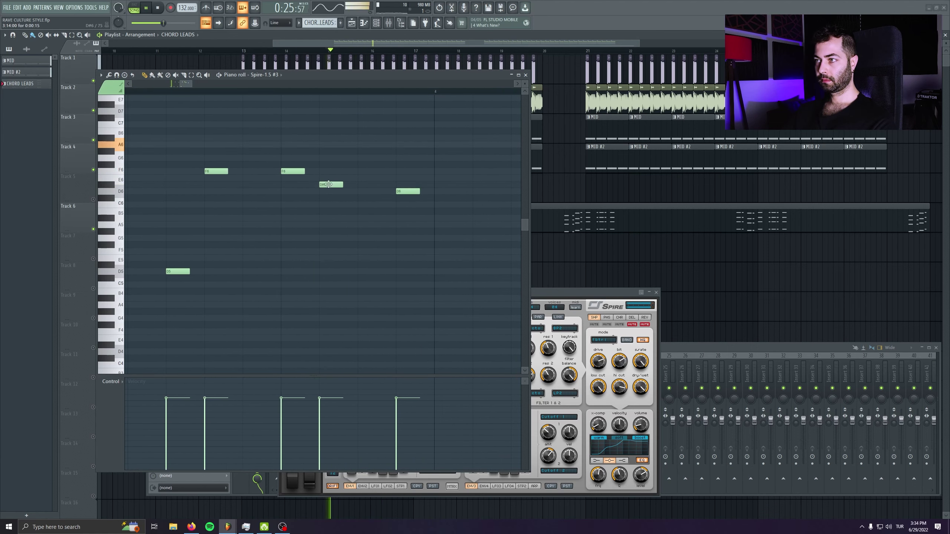
pyautogui.rightClick(329, 178)
pyautogui.moveTo(294, 172); pyautogui.dragTo(295, 178)
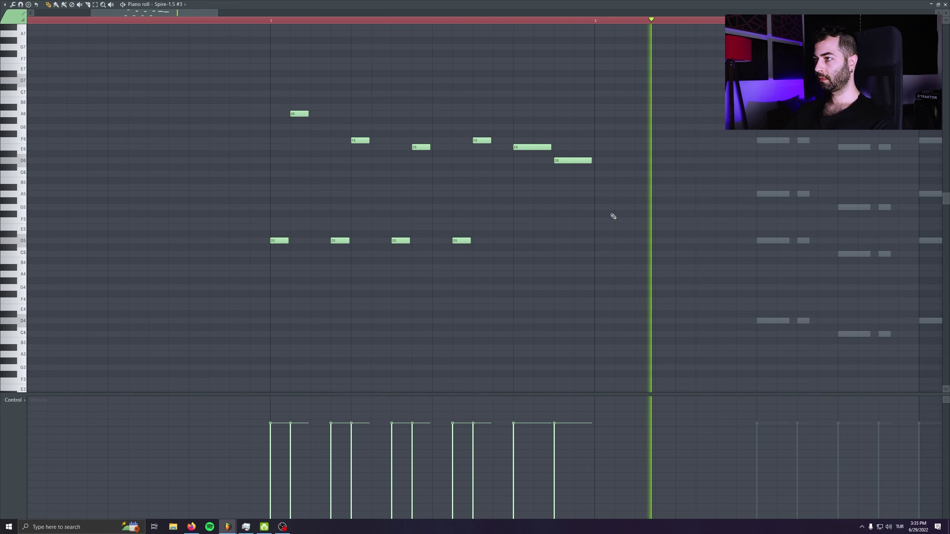
pyautogui.press('space')
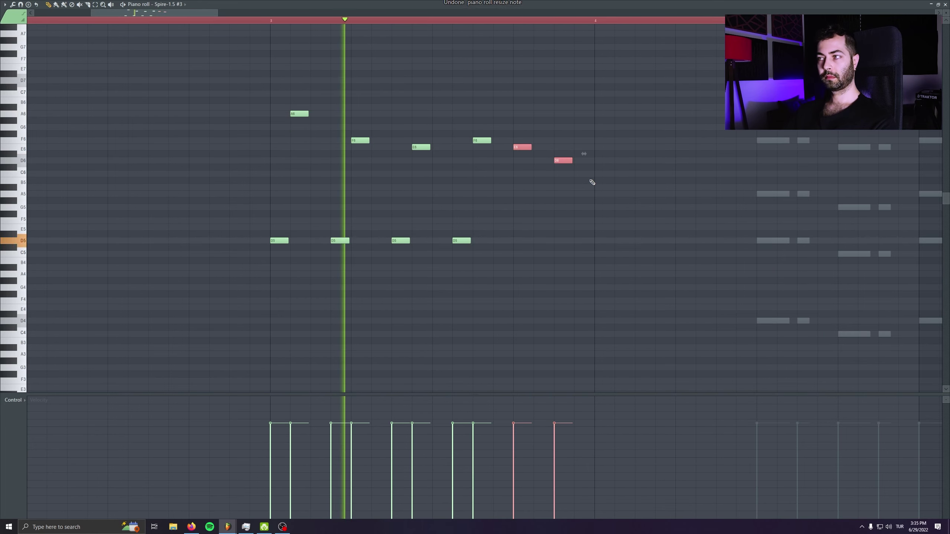
pyautogui.click(607, 200)
pyautogui.rightClick(608, 201)
# Copy the whole bar 3 lead phrase to the start of bar 7 and listen to the copy
pyautogui.scroll(-4, 484, 94)
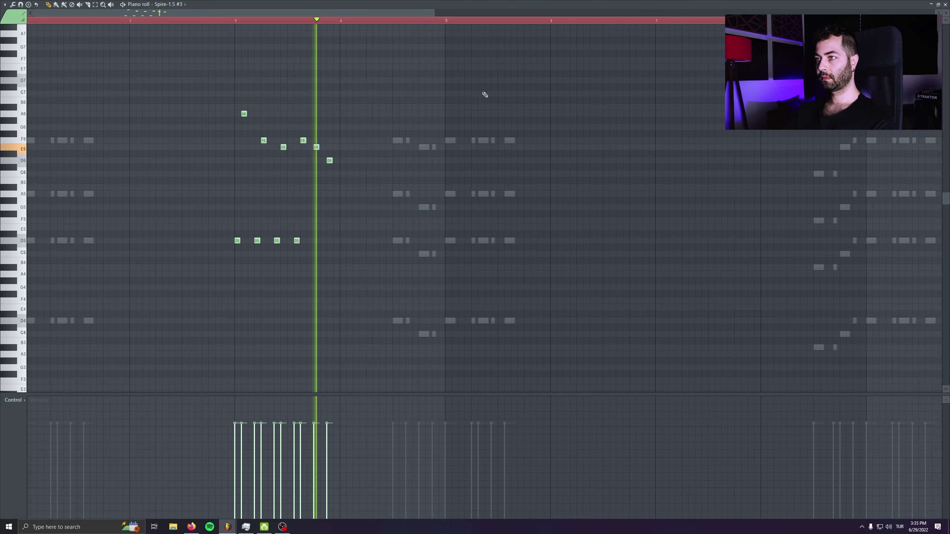
pyautogui.moveTo(486, 94); pyautogui.dragTo(187, 279)
pyautogui.moveTo(235, 240); pyautogui.dragTo(644, 246)
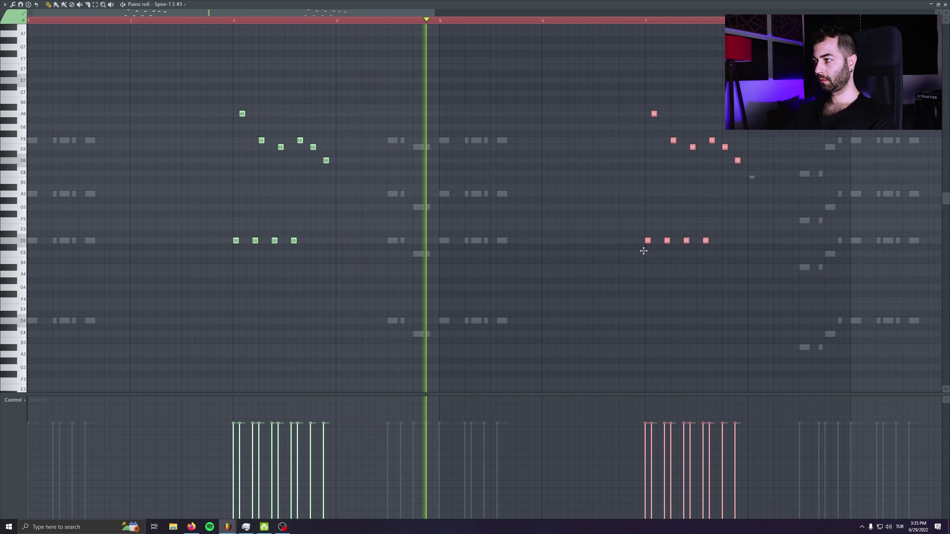
pyautogui.scroll(4, 736, 320)
pyautogui.moveTo(736, 320); pyautogui.dragTo(513, 326)
pyautogui.click(548, 320)
pyautogui.rightClick(548, 319)
pyautogui.scroll(3, 403, 290)
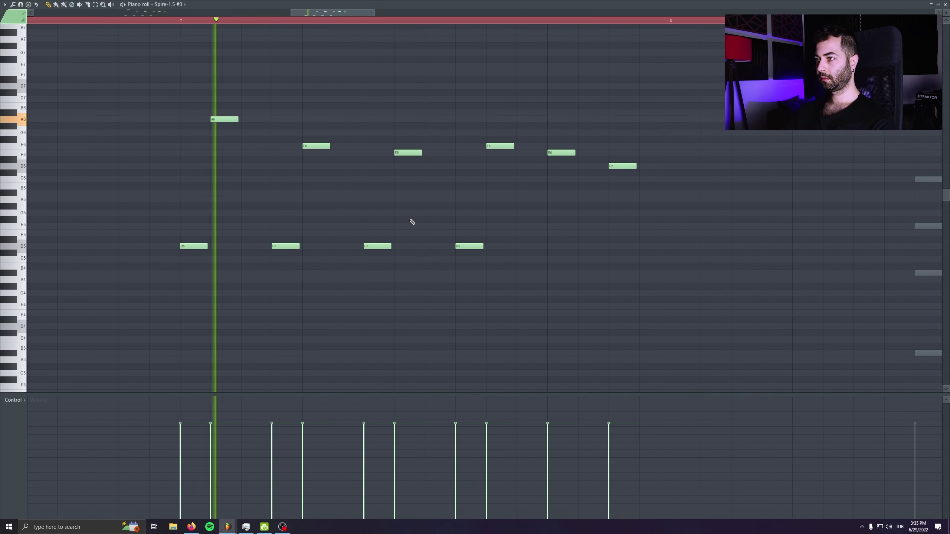
pyautogui.scroll(-5, 315, 235)
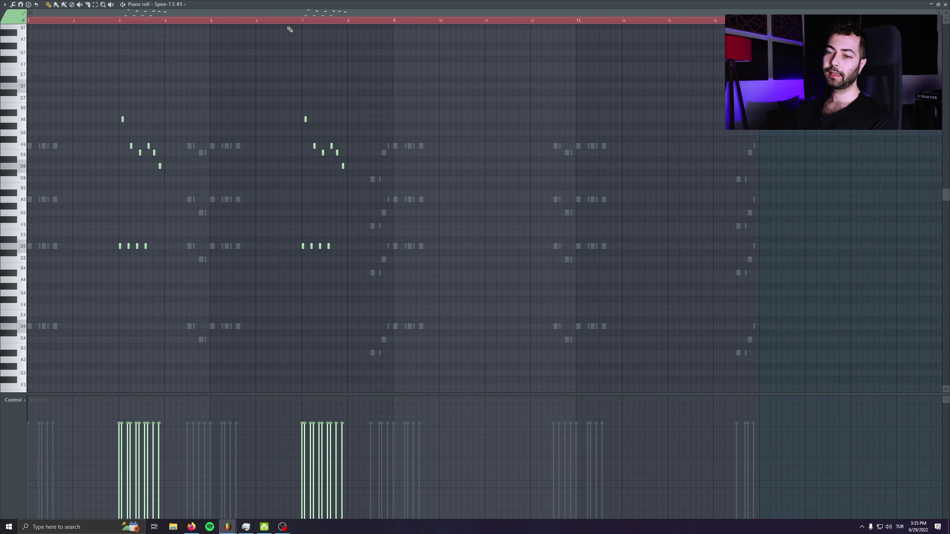
# Clear the time selection covering the lead phrases in the piano roll
pyautogui.moveTo(245, 136); pyautogui.dragTo(200, 397)
pyautogui.scroll(3, 265, 184)
pyautogui.moveTo(578, 170); pyautogui.dragTo(532, 229)
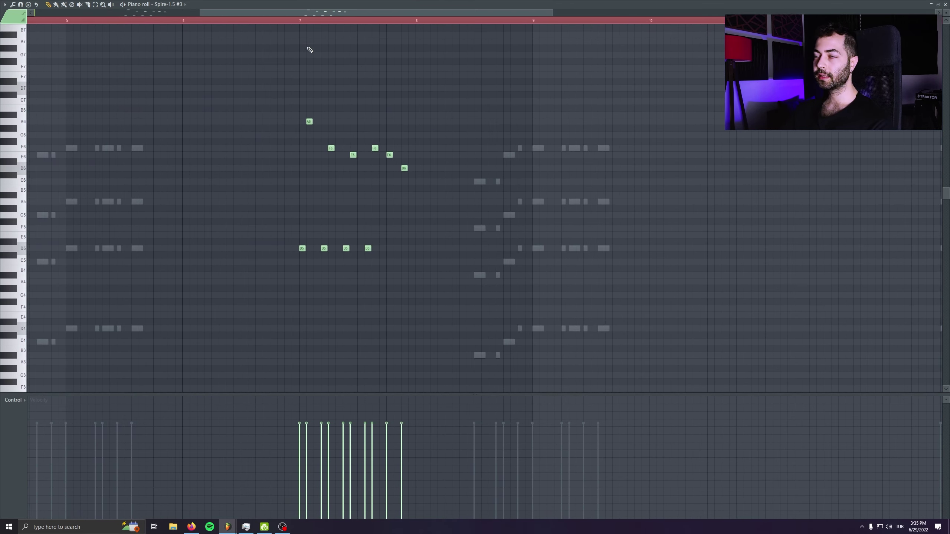
pyautogui.keyDown('ctrl'); pyautogui.click(308, 47); pyautogui.keyUp('ctrl')
pyautogui.scroll(3, 332, 112)
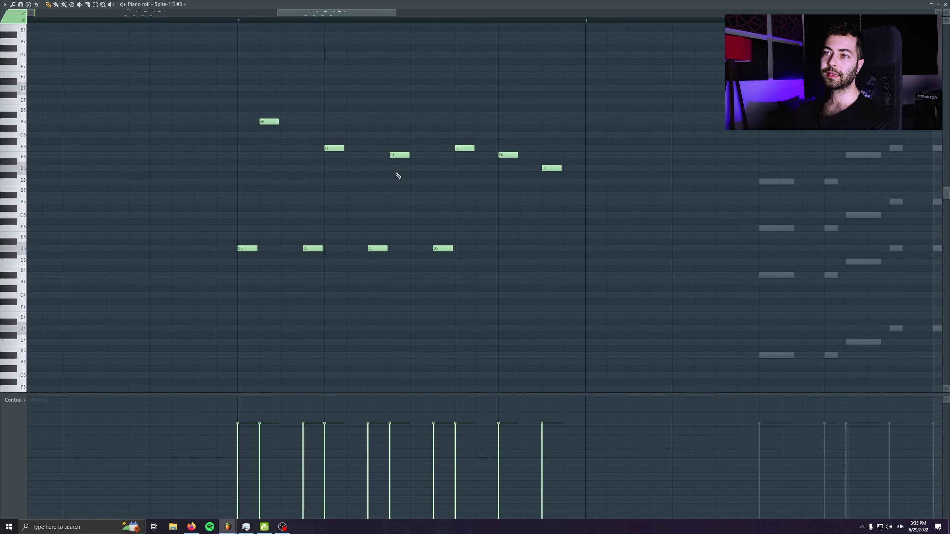
# Audition the bar 3 phrase and its bar 7 copy to decide which notes to vary
pyautogui.scroll(-5, 398, 176)
pyautogui.moveTo(206, 85); pyautogui.dragTo(67, 322)
pyautogui.scroll(4, 370, 266)
pyautogui.scroll(-4, 249, 236)
pyautogui.press('space')
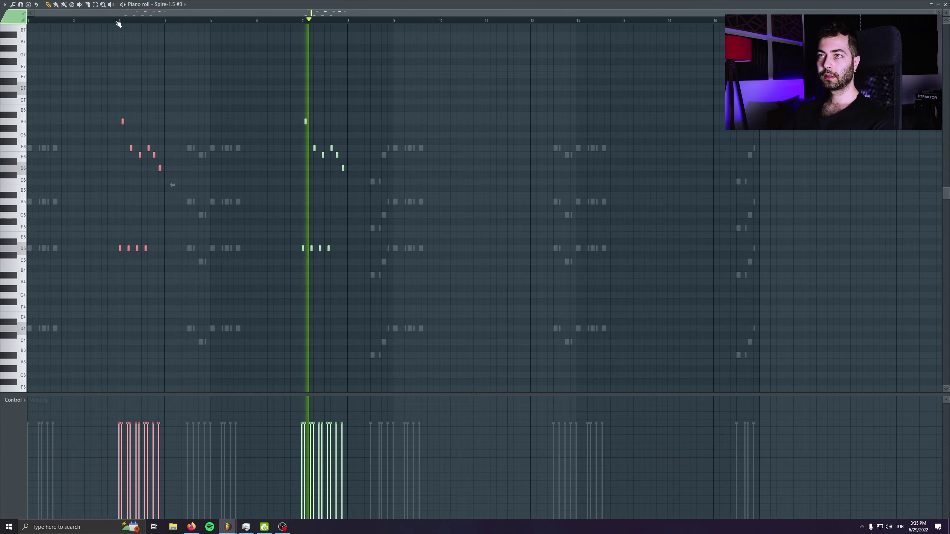
pyautogui.click(119, 21)
pyautogui.scroll(5, 294, 89)
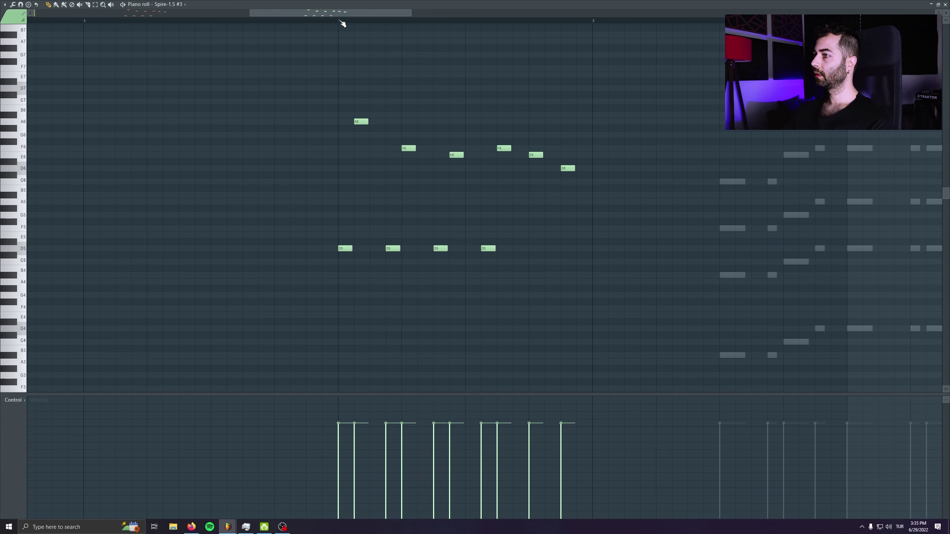
pyautogui.scroll(3, 437, 261)
pyautogui.scroll(-4, 413, 259)
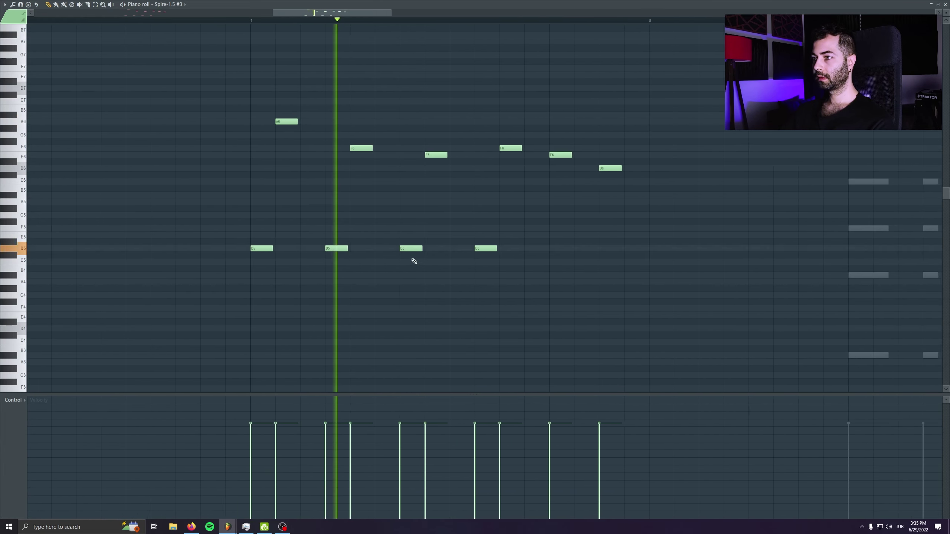
# In bar 7, lower the third pair's first note to C5 and raise its second note to G6, checking with playback
pyautogui.moveTo(405, 248); pyautogui.dragTo(405, 262)
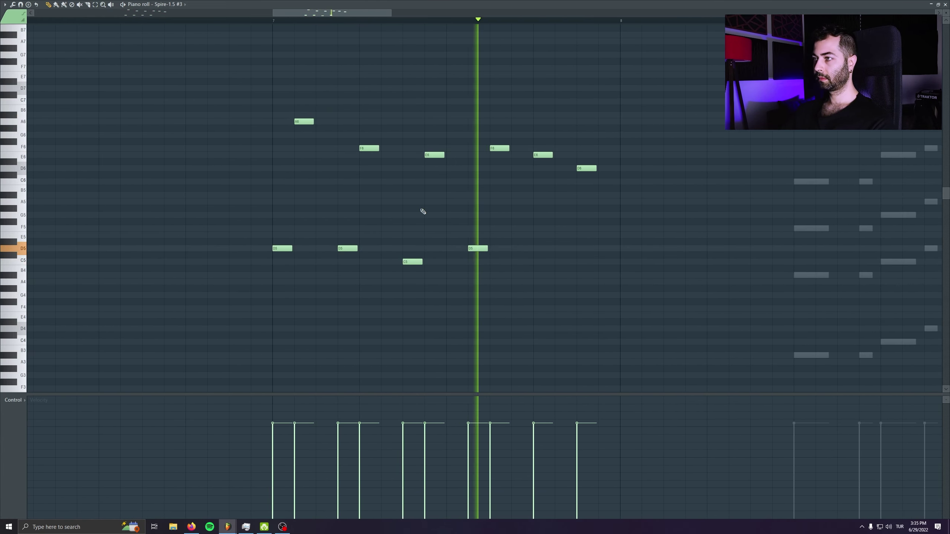
pyautogui.moveTo(434, 155); pyautogui.dragTo(436, 133)
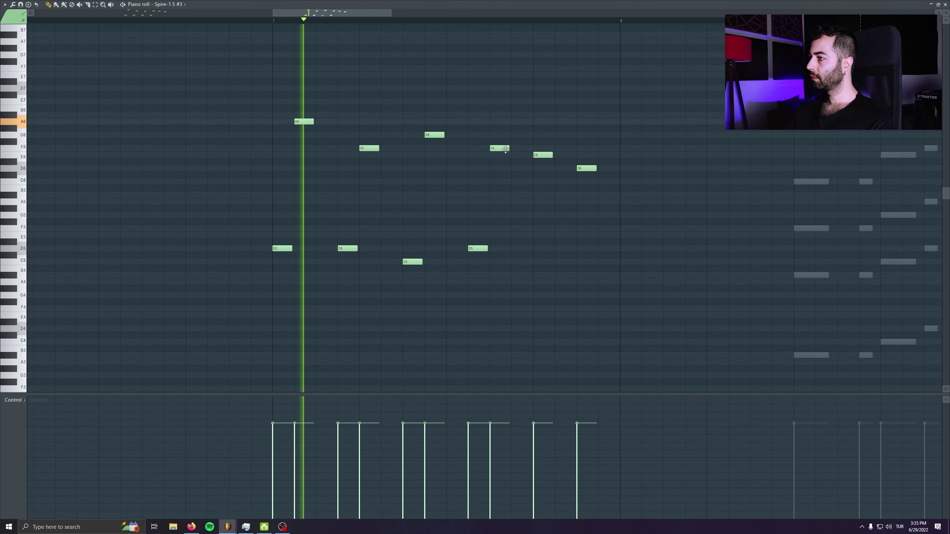
pyautogui.press('space')
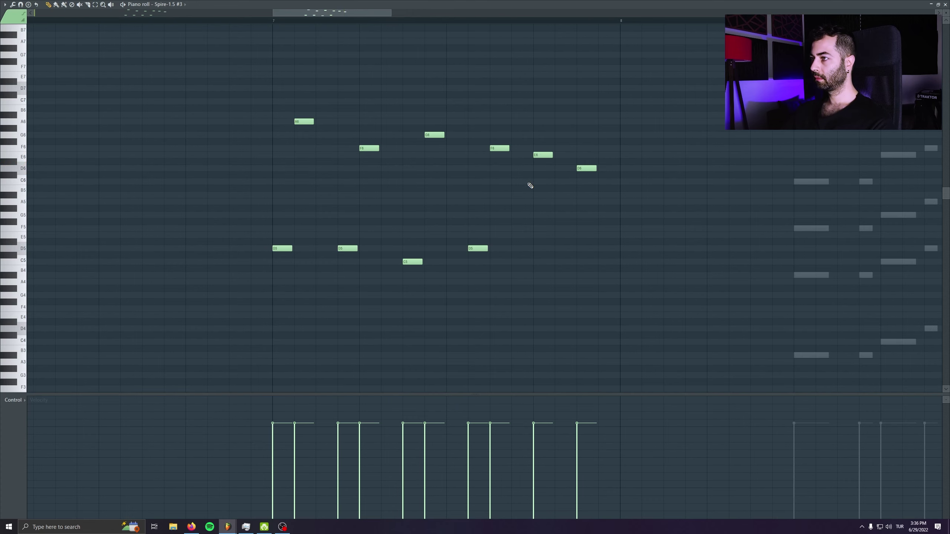
pyautogui.press('space')
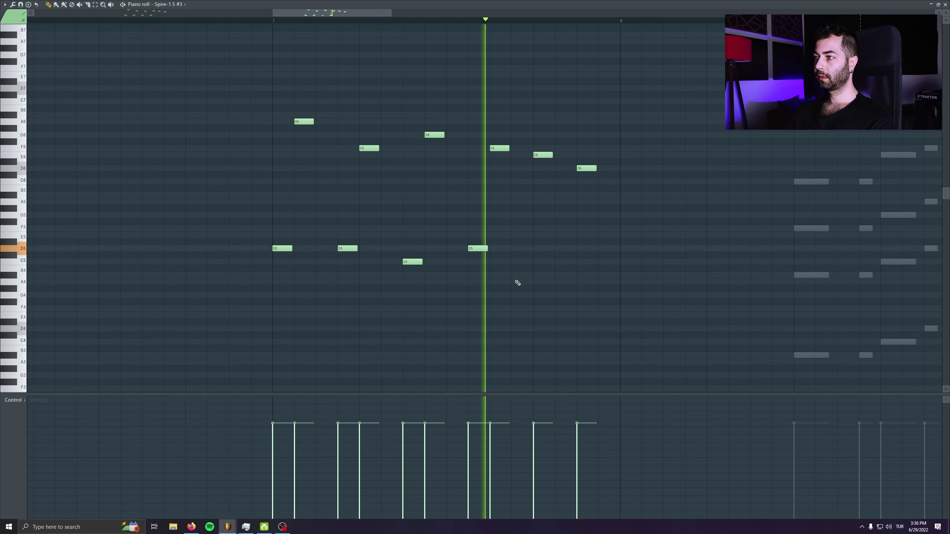
# Copy both lead phrases to bars 11 and 15, and close the piano roll and the Spire window
pyautogui.moveTo(419, 86); pyautogui.dragTo(74, 351)
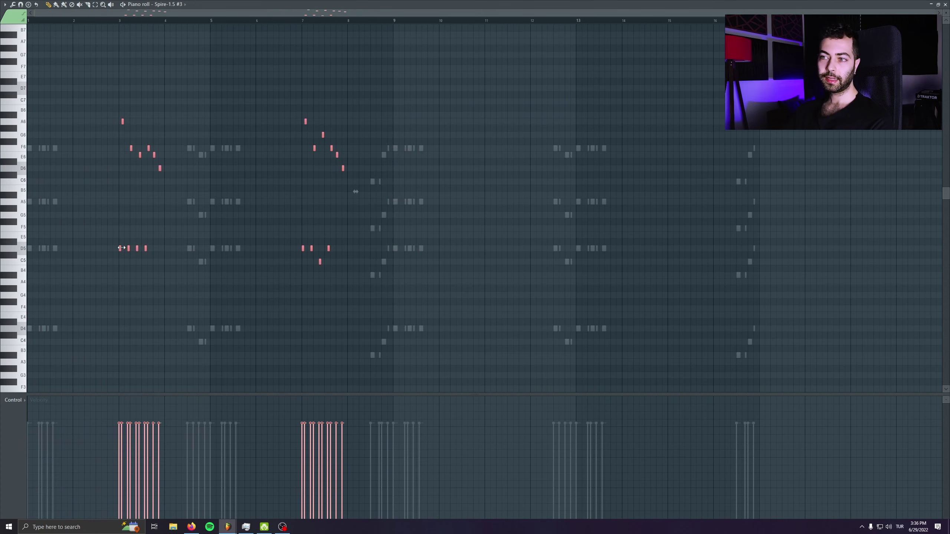
pyautogui.moveTo(121, 248); pyautogui.dragTo(488, 271)
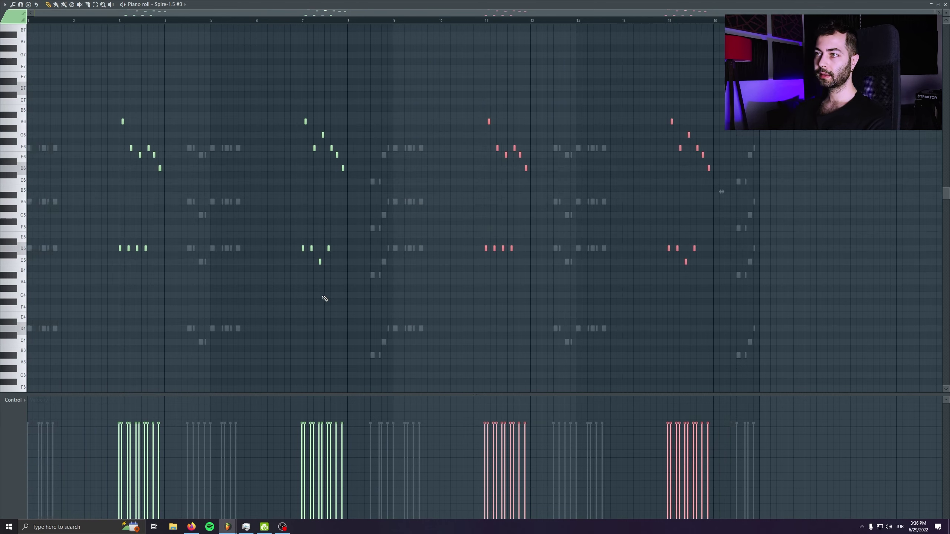
pyautogui.press('Escape')
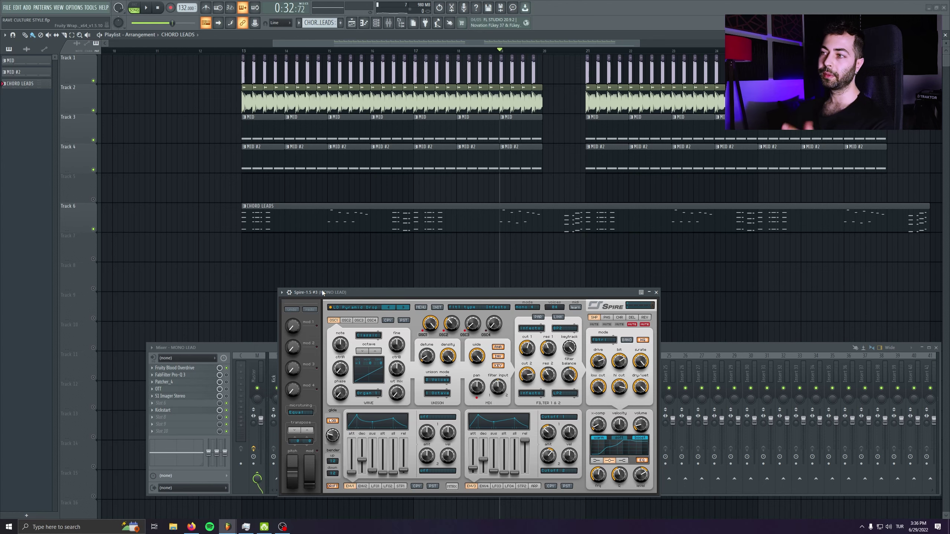
pyautogui.click(657, 292)
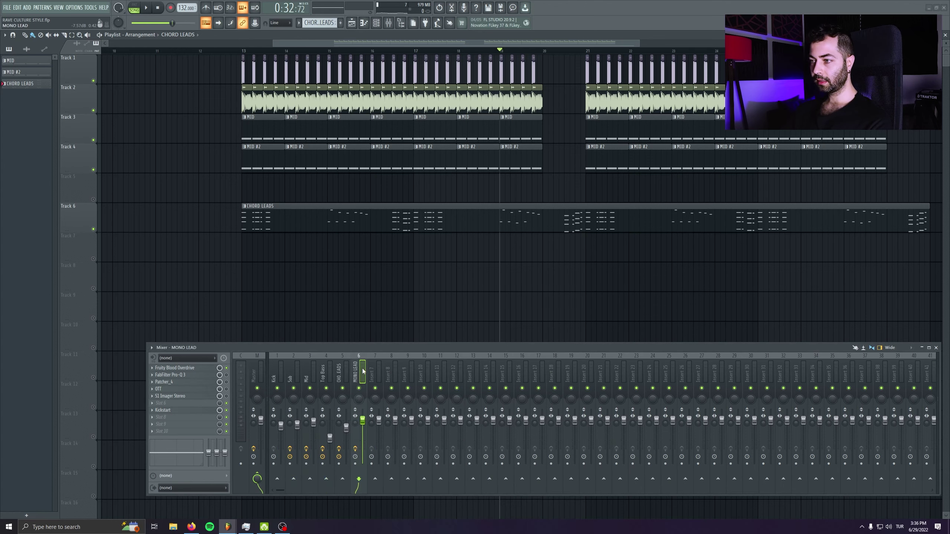
# In the mono lead's FabFilter Pro-Q 3, move the high bell to about 6.4 kHz at +0.9 dB, and toggle Patcher_4 for comparison
pyautogui.click(198, 375)
pyautogui.press('space')
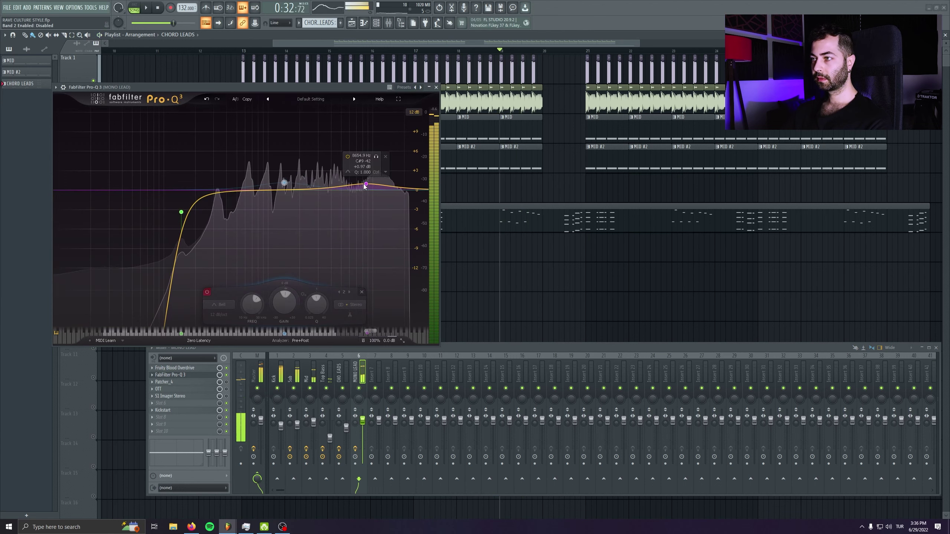
pyautogui.moveTo(366, 185); pyautogui.dragTo(352, 185)
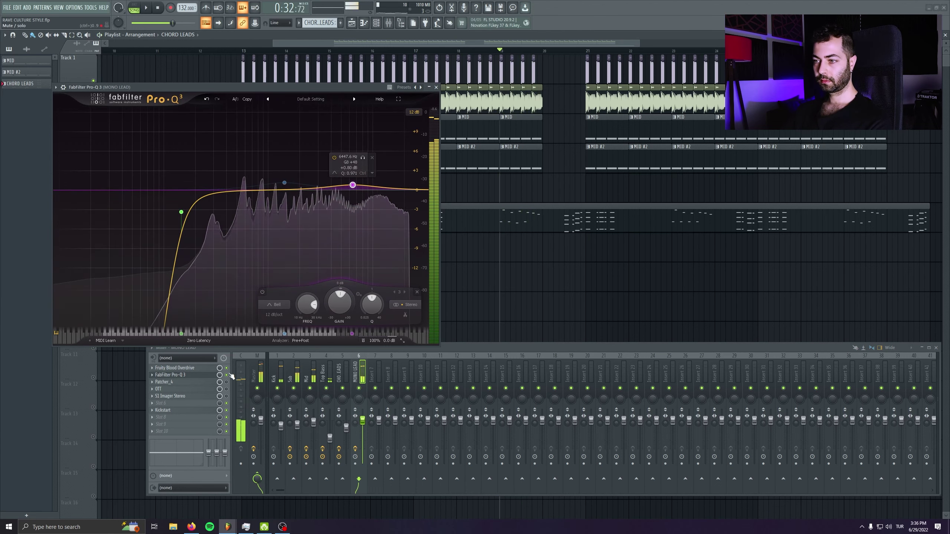
pyautogui.click(227, 382)
pyautogui.press('space')
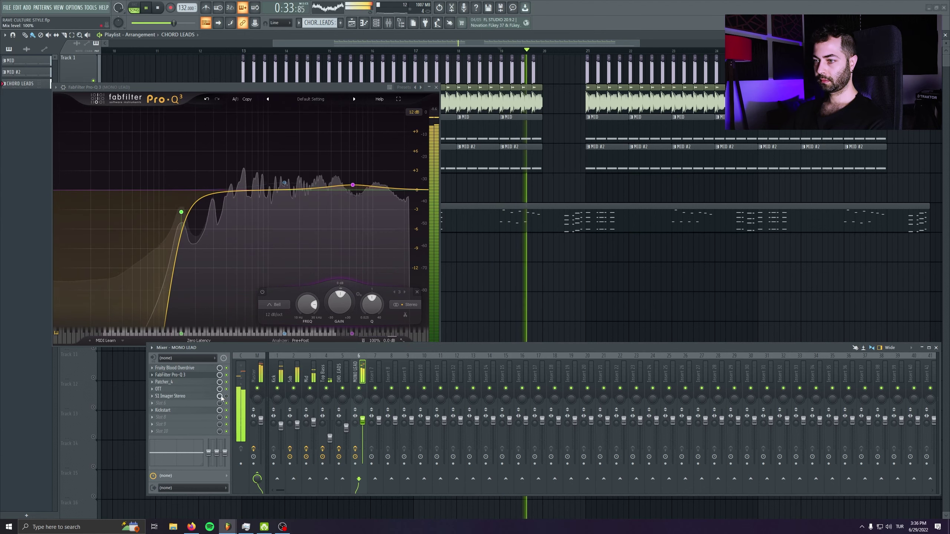
# Move S1 Imager, OTT and Patcher_4 down one effect slot each to free slot 3 on the mono lead track, and save the project
pyautogui.scroll(-1, 191, 396)
pyautogui.press('space')
pyautogui.scroll(-1, 190, 389)
pyautogui.hotkey('ctrl', 's')
pyautogui.scroll(-1, 190, 382)
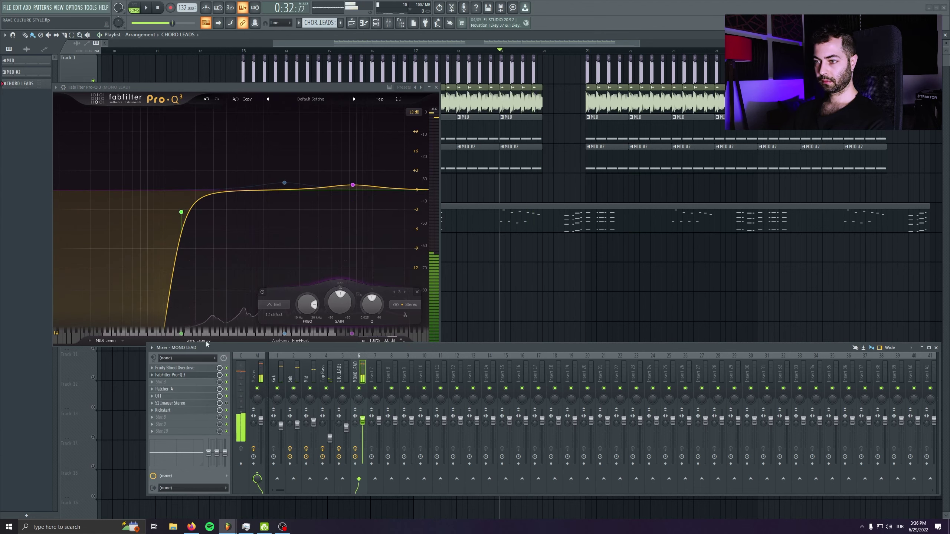
# Play the arrangement from bar 13 to hear the mono lead with the chords, kicks and basses
pyautogui.click(245, 50)
pyautogui.scroll(-1, 257, 208)
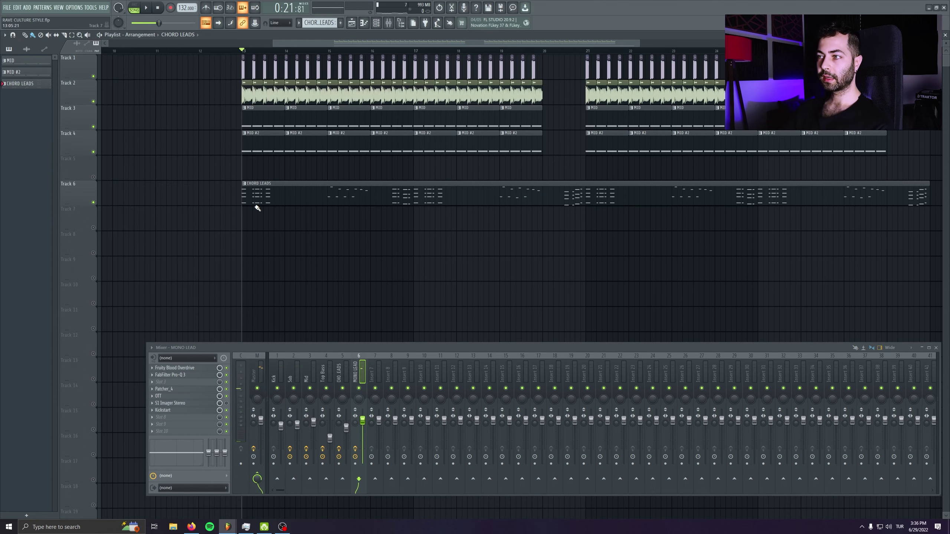
pyautogui.press('space')
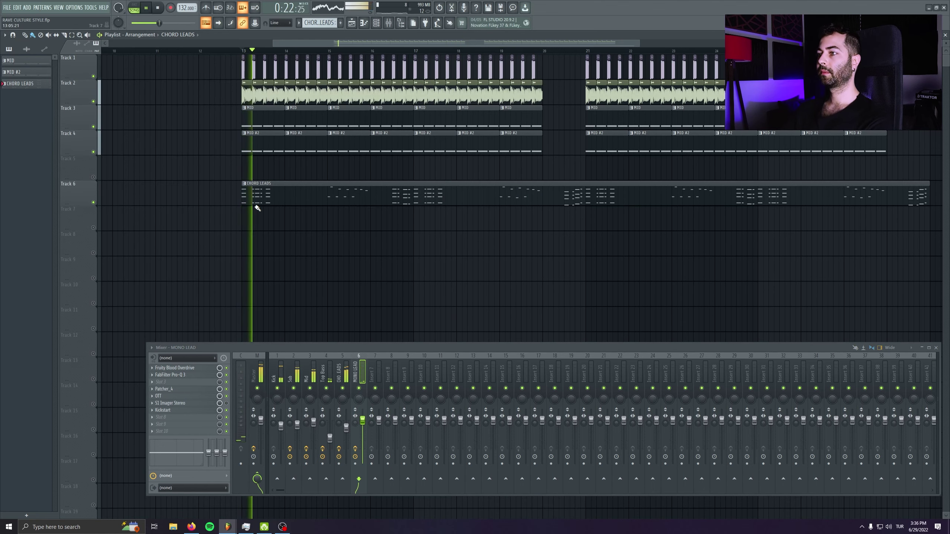
# Lower the MONO LEAD mixer track volume to about -2.0 dB while the arrangement plays
pyautogui.click(346, 427)
pyautogui.moveTo(346, 429); pyautogui.dragTo(362, 427)
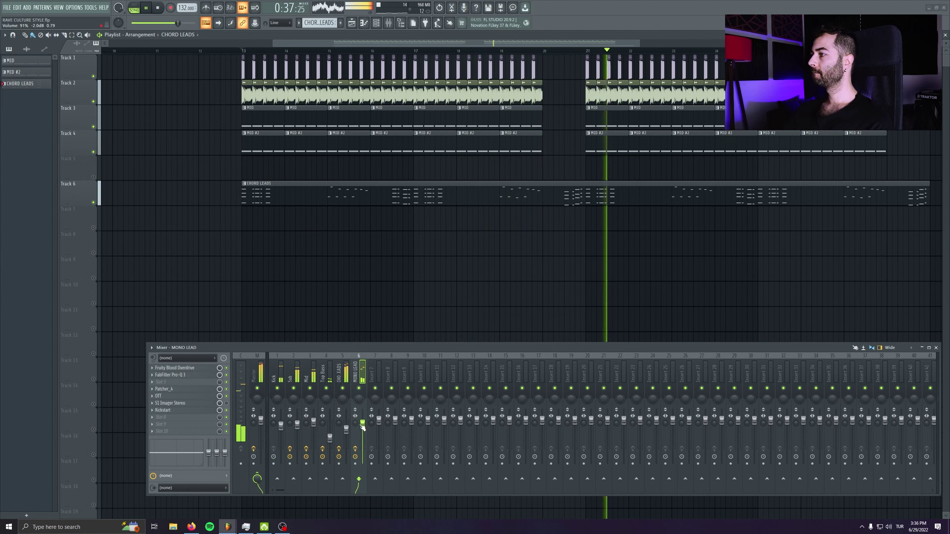
pyautogui.press('space')
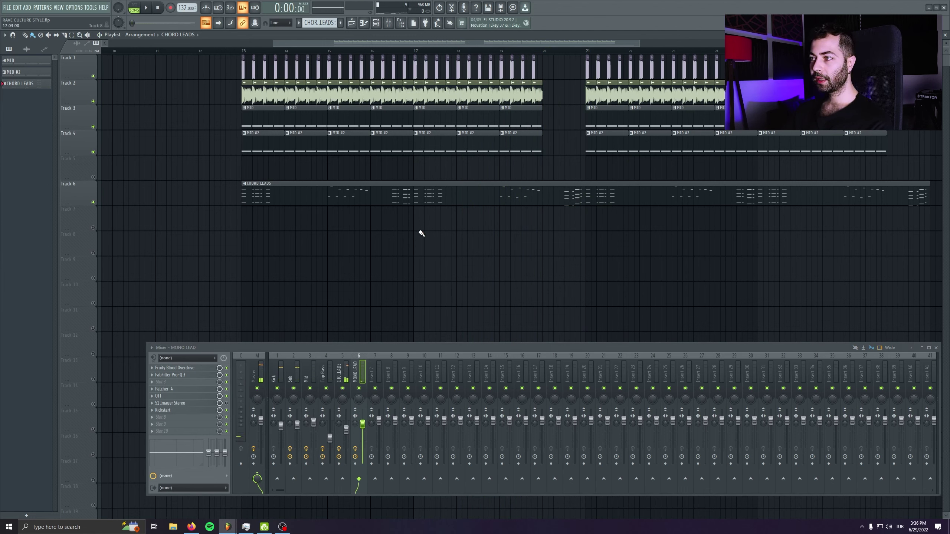
# Shorten the first two repeated chords near the end of bar 4 in the Spire-1.5 notes of CHORD LEADS and play them back
pyautogui.keyDown('alt'); pyautogui.scroll(2, 314, 219); pyautogui.keyUp('alt')
pyautogui.doubleClick(379, 184)
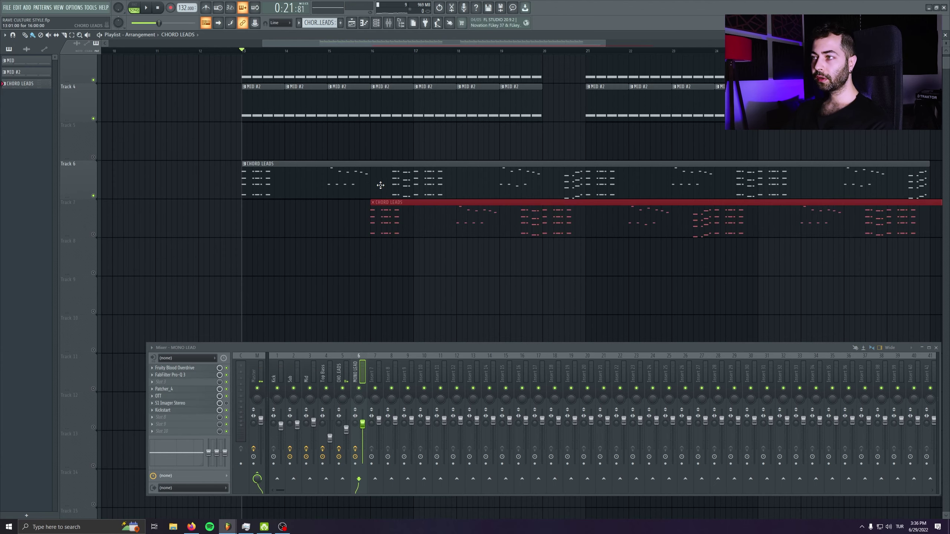
pyautogui.keyDown('ctrl'); pyautogui.scroll(-8, 374, 210); pyautogui.keyUp('ctrl')
pyautogui.press('Escape')
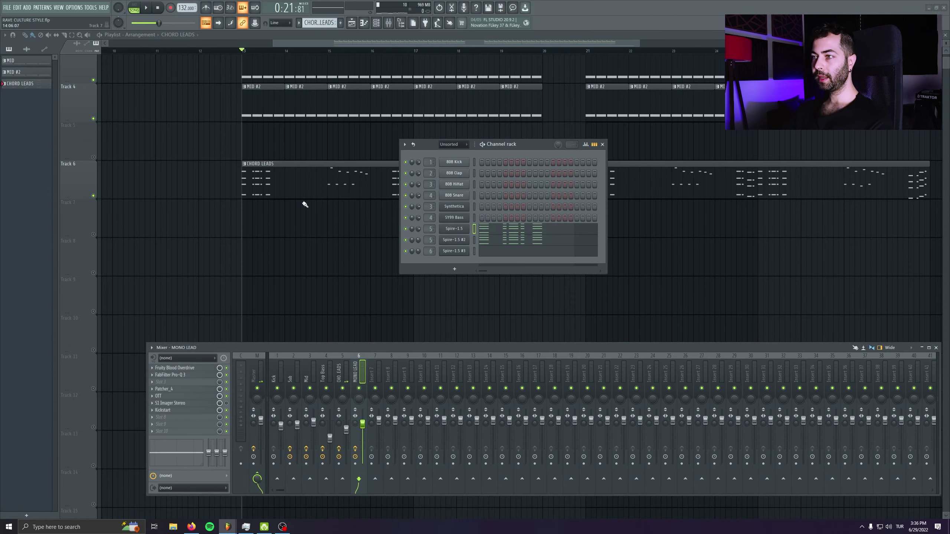
pyautogui.click(486, 229)
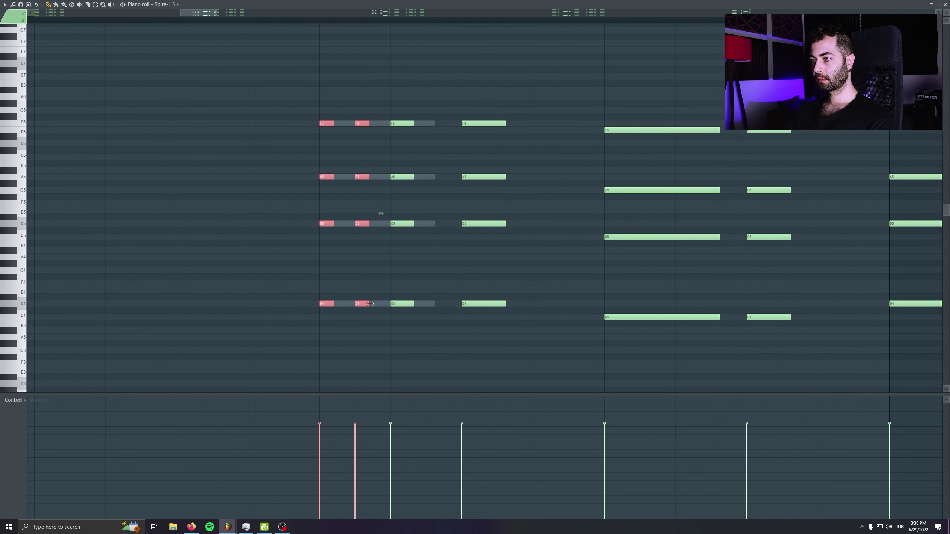
pyautogui.press('space')
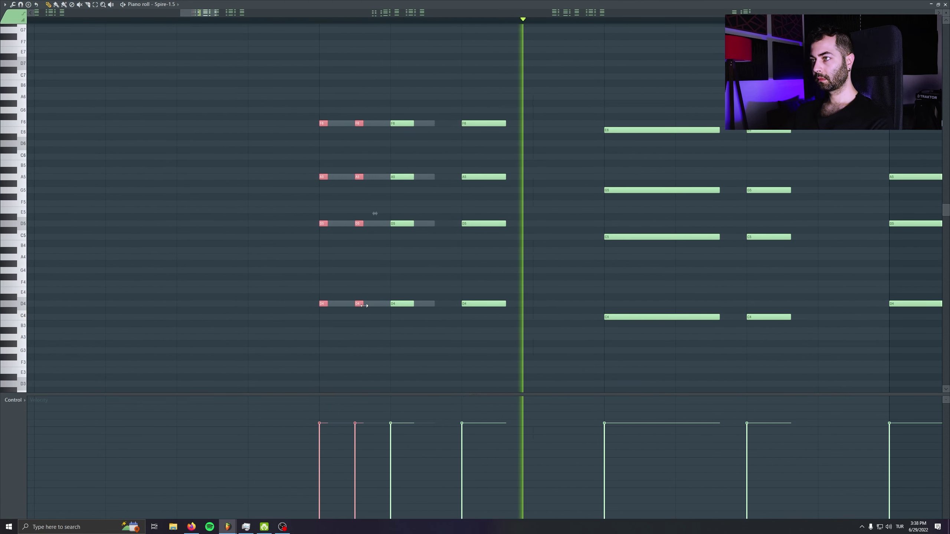
pyautogui.press('space')
pyautogui.press('Escape')
# Copy the shortened chord stabs from bar 4 to the matching place in bar 12 of CHORD LEADS and play the result
pyautogui.click(406, 239)
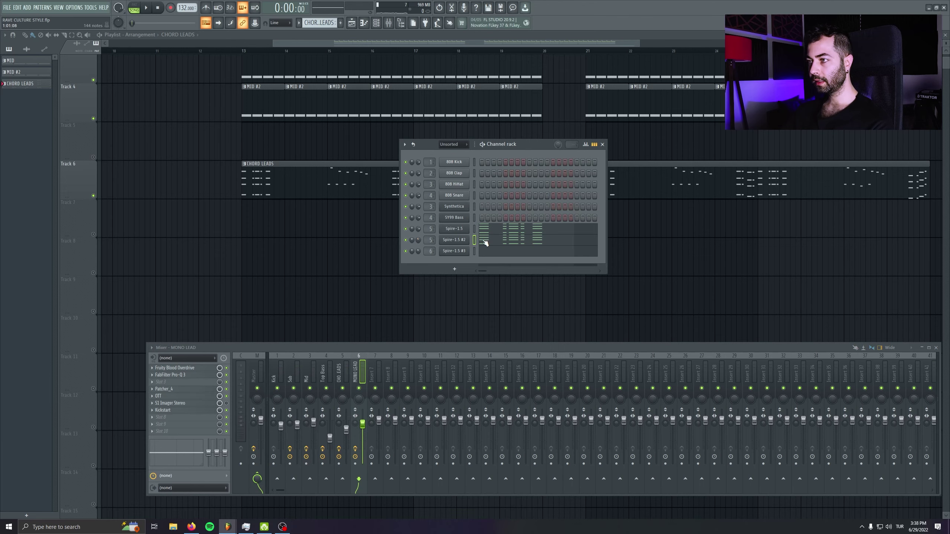
pyautogui.click(491, 235)
pyautogui.scroll(-5, 330, 219)
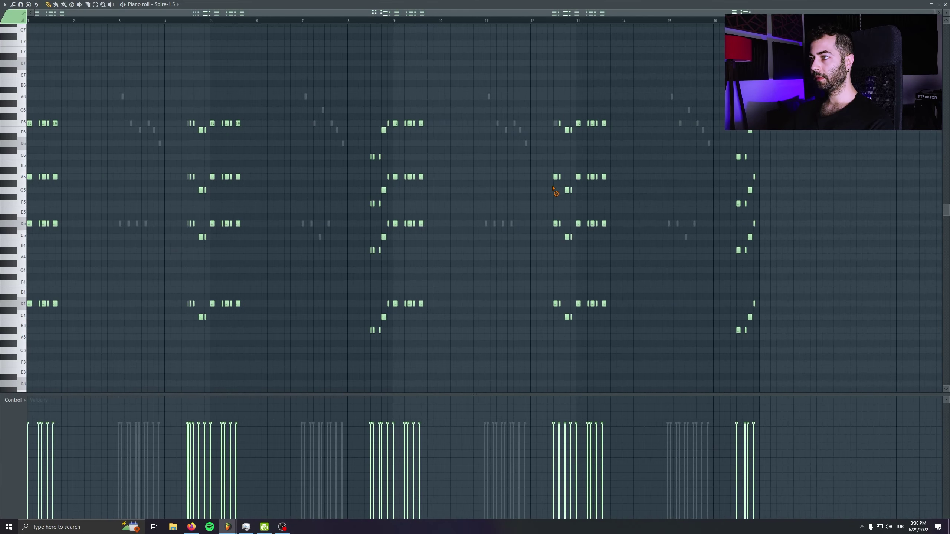
pyautogui.moveTo(190, 99)
pyautogui.mouseDown()
pyautogui.moveTo(191, 325)
pyautogui.moveTo(189, 295)
pyautogui.moveTo(193, 322)
pyautogui.moveTo(557, 313)
pyautogui.mouseUp()
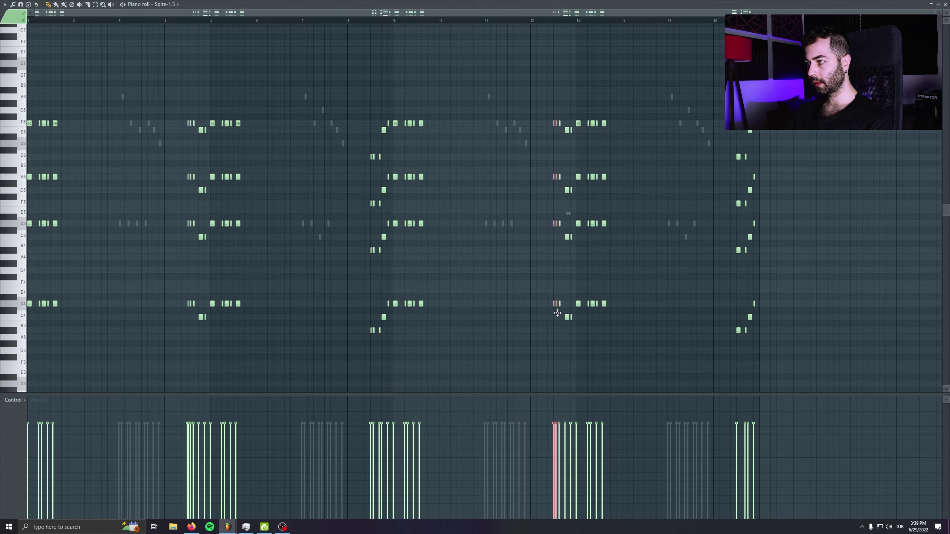
pyautogui.press('Escape')
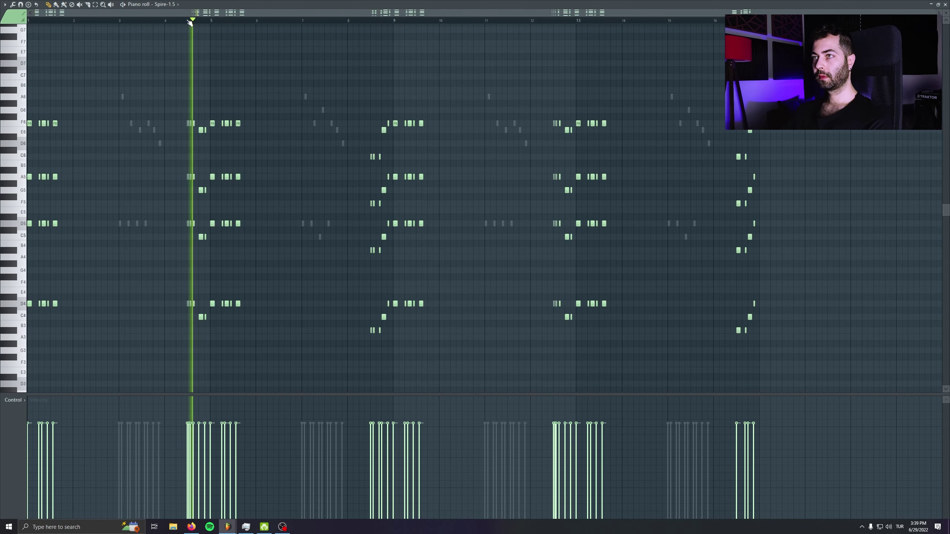
pyautogui.press('Escape')
pyautogui.press('space')
pyautogui.press('space')
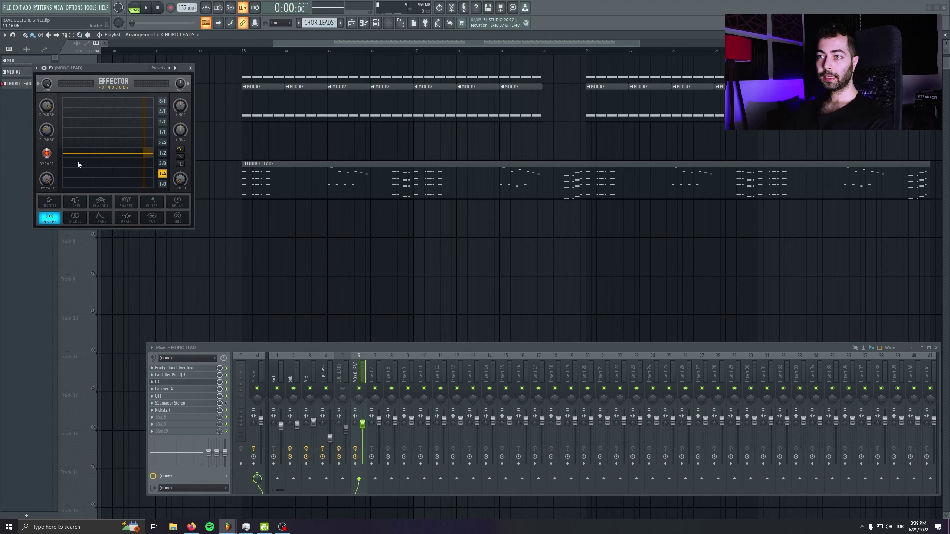
# Set the Effector plugin on the MONO LEAD track to the Flanger effect
pyautogui.moveTo(109, 76); pyautogui.dragTo(178, 122)
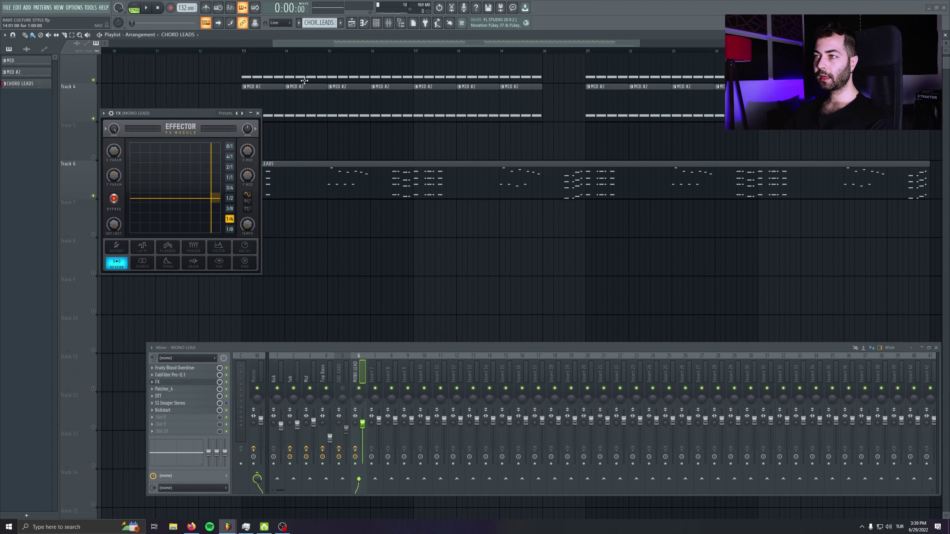
pyautogui.moveTo(244, 52); pyautogui.dragTo(895, 53)
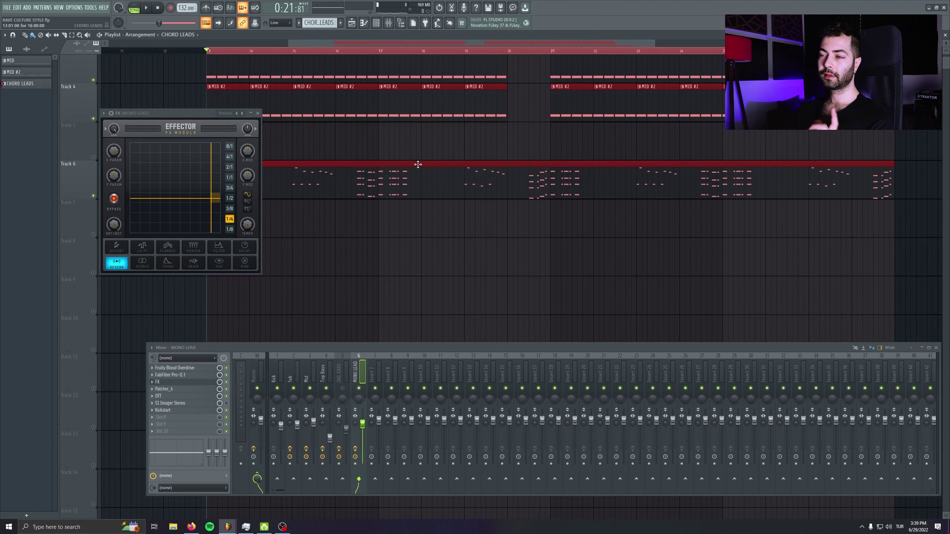
pyautogui.moveTo(196, 114); pyautogui.dragTo(287, 230)
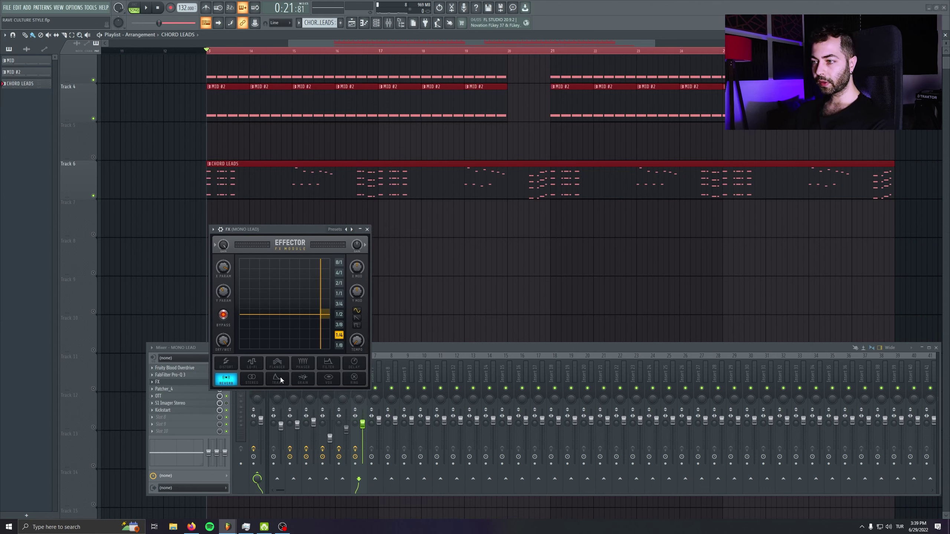
pyautogui.click(277, 363)
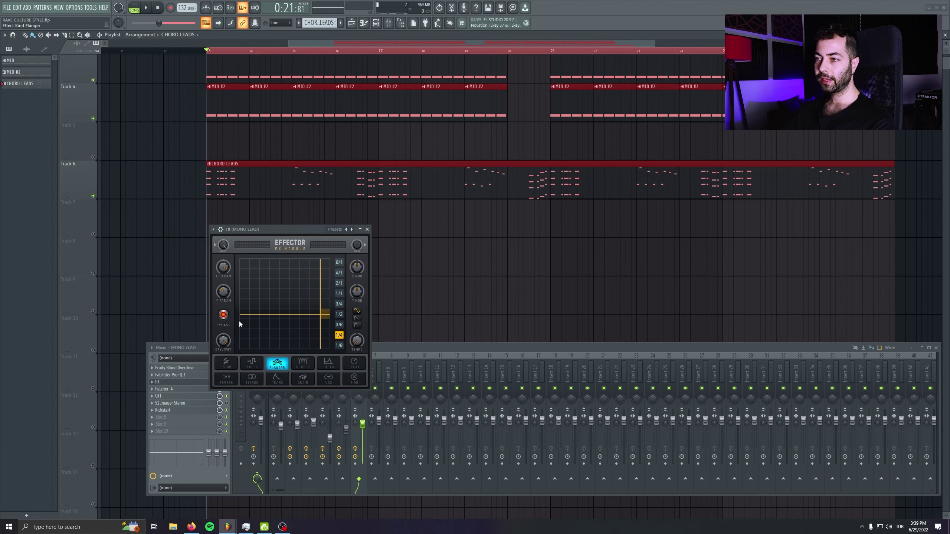
# Create an automation clip for the Effector's X Param on MONO LEAD over bar 15 and play it back
pyautogui.click(291, 50)
pyautogui.moveTo(293, 52)
pyautogui.mouseDown()
pyautogui.moveTo(320, 54)
pyautogui.moveTo(307, 54)
pyautogui.mouseUp()
pyautogui.rightClick(225, 267)
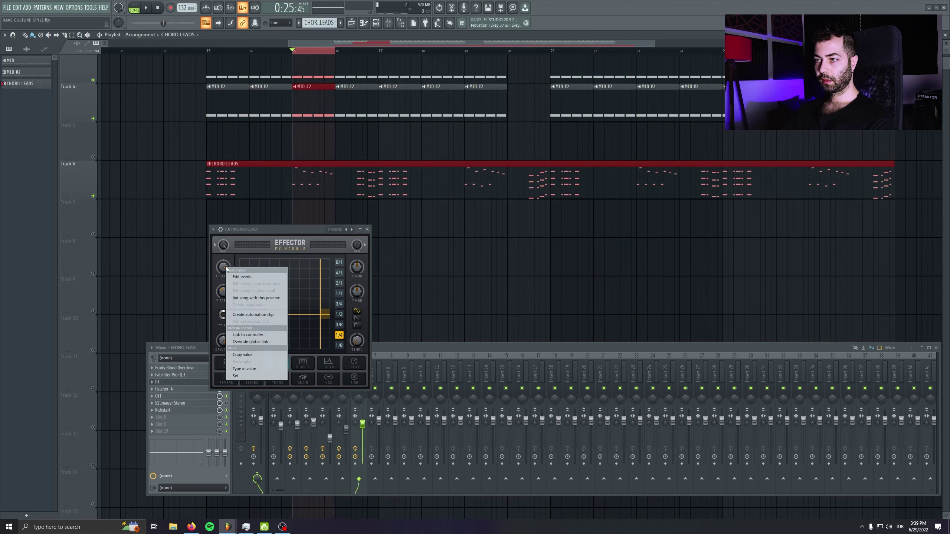
pyautogui.click(247, 314)
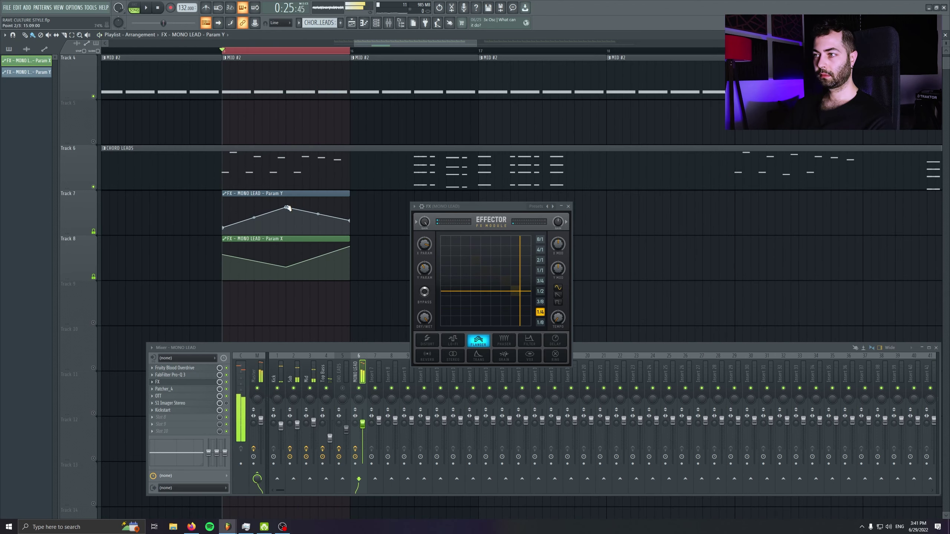
pyautogui.press('space')
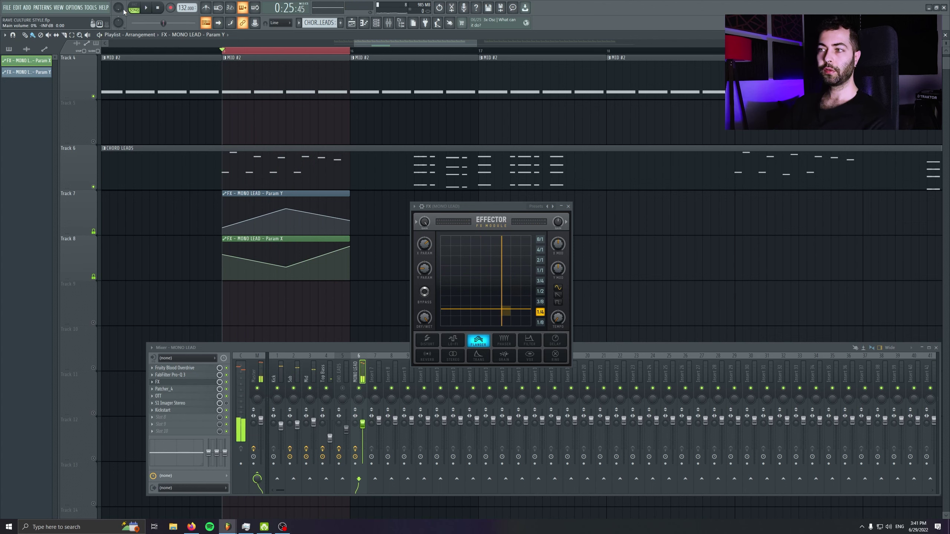
# Insert an empty playlist track above the Param Y clip and shift MONO LEAD's plugins down to free an effect slot
pyautogui.rightClick(78, 193)
pyautogui.click(94, 341)
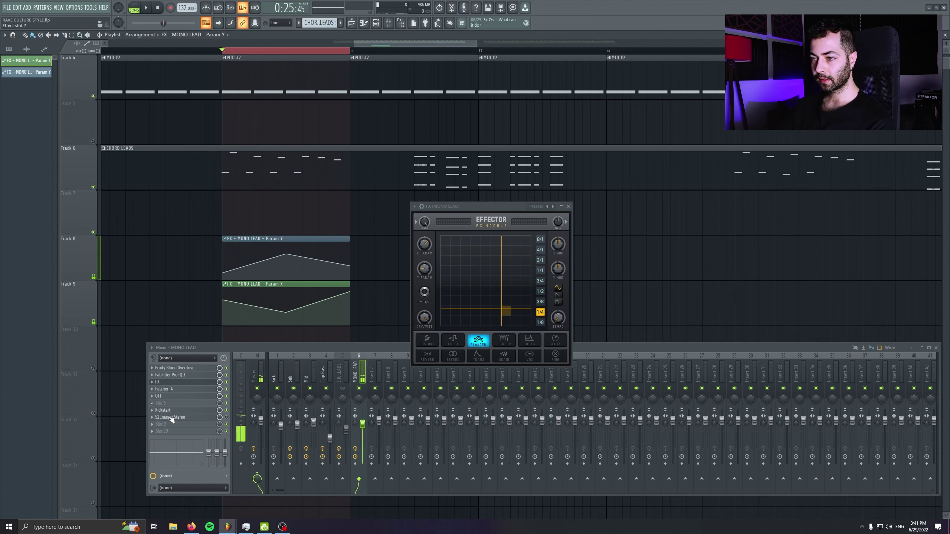
pyautogui.scroll(-2, 175, 390)
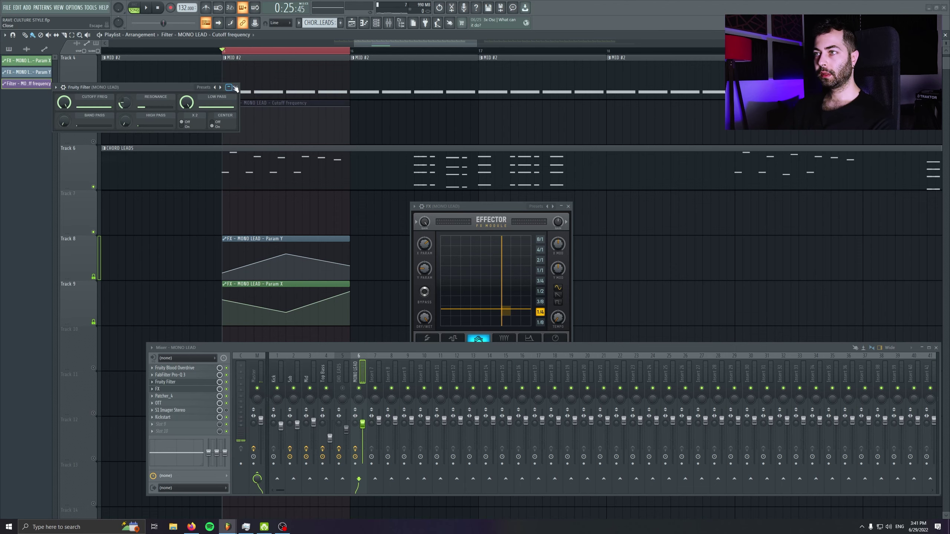
# Move the Fruity Filter cutoff automation clip to Track 7, stretch it from bar 12 to bar 30, and close the plugin windows
pyautogui.click(236, 88)
pyautogui.moveTo(258, 122); pyautogui.dragTo(258, 214)
pyautogui.scroll(-6, 304, 202)
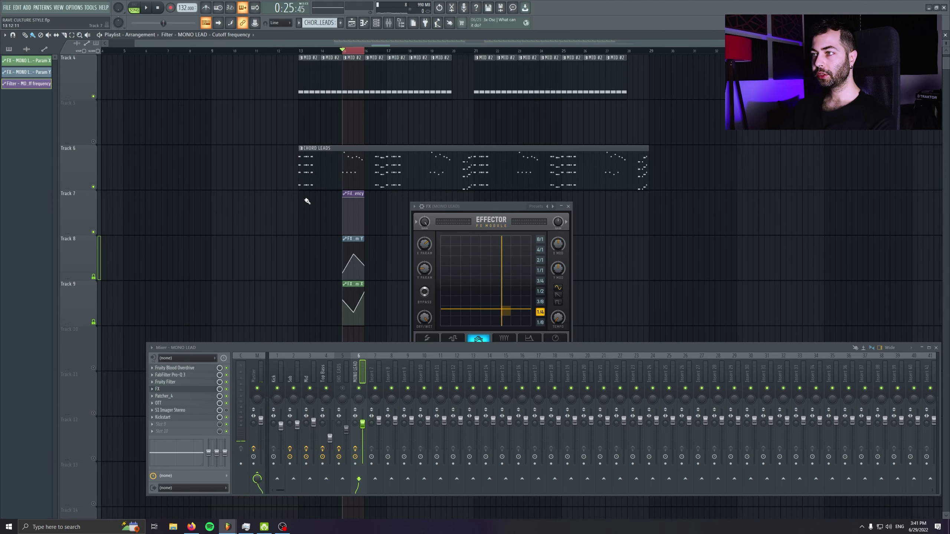
pyautogui.moveTo(360, 211); pyautogui.dragTo(301, 212)
pyautogui.moveTo(311, 198); pyautogui.dragTo(643, 171)
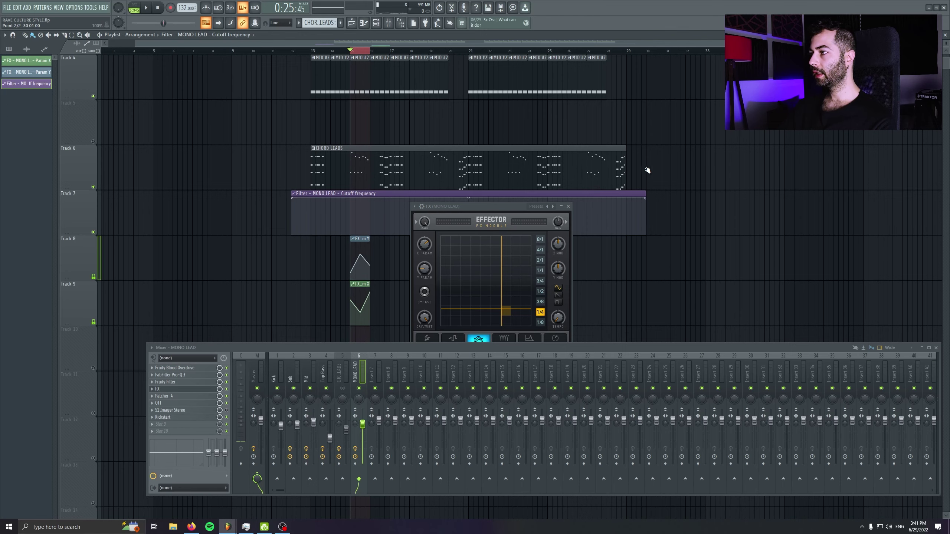
pyautogui.click(569, 206)
# Shape a filter cutoff sweep that drops at bar 15 and rises back to full by bar 16, auditioning it in playback
pyautogui.scroll(4, 255, 222)
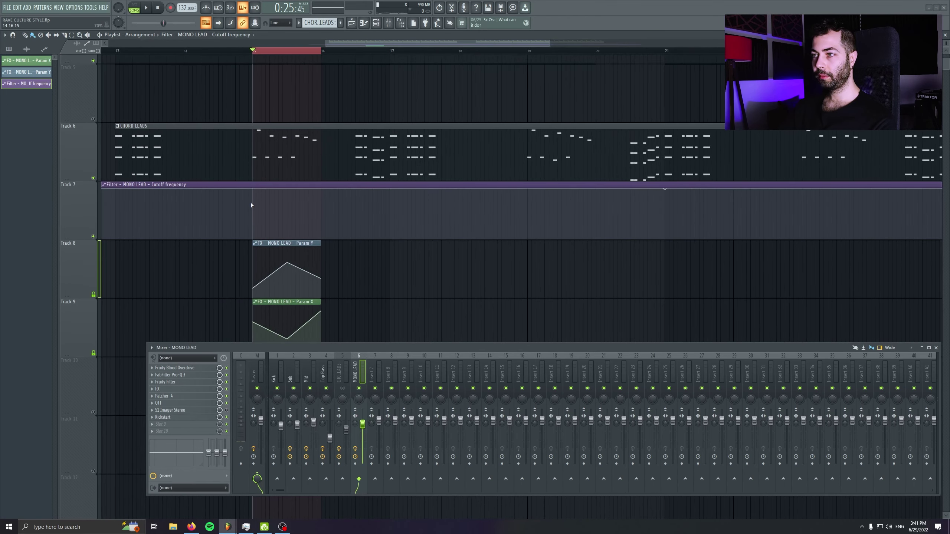
pyautogui.moveTo(251, 202); pyautogui.dragTo(254, 227)
pyautogui.rightClick(322, 189)
pyautogui.press('space')
pyautogui.press('space')
pyautogui.press('space')
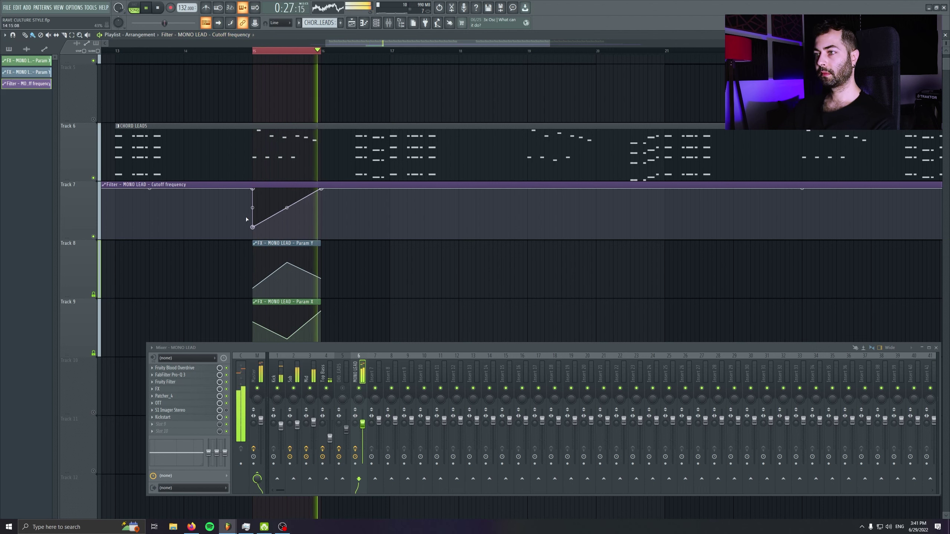
# Start the cutoff dip slightly before bar 15, raise its low point and bend the return into a curve
pyautogui.press('space')
pyautogui.press('space')
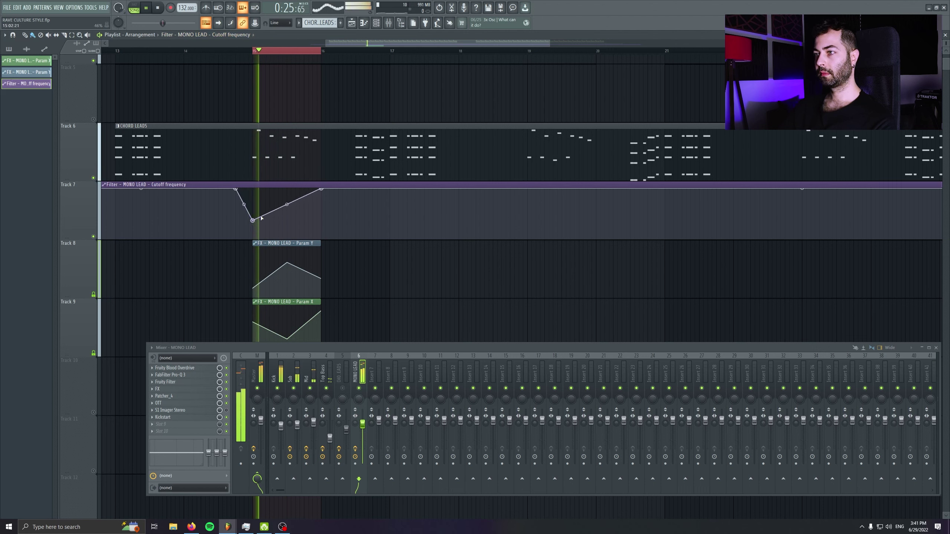
pyautogui.moveTo(287, 205); pyautogui.dragTo(291, 221)
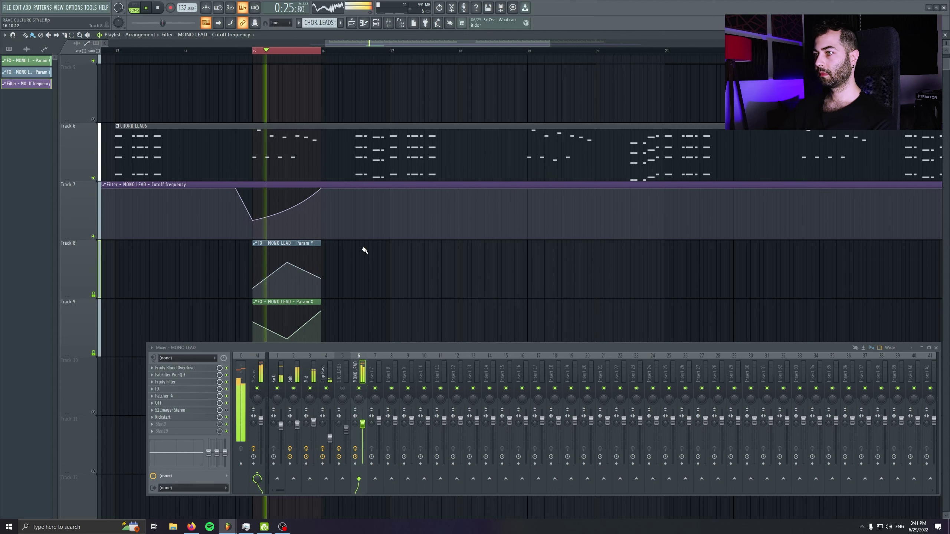
pyautogui.click(158, 7)
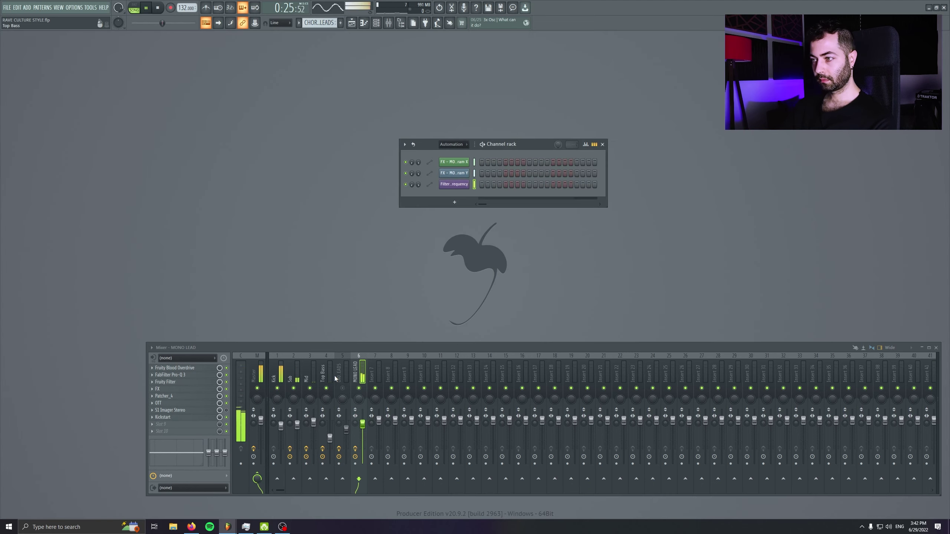
# Solo the MONO LEAD mixer track, listen to it and reopen the playlist
pyautogui.rightClick(360, 387)
pyautogui.press('space')
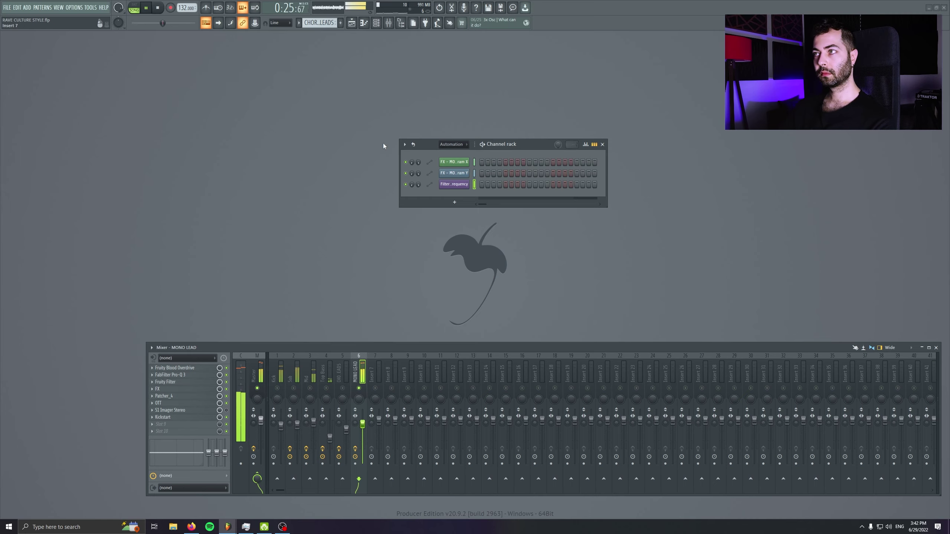
pyautogui.click(352, 23)
pyautogui.press('space')
# Raise the low point of the cutoff automation at bar 15 to about 71% while auditioning the lead
pyautogui.scroll(-3, 250, 228)
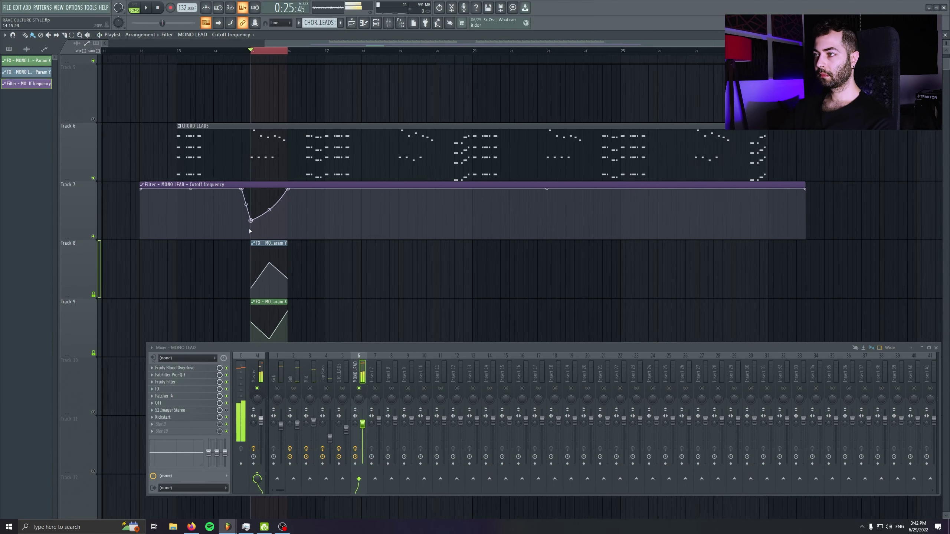
pyautogui.moveTo(334, 237); pyautogui.dragTo(336, 218)
pyautogui.scroll(-2, 336, 218)
pyautogui.press('space')
pyautogui.moveTo(252, 178); pyautogui.dragTo(253, 164)
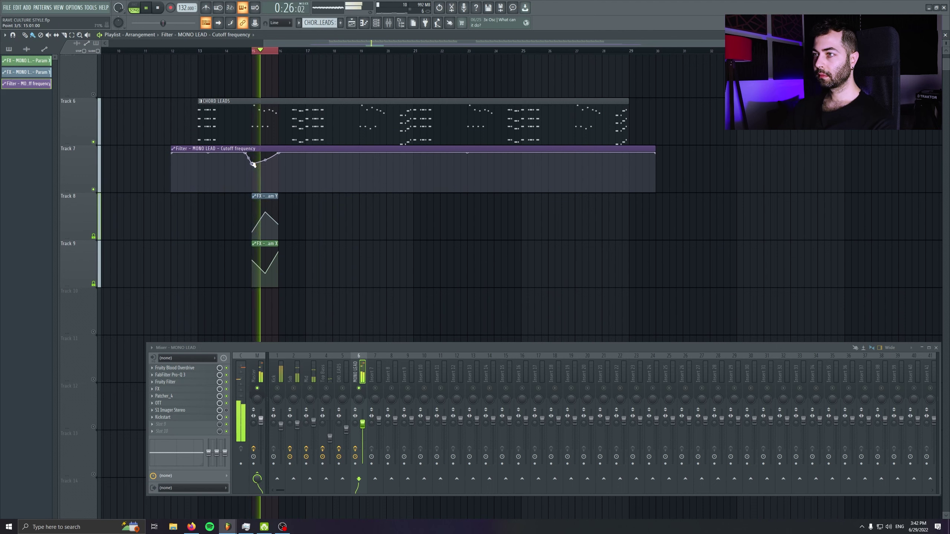
pyautogui.press('space')
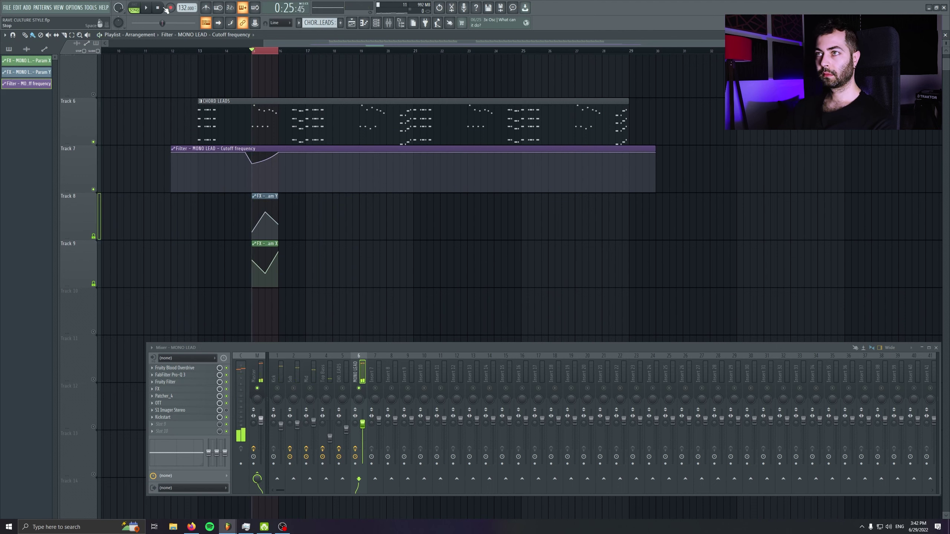
# Raise the mid-band gain in OTT on the MONO LEAD track and play bar 15 as a loop
pyautogui.click(186, 405)
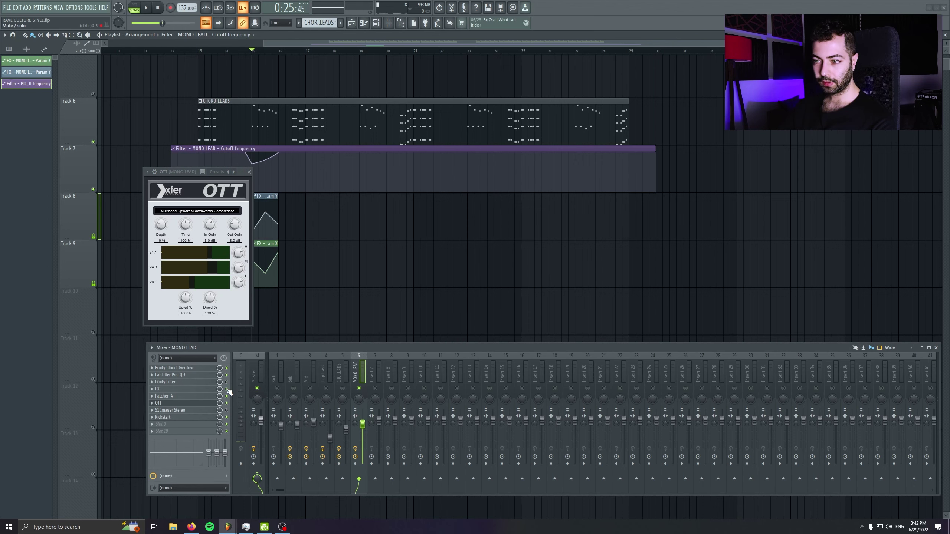
pyautogui.press('space')
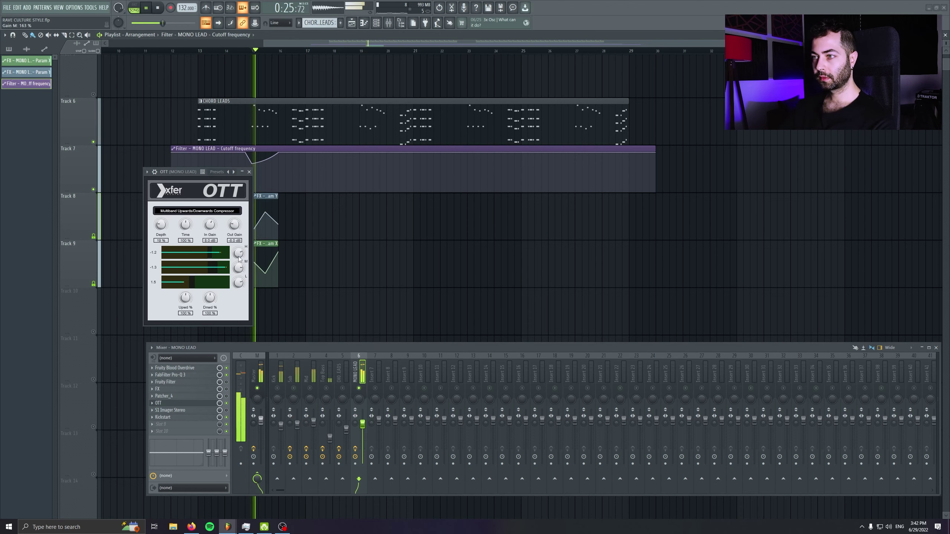
pyautogui.moveTo(480, 51); pyautogui.dragTo(485, 52)
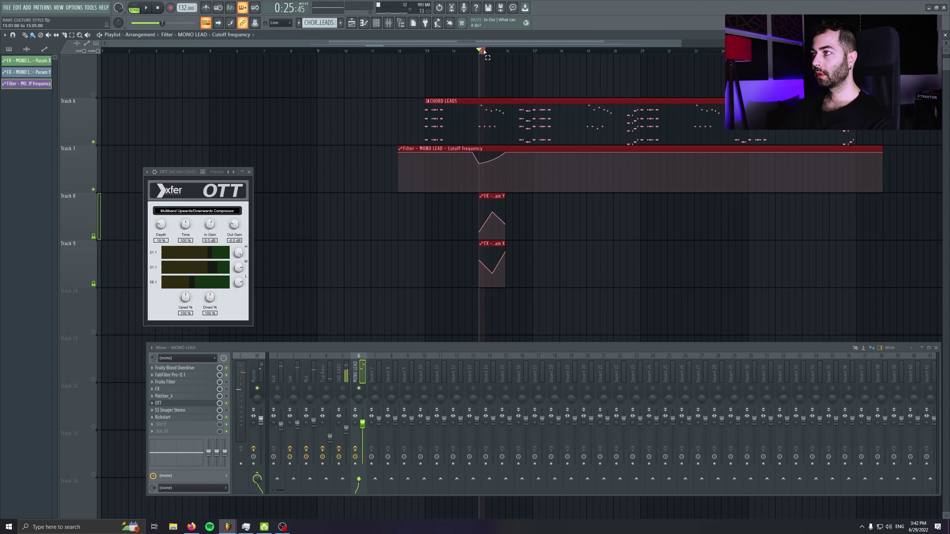
pyautogui.moveTo(585, 239); pyautogui.dragTo(397, 233)
pyautogui.press('space')
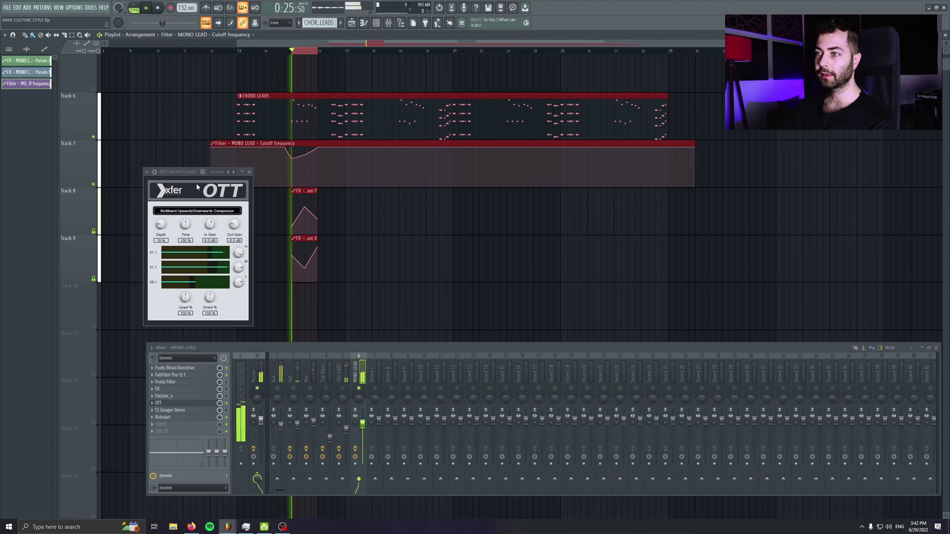
# Reduce OTT's downward compression and set its depth to about 19% while auditioning the MONO LEAD, closing the plugin when done
pyautogui.moveTo(210, 299)
pyautogui.mouseDown()
pyautogui.moveTo(211, 315)
pyautogui.moveTo(222, 294)
pyautogui.mouseUp()
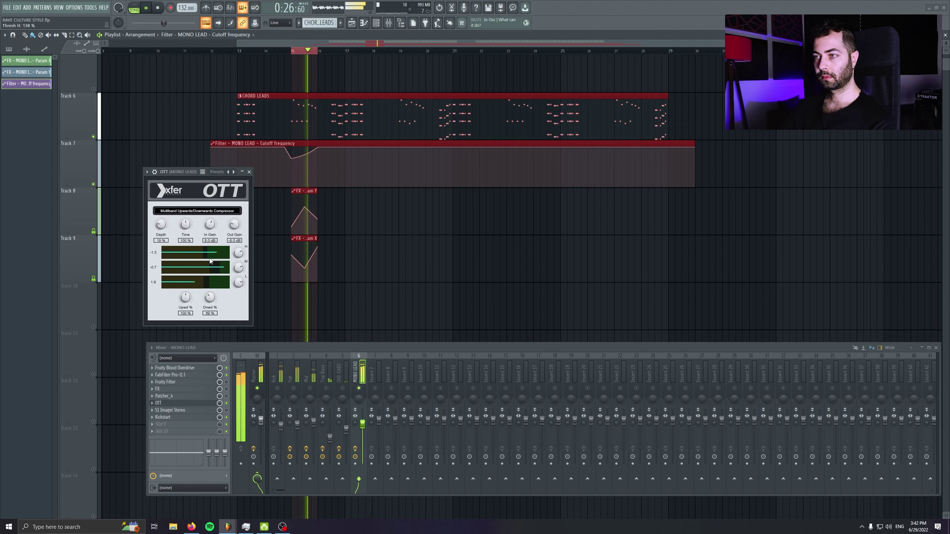
pyautogui.moveTo(161, 225); pyautogui.dragTo(161, 212)
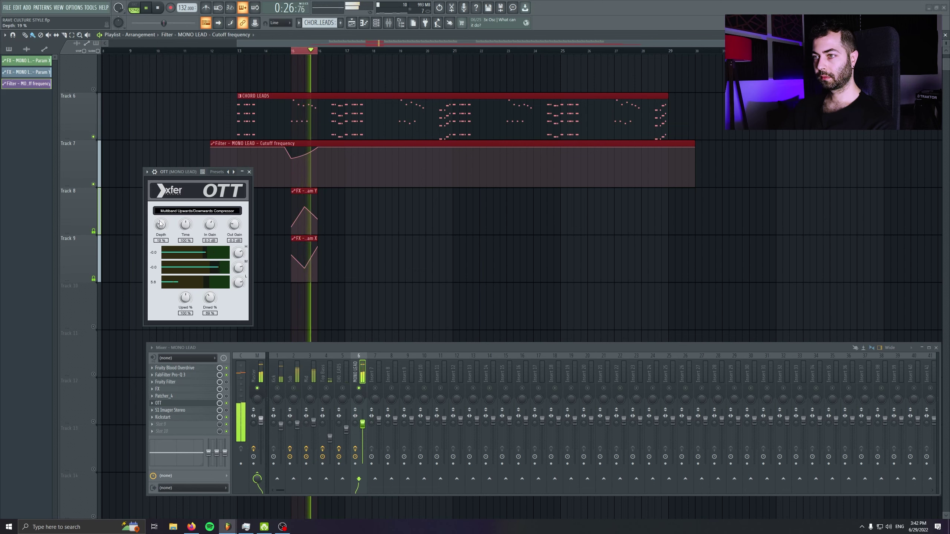
pyautogui.press('space')
pyautogui.moveTo(188, 173); pyautogui.dragTo(208, 183)
pyautogui.press('Escape')
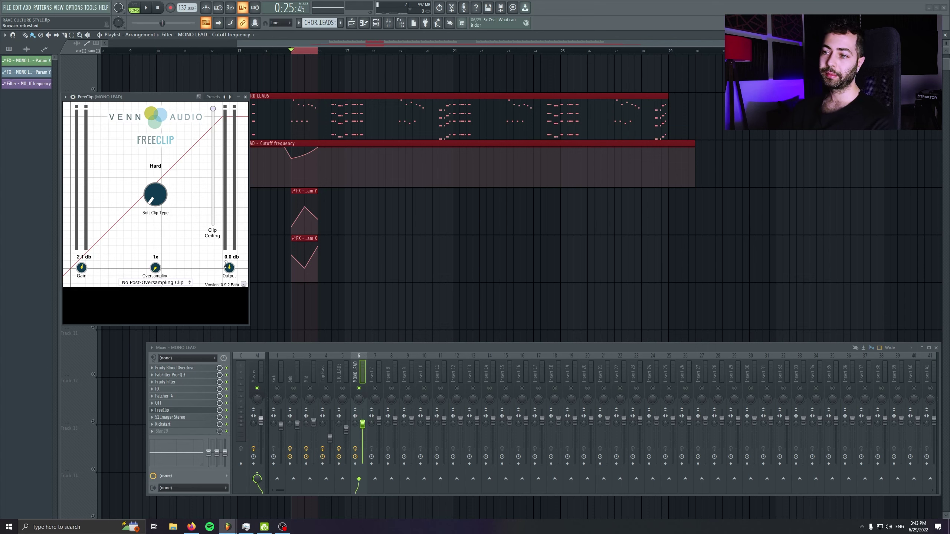
# Unsolo the MONO LEAD mixer track, close FreeClip, and place the playhead at bar 13 with nothing selected
pyautogui.rightClick(360, 389)
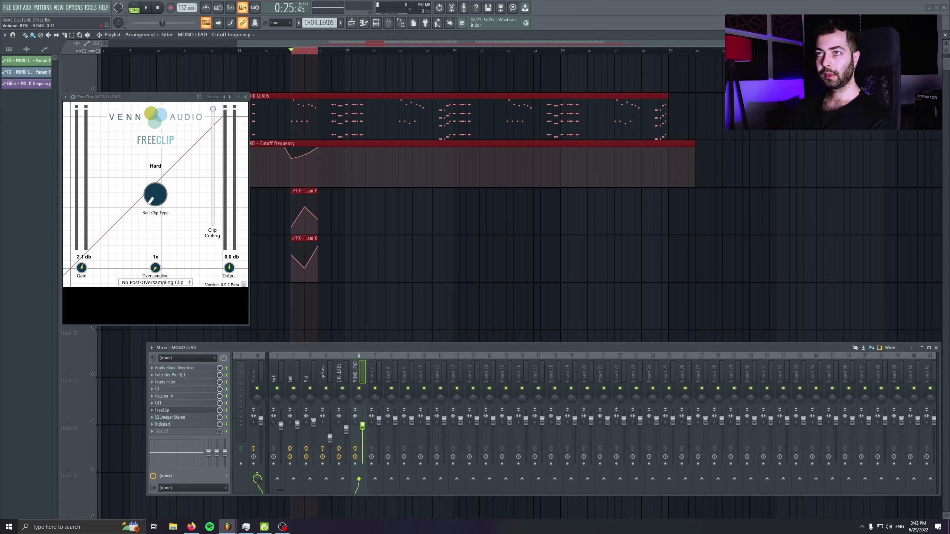
pyautogui.click(245, 97)
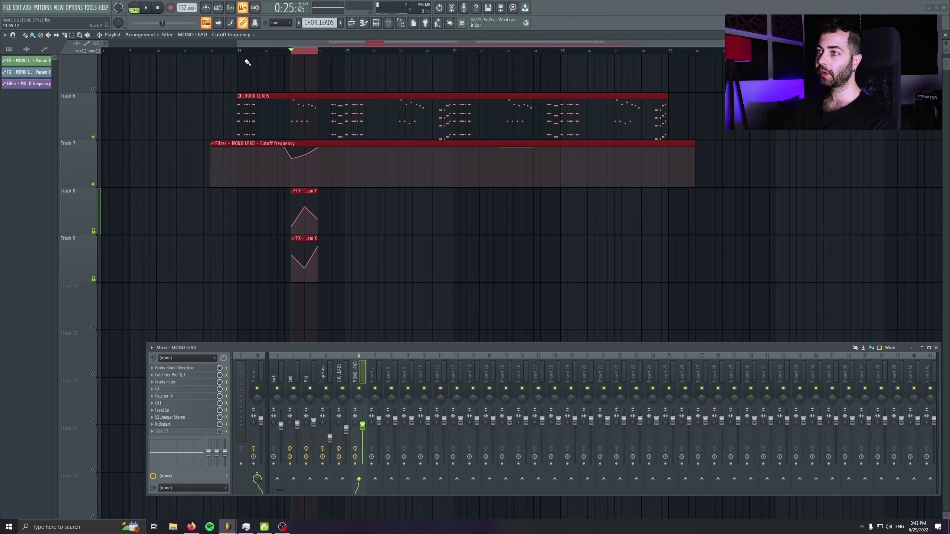
pyautogui.click(239, 51)
pyautogui.hotkey('ctrl', 'd')
pyautogui.scroll(-1, 263, 73)
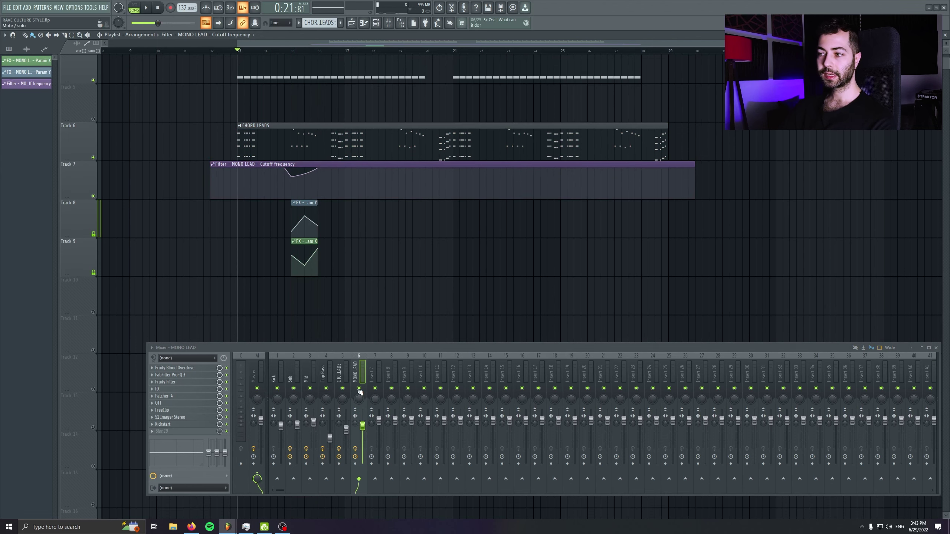
# During playback, copy the two FX parameter automation clips to bar 19 and lower the MONO LEAD volume to about 79%
pyautogui.press('space')
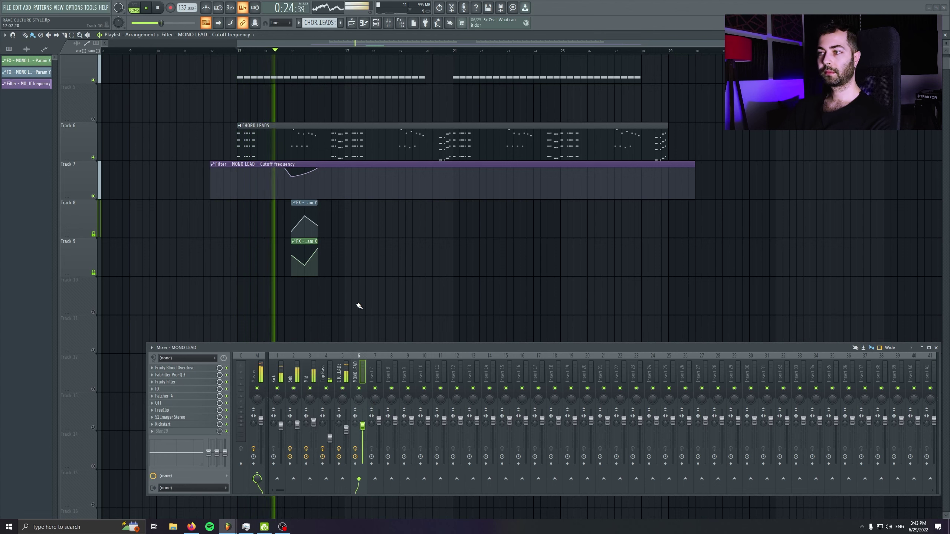
pyautogui.moveTo(355, 277); pyautogui.dragTo(419, 203)
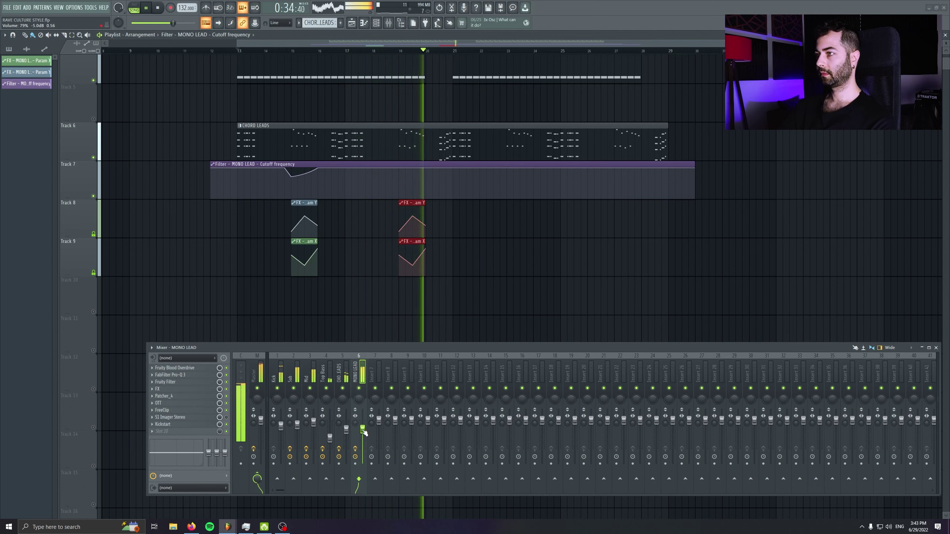
pyautogui.click(158, 8)
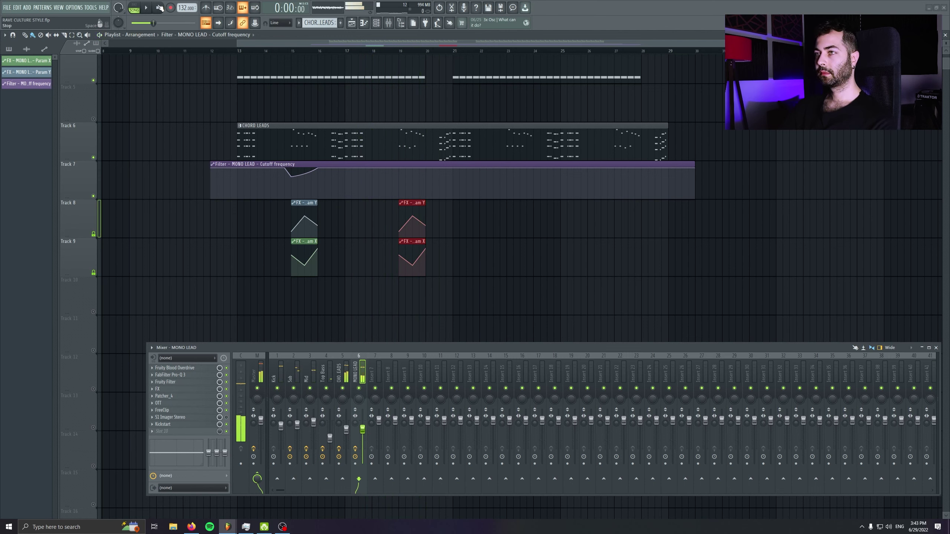
# Insert a playlist track below the cutoff clip and automate the MONO LEAD's FX mix level, dropping it to zero at bar 20
pyautogui.click(109, 351)
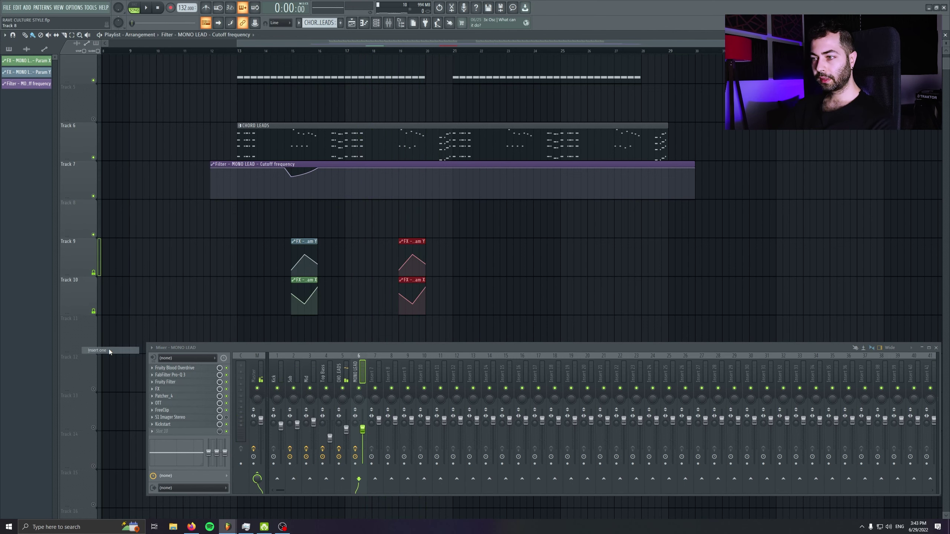
pyautogui.click(341, 374)
pyautogui.click(355, 371)
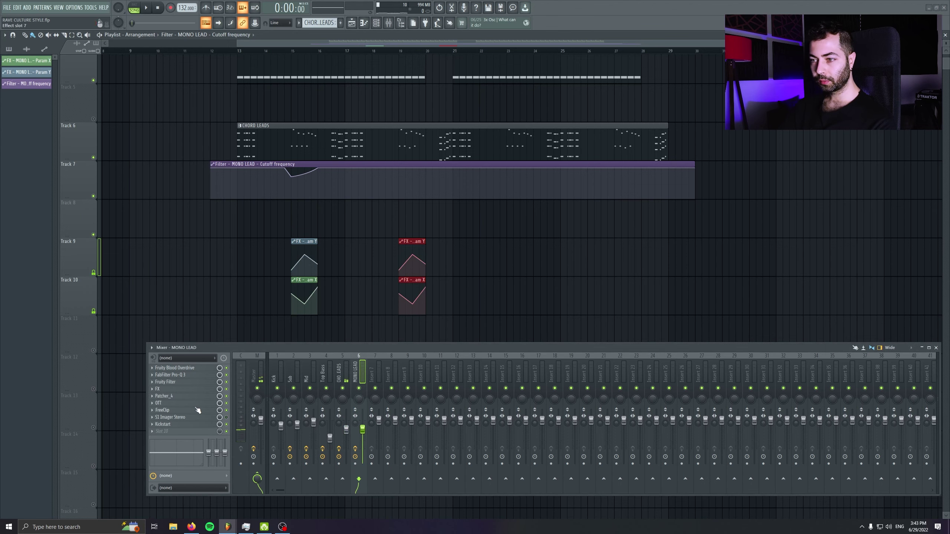
pyautogui.rightClick(219, 389)
pyautogui.click(239, 419)
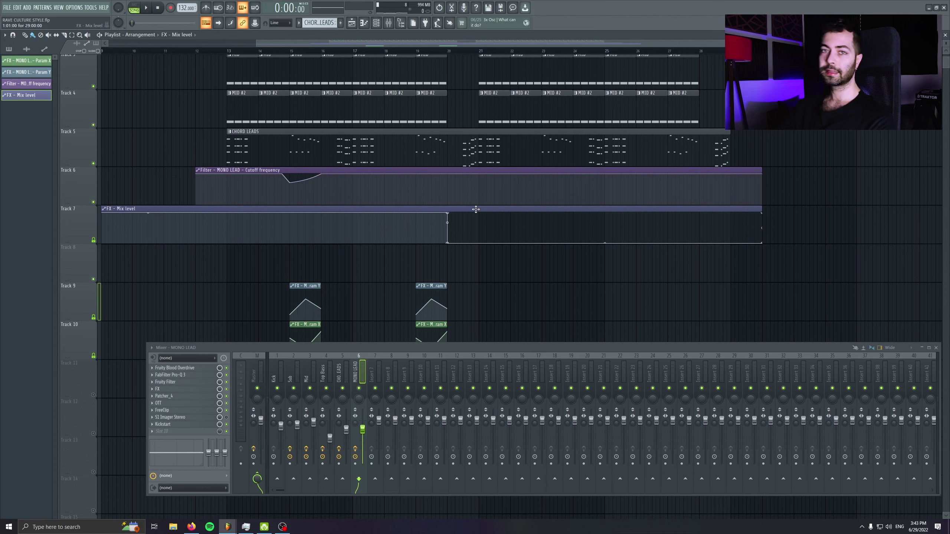
# Listen to the arrangement from bar 23 to check the FX mix level automation
pyautogui.moveTo(548, 51); pyautogui.dragTo(544, 51)
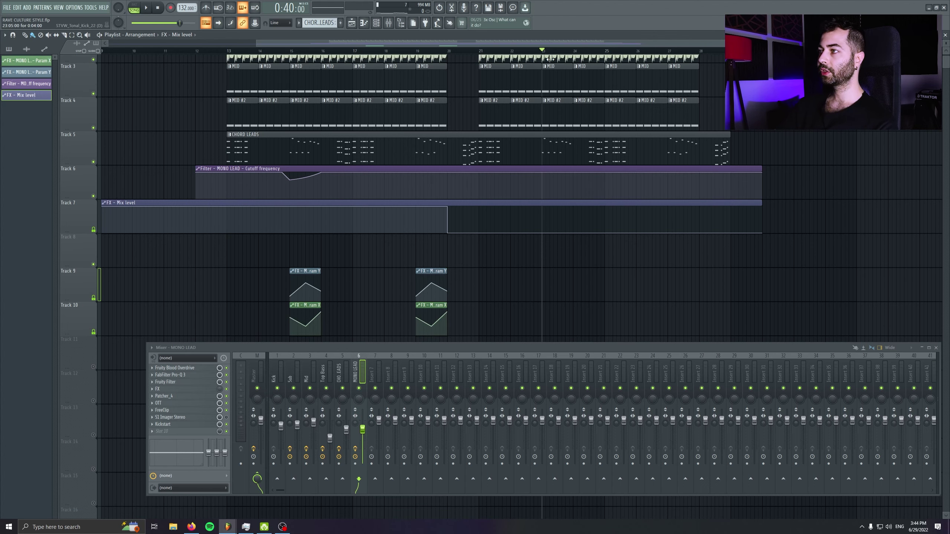
pyautogui.press('space')
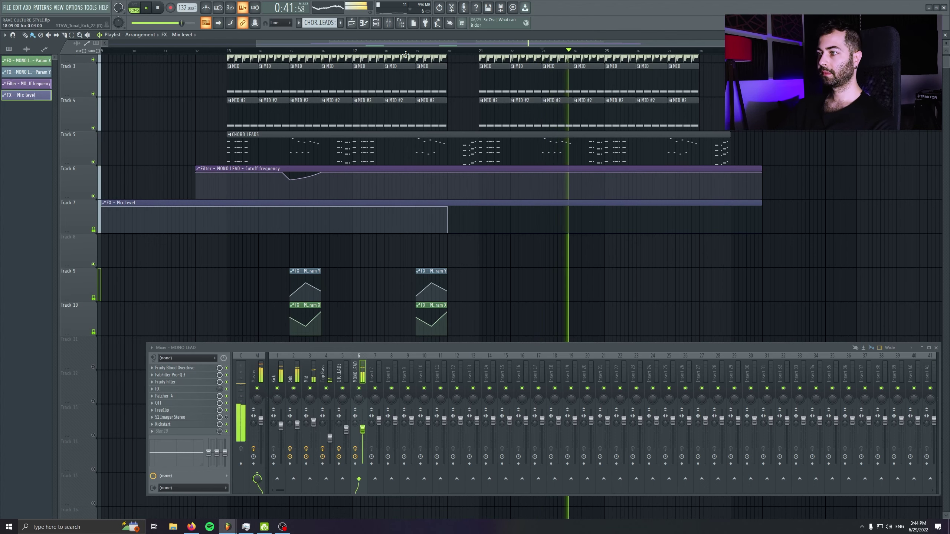
pyautogui.press('space')
# Move the FX parameter clips at bars 15 and 19 up one playlist track
pyautogui.click(289, 51)
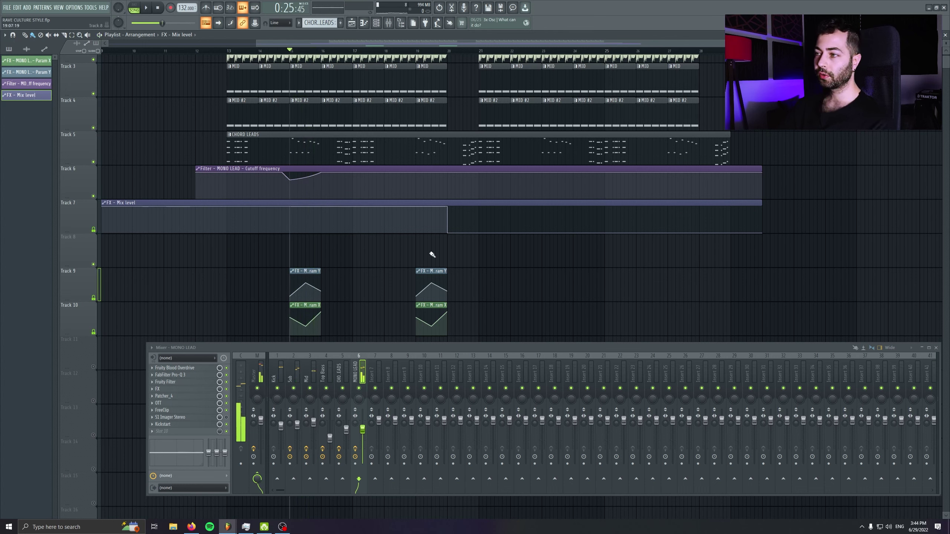
pyautogui.moveTo(495, 267); pyautogui.dragTo(313, 334)
pyautogui.hotkey('shift', 'Up')
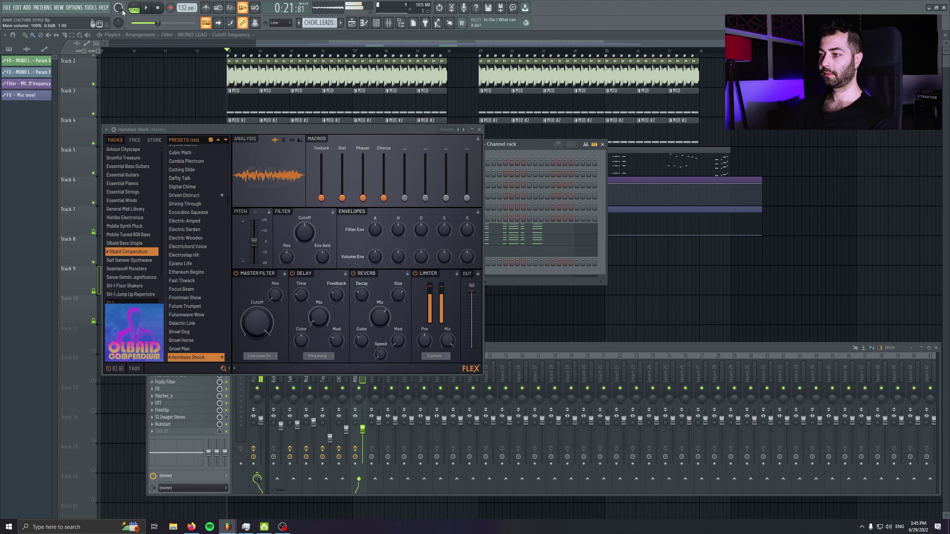
# Route the Hornbass Shock channel to mixer track 7 and name that track STAB
pyautogui.click(114, 129)
pyautogui.scroll(5, 472, 141)
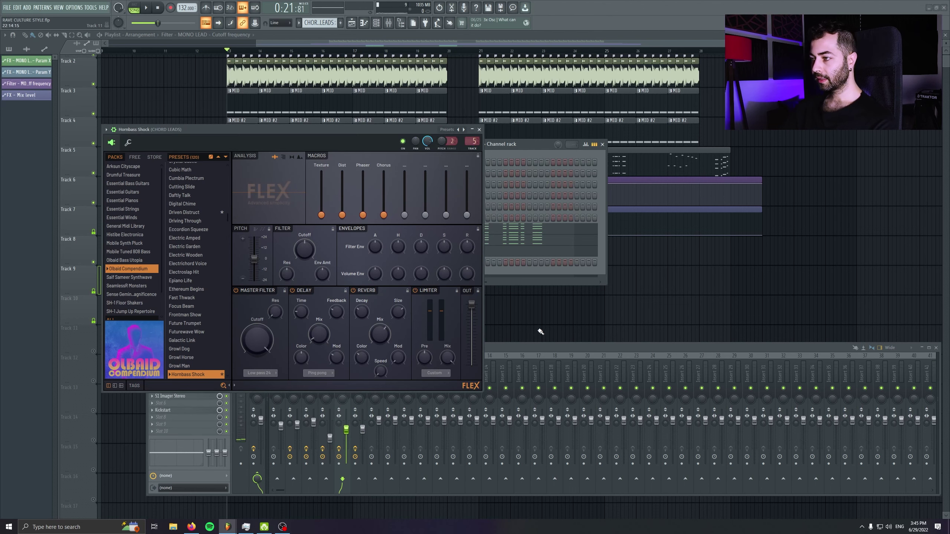
pyautogui.moveTo(538, 347); pyautogui.dragTo(537, 382)
pyautogui.scroll(2, 472, 141)
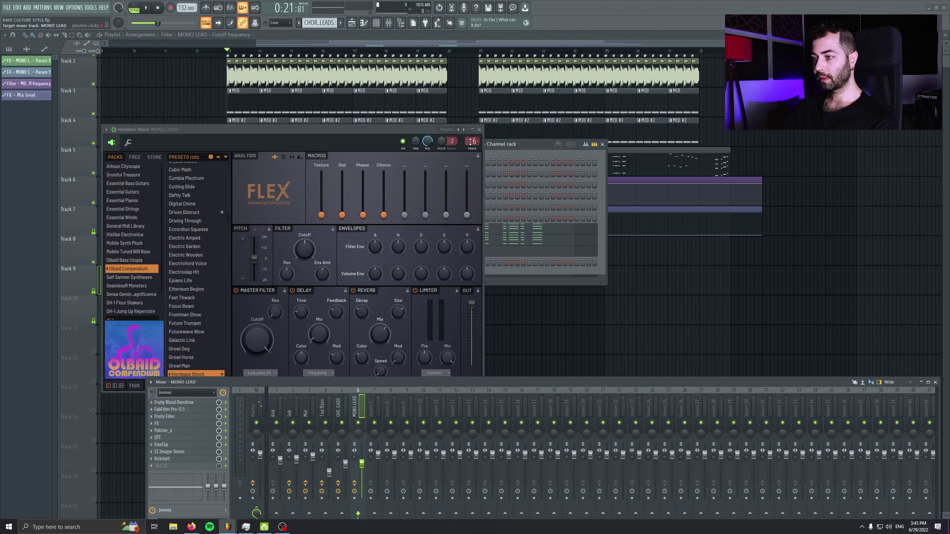
pyautogui.middleClick(375, 405)
# Add Fruity Blood Overdrive with pre-amp about 0.36, Fruity Reeverb 2 and Fruity Parametric EQ 2 with a steep low cut to the STAB track
pyautogui.moveTo(250, 317); pyautogui.dragTo(247, 297)
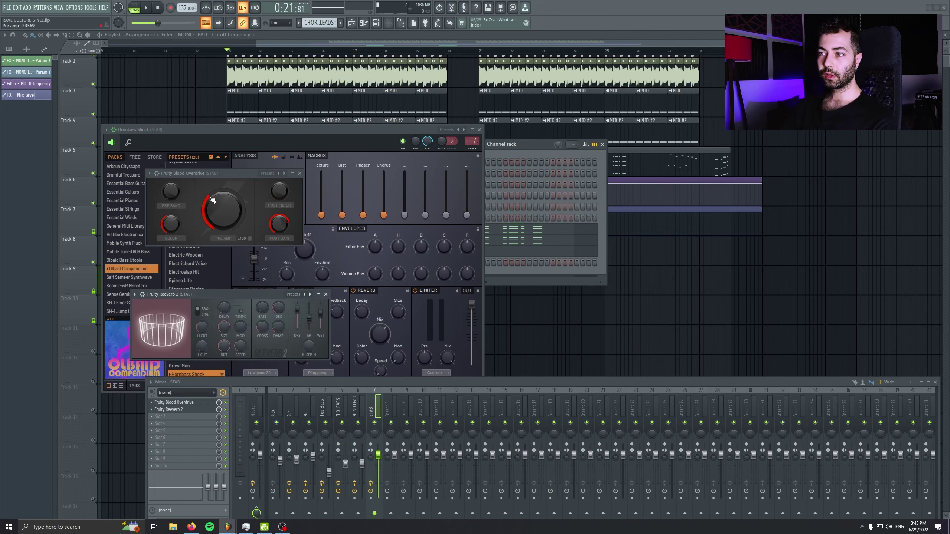
pyautogui.click(197, 420)
pyautogui.click(127, 121)
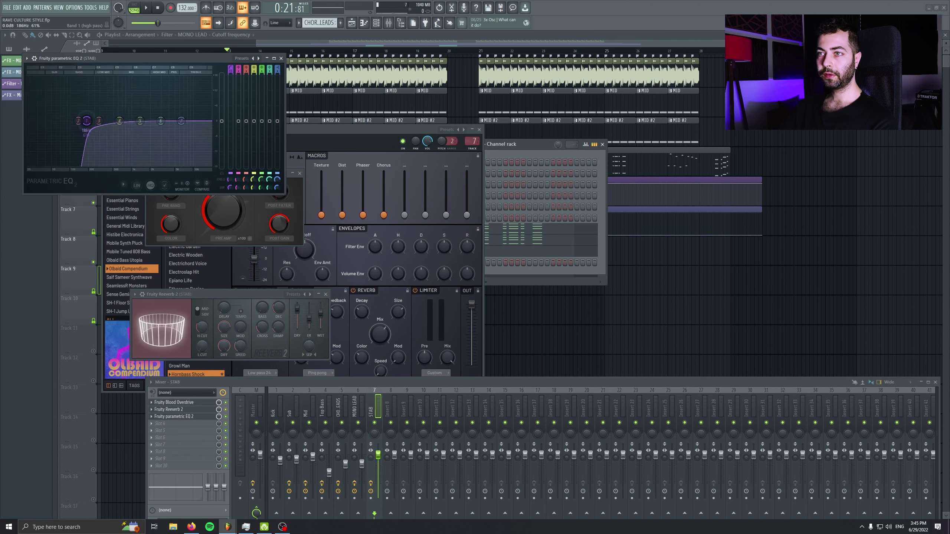
pyautogui.scroll(-3, 89, 122)
pyautogui.moveTo(90, 122); pyautogui.dragTo(92, 123)
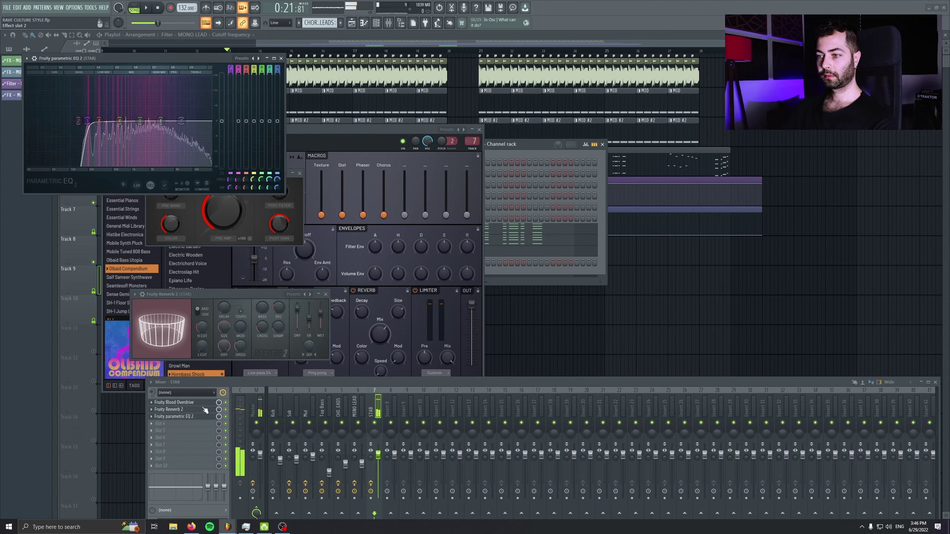
# Add Kickstart to the STAB track, move it to slot 6 and set its mix to about 81%
pyautogui.click(201, 427)
pyautogui.click(173, 452)
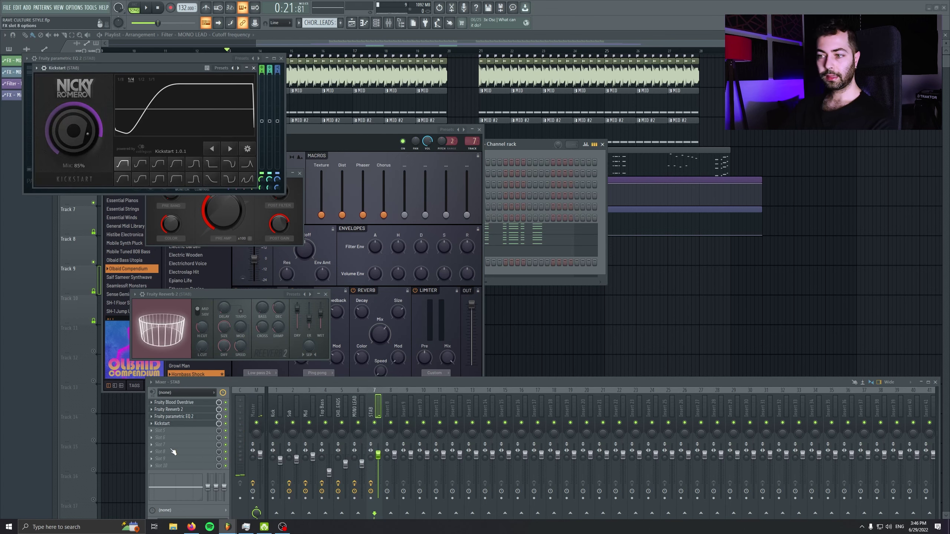
pyautogui.moveTo(168, 432); pyautogui.dragTo(168, 438)
pyautogui.moveTo(115, 69); pyautogui.dragTo(186, 127)
pyautogui.moveTo(147, 187); pyautogui.dragTo(147, 196)
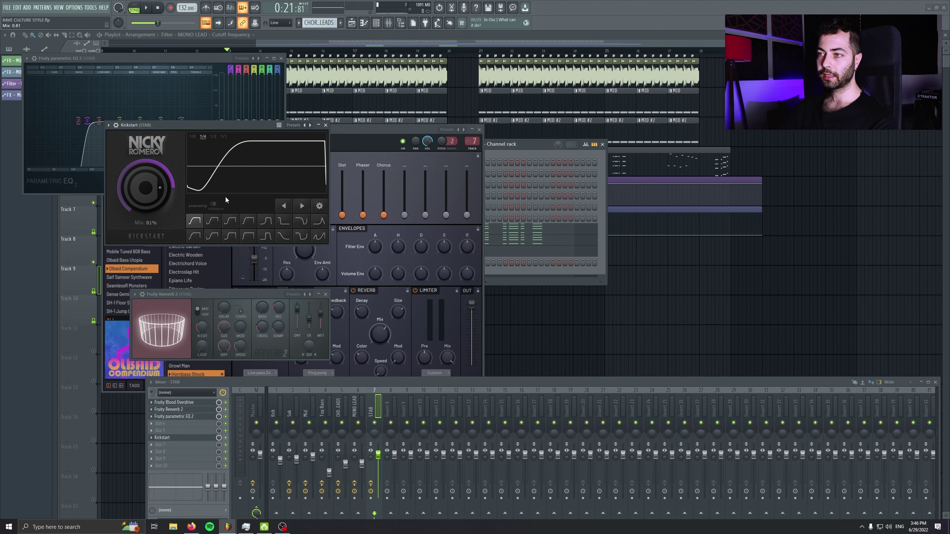
# Close the Kickstart, Parametric EQ 2, FLEX and Blood Overdrive windows and clear the channel rack from the playlist
pyautogui.click(326, 125)
pyautogui.click(281, 58)
pyautogui.click(479, 129)
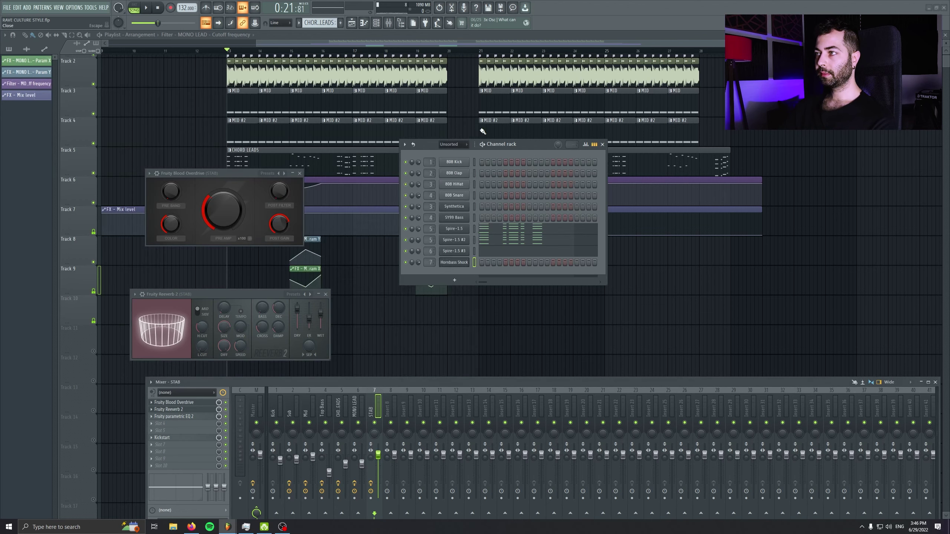
pyautogui.click(300, 174)
pyautogui.rightClick(467, 262)
pyautogui.click(297, 229)
pyautogui.middleClick(156, 188)
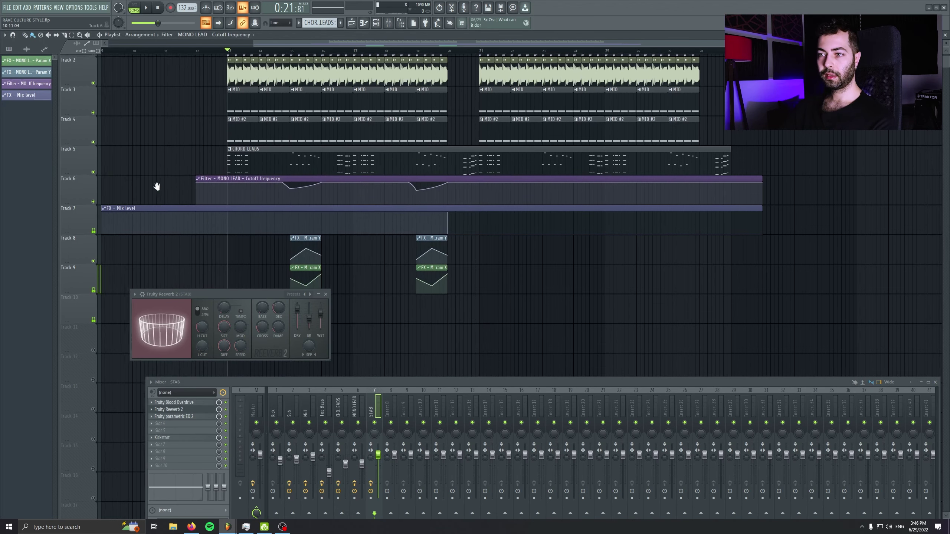
pyautogui.moveTo(157, 186); pyautogui.dragTo(167, 131)
# Create a new pattern for Hornbass Shock and place a single D3 note at bar 1, deleting the D4 note
pyautogui.click(340, 23)
pyautogui.moveTo(33, 304); pyautogui.dragTo(64, 304)
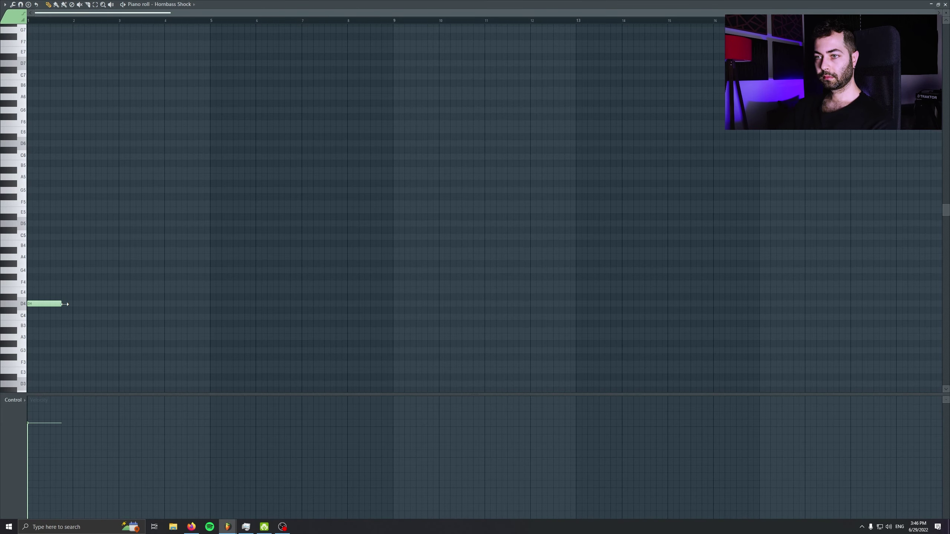
pyautogui.moveTo(30, 372); pyautogui.dragTo(25, 385)
pyautogui.rightClick(40, 304)
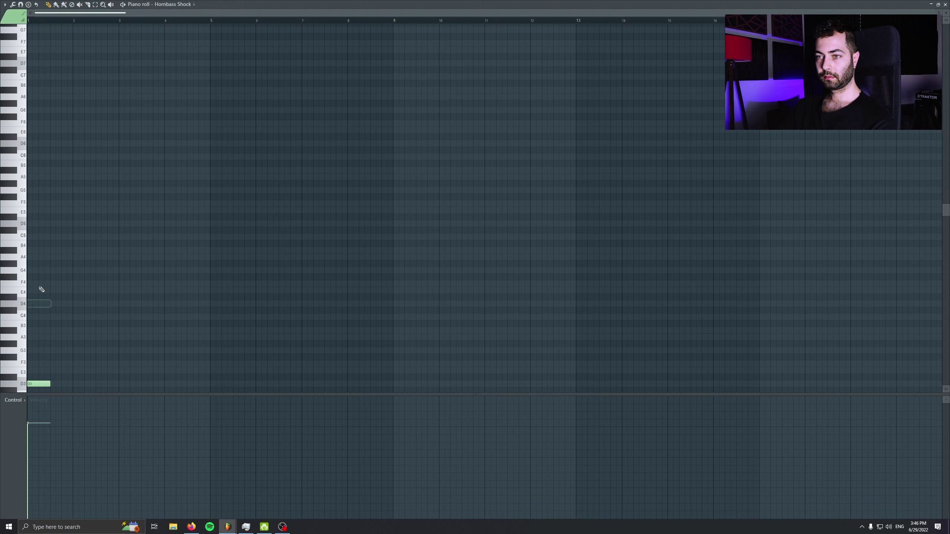
# Shorten the D3 stab note at bar 1 to less than one beat, auditioning each length
pyautogui.press('space')
pyautogui.press('space')
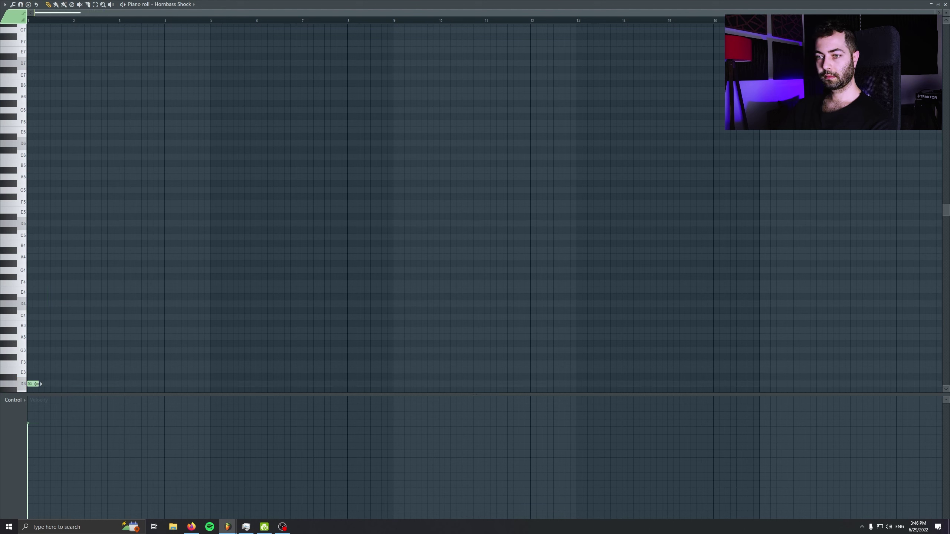
pyautogui.press('space')
pyautogui.press('space')
pyautogui.moveTo(31, 384)
pyautogui.mouseDown()
pyautogui.moveTo(29, 304)
pyautogui.moveTo(35, 383)
pyautogui.mouseUp()
pyautogui.press('space')
pyautogui.press('space')
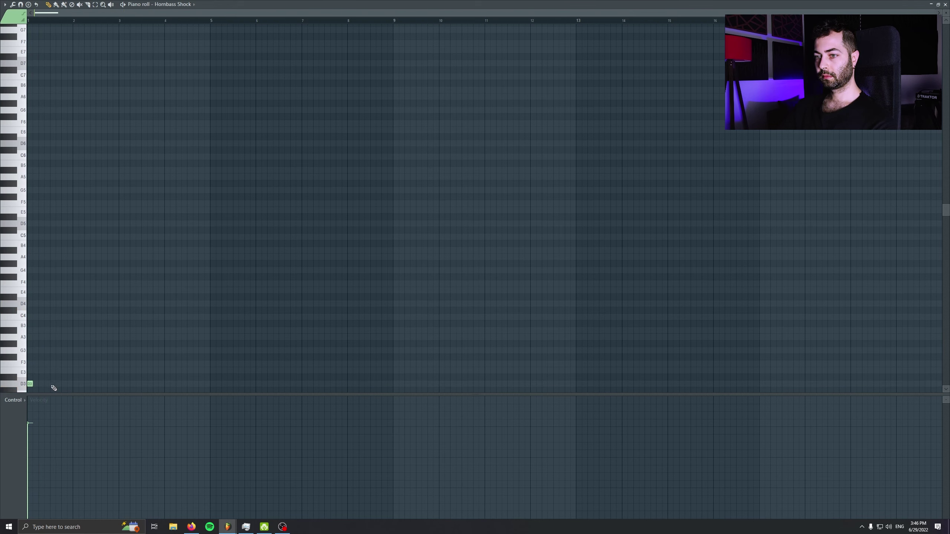
pyautogui.press('space')
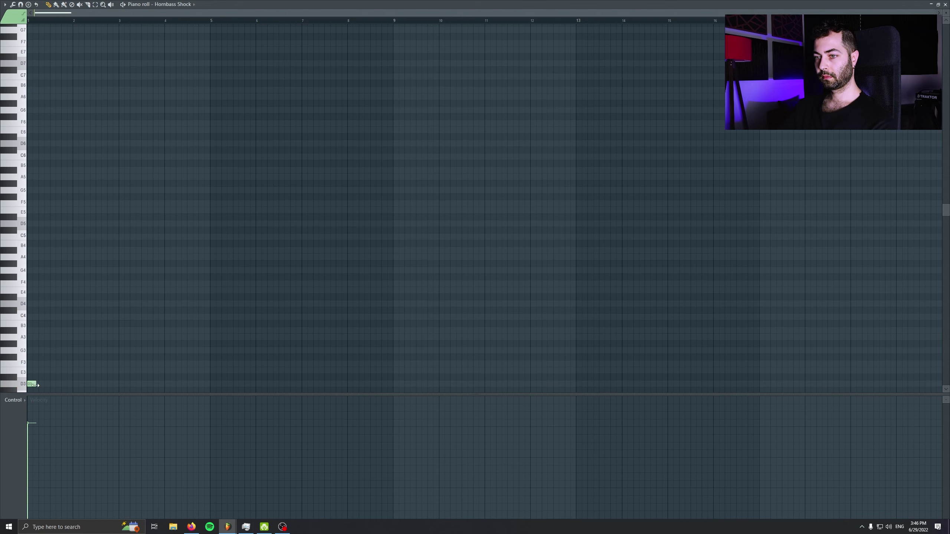
pyautogui.press('space')
pyautogui.scroll(6, 44, 373)
pyautogui.press('space')
pyautogui.scroll(-5, 191, 233)
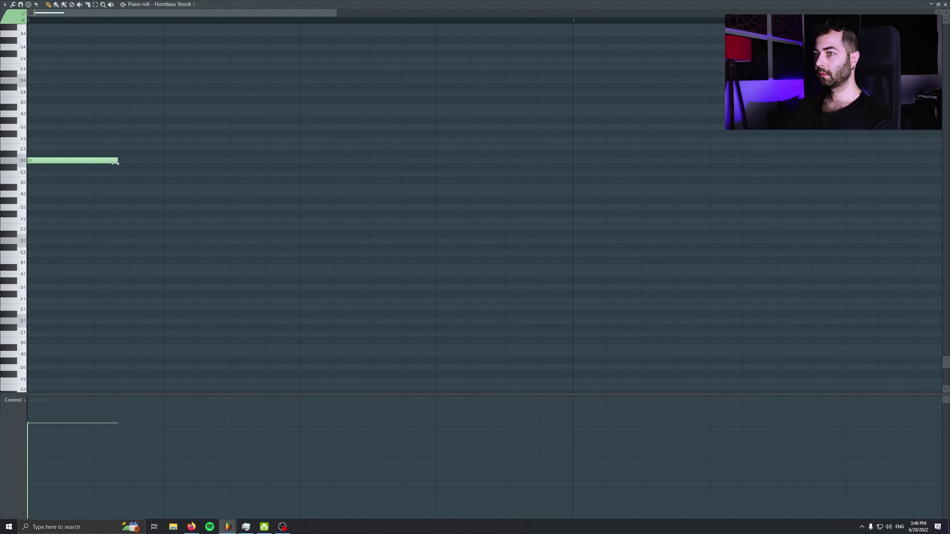
# Add matching D3 stab notes at bars 5, 9 and 13 while the pattern plays
pyautogui.press('space')
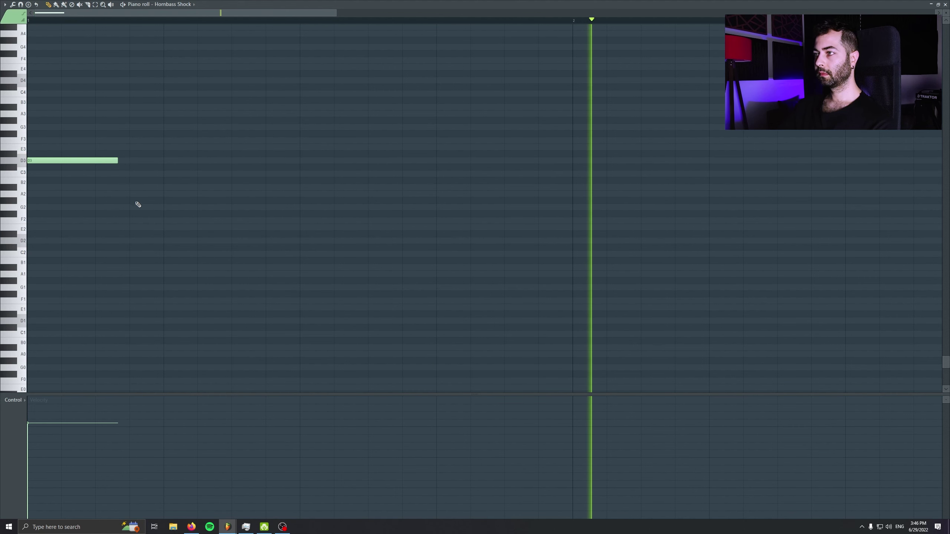
pyautogui.scroll(-3, 114, 239)
pyautogui.click(764, 161)
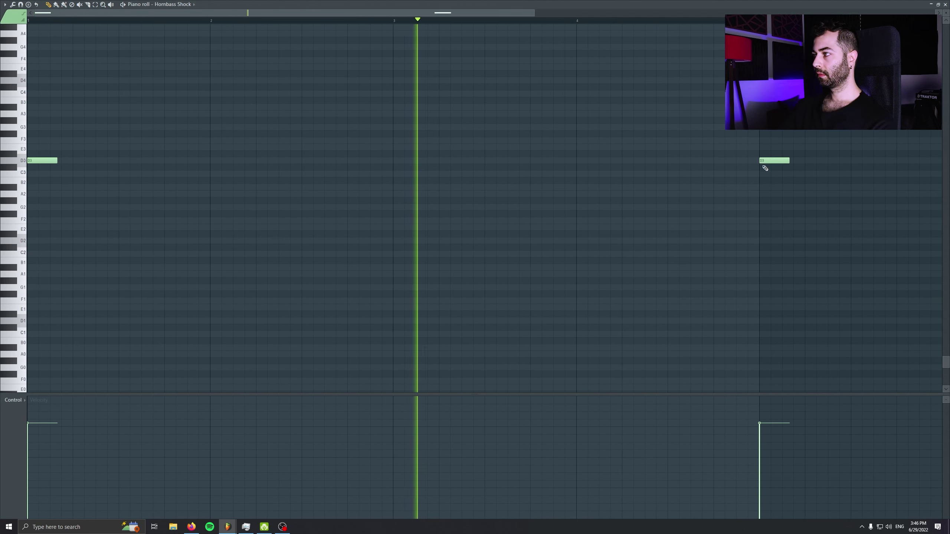
pyautogui.scroll(-3, 472, 199)
pyautogui.click(842, 161)
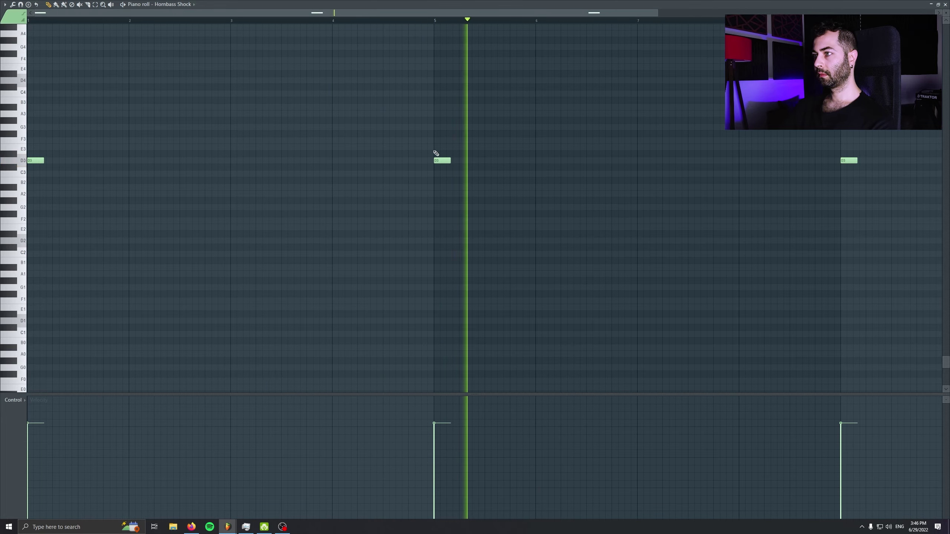
pyautogui.scroll(-2, 292, 260)
pyautogui.scroll(-1, 509, 215)
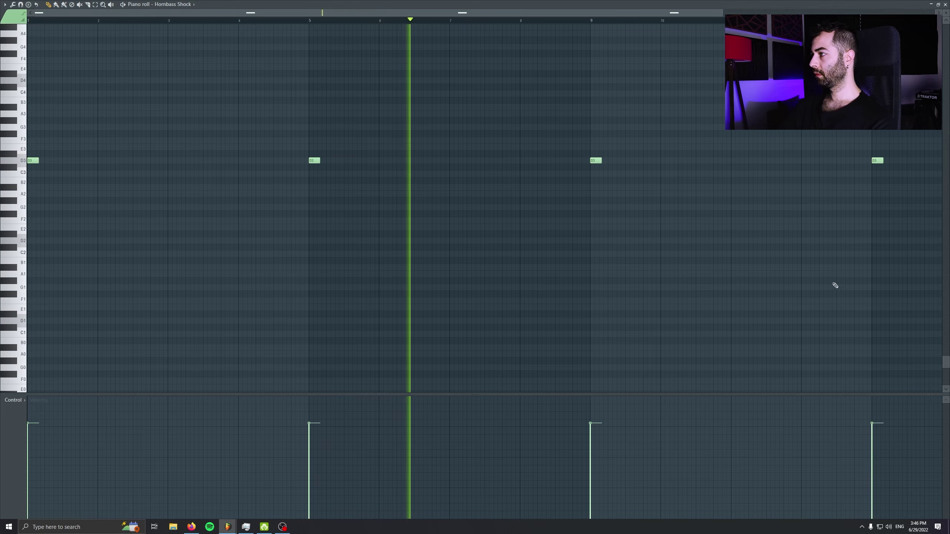
# Lay the STAB pattern along Track 10 up to the end of the chord leads clip, delete the surplus copy and save the project
pyautogui.press('F7')
pyautogui.moveTo(645, 259); pyautogui.dragTo(742, 259)
pyautogui.click(818, 257)
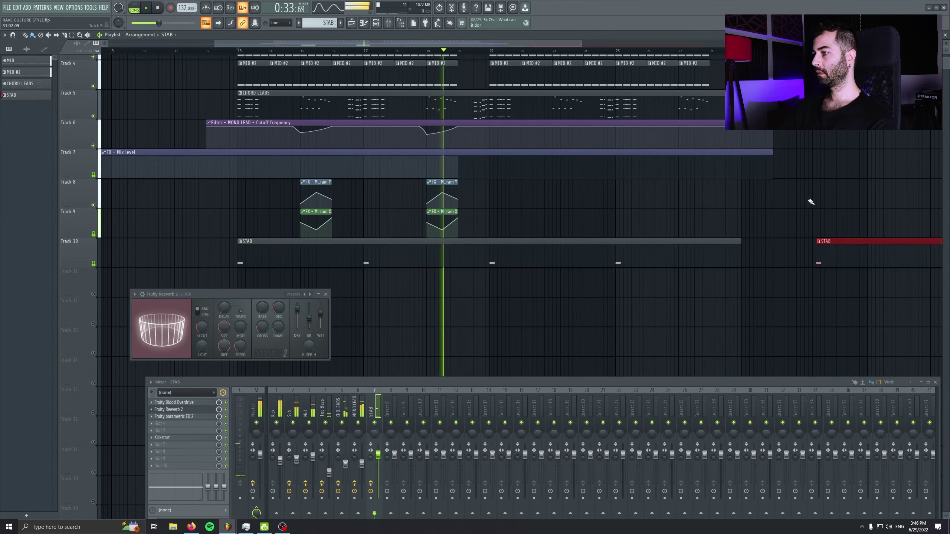
pyautogui.press('Delete')
pyautogui.scroll(-2, 600, 270)
pyautogui.hotkey('ctrl', 's')
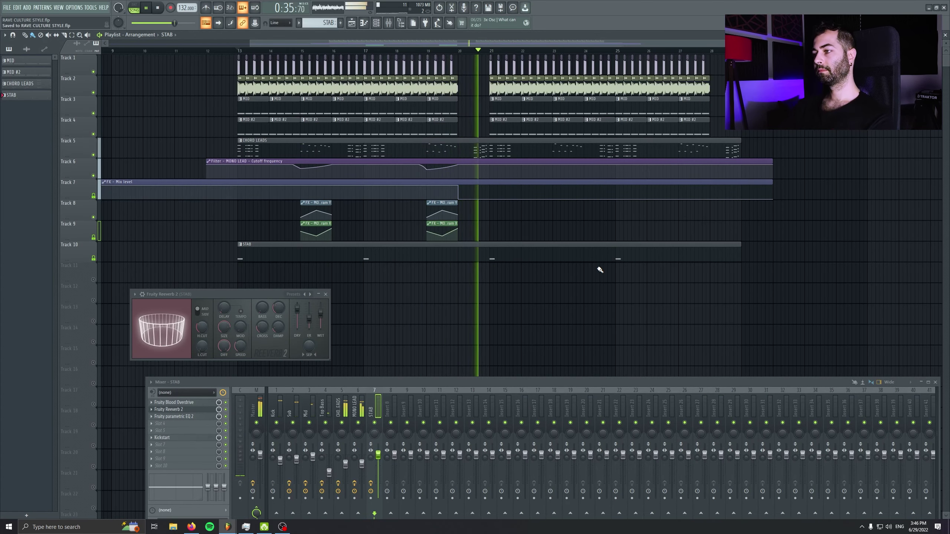
# Mute the CHORD LEADS and MONO LEAD mixer tracks and set the STAB fader to 91% (-2.1 dB) while auditioning
pyautogui.click(357, 424)
pyautogui.click(342, 423)
pyautogui.press('space')
pyautogui.press('space')
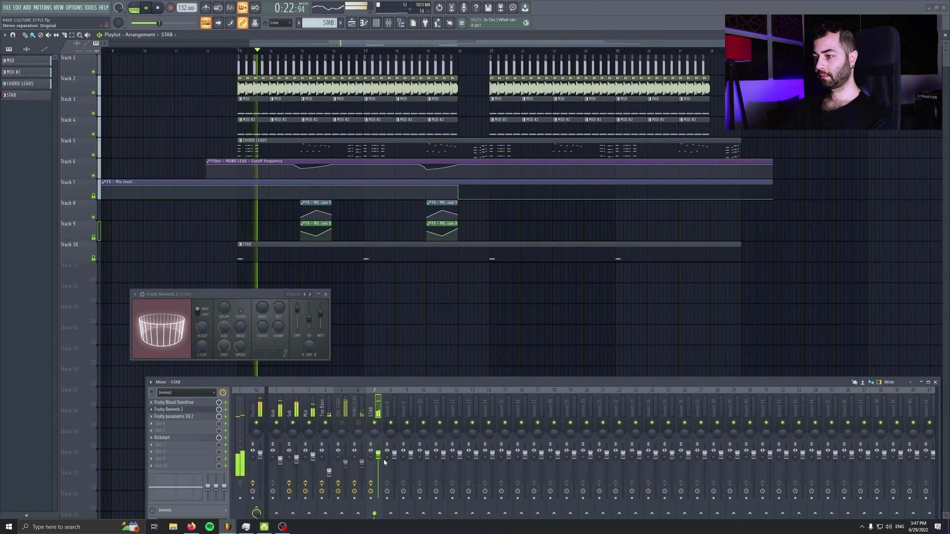
pyautogui.moveTo(378, 456); pyautogui.dragTo(378, 459)
pyautogui.press('space')
pyautogui.press('space')
pyautogui.press('space')
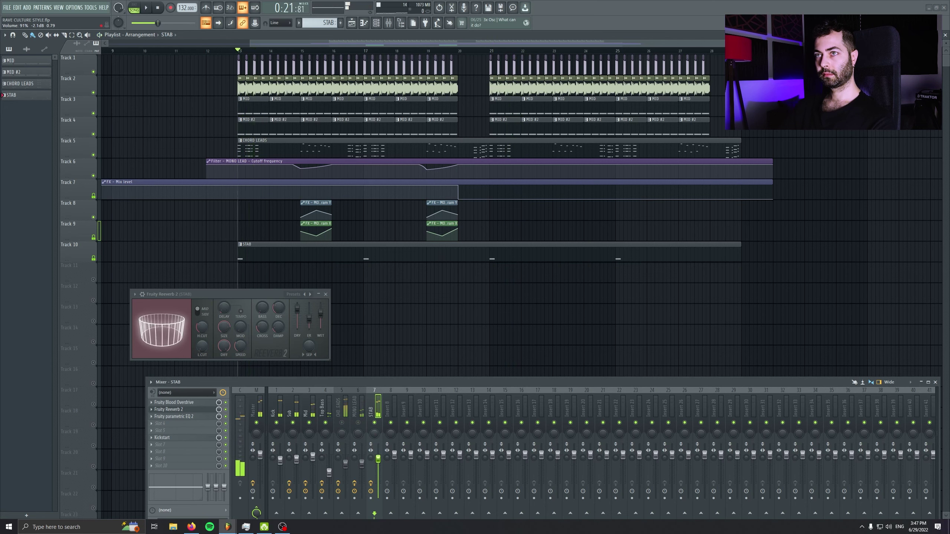
pyautogui.press('space')
# Place the VEC1 Sounds Acid 41 C sample on Track 11 and set its channel volume to 36%, closing the Reeverb window
pyautogui.click(325, 294)
pyautogui.click(526, 312)
pyautogui.rightClick(527, 312)
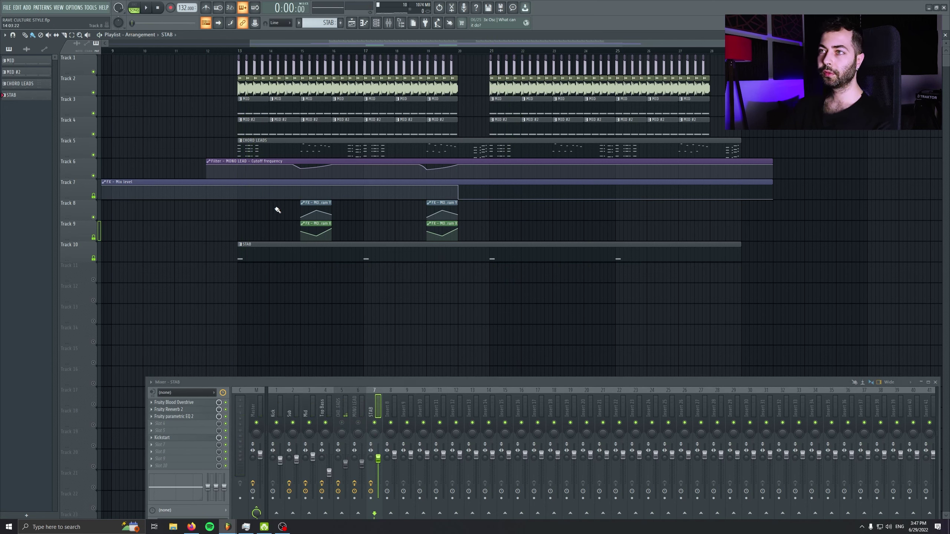
pyautogui.scroll(3, 258, 348)
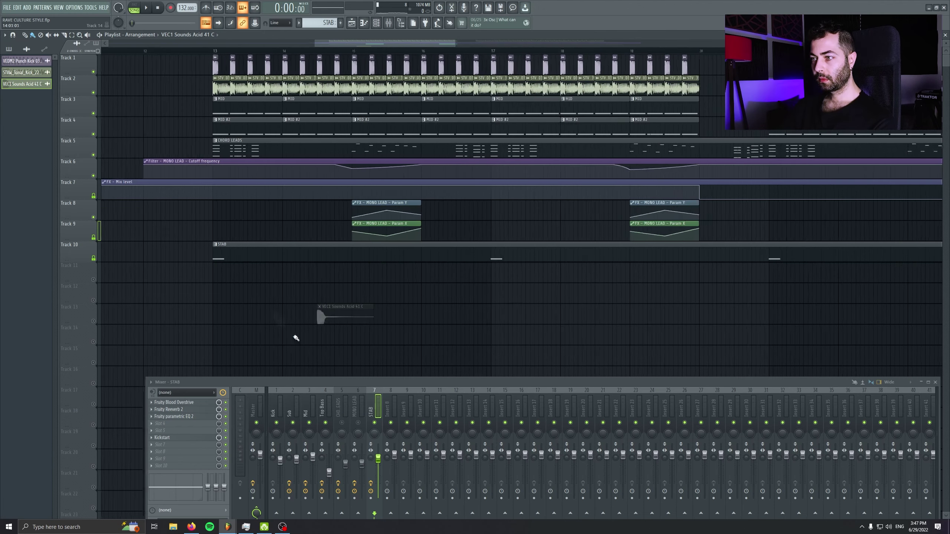
pyautogui.moveTo(361, 309); pyautogui.dragTo(334, 266)
pyautogui.doubleClick(334, 266)
pyautogui.moveTo(19, 44); pyautogui.dragTo(151, 94)
pyautogui.click(203, 245)
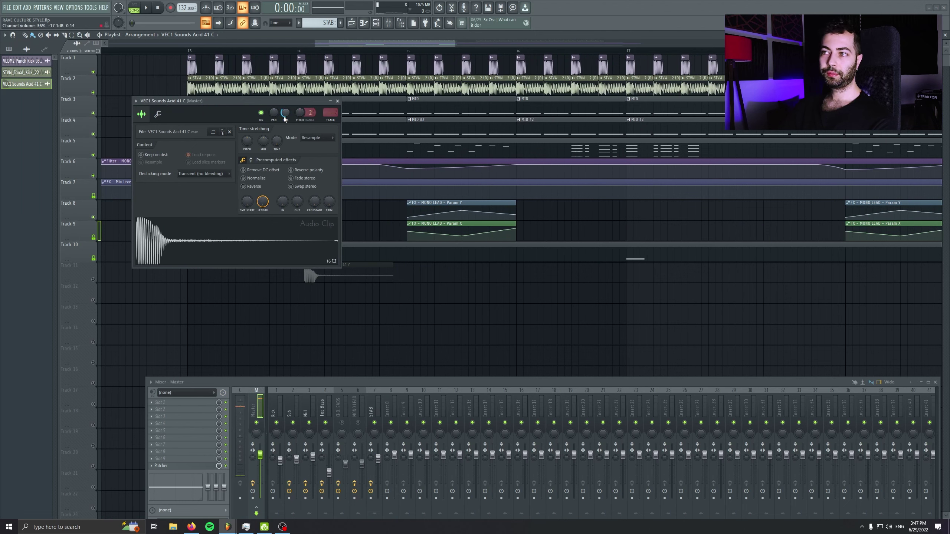
# Route the acid sample to mixer track 8 and name that track Acid
pyautogui.hotkey('ctrl', 'shift', 'l')
pyautogui.doubleClick(395, 397)
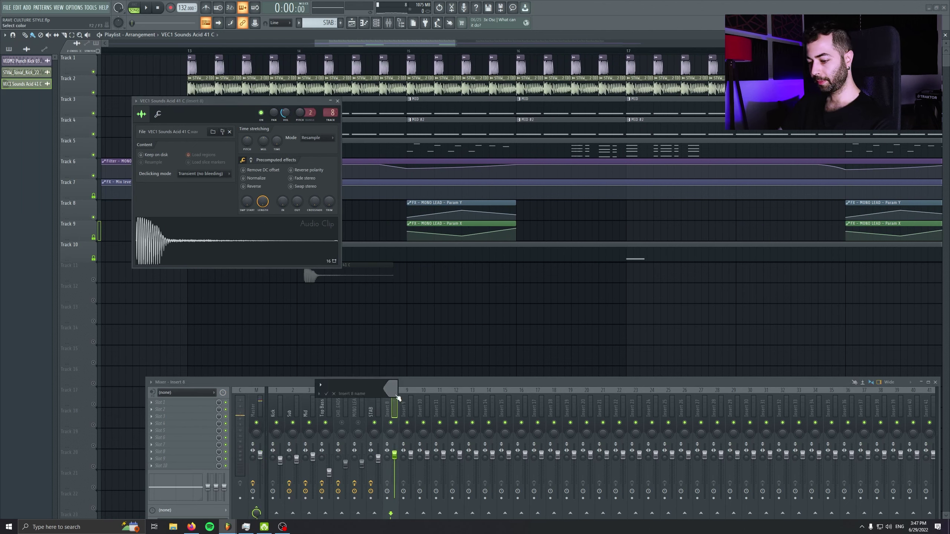
pyautogui.write('Ac')
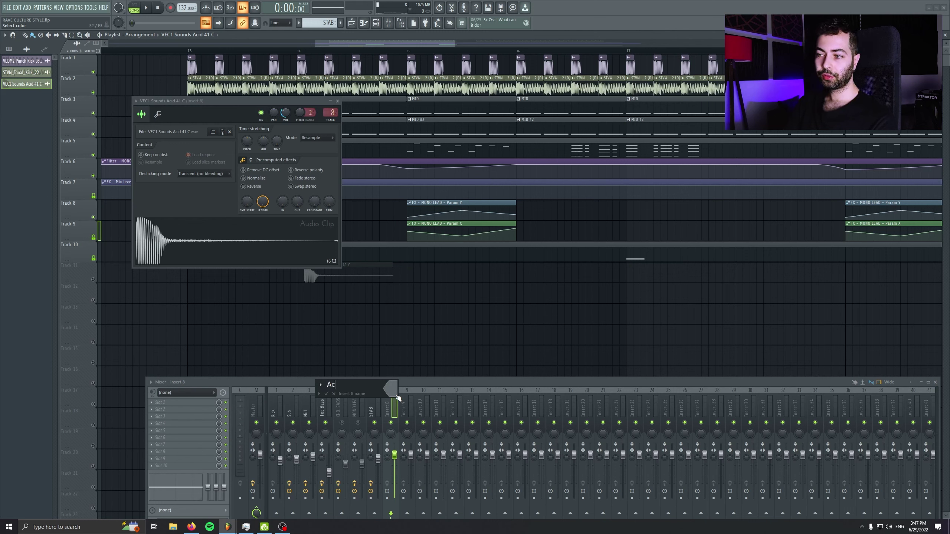
pyautogui.write("'d")
pyautogui.press('Return')
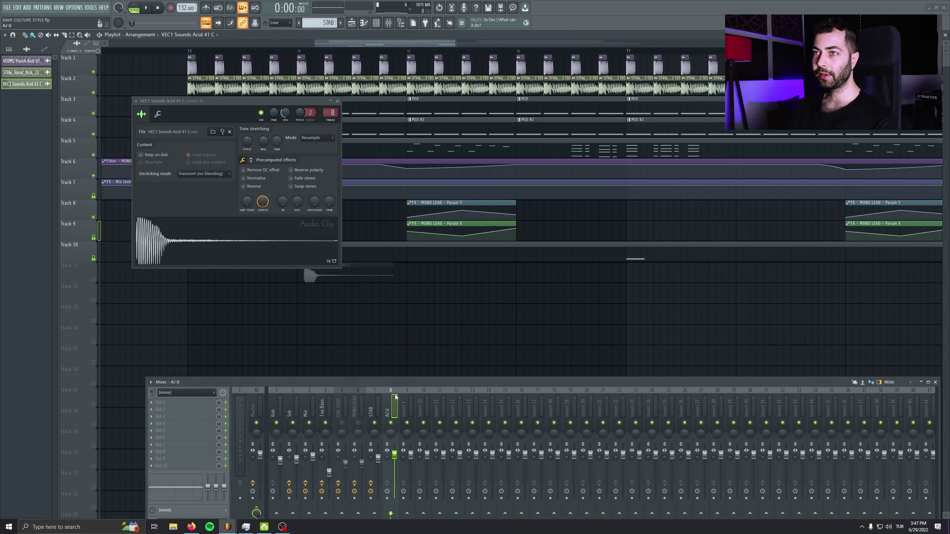
pyautogui.doubleClick(395, 395)
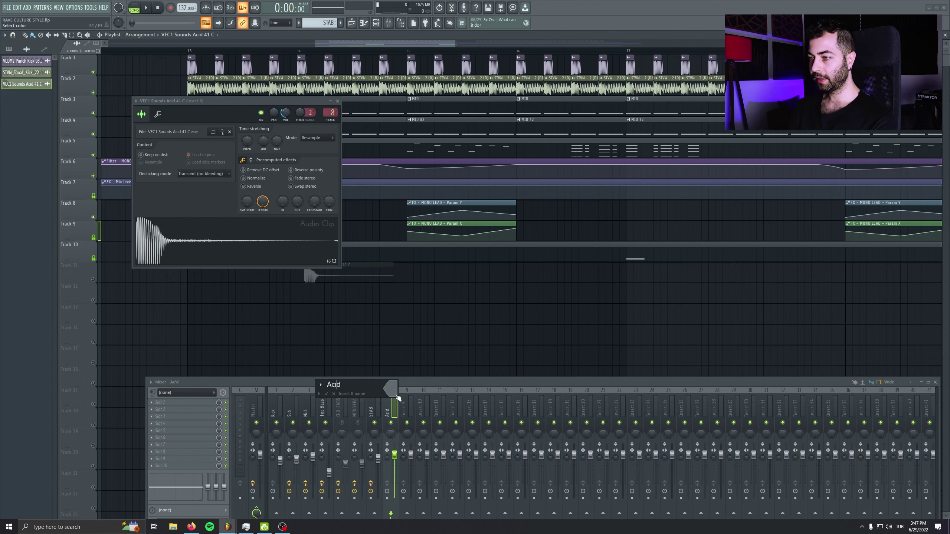
pyautogui.write('i')
pyautogui.press('Return')
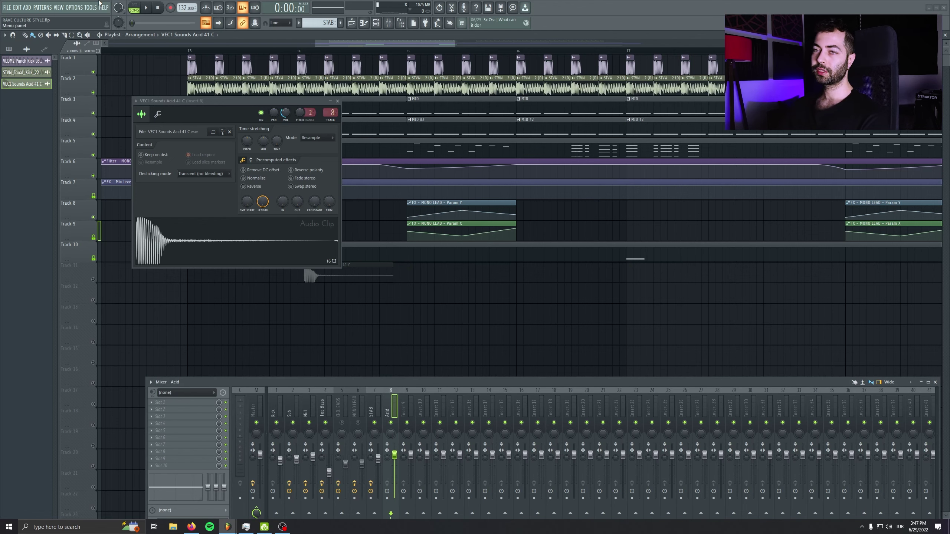
# Enable Track 11 and position two shortened acid clips just before bar 15, starting the first at step 12 of bar 14
pyautogui.moveTo(249, 101); pyautogui.dragTo(322, 339)
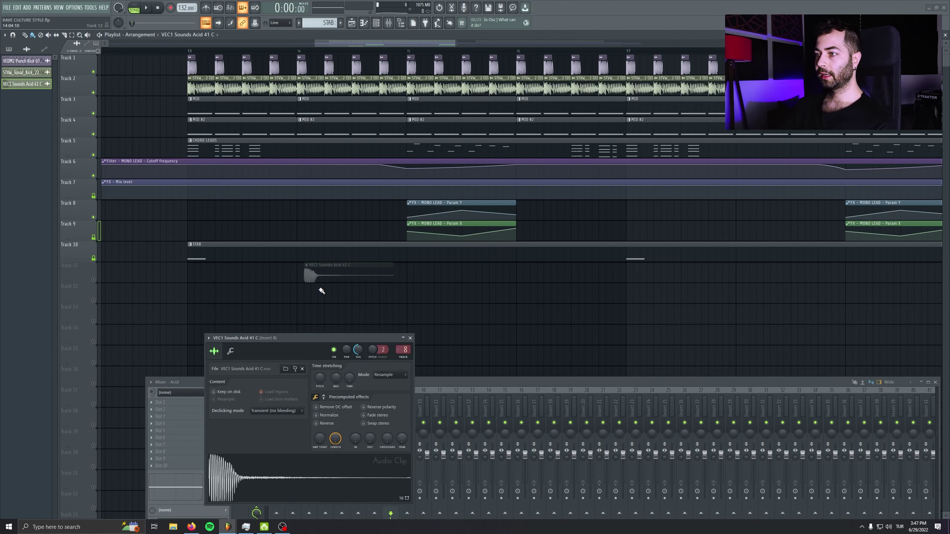
pyautogui.moveTo(300, 275)
pyautogui.mouseDown()
pyautogui.moveTo(296, 225)
pyautogui.moveTo(368, 228)
pyautogui.mouseUp()
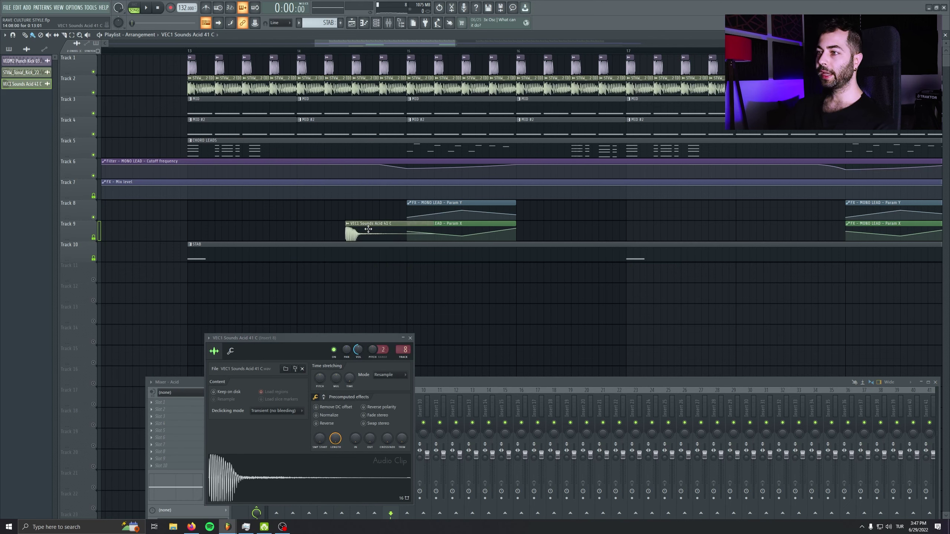
pyautogui.moveTo(309, 139); pyautogui.dragTo(369, 153)
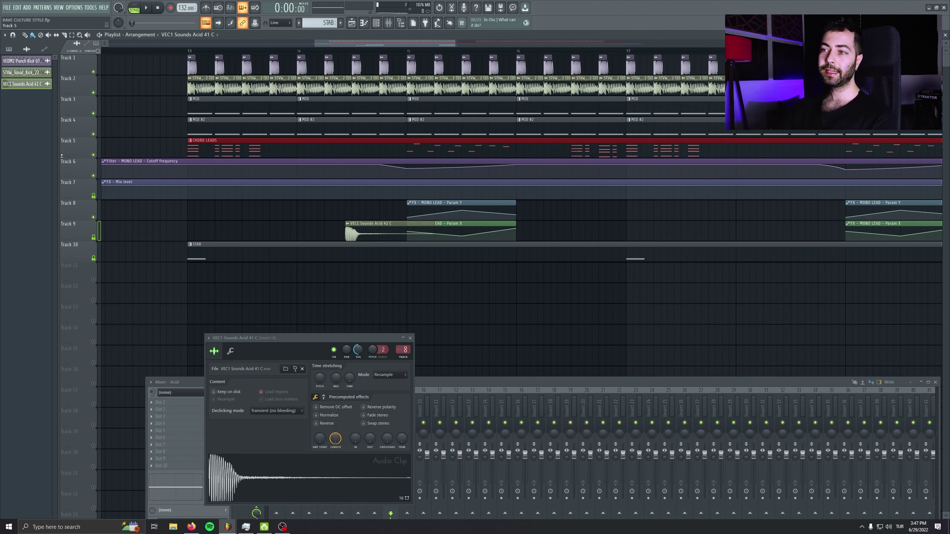
pyautogui.moveTo(359, 236); pyautogui.dragTo(347, 285)
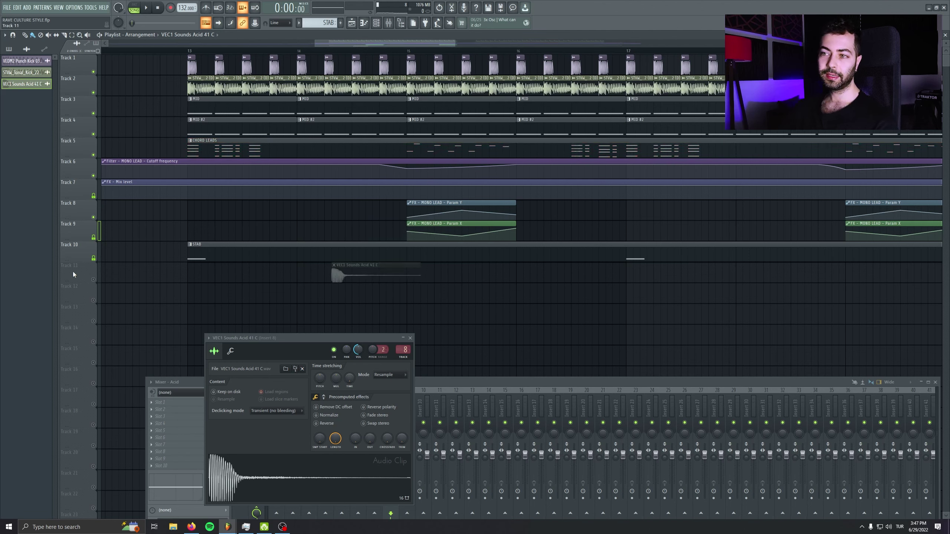
pyautogui.click(93, 279)
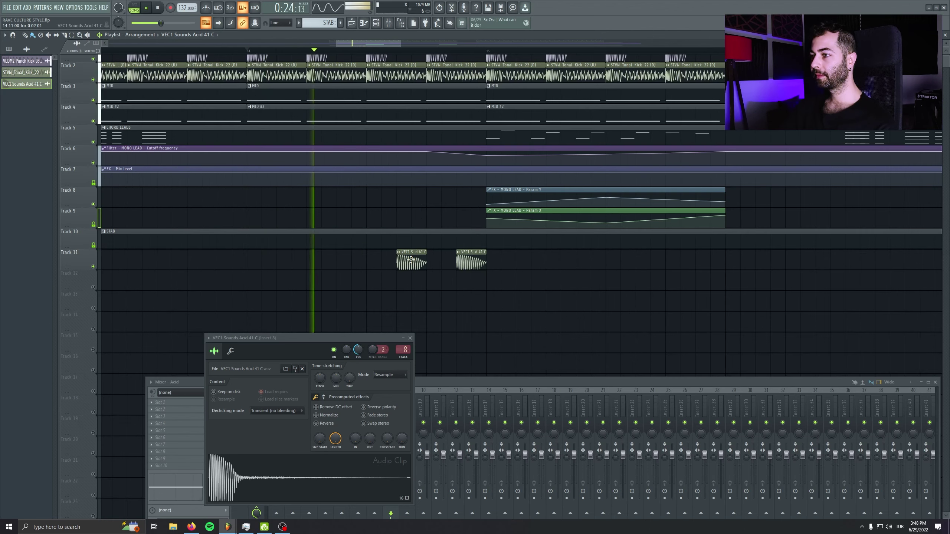
pyautogui.moveTo(405, 262); pyautogui.dragTo(424, 262)
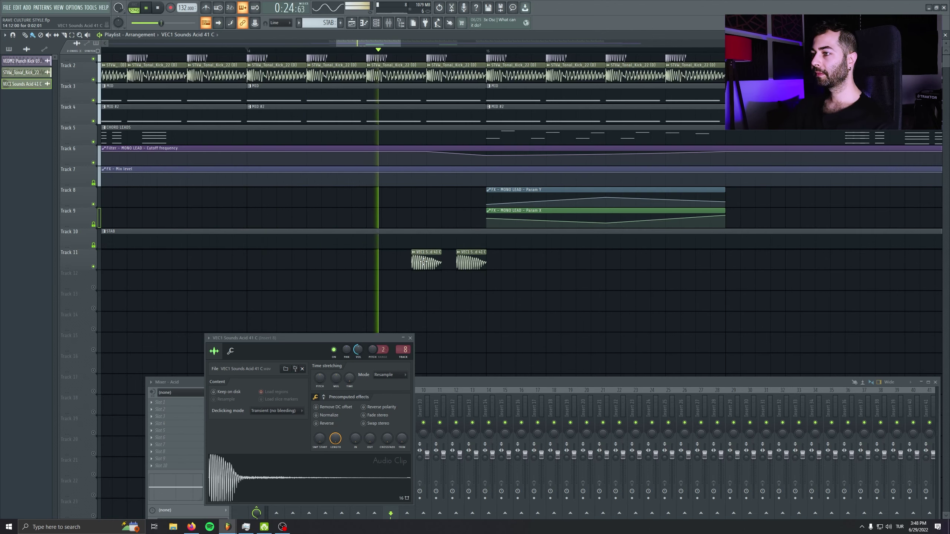
pyautogui.press('space')
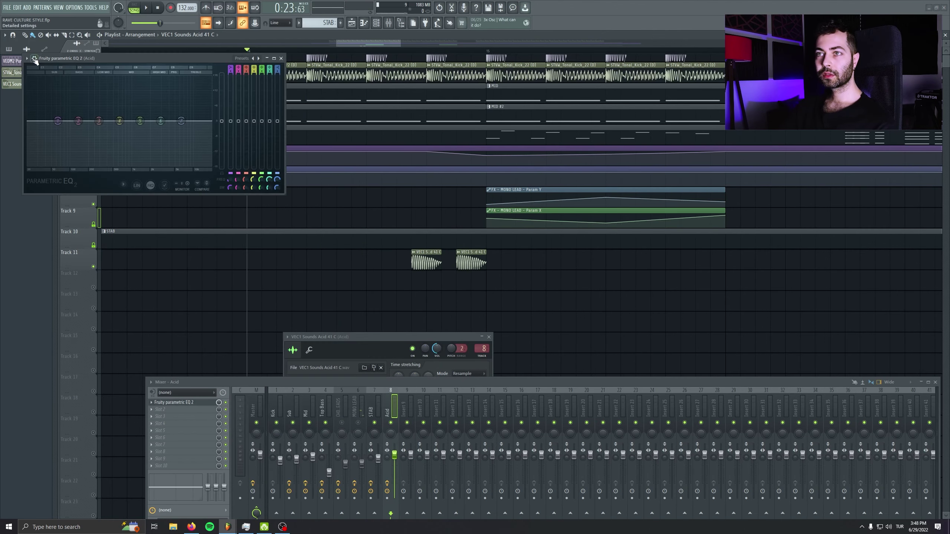
# Load the LOWCUT preset in the Acid track's Parametric EQ 2 and shift the cutoff to a higher frequency
pyautogui.click(26, 59)
pyautogui.moveTo(75, 185)
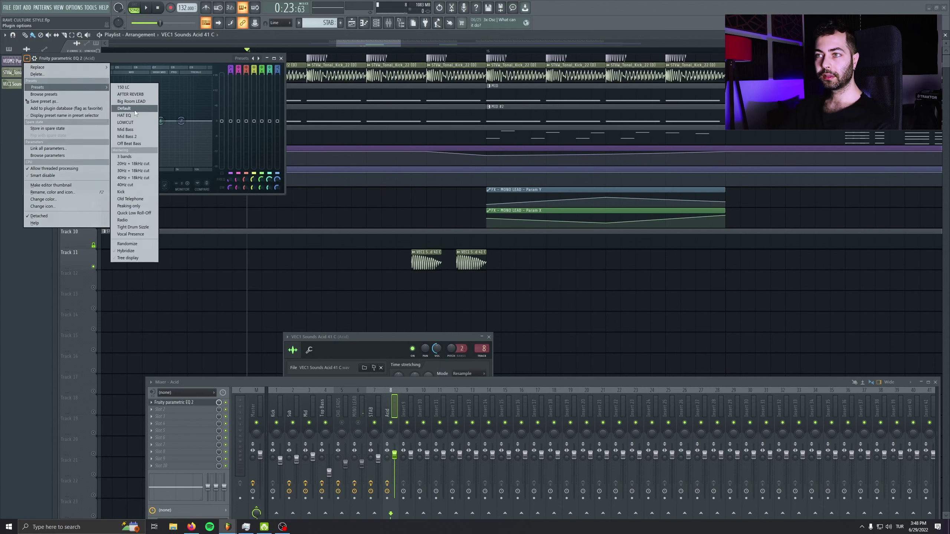
pyautogui.click(134, 122)
pyautogui.moveTo(57, 121); pyautogui.dragTo(89, 121)
# Copy Patcher_4 from CHORD LEADS to the Acid track and set the time of its Fruity Delay 2 to 5:00 while auditioning
pyautogui.click(377, 408)
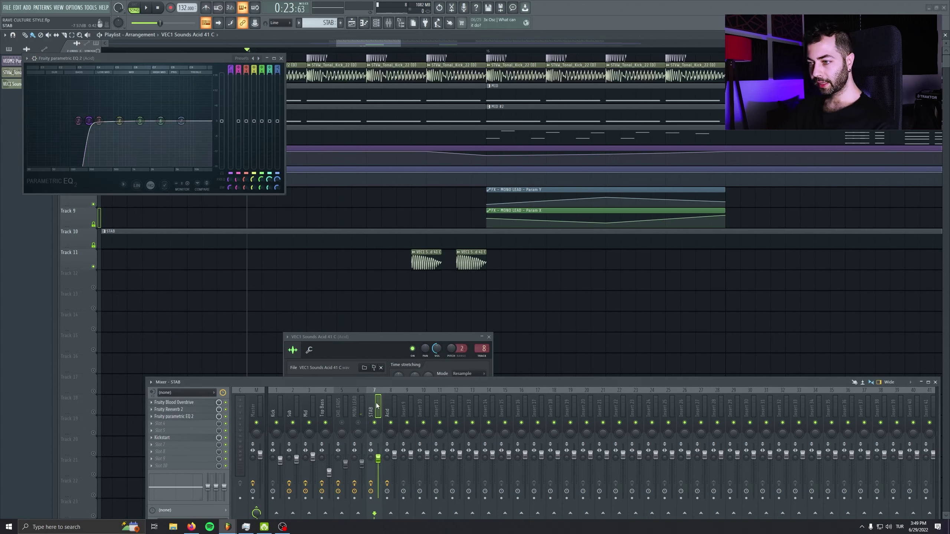
pyautogui.click(329, 403)
pyautogui.click(349, 402)
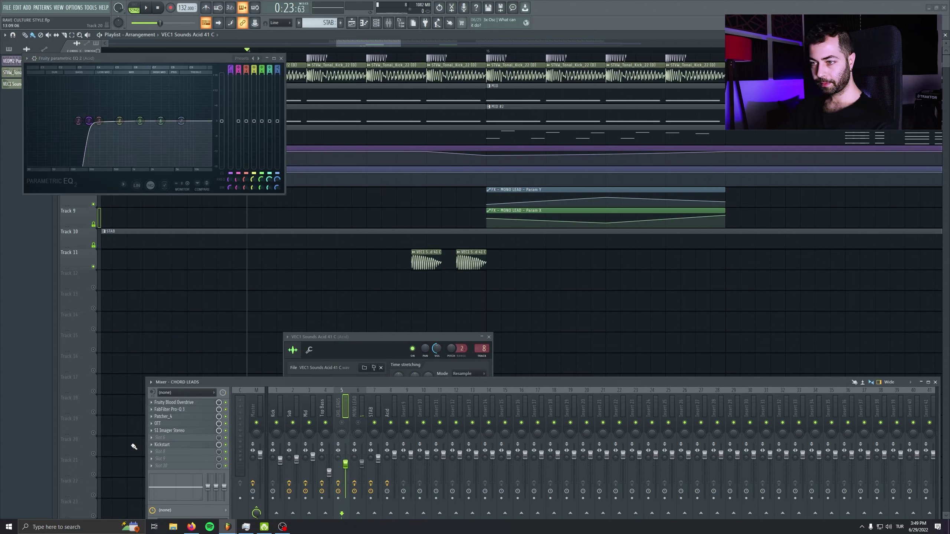
pyautogui.click(151, 418)
pyautogui.moveTo(166, 377); pyautogui.dragTo(395, 404)
pyautogui.click(76, 78)
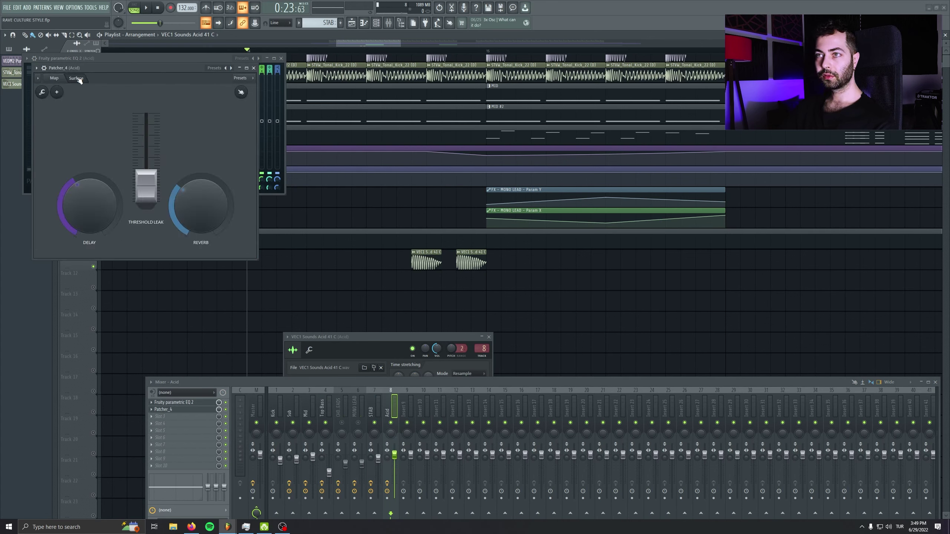
pyautogui.moveTo(97, 68); pyautogui.dragTo(110, 111)
pyautogui.press('space')
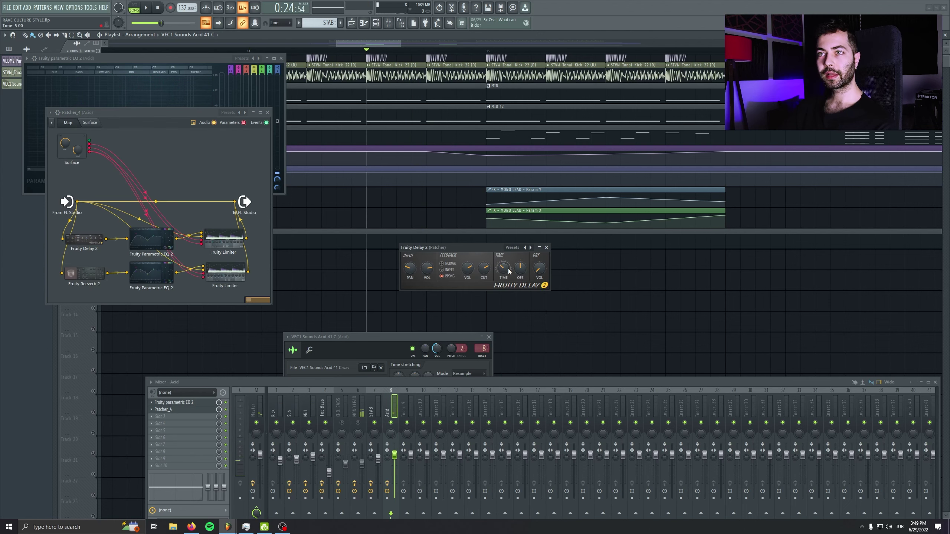
pyautogui.press('space')
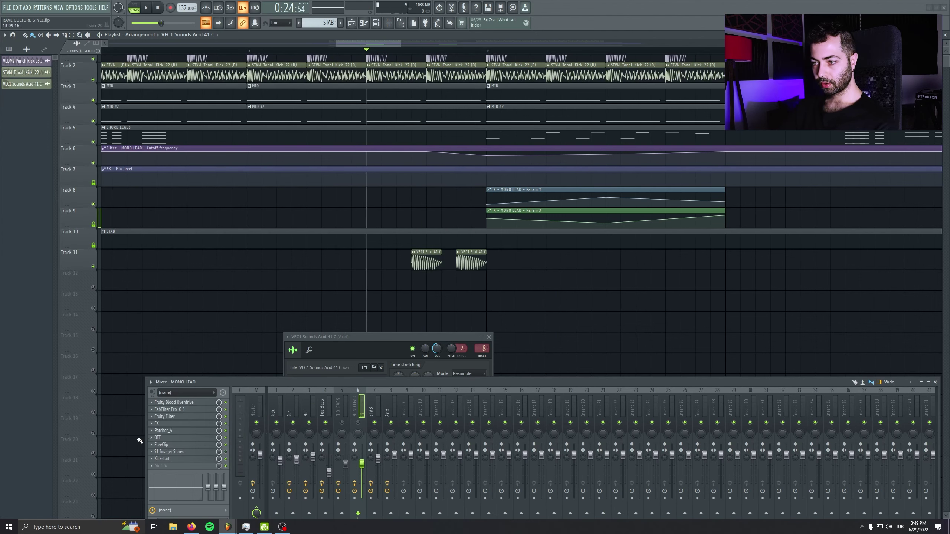
# Copy the OTT compressor from MONO LEAD to the Acid track after Patcher_4 and audition the result
pyautogui.click(153, 440)
pyautogui.moveTo(166, 393); pyautogui.dragTo(396, 400)
pyautogui.moveTo(176, 409); pyautogui.dragTo(185, 420)
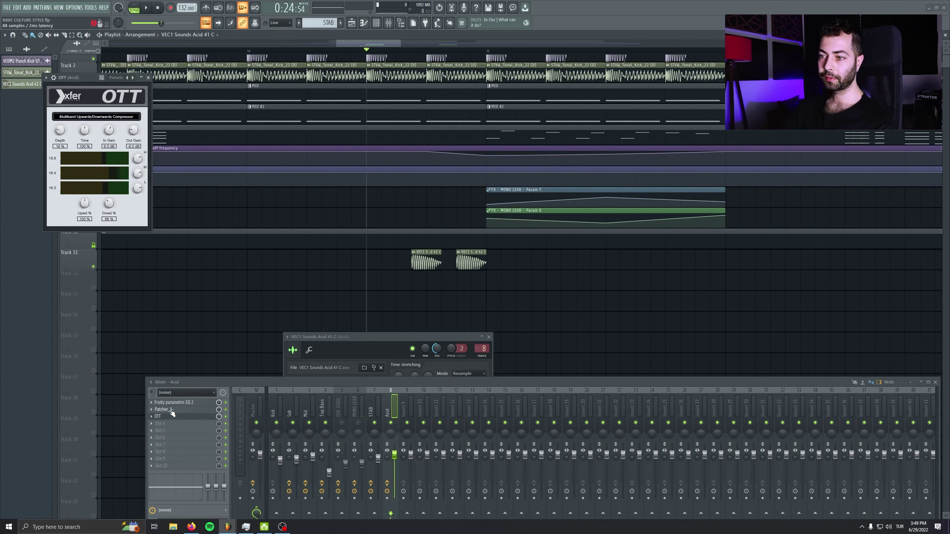
pyautogui.press('space')
pyautogui.press('space')
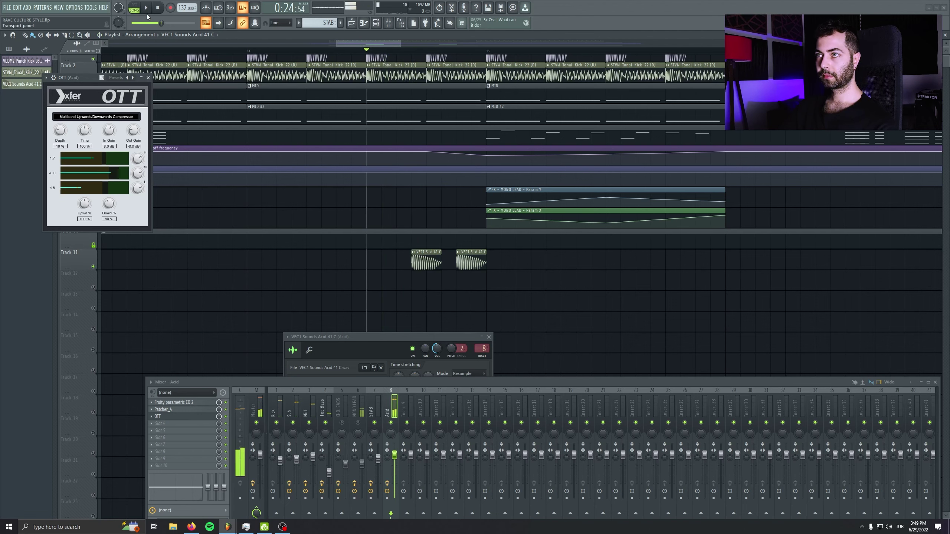
pyautogui.click(157, 7)
# Copy Kickstart from the Top Bass track to the Acid track, choose its first curve shape and play the track
pyautogui.click(324, 408)
pyautogui.click(151, 430)
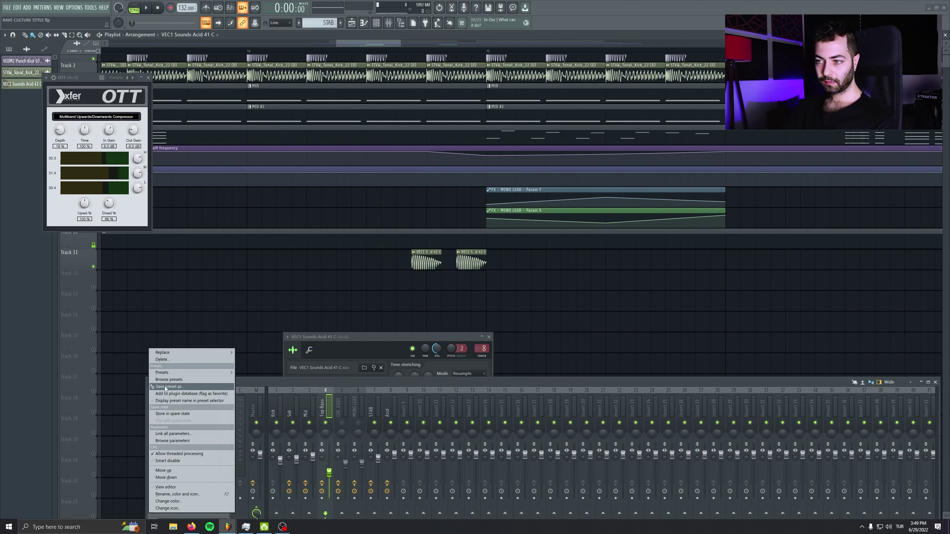
pyautogui.moveTo(165, 387); pyautogui.dragTo(393, 402)
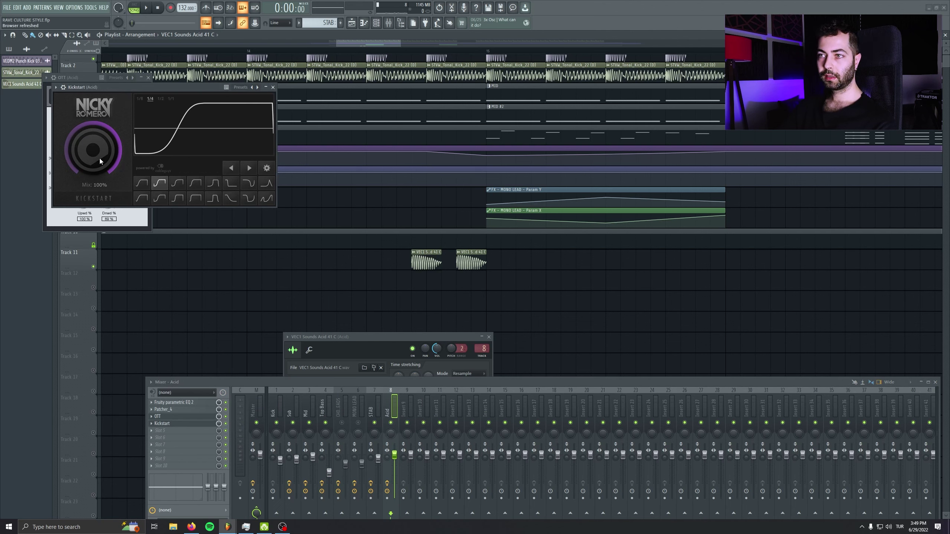
pyautogui.click(139, 183)
pyautogui.moveTo(146, 88); pyautogui.dragTo(206, 161)
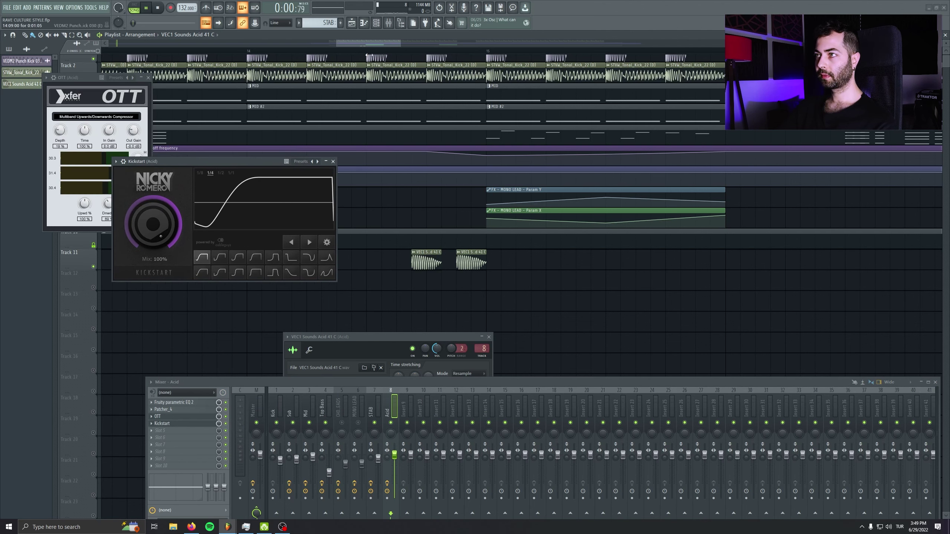
pyautogui.press('space')
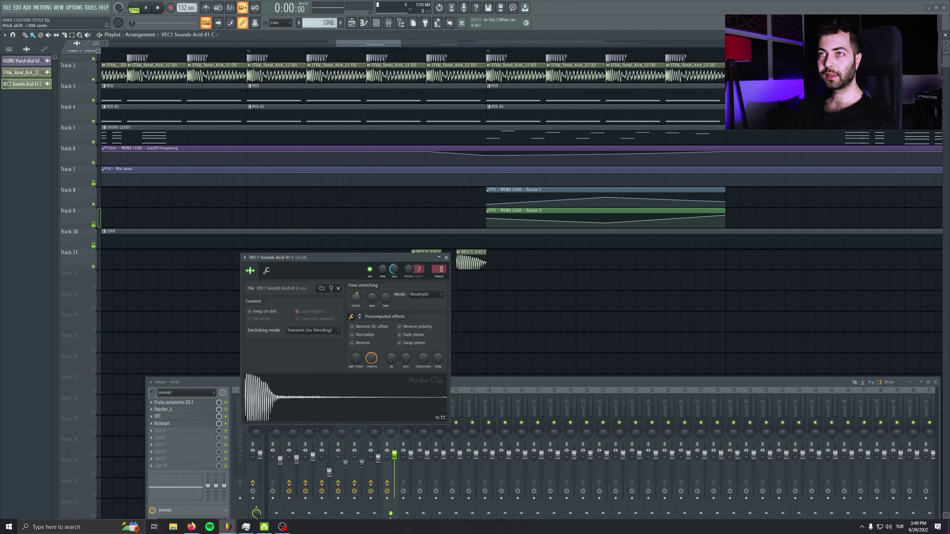
# Set the acid sample's pitch shift to +200 cents and close its channel window
pyautogui.moveTo(357, 298); pyautogui.dragTo(361, 301)
pyautogui.click(445, 258)
pyautogui.scroll(-2, 244, 266)
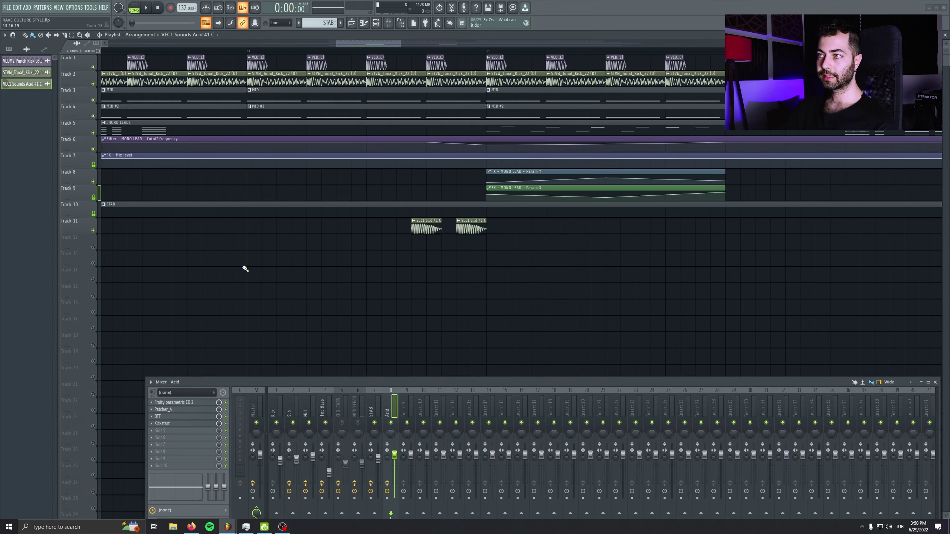
# Make one of the two acid clips before bar 15 unique and pan the two acid channels apart
pyautogui.scroll(-3, 244, 266)
pyautogui.rightClick(316, 221)
pyautogui.click(335, 276)
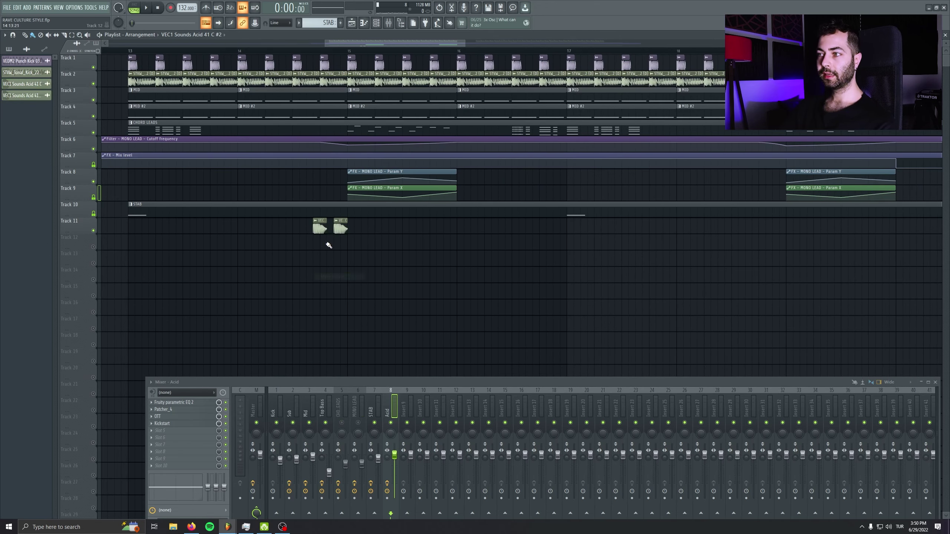
pyautogui.doubleClick(317, 227)
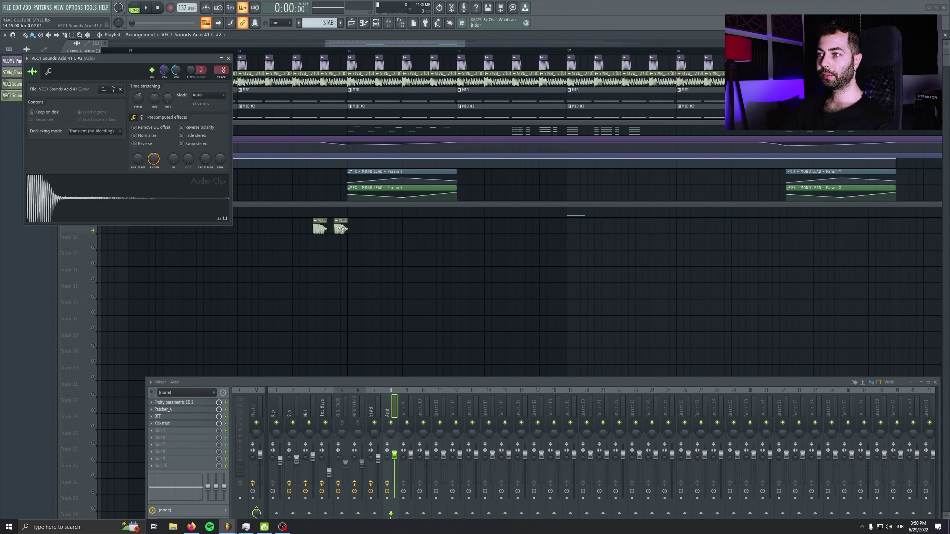
pyautogui.doubleClick(342, 229)
# Copy the acid clip pair along Track 11 so it repeats every four bars, ending at bars 19, 23 and 27
pyautogui.moveTo(378, 227); pyautogui.dragTo(752, 227)
pyautogui.press('space')
pyautogui.scroll(-4, 531, 220)
pyautogui.moveTo(617, 229); pyautogui.dragTo(621, 228)
pyautogui.moveTo(648, 226)
pyautogui.mouseDown()
pyautogui.moveTo(392, 229)
pyautogui.moveTo(796, 238)
pyautogui.mouseUp()
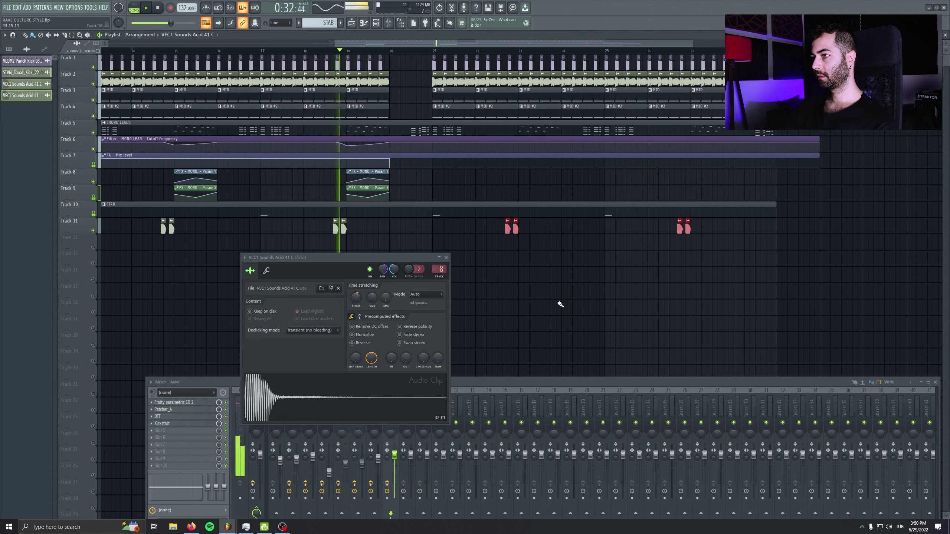
# Lower the Acid mixer fader, then set STAB to 81% and MONO LEAD to 73% while playing from bar 13
pyautogui.moveTo(560, 304); pyautogui.dragTo(672, 249)
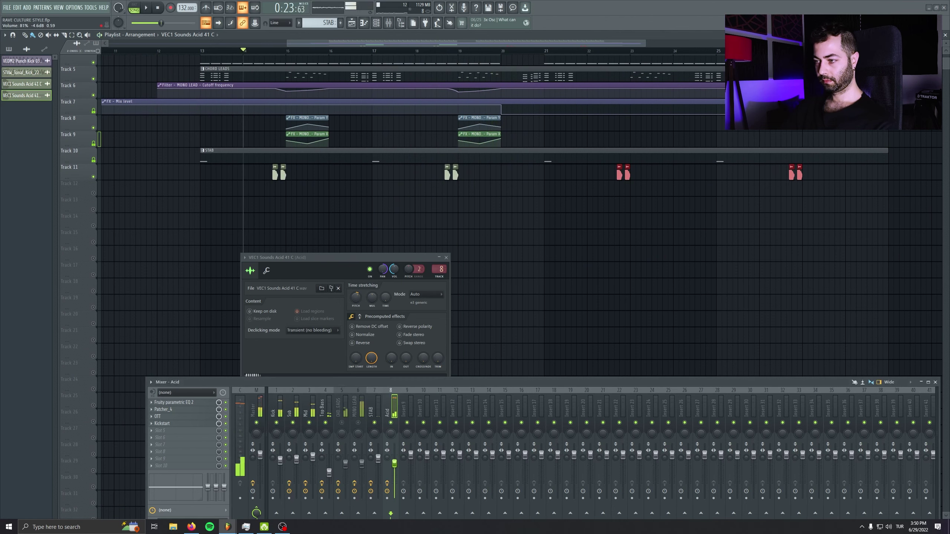
pyautogui.moveTo(394, 463); pyautogui.dragTo(395, 466)
pyautogui.click(203, 52)
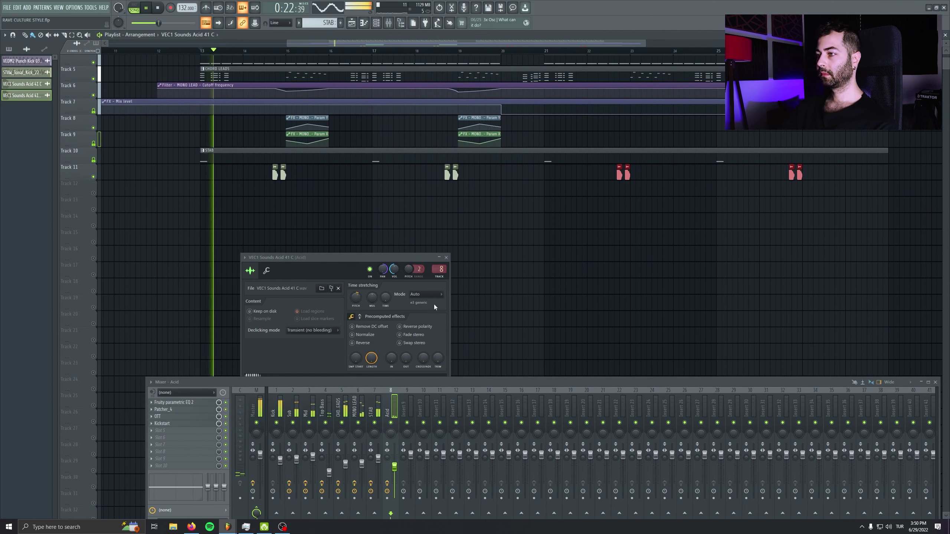
pyautogui.click(446, 257)
pyautogui.moveTo(377, 469); pyautogui.dragTo(377, 474)
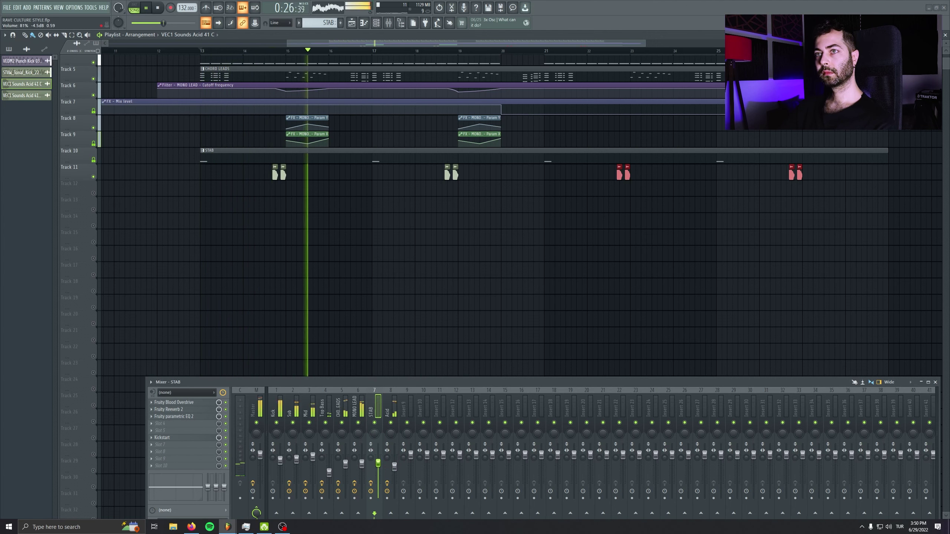
pyautogui.moveTo(362, 463); pyautogui.dragTo(362, 466)
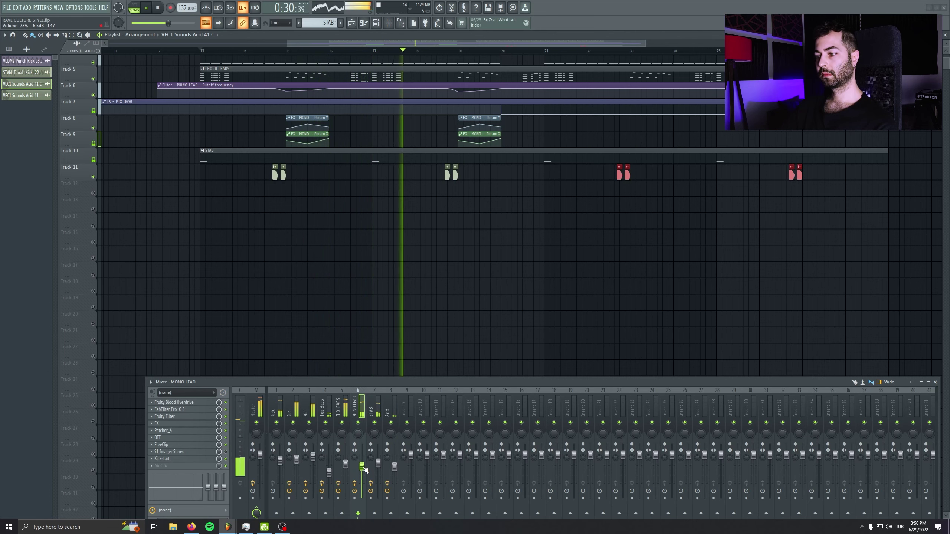
# Inspect the consolidated clip's sample settings on Track 12, solo that track and play it from bar 13
pyautogui.scroll(3, 486, 285)
pyautogui.keyDown('alt'); pyautogui.scroll(-2, 511, 326); pyautogui.keyUp('alt')
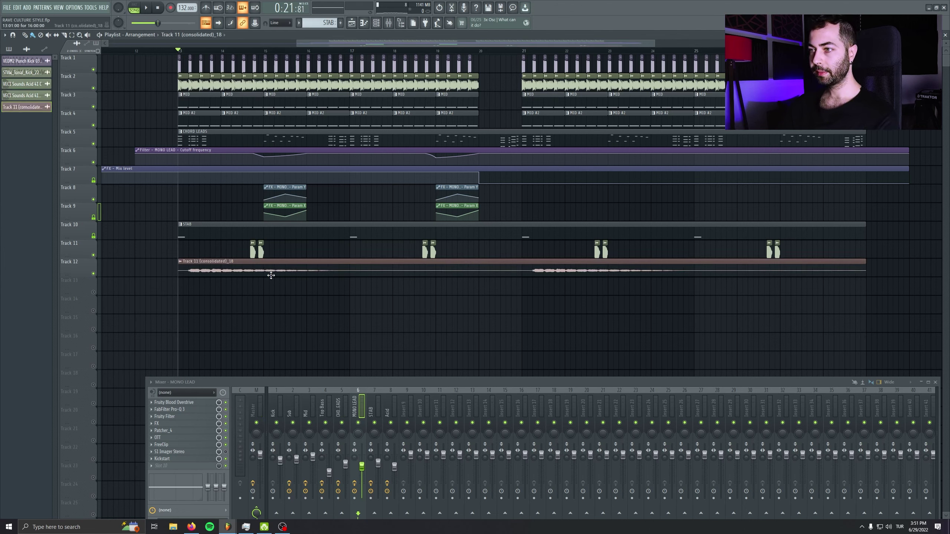
pyautogui.doubleClick(271, 275)
pyautogui.rightClick(93, 274)
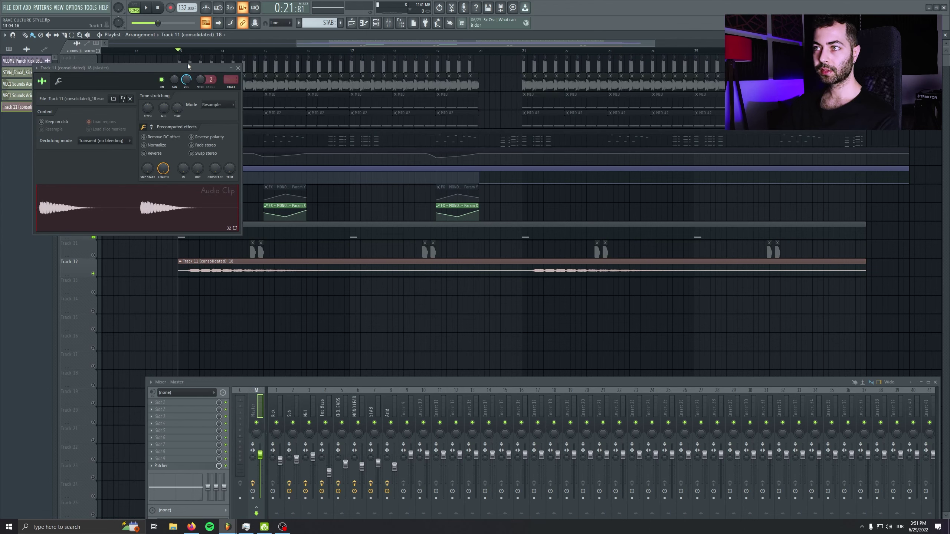
pyautogui.moveTo(187, 66); pyautogui.dragTo(506, 294)
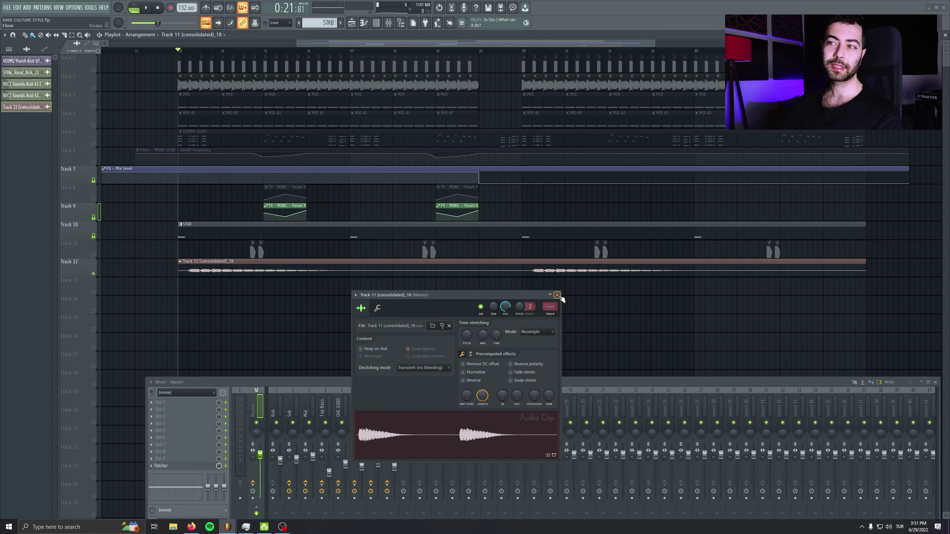
pyautogui.click(557, 295)
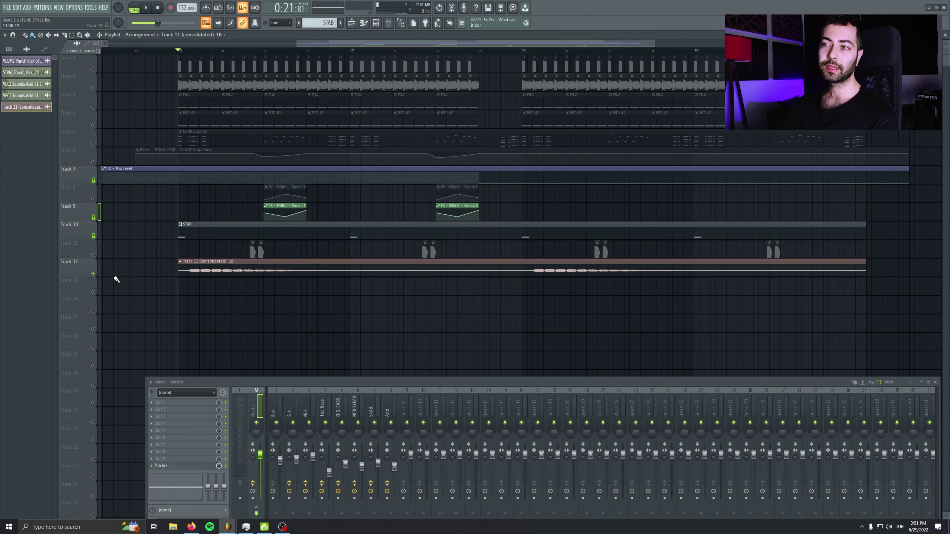
pyautogui.scroll(3, 151, 284)
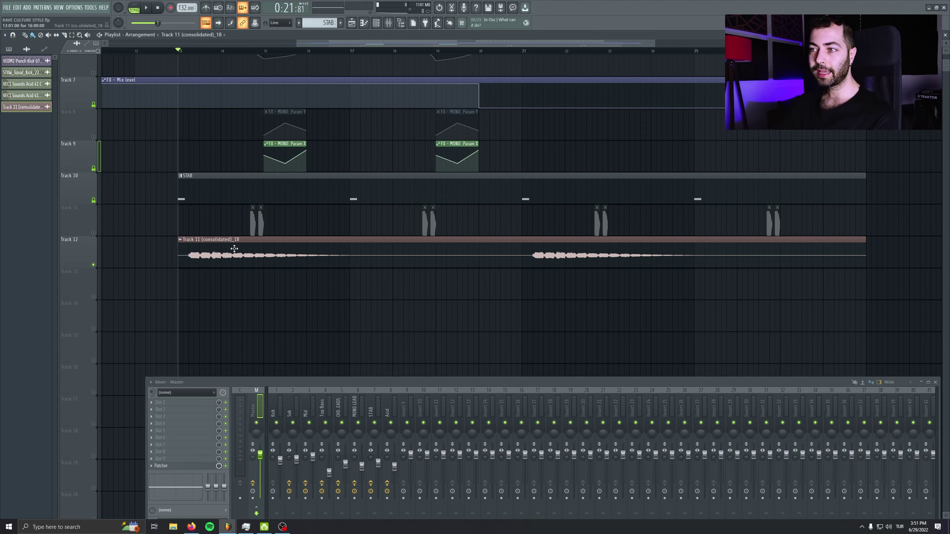
pyautogui.press('space')
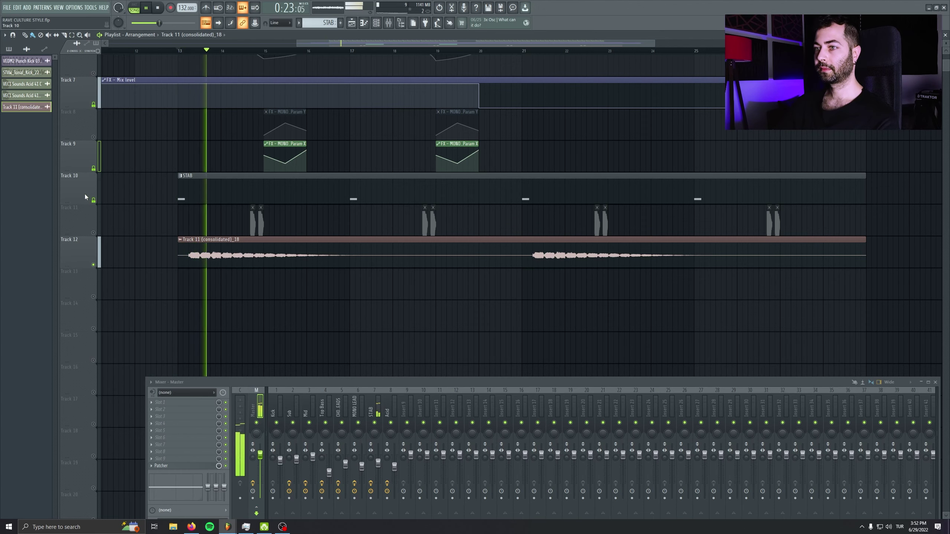
# Mute Track 10, stop playback and place the Downlifter sample on Track 13 starting at bar 13
pyautogui.click(93, 202)
pyautogui.scroll(-4, 433, 296)
pyautogui.scroll(4, 467, 278)
pyautogui.moveTo(466, 275); pyautogui.dragTo(464, 271)
pyautogui.press('space')
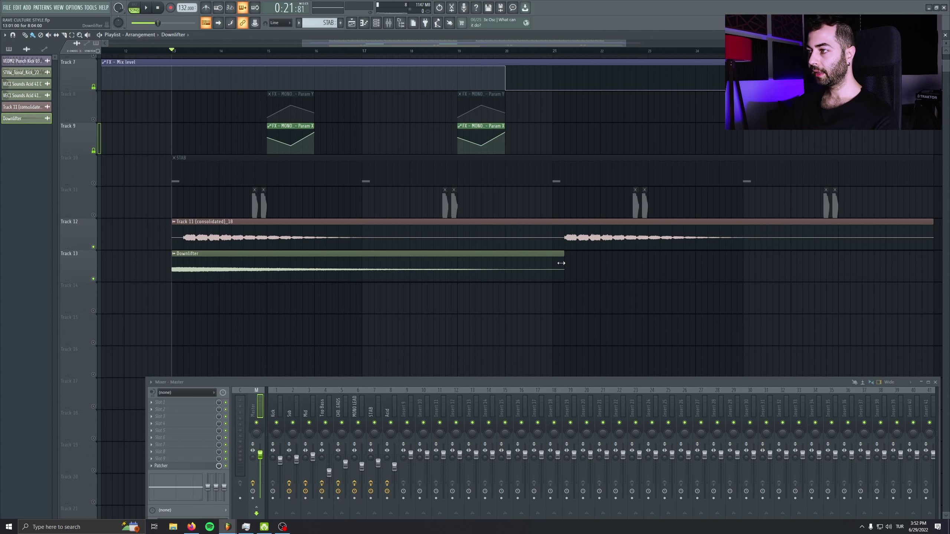
# Time-stretch the Downlifter sample so its clip fills exactly eight bars, ending at bar 21, and close its channel window
pyautogui.doubleClick(439, 277)
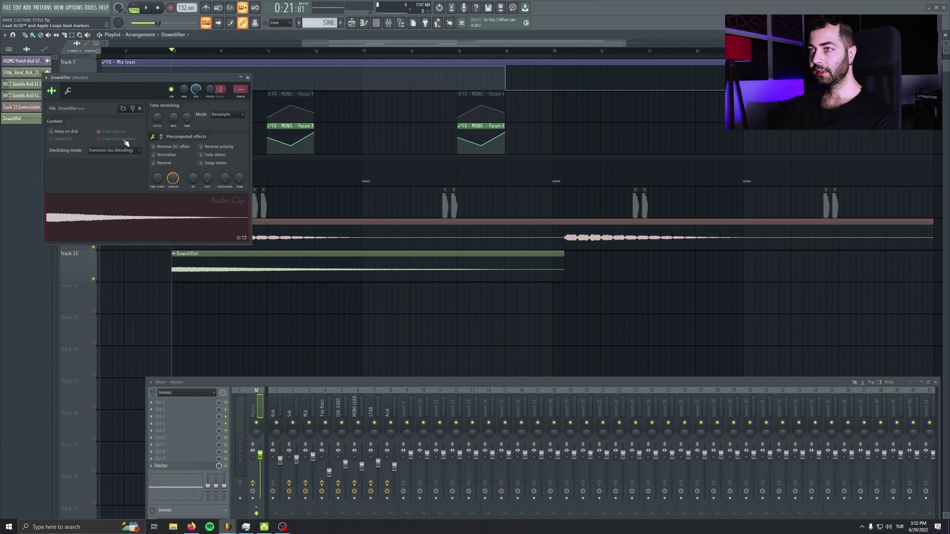
pyautogui.rightClick(191, 118)
pyautogui.click(209, 127)
pyautogui.click(475, 266)
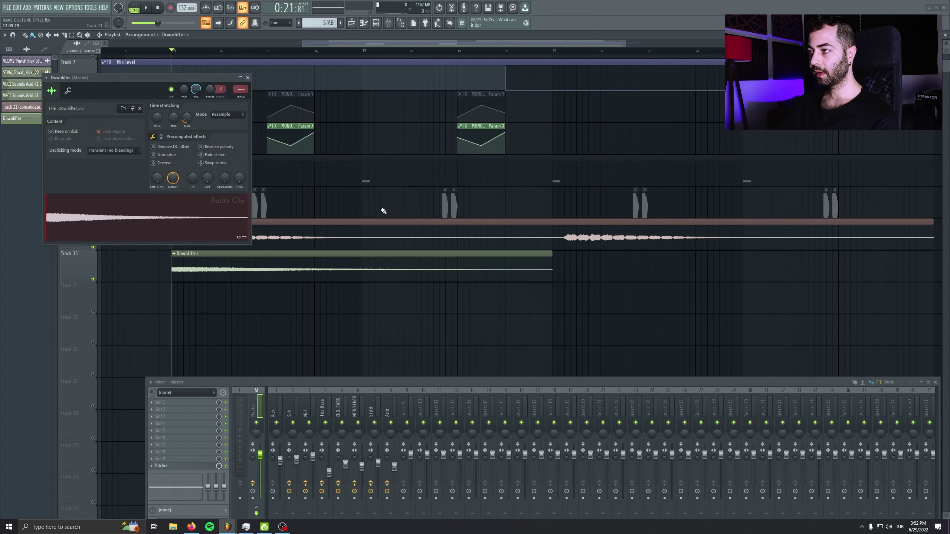
pyautogui.click(247, 78)
# Duplicate the Downlifter clip onto Track 14 as a unique copy and reverse that copy's sample
pyautogui.click(174, 292)
pyautogui.click(174, 285)
pyautogui.click(197, 342)
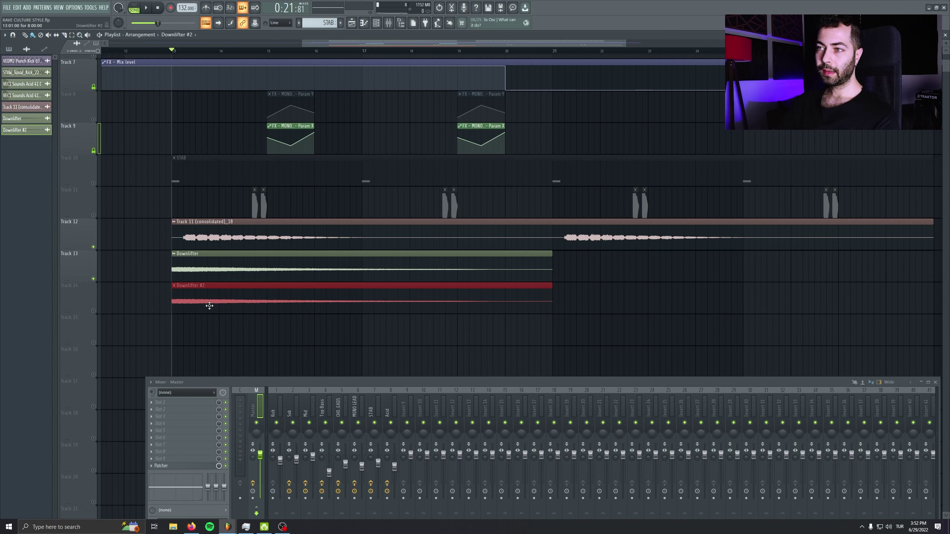
pyautogui.doubleClick(209, 306)
pyautogui.click(179, 175)
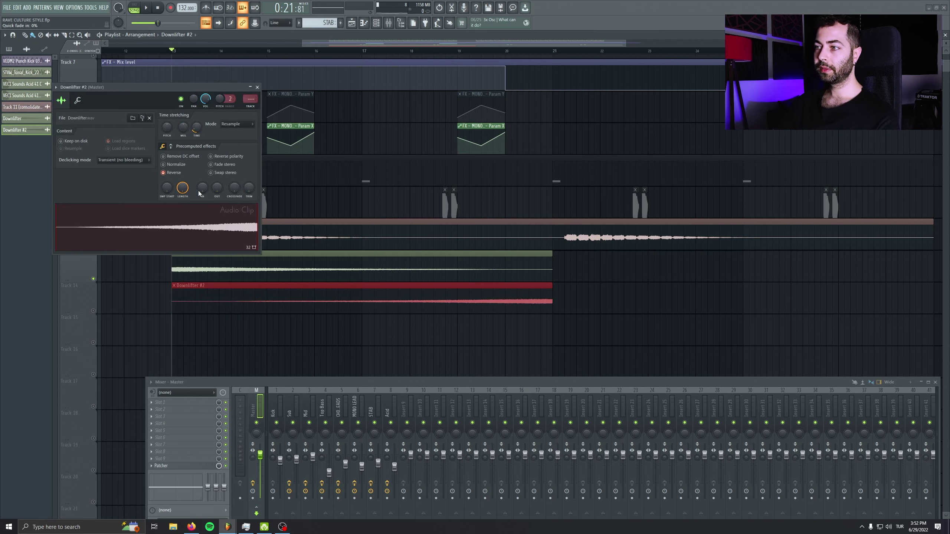
pyautogui.click(257, 88)
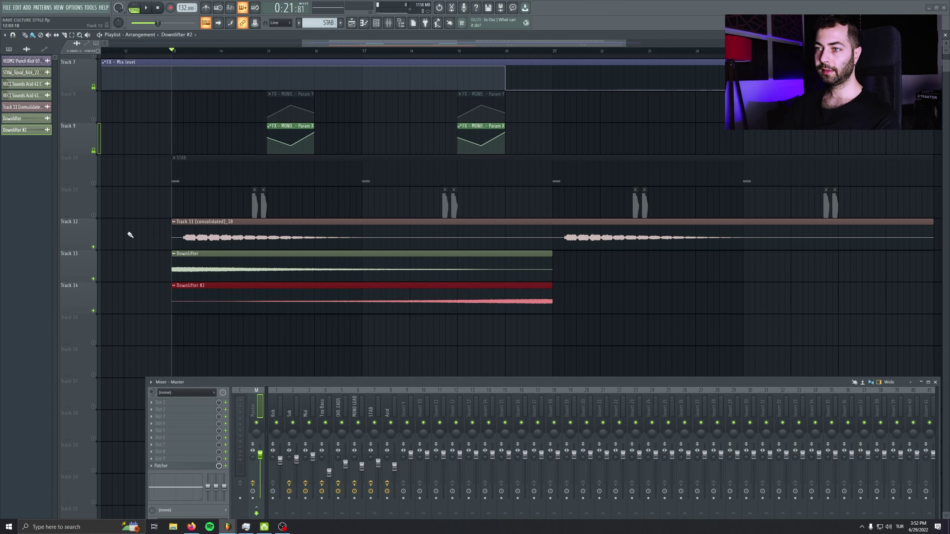
# Audition the two downlifter clips on Tracks 13 and 14, and copy the pair to start at bar 21
pyautogui.press('space')
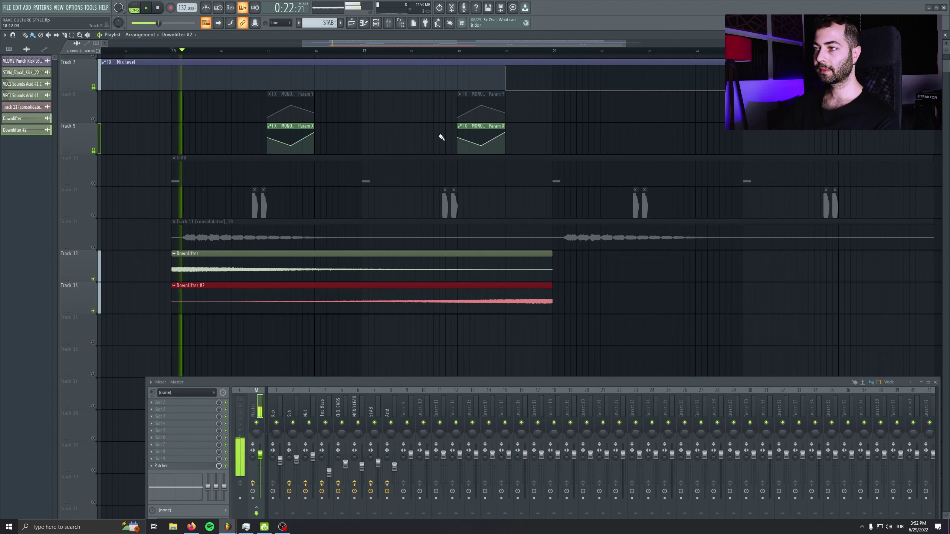
pyautogui.click(511, 50)
pyautogui.press('space')
pyautogui.moveTo(601, 256); pyautogui.dragTo(177, 324)
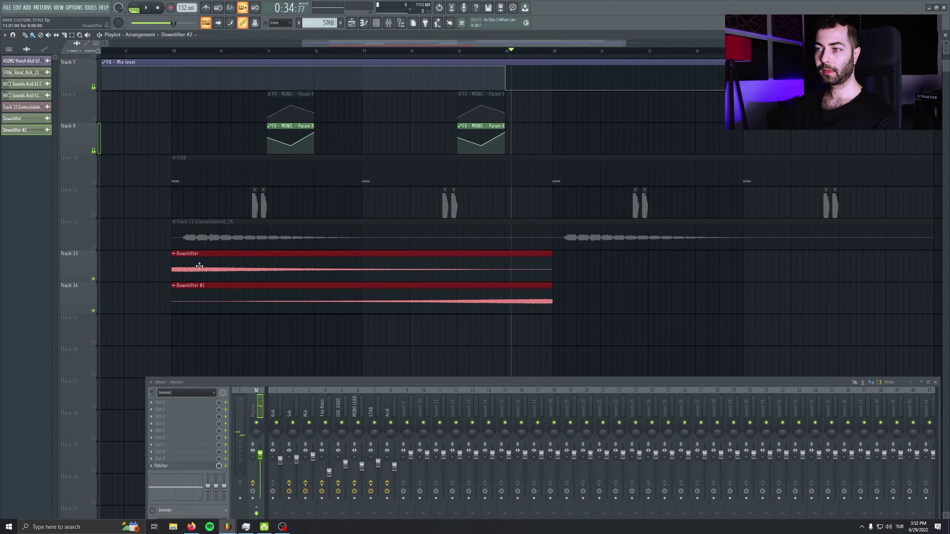
pyautogui.moveTo(200, 267); pyautogui.dragTo(587, 273)
# Place the SaberZ Crowd noise for atmos sample on Track 15 so it starts at bar 13
pyautogui.scroll(-4, 711, 318)
pyautogui.moveTo(716, 321); pyautogui.dragTo(598, 313)
pyautogui.click(596, 311)
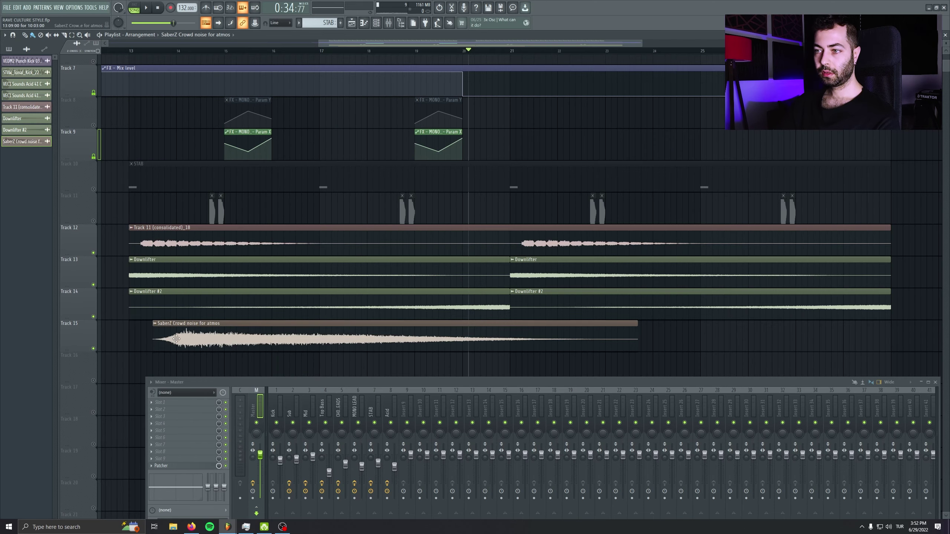
pyautogui.moveTo(558, 339); pyautogui.dragTo(525, 339)
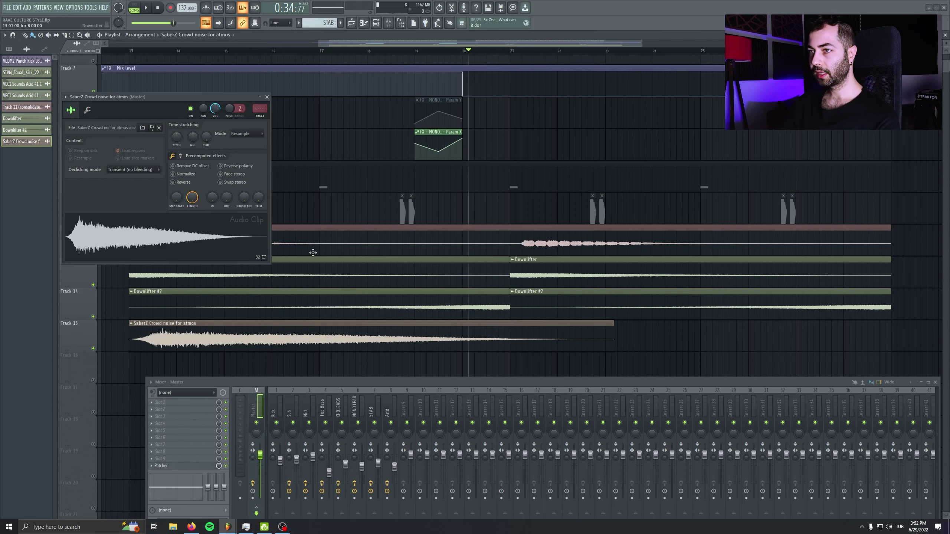
# Fit the crowd noise sample to the project tempo, accepting 129.559334233459 BPM as its tempo value
pyautogui.rightClick(208, 135)
pyautogui.click(224, 149)
pyautogui.click(474, 338)
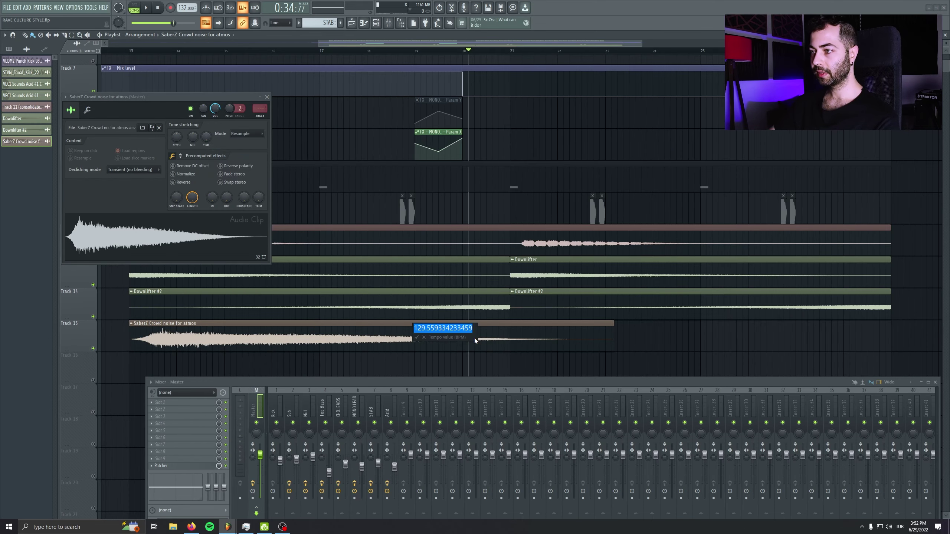
pyautogui.press('Return')
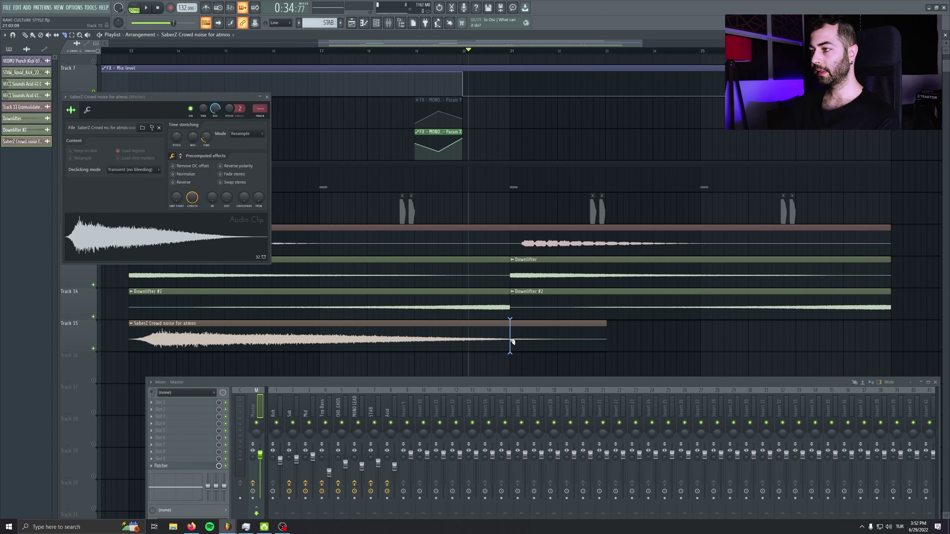
# Trim the crowd noise clip to seven bars and copy it along Track 15 to start at bar 21
pyautogui.moveTo(518, 339); pyautogui.dragTo(512, 338)
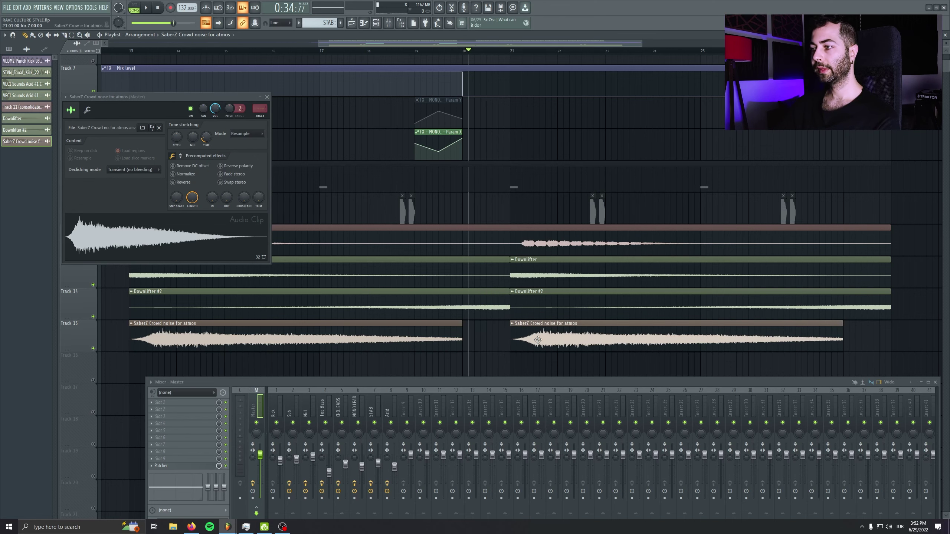
pyautogui.scroll(-5, 301, 335)
# Solo Track 15, close the sample window and play the crowd noise from bar 13
pyautogui.rightClick(93, 349)
pyautogui.click(221, 49)
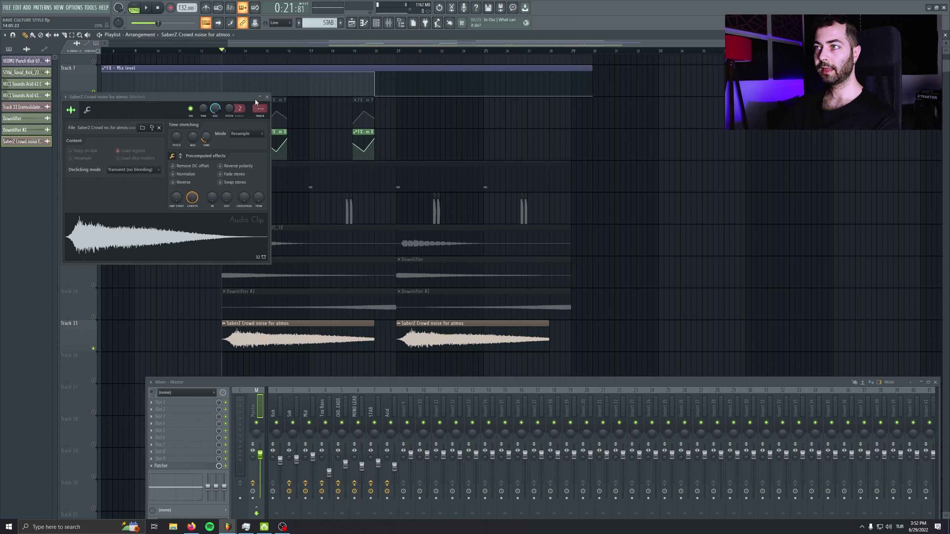
pyautogui.click(267, 97)
pyautogui.press('space')
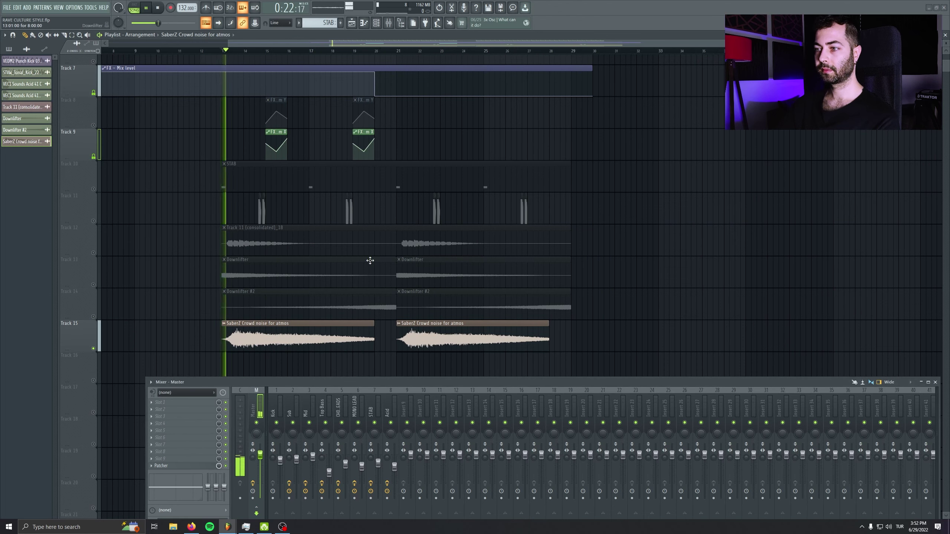
# Route the crowd noise sample to mixer insert 9, named Crowd, and load Fruity parametric EQ 2 and Kickstart on it
pyautogui.doubleClick(286, 335)
pyautogui.moveTo(260, 109); pyautogui.dragTo(260, 95)
pyautogui.doubleClick(410, 394)
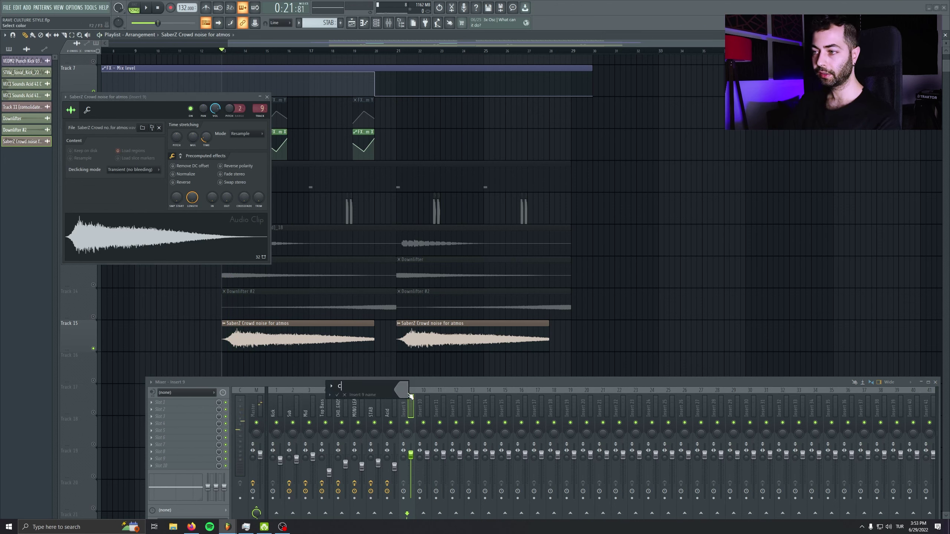
pyautogui.press('Menu')
pyautogui.press('Escape')
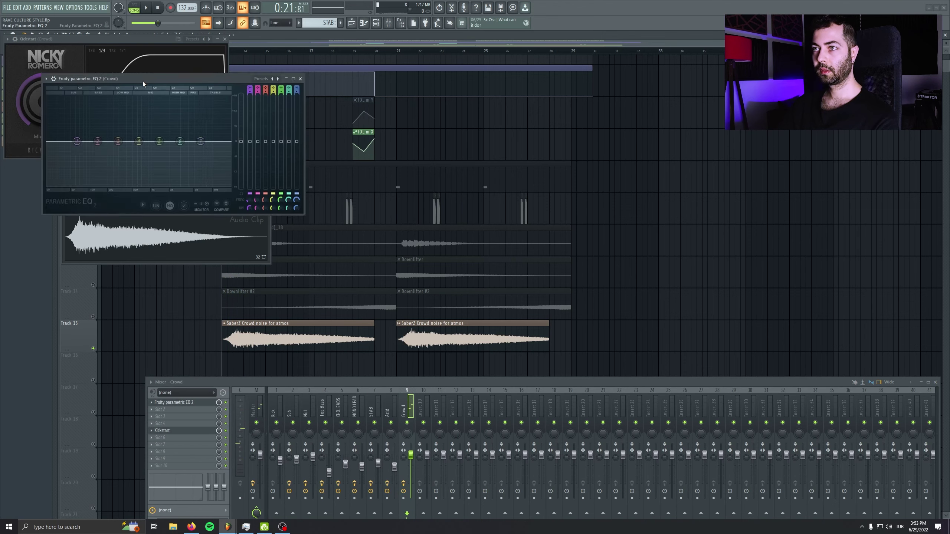
# Arrange the EQ and Kickstart windows apart and load the EQ's 20Hz + 18kHz cut preset
pyautogui.moveTo(143, 81); pyautogui.dragTo(192, 178)
pyautogui.moveTo(165, 40); pyautogui.dragTo(550, 96)
pyautogui.click(97, 175)
pyautogui.moveTo(113, 206)
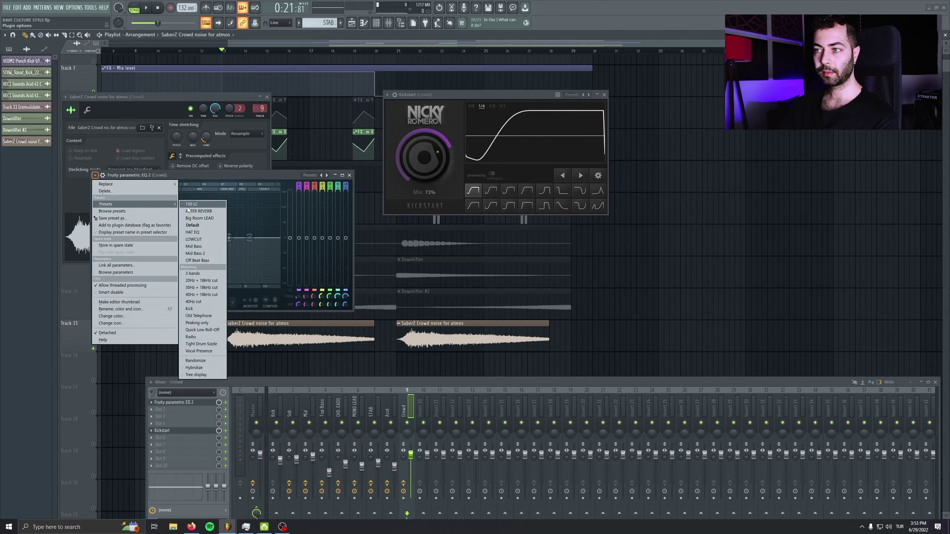
pyautogui.click(204, 280)
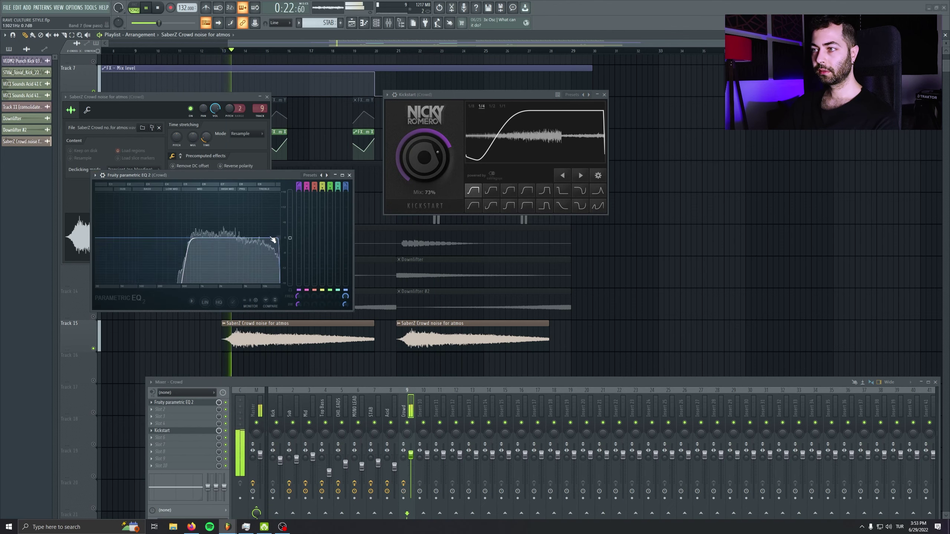
# Narrow the Crowd EQ band during playback by lowering the high cut and raising the low cut, and stop playback
pyautogui.moveTo(275, 238)
pyautogui.mouseDown()
pyautogui.moveTo(245, 238)
pyautogui.moveTo(262, 238)
pyautogui.mouseUp()
pyautogui.moveTo(186, 238); pyautogui.dragTo(191, 238)
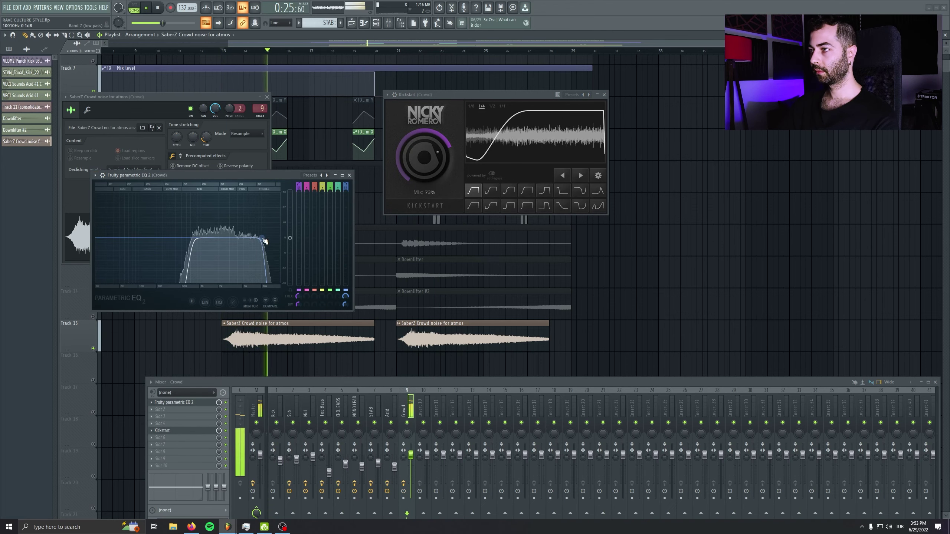
pyautogui.press('space')
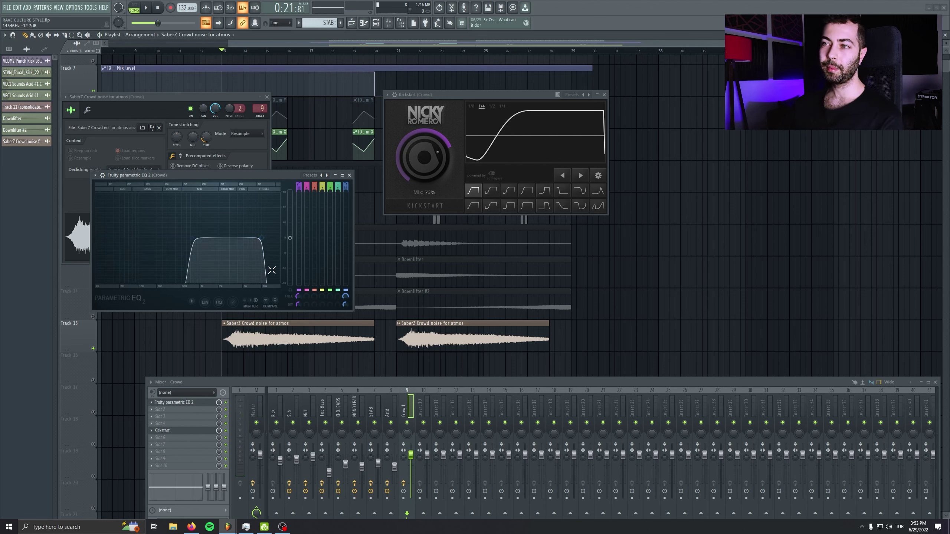
# Close the crowd sample and EQ windows and unmute Tracks 8, 14, 13 and 12
pyautogui.click(267, 97)
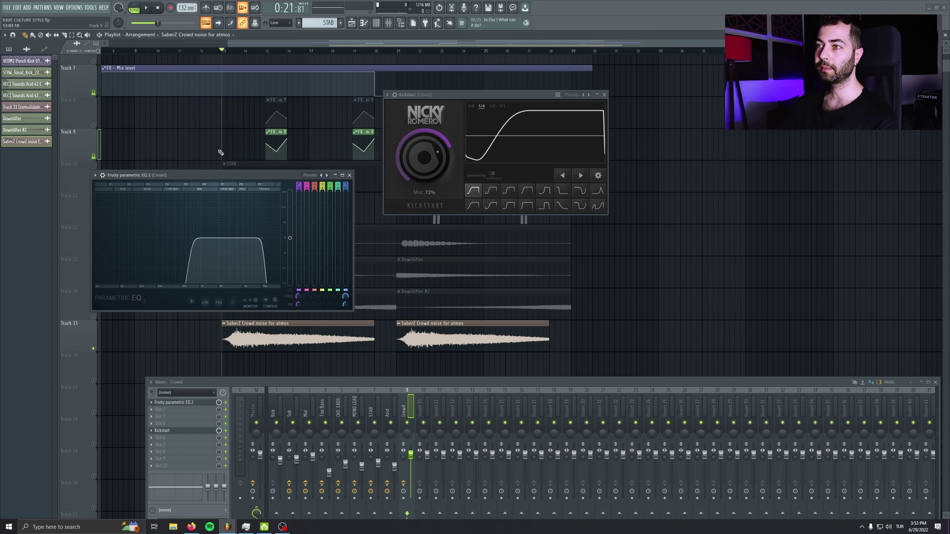
pyautogui.click(94, 125)
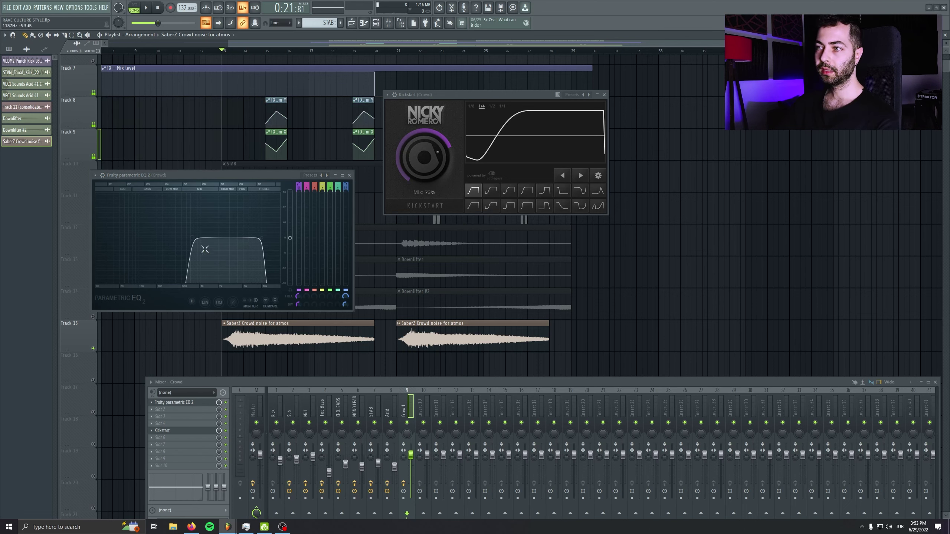
pyautogui.click(349, 176)
pyautogui.click(93, 317)
pyautogui.click(93, 285)
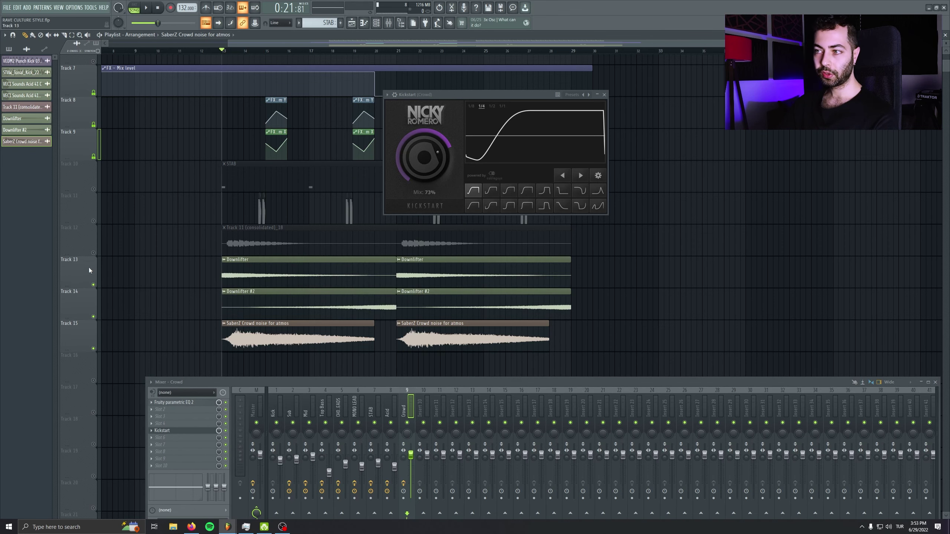
pyautogui.click(94, 253)
pyautogui.scroll(5, 318, 258)
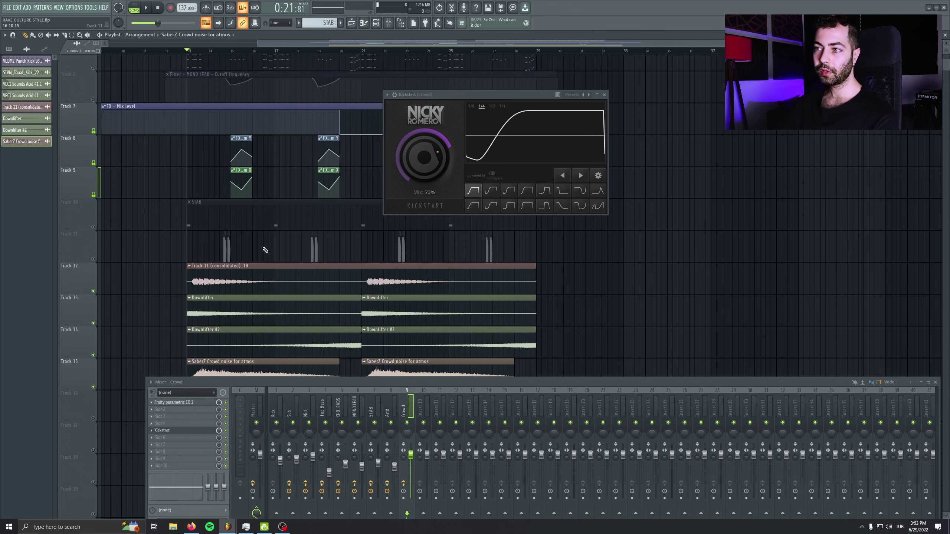
# Unmute Tracks 1, 2, 3 and 4 and start playback of the arrangement
pyautogui.click(93, 79)
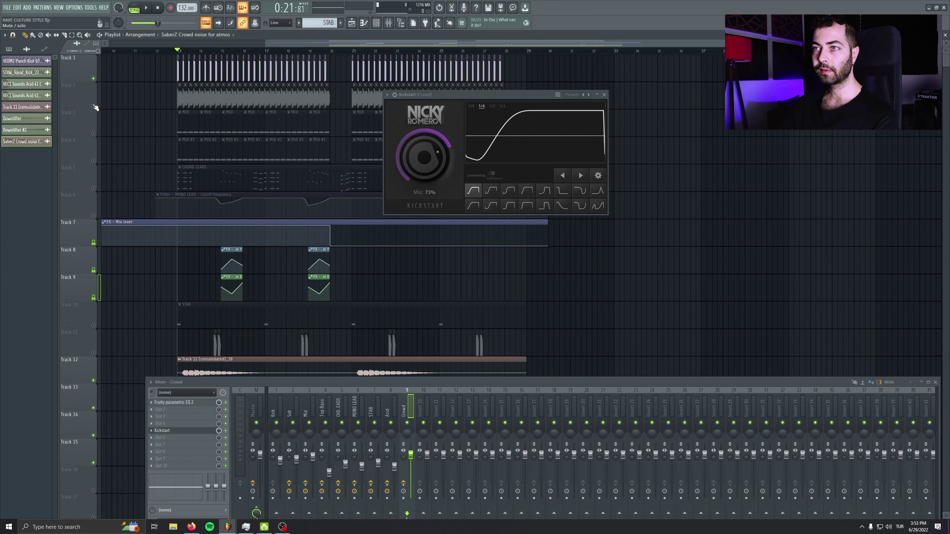
pyautogui.click(93, 106)
pyautogui.click(93, 133)
pyautogui.click(94, 161)
pyautogui.scroll(-2, 183, 58)
pyautogui.press('space')
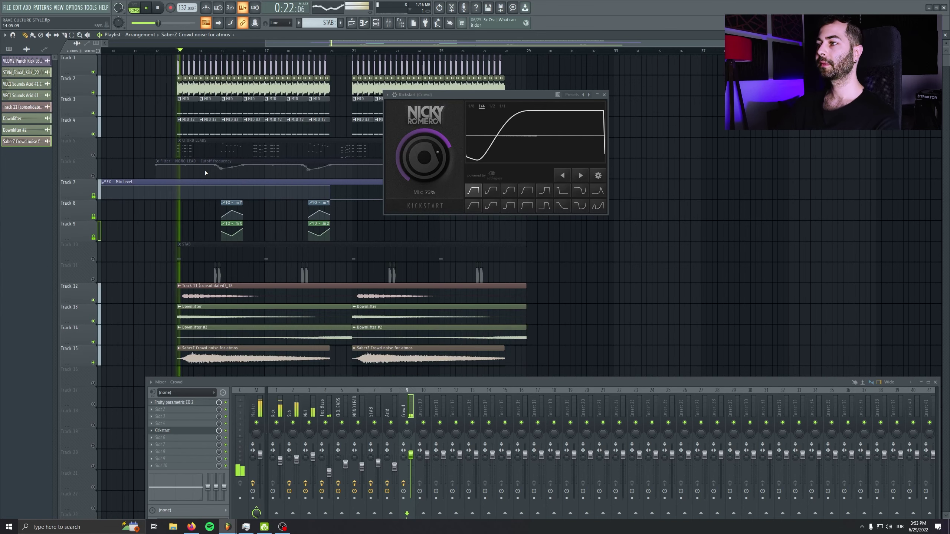
# Balance the atmosphere samples during playback: Downlifter volume to 52%, crowd noise lower, and Downlifter #2 to 46%
pyautogui.doubleClick(243, 314)
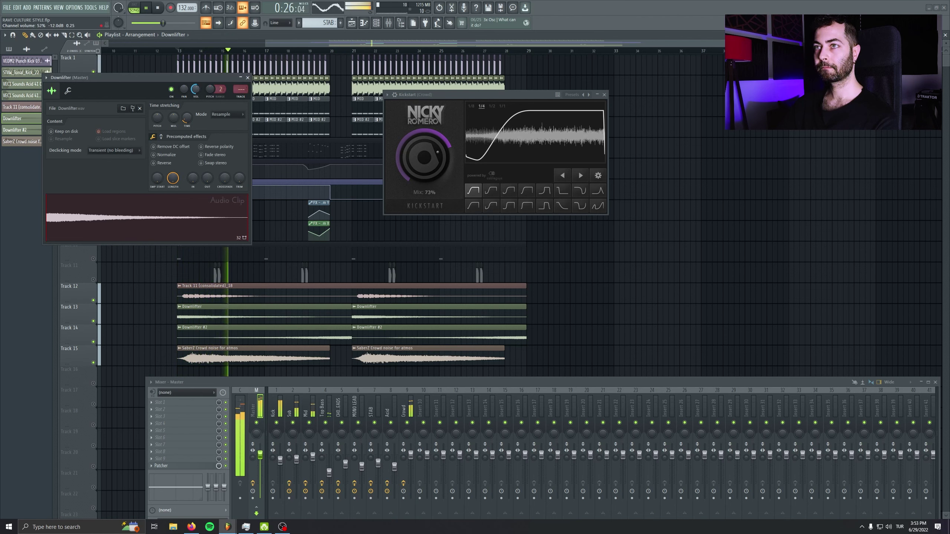
pyautogui.doubleClick(258, 361)
pyautogui.moveTo(215, 108); pyautogui.dragTo(215, 129)
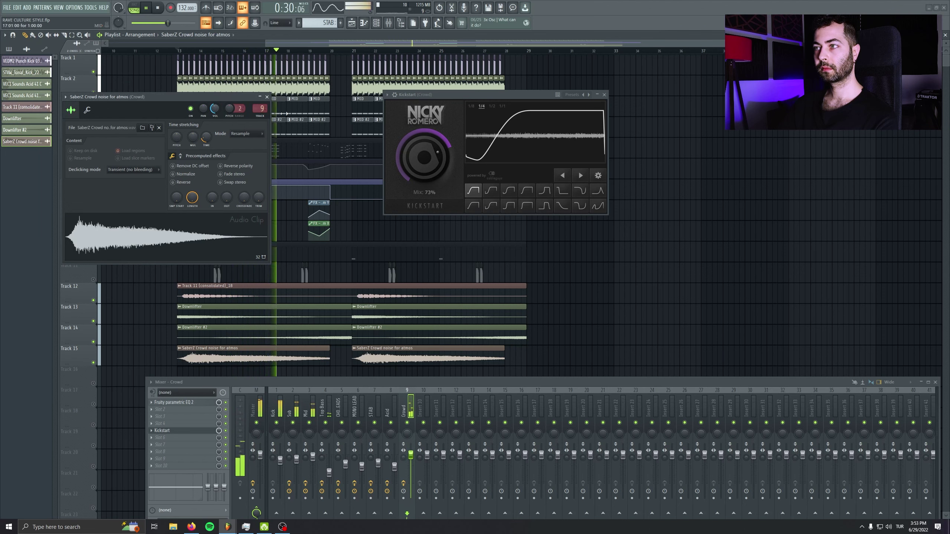
pyautogui.click(267, 96)
pyautogui.doubleClick(312, 334)
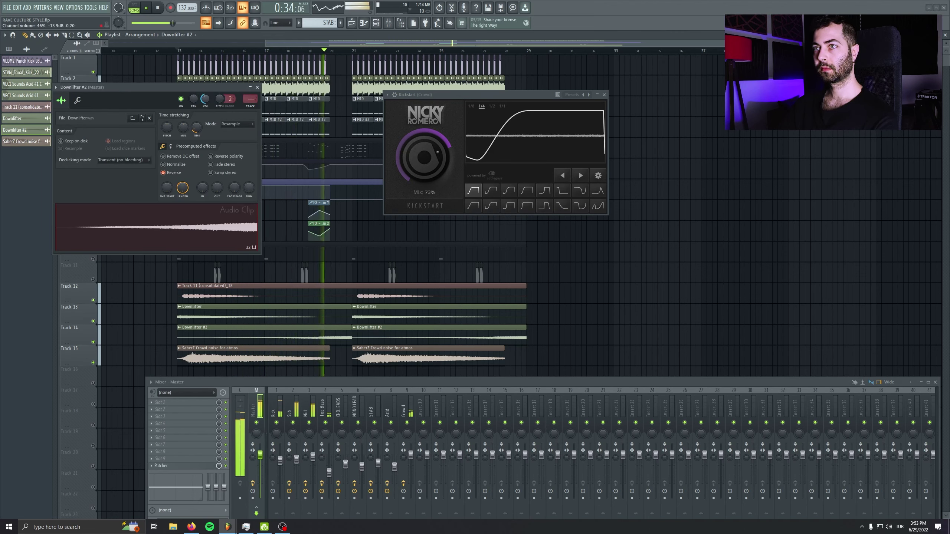
pyautogui.click(257, 87)
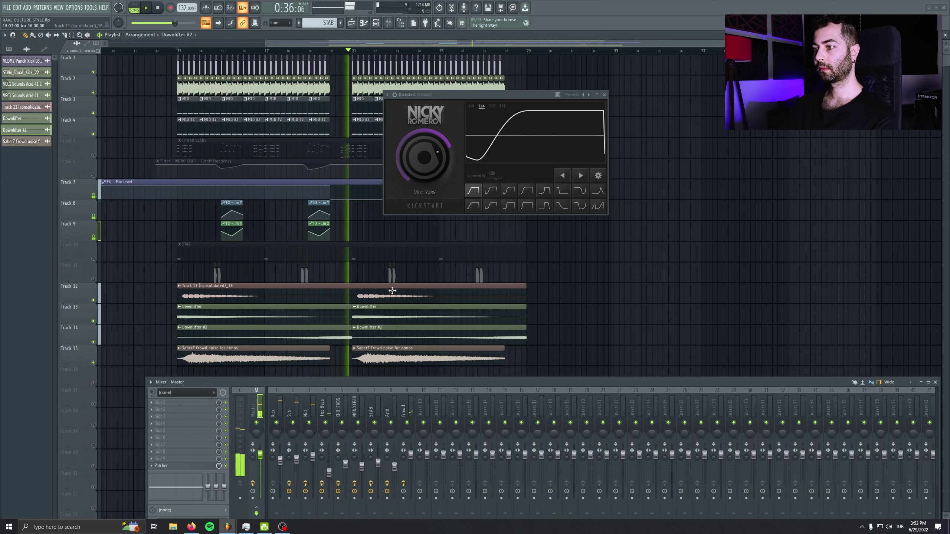
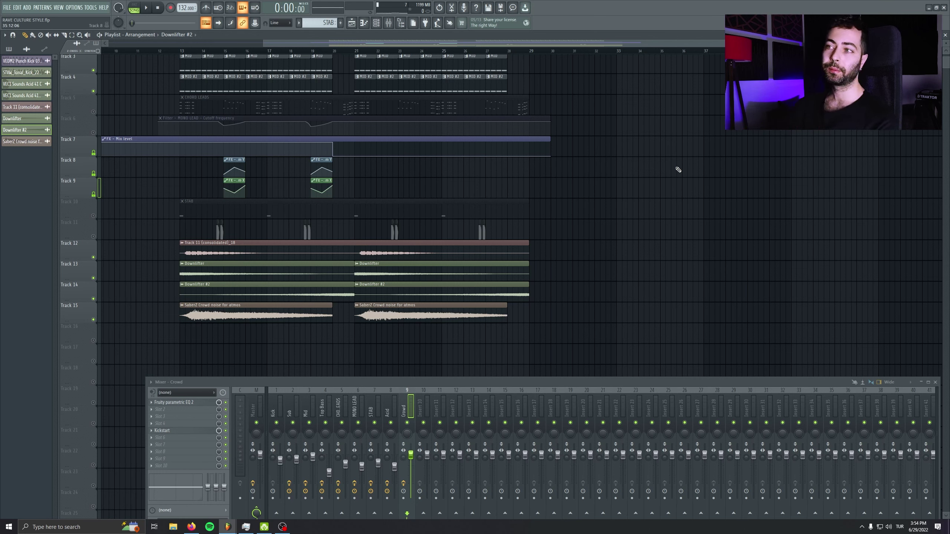
# Place the KSHMR_Vocal_Energy_Booster_01_Ahh_128_D sample on Track 16 at bar 13, solo the track and open the sample's settings
pyautogui.moveTo(678, 169); pyautogui.dragTo(235, 276)
pyautogui.click(192, 328)
pyautogui.scroll(4, 192, 327)
pyautogui.scroll(2, 193, 328)
pyautogui.rightClick(93, 297)
pyautogui.doubleClick(289, 280)
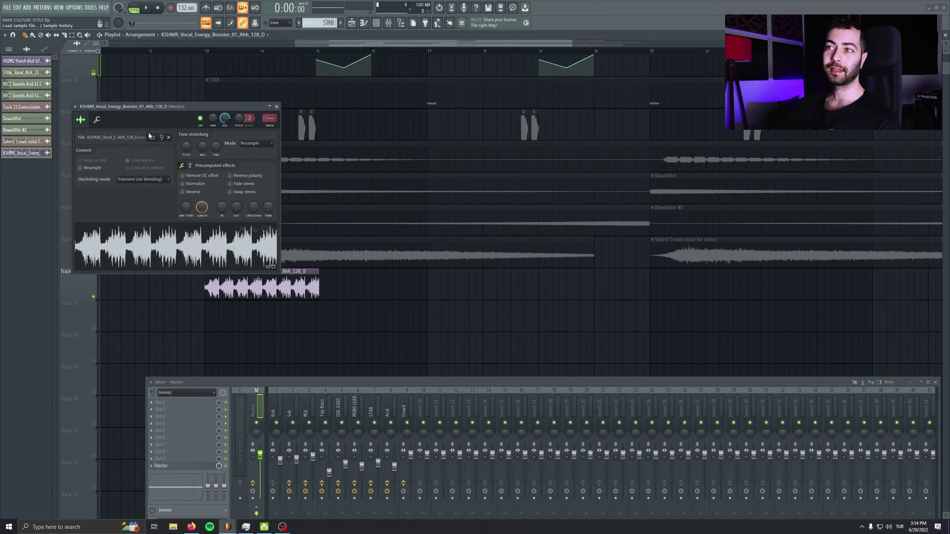
# Lower the vocal sample's volume to 42%, time-stretch it to exactly two bars and change its stretch mode
pyautogui.click(183, 254)
pyautogui.moveTo(224, 118); pyautogui.dragTo(224, 131)
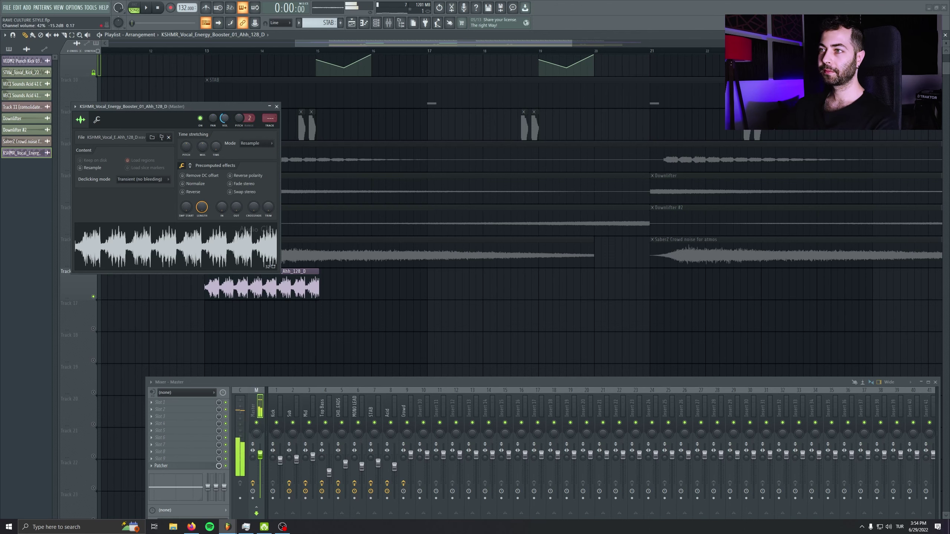
pyautogui.rightClick(216, 144)
pyautogui.click(235, 163)
pyautogui.click(465, 266)
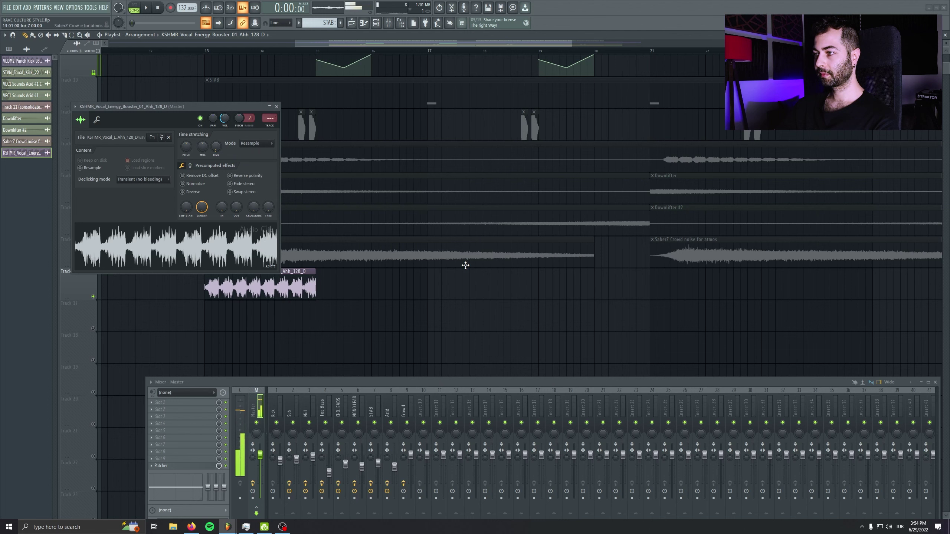
pyautogui.click(250, 143)
pyautogui.click(253, 155)
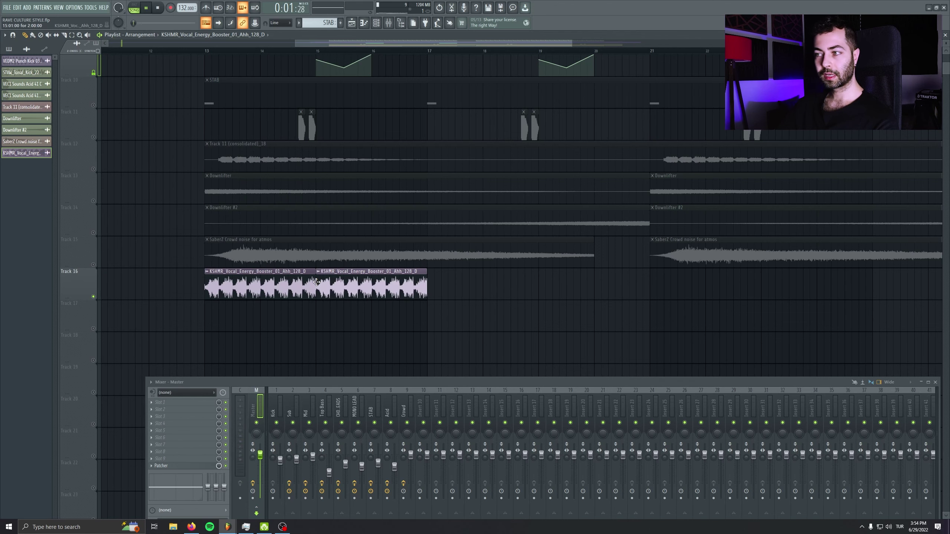
# Repeat the vocal clip on Track 16 to fill bars 13 to 20 and copy the row to bar 21
pyautogui.moveTo(470, 292); pyautogui.dragTo(430, 291)
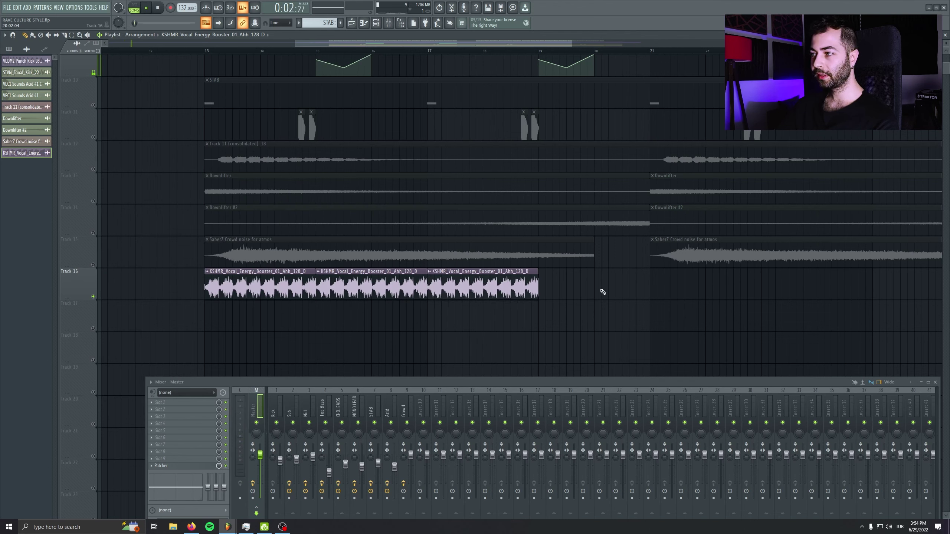
pyautogui.moveTo(547, 291); pyautogui.dragTo(537, 291)
pyautogui.moveTo(650, 284); pyautogui.dragTo(606, 283)
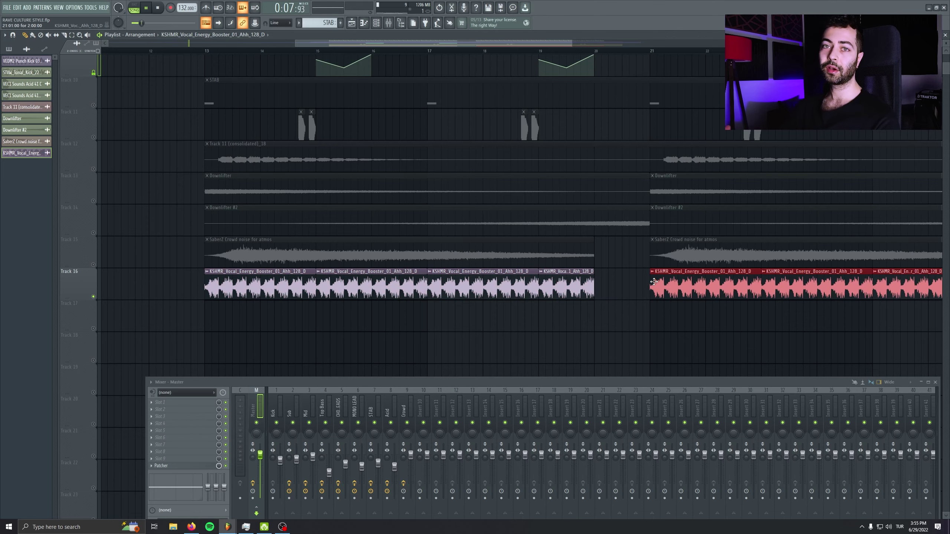
# Stop playback, clear the track solo so all tracks sound again, and save the project
pyautogui.scroll(-3, 545, 231)
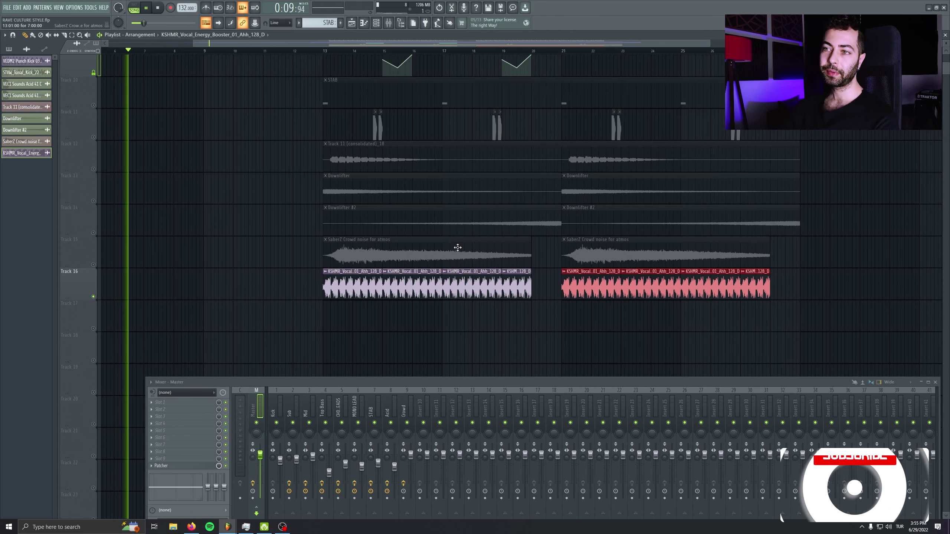
pyautogui.press('space')
pyautogui.rightClick(91, 237)
pyautogui.click(88, 263)
pyautogui.rightClick(93, 265)
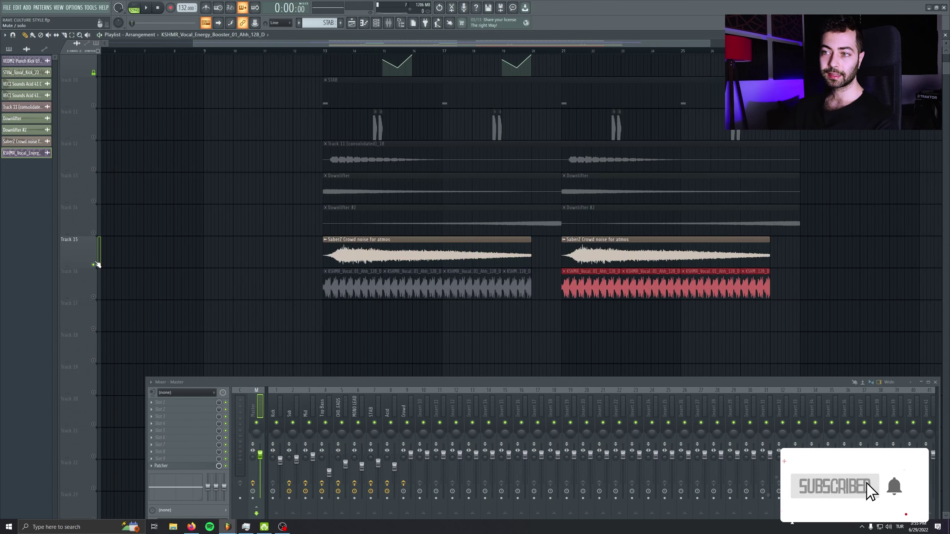
pyautogui.rightClick(93, 264)
pyautogui.hotkey('ctrl', 's')
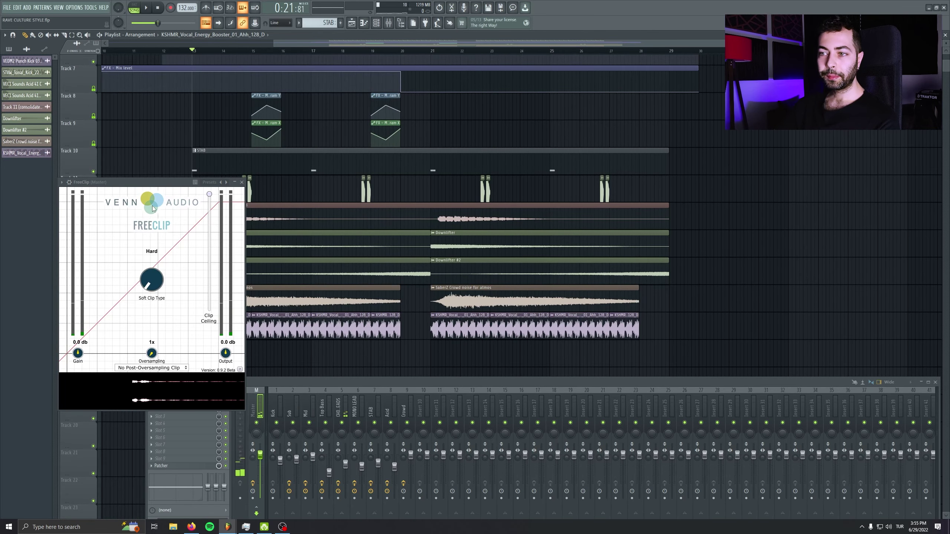
# Raise the FreeClip gain on the Master to 1.0 dB and close the plugin window
pyautogui.moveTo(78, 346); pyautogui.dragTo(79, 344)
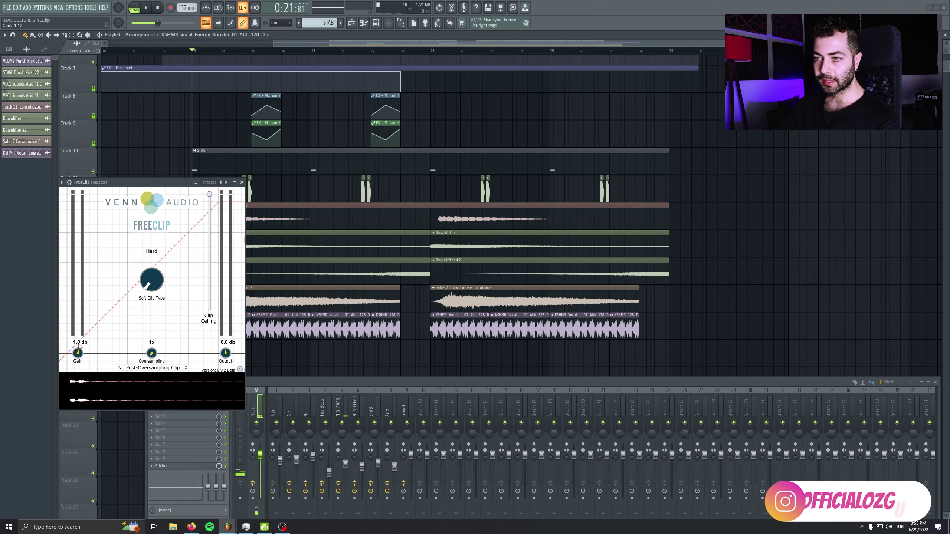
pyautogui.click(242, 182)
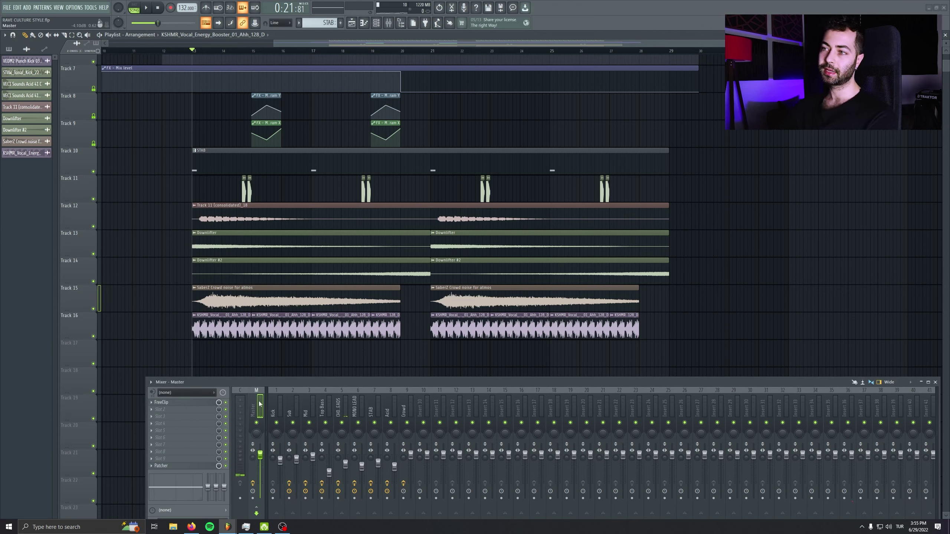
pyautogui.click(181, 404)
pyautogui.click(242, 182)
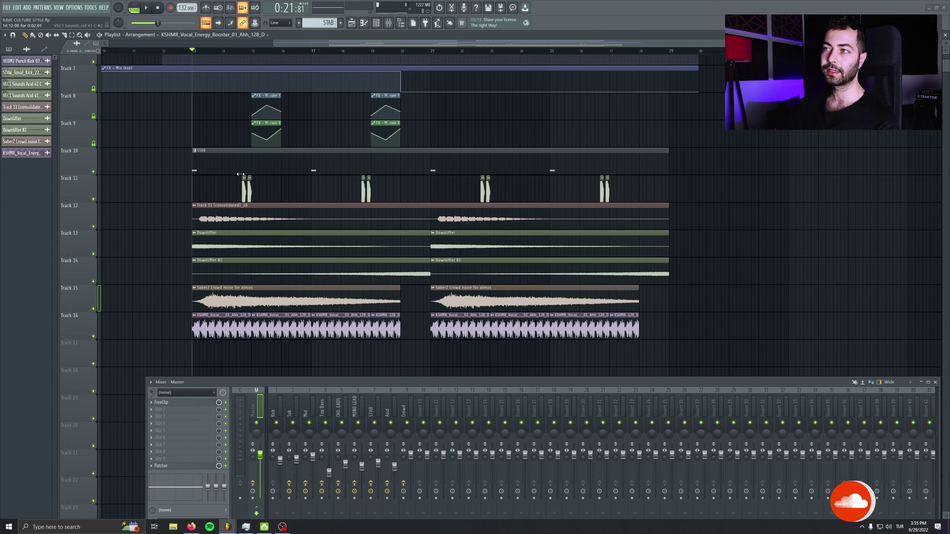
# Play the arrangement and examine the master's spectrum and levels in the Patcher's SPAN analyzer, then stop playback
pyautogui.press('space')
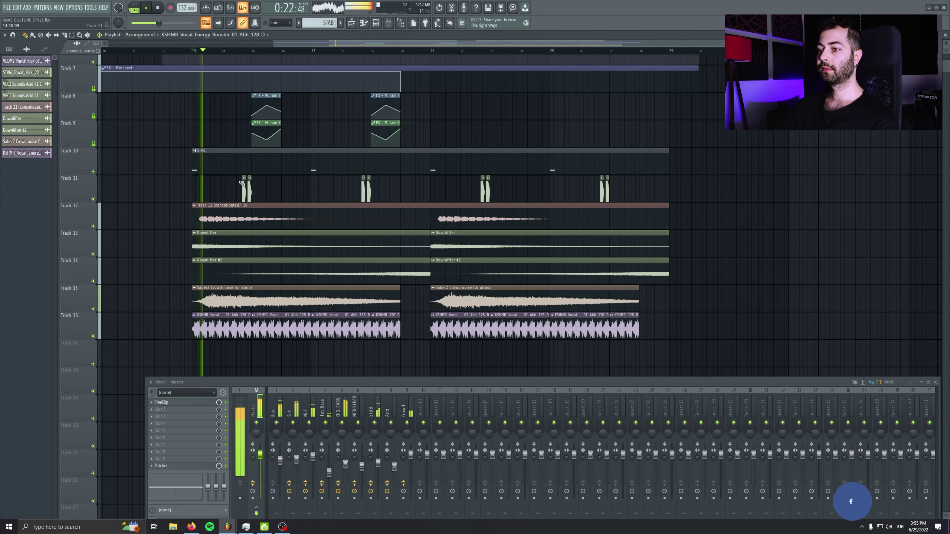
pyautogui.click(187, 466)
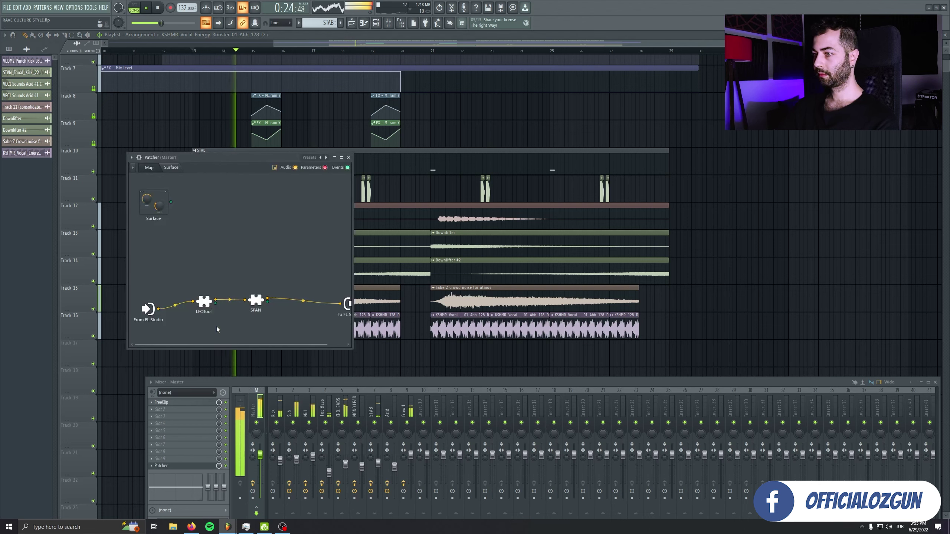
pyautogui.click(256, 300)
pyautogui.click(349, 157)
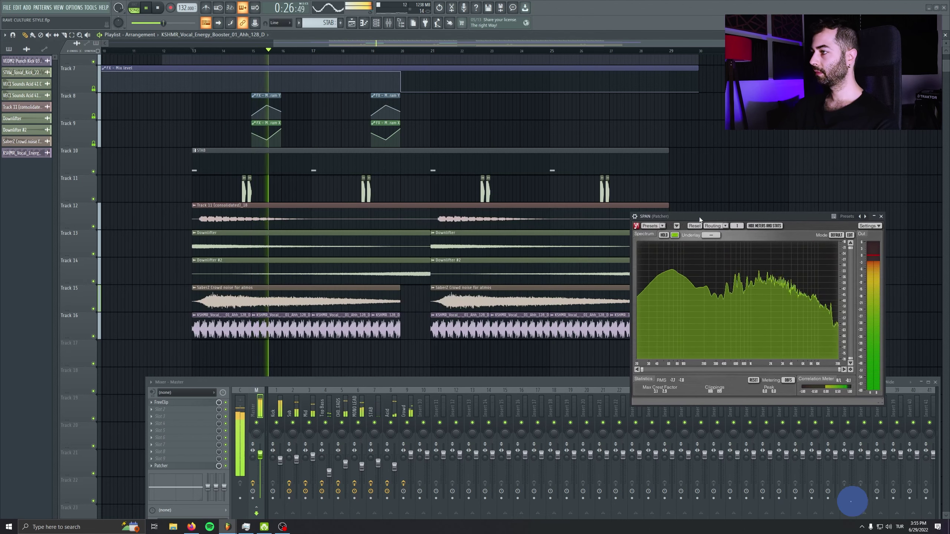
pyautogui.moveTo(411, 174); pyautogui.dragTo(695, 216)
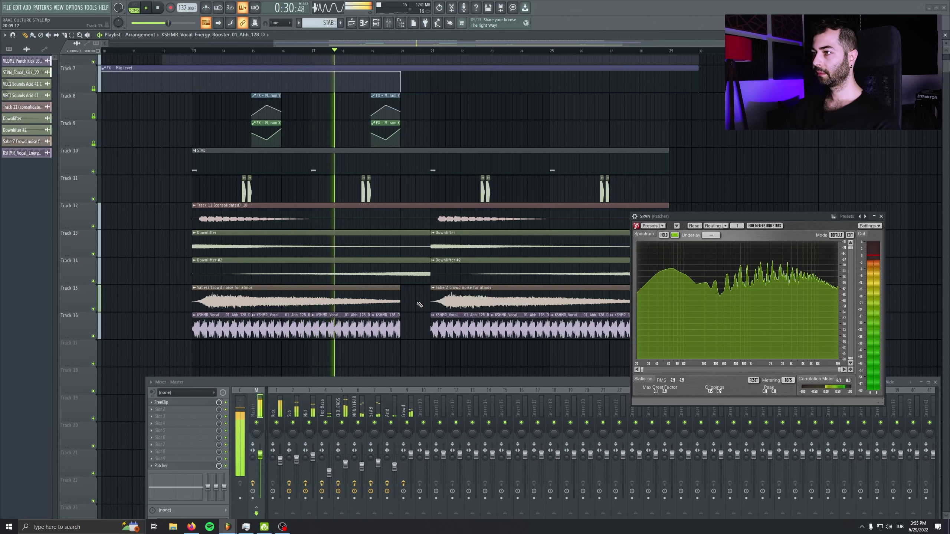
pyautogui.scroll(6, 387, 295)
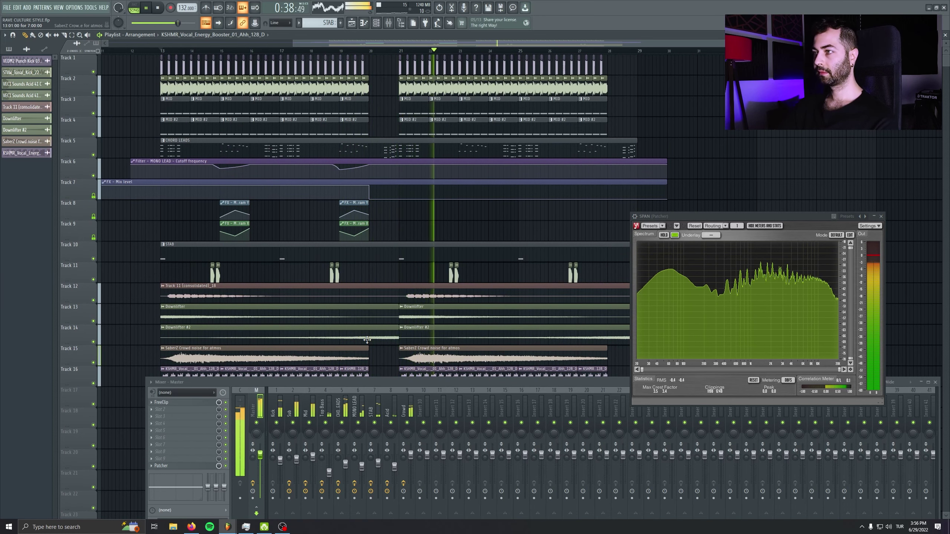
pyautogui.click(160, 8)
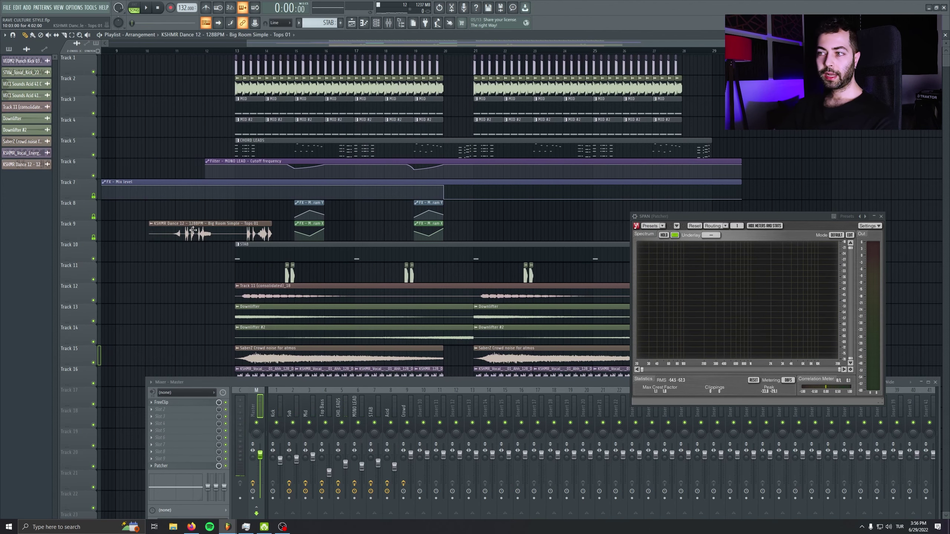
# Insert an empty track above Track 11 and move the KSHMR Big Room Simple Tops 01 clip onto it at bar 13
pyautogui.scroll(-3, 123, 206)
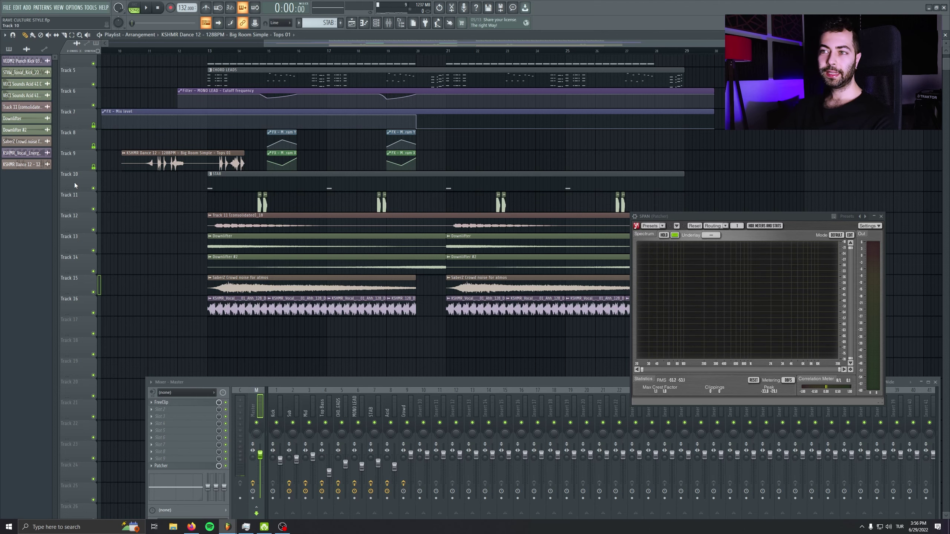
pyautogui.scroll(2, 79, 181)
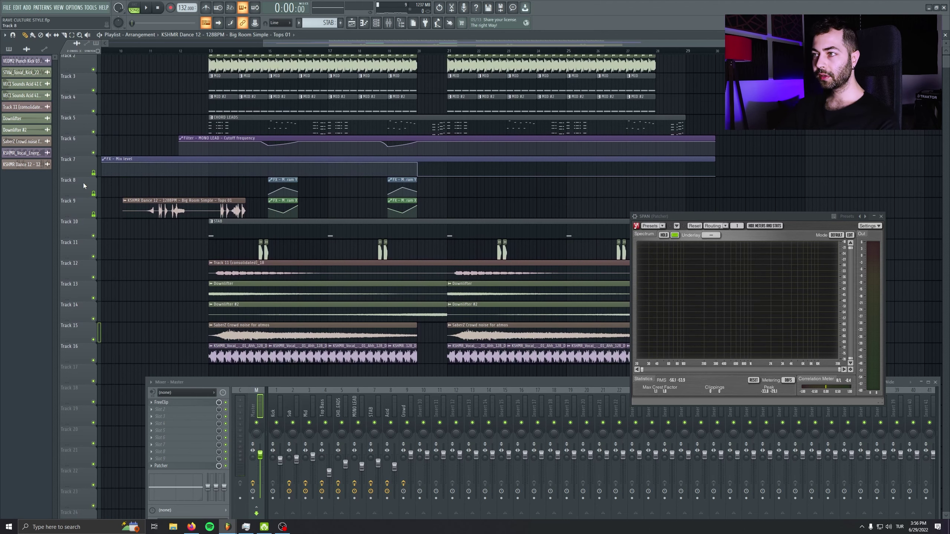
pyautogui.rightClick(84, 242)
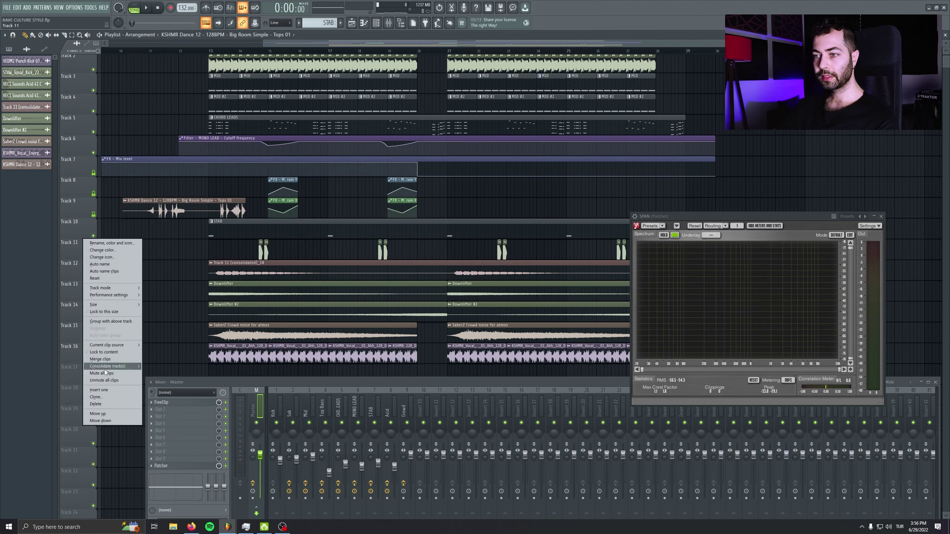
pyautogui.click(105, 391)
pyautogui.moveTo(150, 212); pyautogui.dragTo(236, 254)
# Set the tops sample's time stretch to 4:00:00 and close its settings
pyautogui.doubleClick(237, 255)
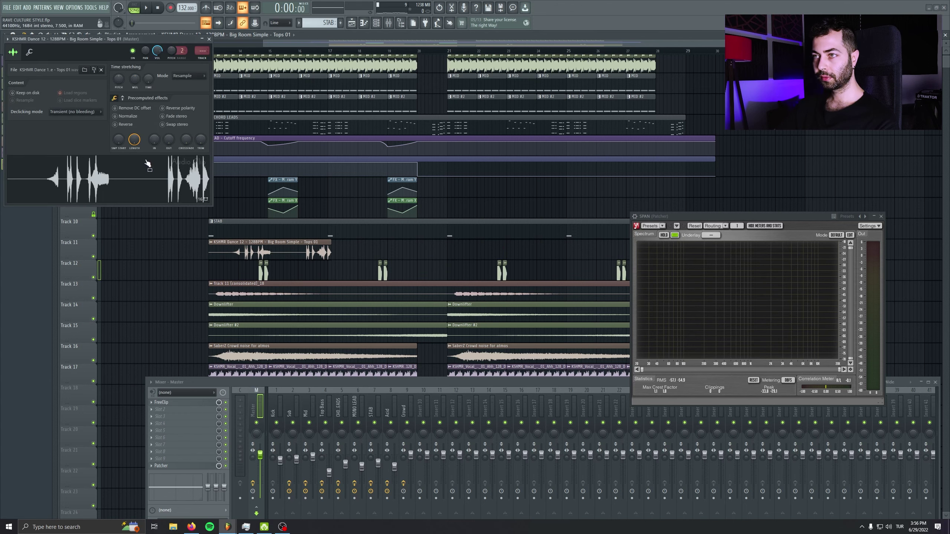
pyautogui.rightClick(152, 84)
pyautogui.click(164, 95)
pyautogui.click(483, 271)
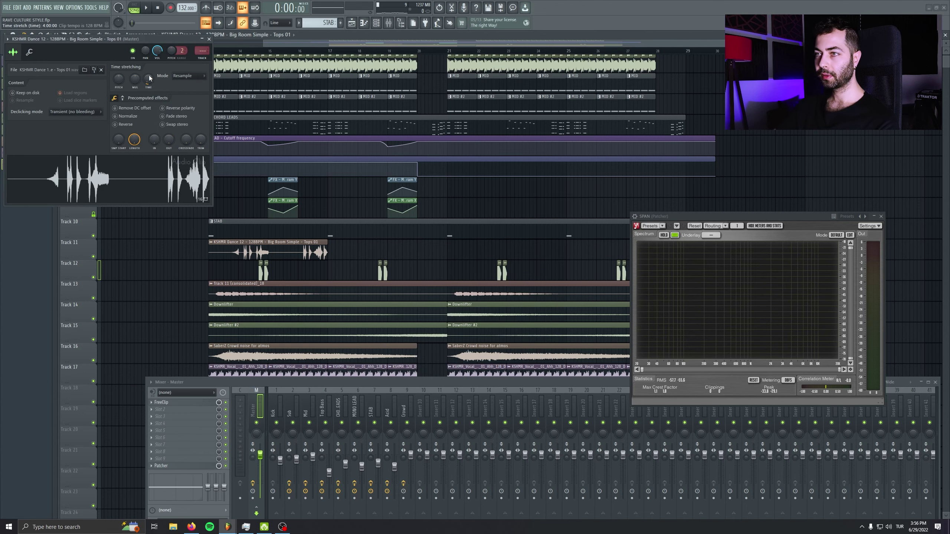
pyautogui.click(208, 39)
# Solo Track 11, audition the tops clip from the middle of bar 16, and trim it to its last half bar
pyautogui.scroll(3, 448, 88)
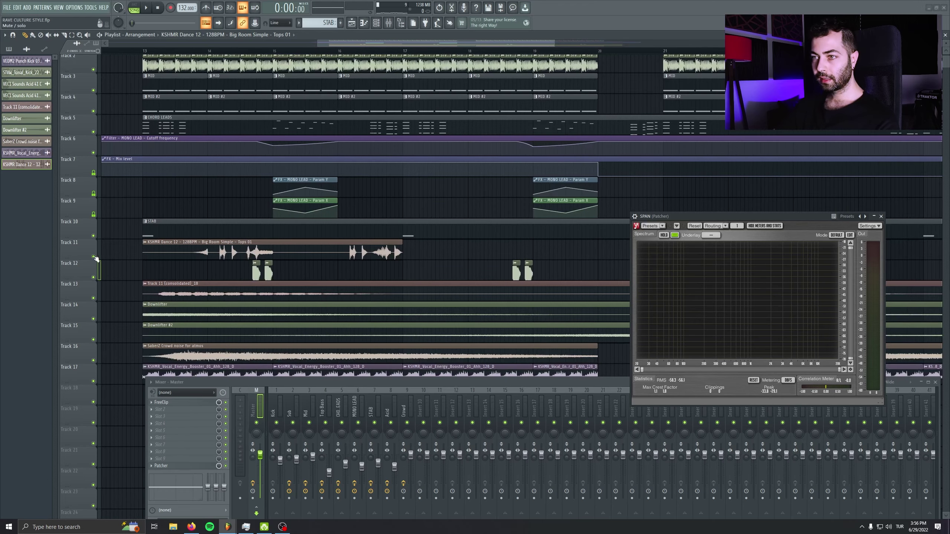
pyautogui.click(374, 52)
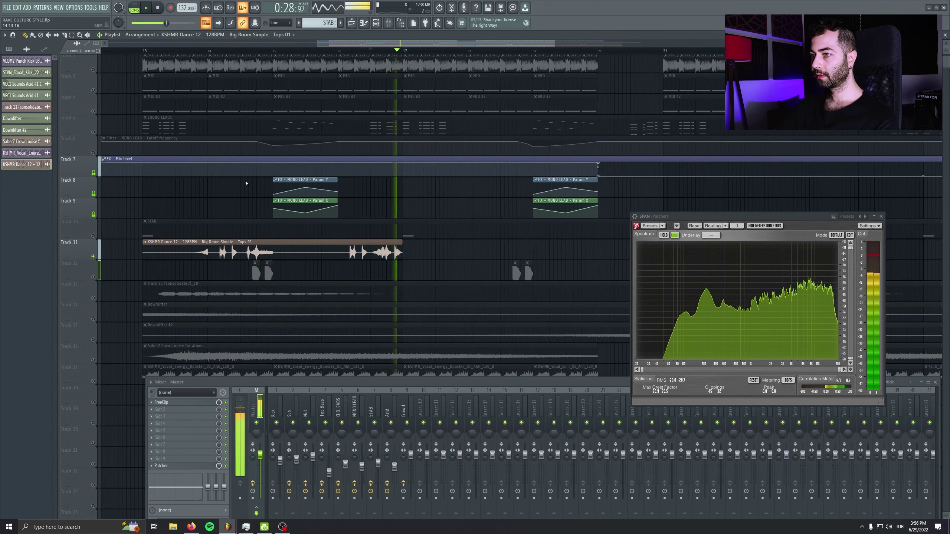
pyautogui.press('space')
pyautogui.moveTo(143, 254); pyautogui.dragTo(369, 257)
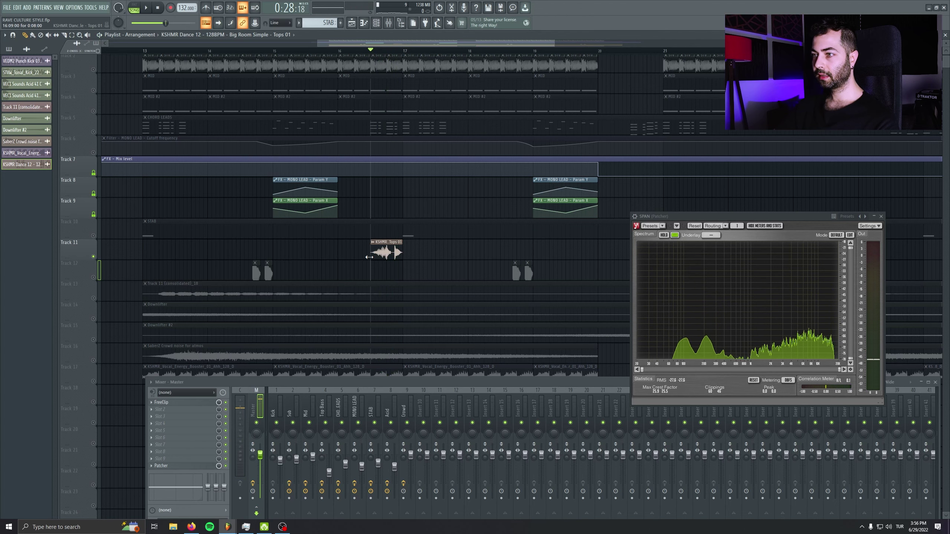
# Select the tops clip in bar 16, unmute the CHORD LEADS track and audition the two together
pyautogui.scroll(-3, 127, 259)
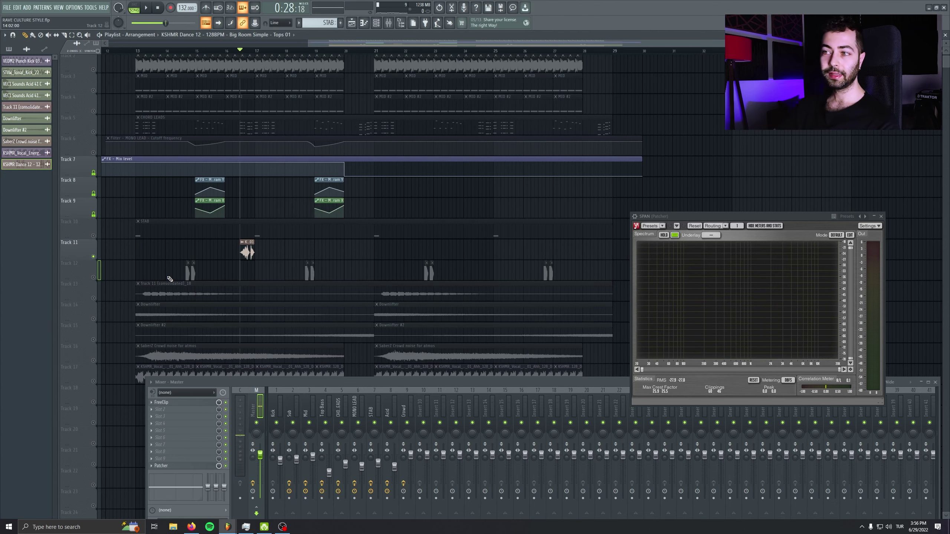
pyautogui.moveTo(169, 279); pyautogui.dragTo(251, 283)
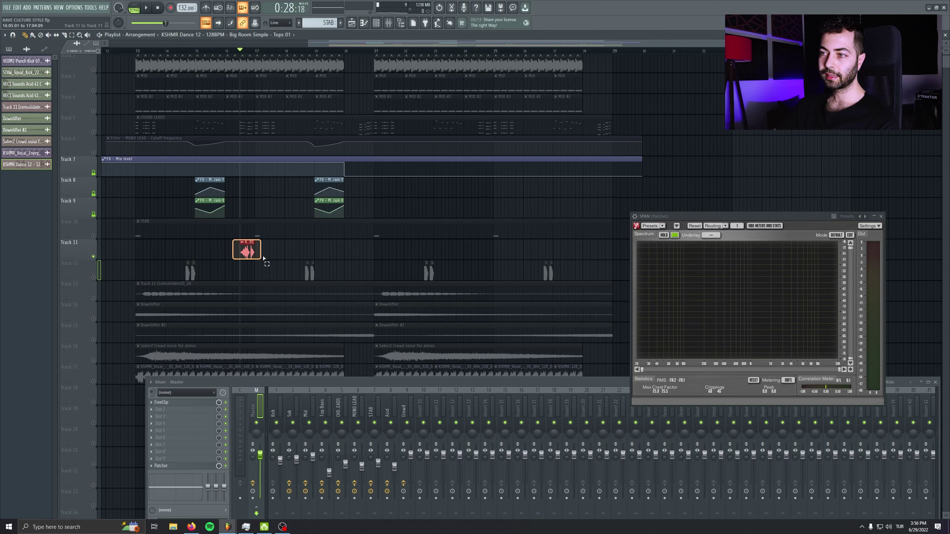
pyautogui.scroll(4, 264, 258)
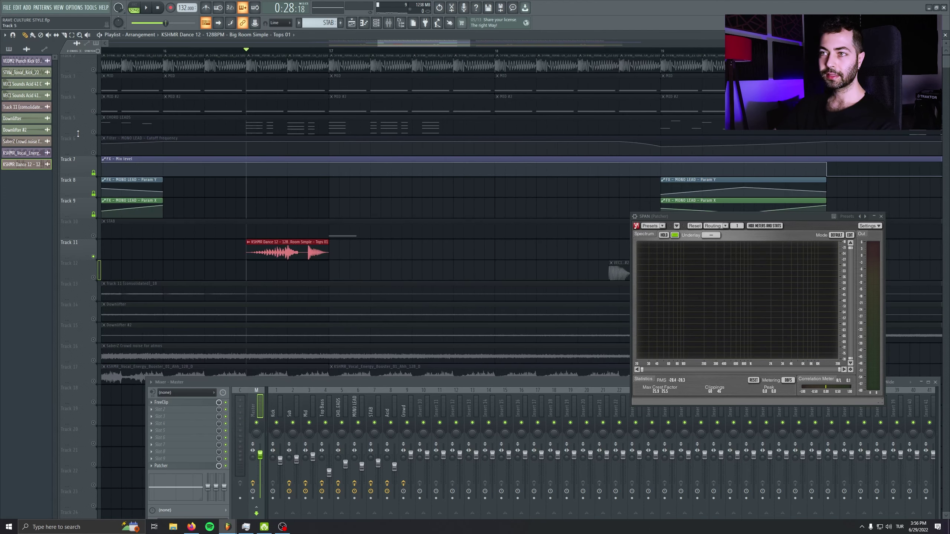
pyautogui.click(94, 132)
pyautogui.press('space')
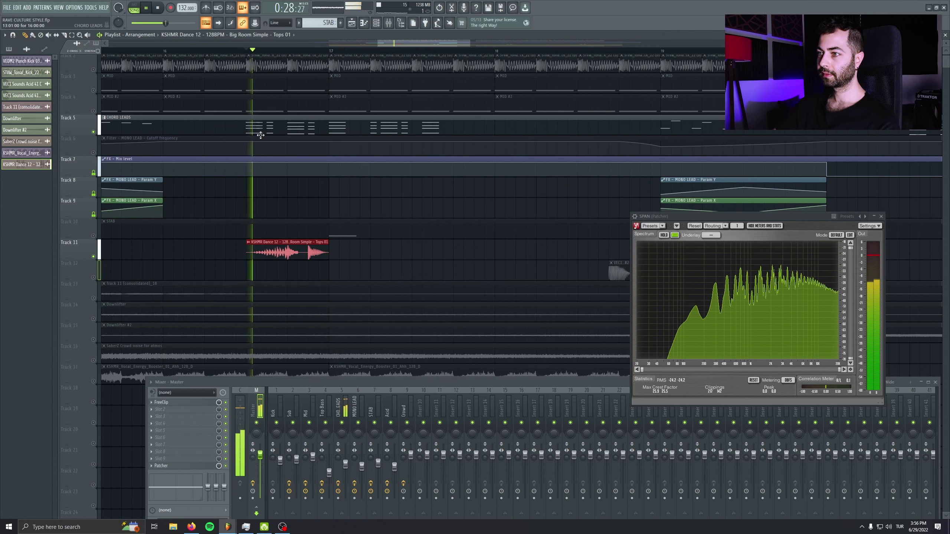
pyautogui.press('space')
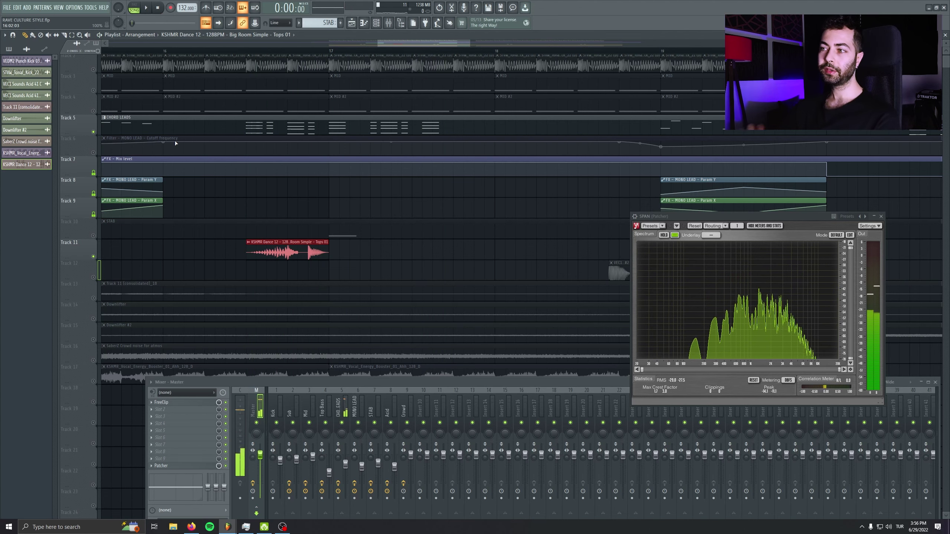
# Slice the tops clip in bar 16 to follow the chord rhythm, delete its short middle piece and audition the result
pyautogui.scroll(-5, 356, 229)
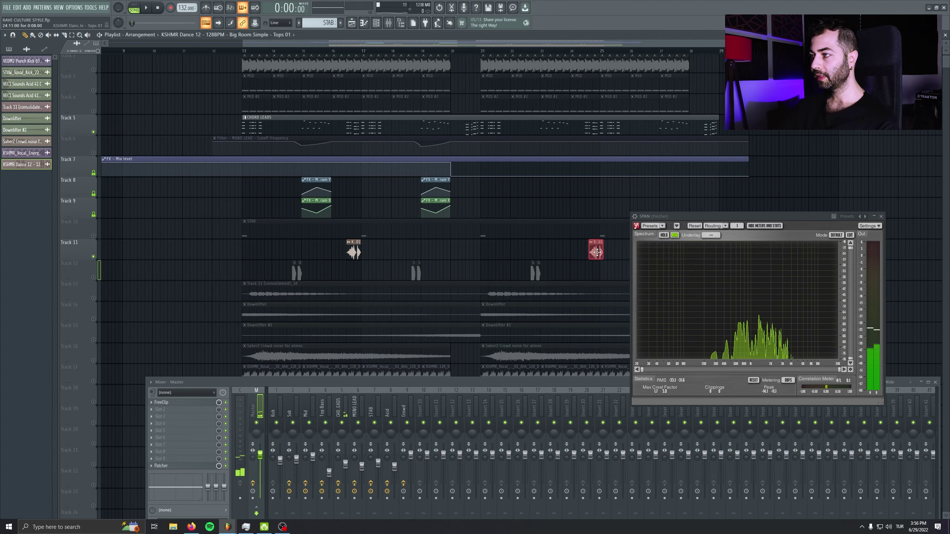
pyautogui.scroll(8, 277, 291)
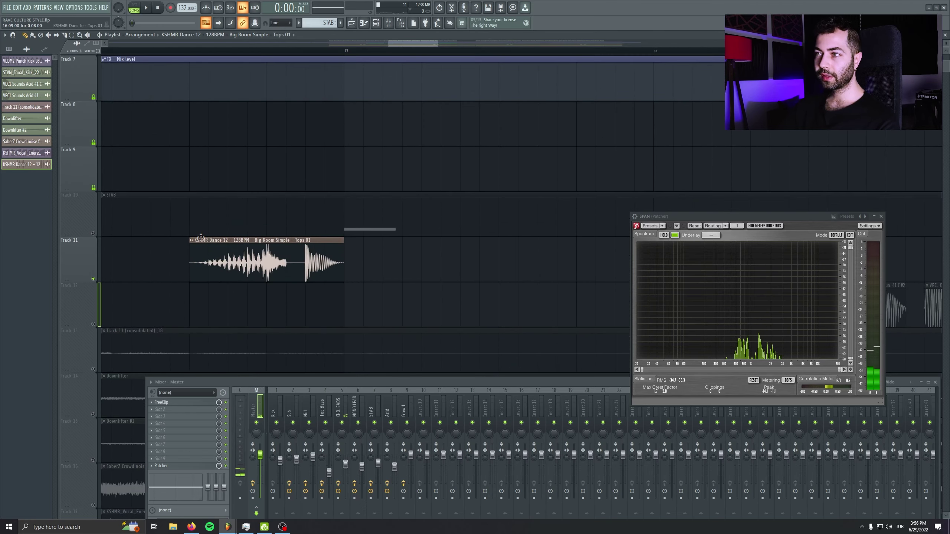
pyautogui.click(64, 34)
pyautogui.scroll(2, 295, 115)
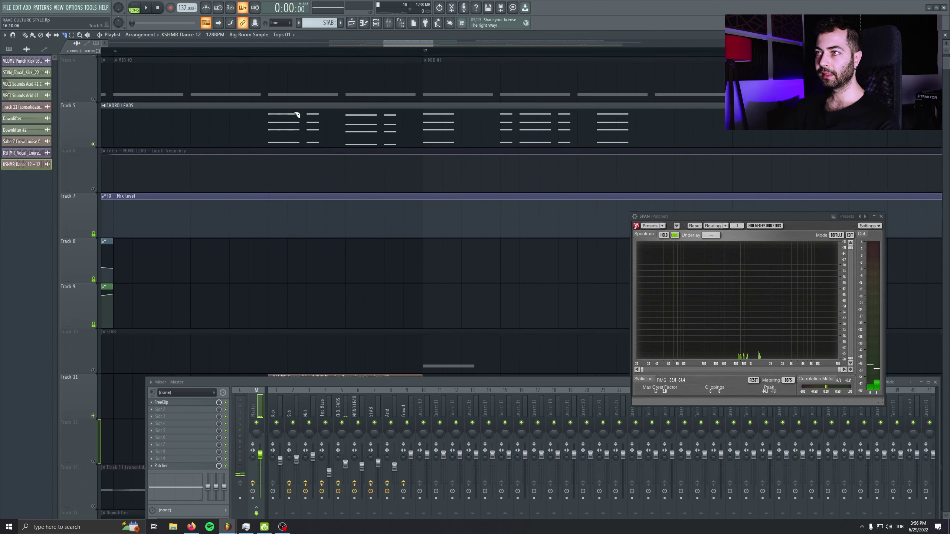
pyautogui.scroll(-3, 318, 204)
pyautogui.scroll(2, 333, 186)
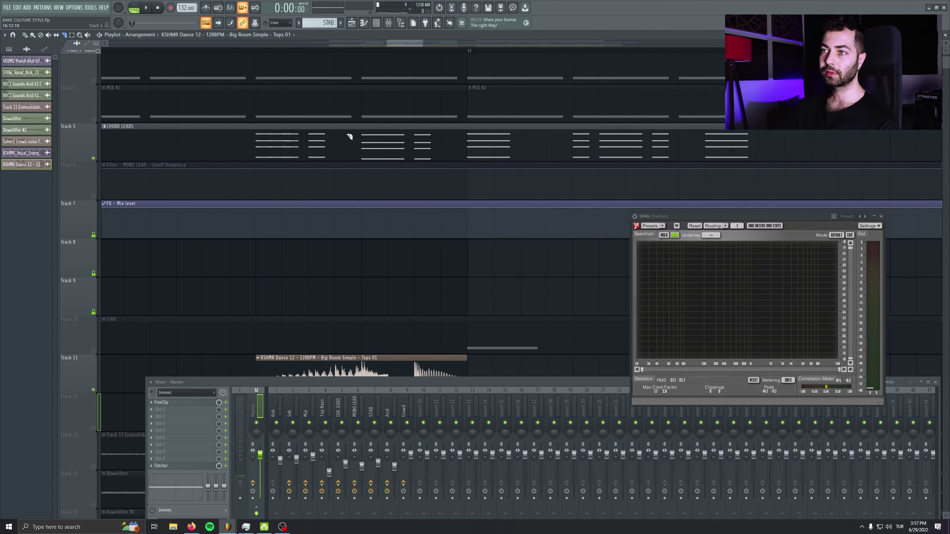
pyautogui.scroll(-2, 348, 253)
pyautogui.click(359, 321)
pyautogui.click(343, 321)
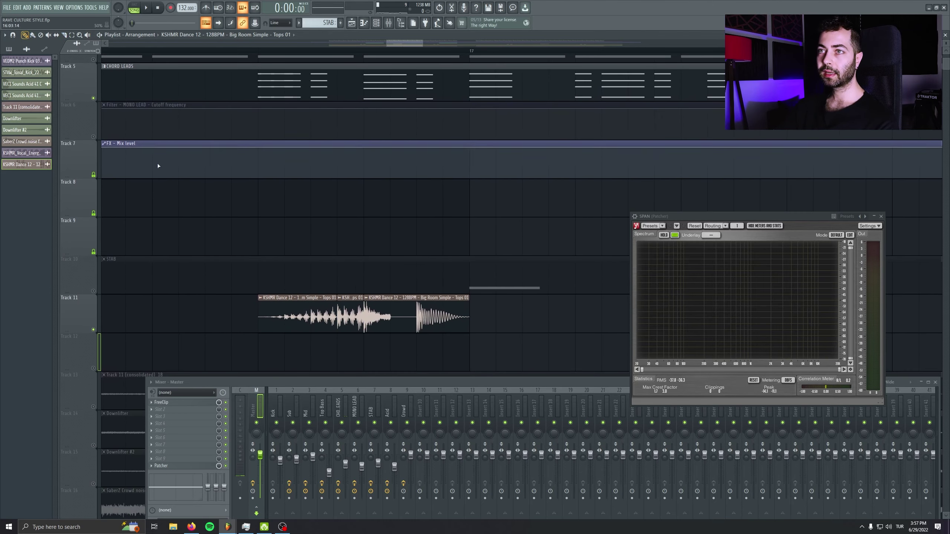
pyautogui.press('space')
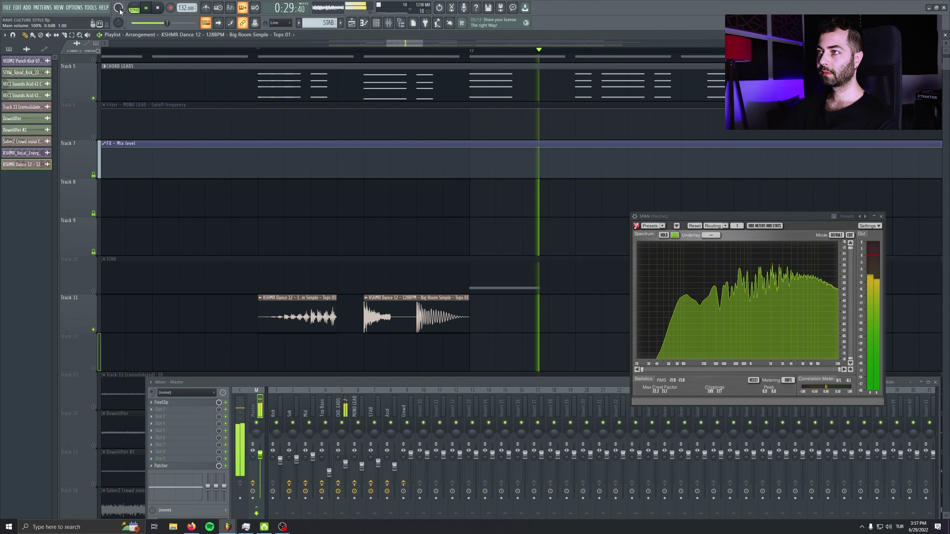
# Copy both tops pieces to the second half of bar 24 on Track 11 and save the project
pyautogui.scroll(-5, 493, 211)
pyautogui.scroll(-3, 493, 211)
pyautogui.rightClick(409, 212)
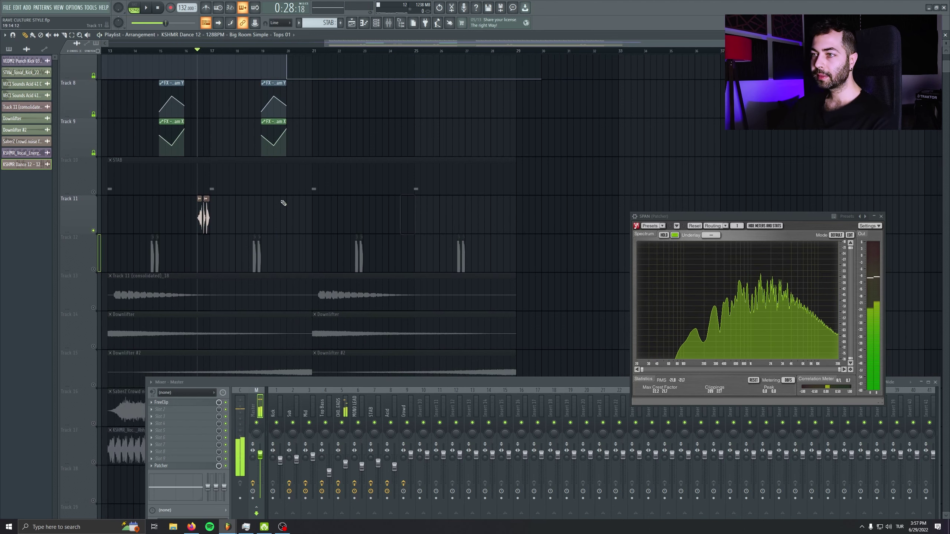
pyautogui.click(406, 223)
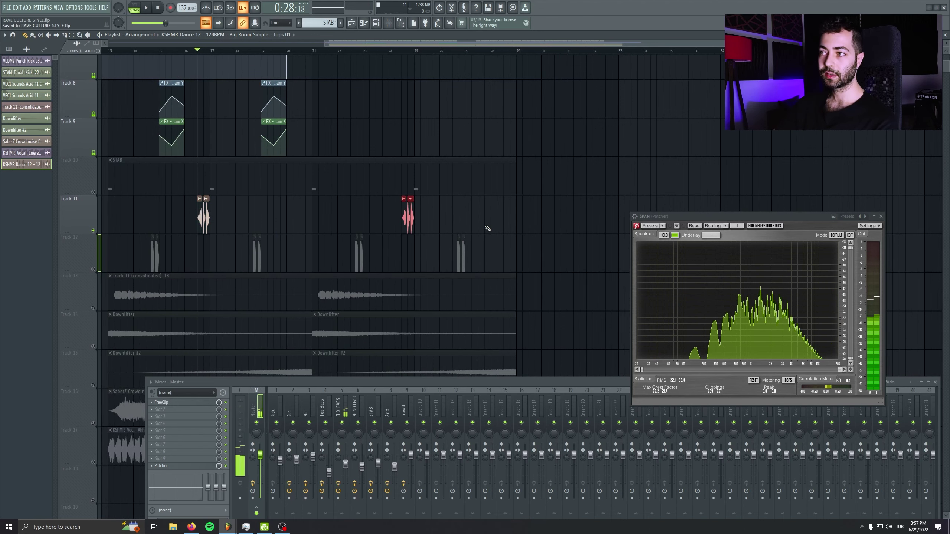
pyautogui.hscroll(-3, 111, 201)
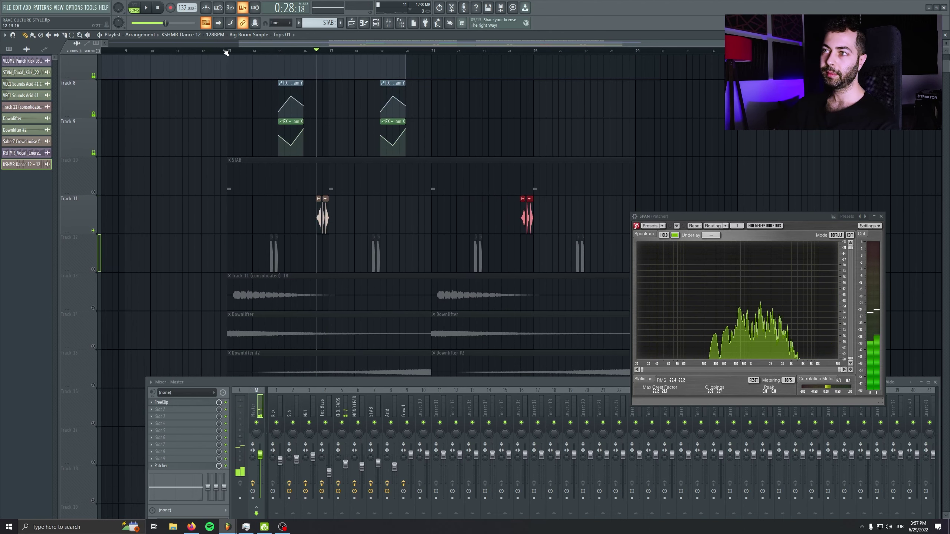
pyautogui.scroll(-2, 284, 100)
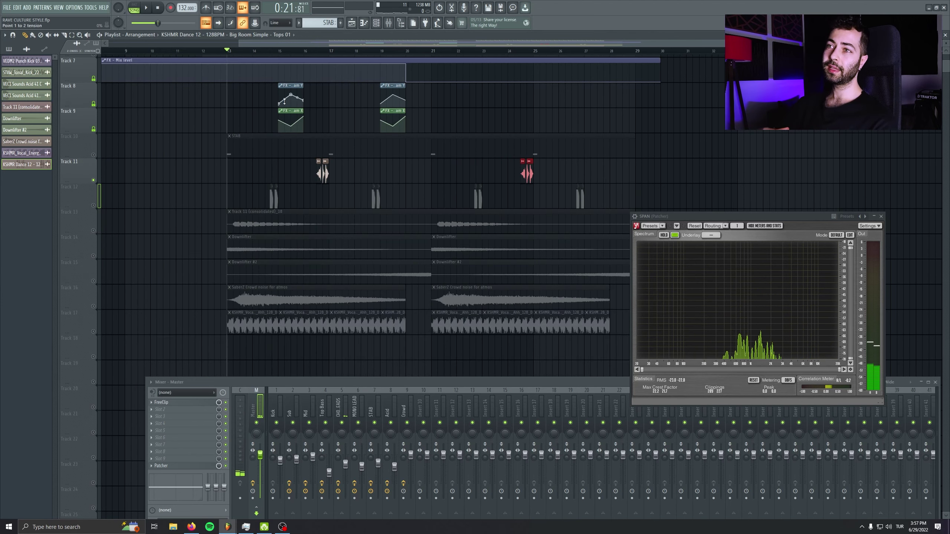
pyautogui.scroll(-2, 372, 168)
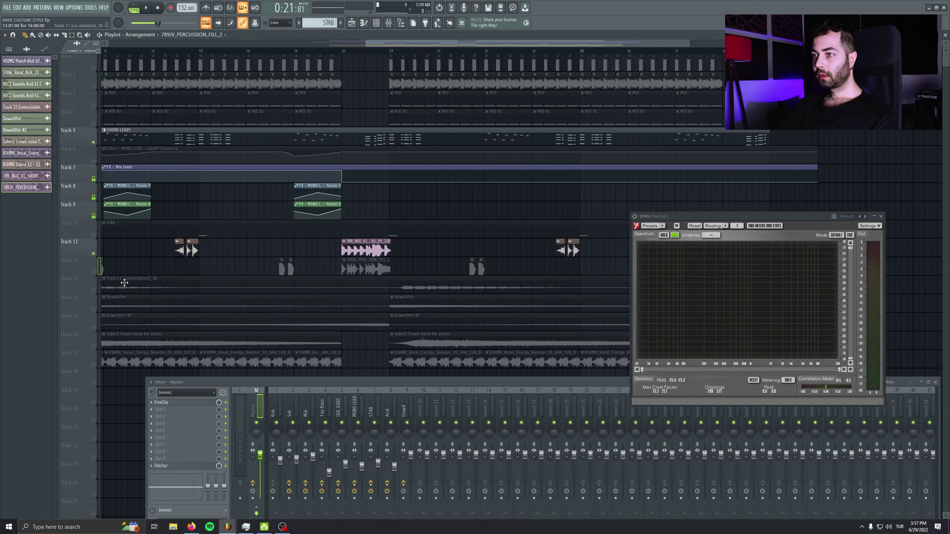
# Insert two tracks above the tops and place 789_RGO_V1_SHORT_FILL_03_128 on Track 11 and 789JV_PERCUSSION_FILL_2 on Track 12, both at bar 20
pyautogui.rightClick(90, 245)
pyautogui.click(100, 390)
pyautogui.rightClick(86, 246)
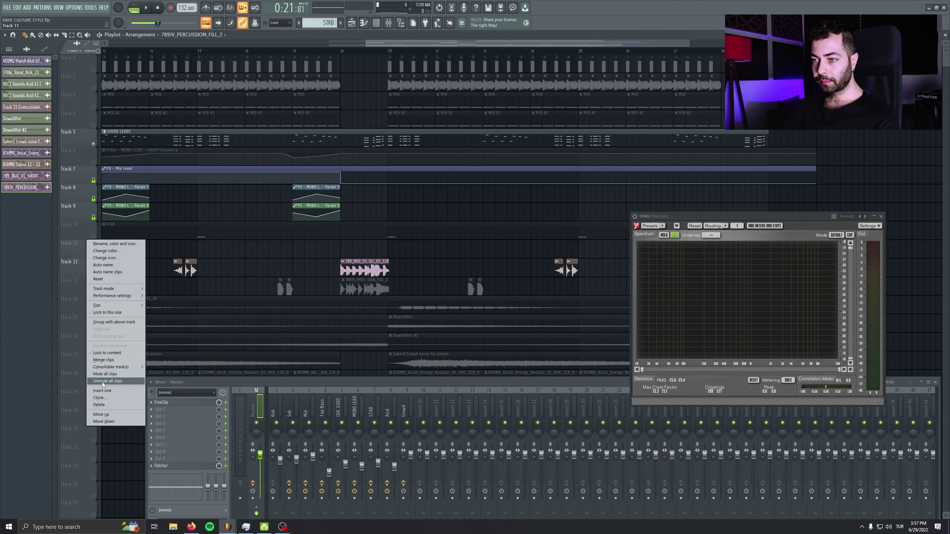
pyautogui.click(102, 390)
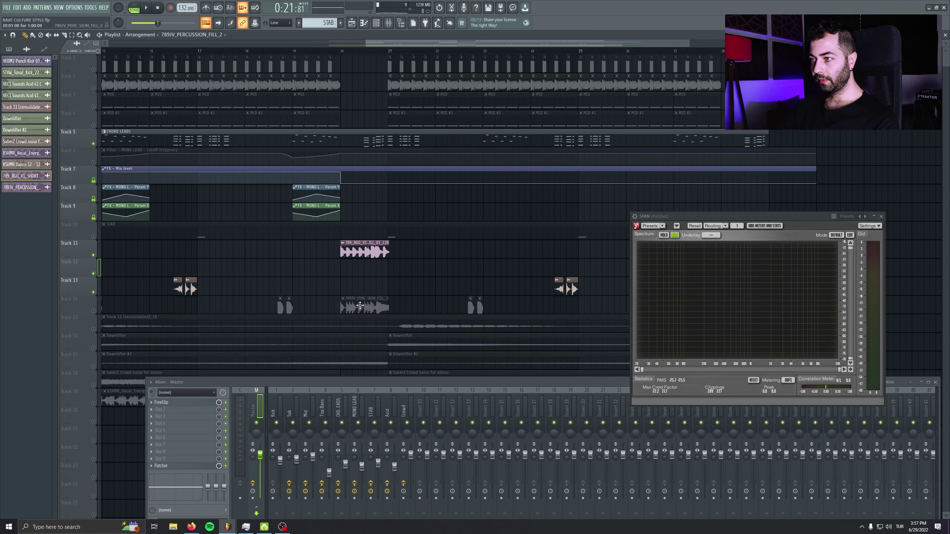
pyautogui.moveTo(359, 305); pyautogui.dragTo(360, 268)
pyautogui.keyDown('ctrl'); pyautogui.scroll(3, 386, 293); pyautogui.keyUp('ctrl')
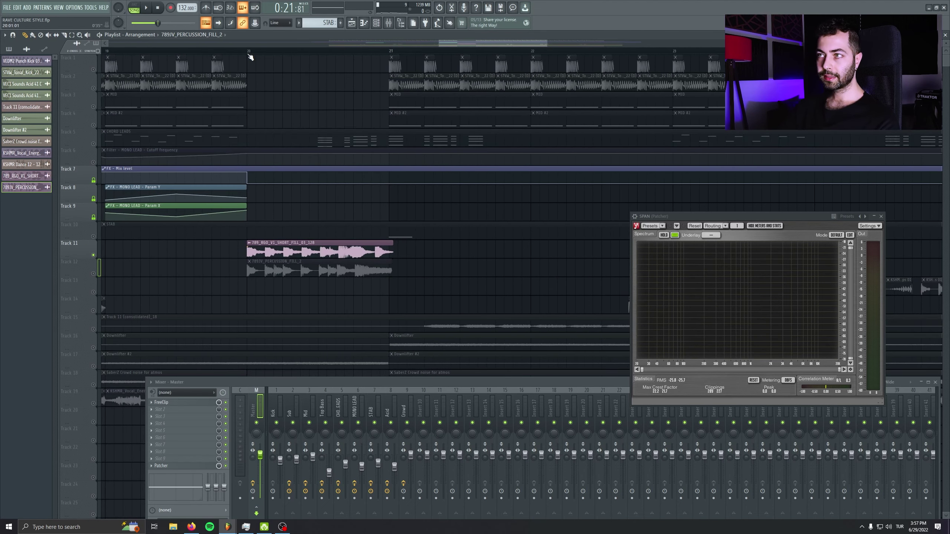
# Set the sample tempo of 789_RGO_V1_SHORT_FILL_03_128 to 128 BPM so the clip syncs with the project
pyautogui.doubleClick(346, 251)
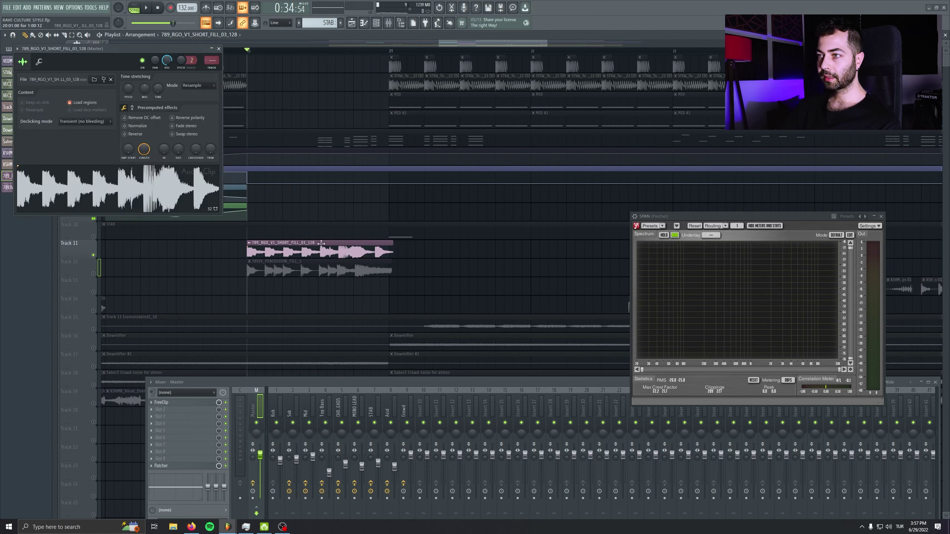
pyautogui.rightClick(159, 87)
pyautogui.click(178, 100)
pyautogui.click(483, 340)
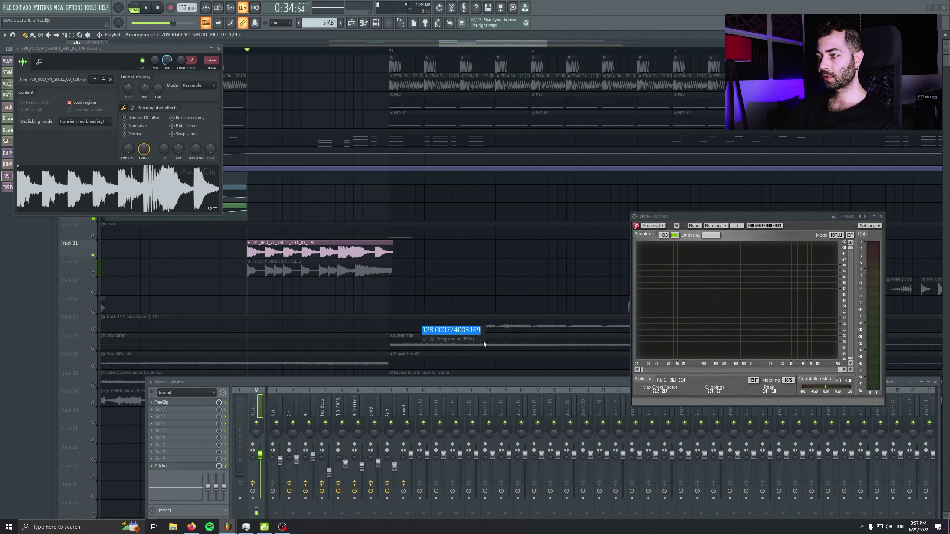
pyautogui.write('128')
pyautogui.press('Return')
# Audition the short fill on Track 11 from bar 20 and adjust its channel volume
pyautogui.press('space')
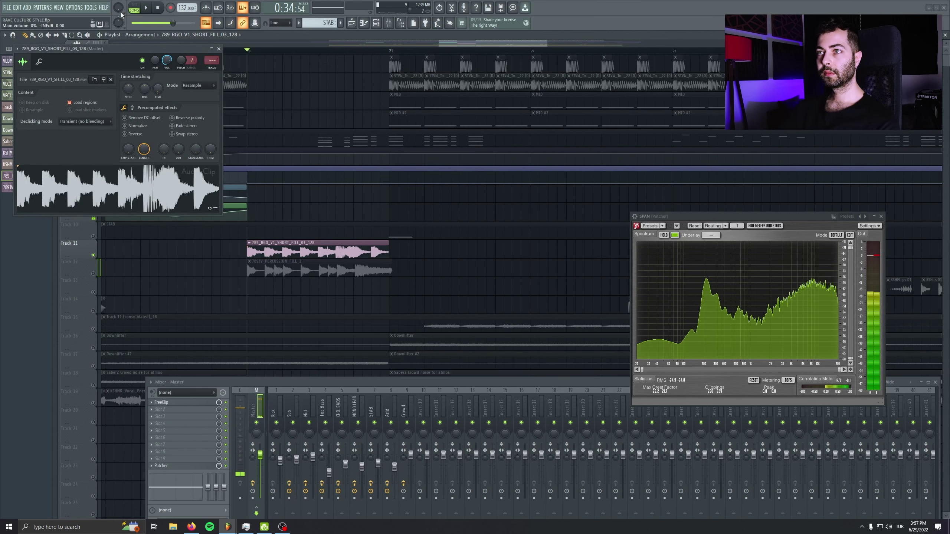
pyautogui.press('space')
pyautogui.press('space')
pyautogui.moveTo(167, 61); pyautogui.dragTo(167, 82)
pyautogui.press('space')
# Unmute Track 12, mute Track 11 and audition 789JV_PERCUSSION_FILL_2 on its own with its channel settings open
pyautogui.moveTo(94, 277); pyautogui.dragTo(94, 272)
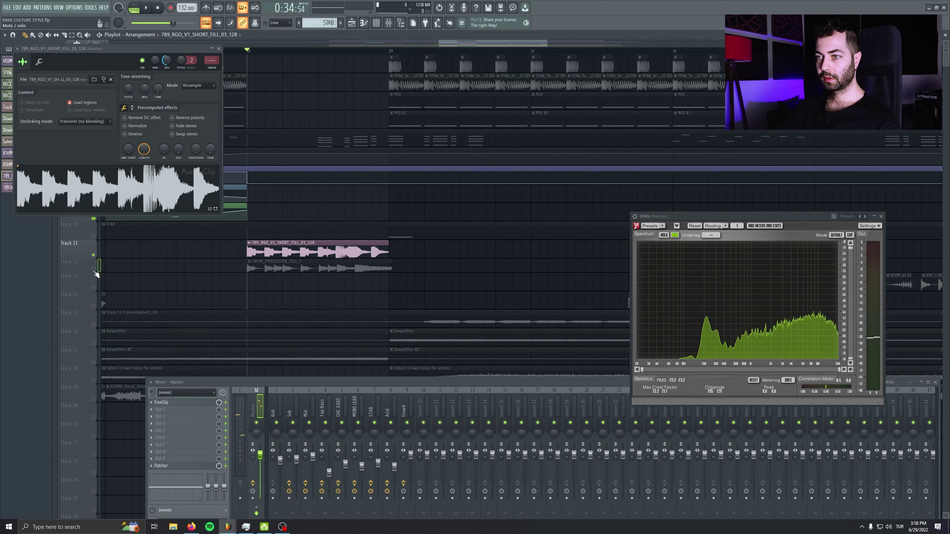
pyautogui.click(94, 269)
pyautogui.doubleClick(284, 268)
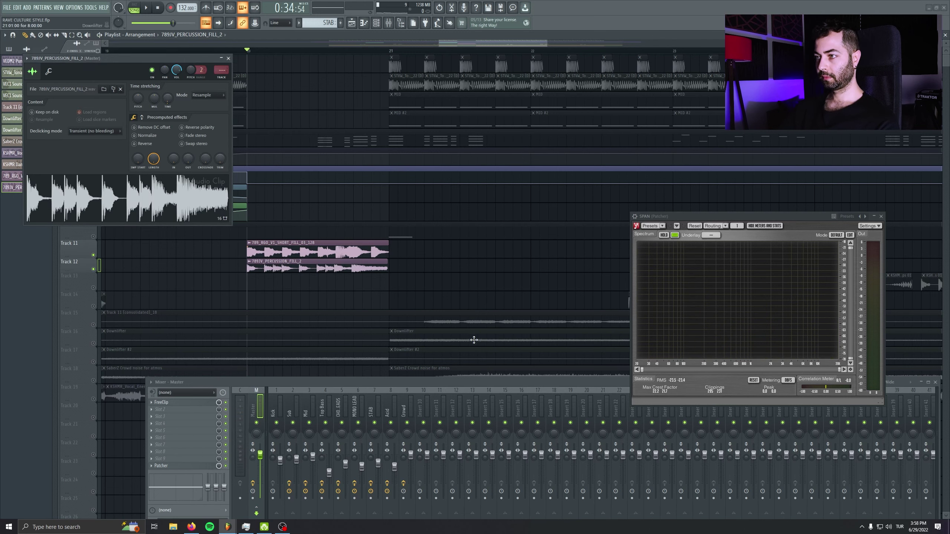
pyautogui.press('space')
pyautogui.click(94, 254)
pyautogui.keyDown('alt'); pyautogui.scroll(2, 349, 296); pyautogui.keyUp('alt')
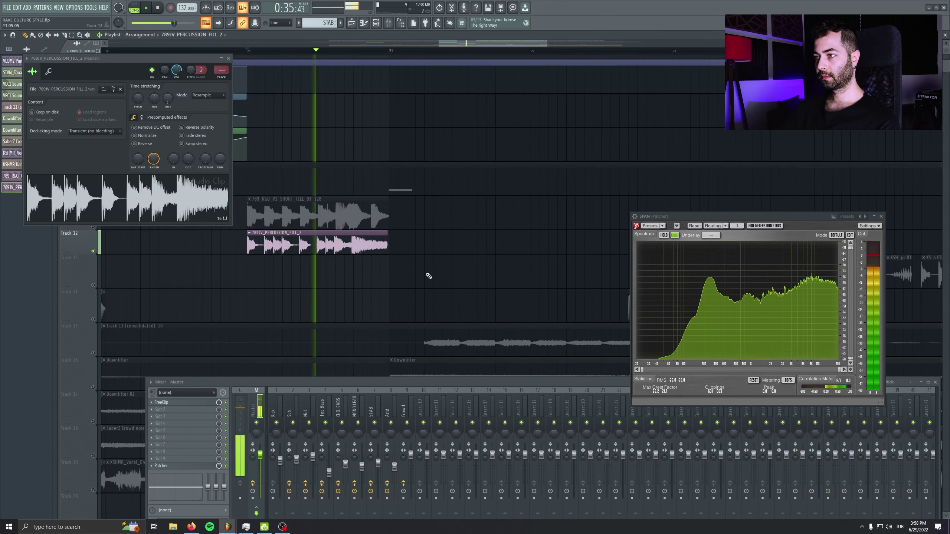
pyautogui.press('space')
pyautogui.press('space')
pyautogui.keyDown('ctrl'); pyautogui.scroll(2, 361, 265); pyautogui.keyUp('ctrl')
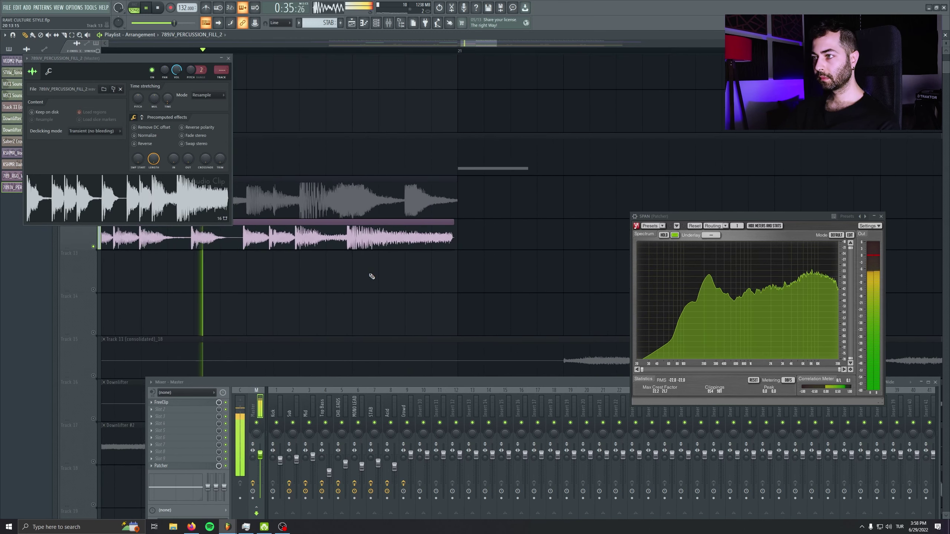
pyautogui.press('space')
# Set the percussion fill's sample tempo to about 129 BPM
pyautogui.rightClick(168, 99)
pyautogui.click(177, 113)
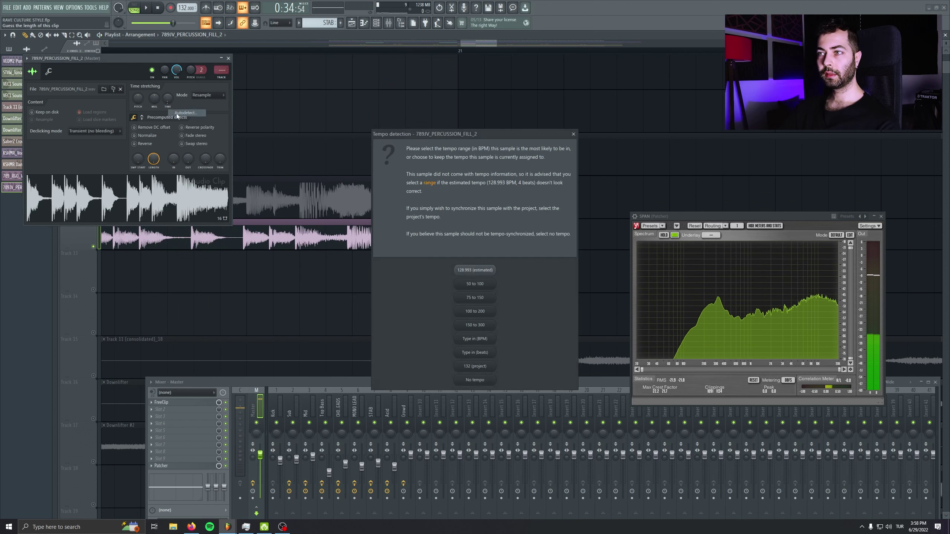
pyautogui.click(475, 339)
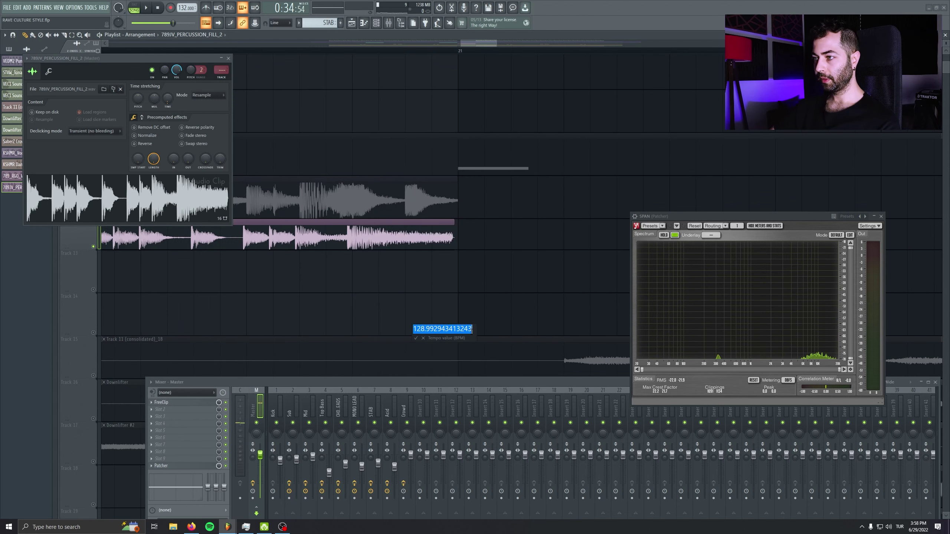
pyautogui.press('Return')
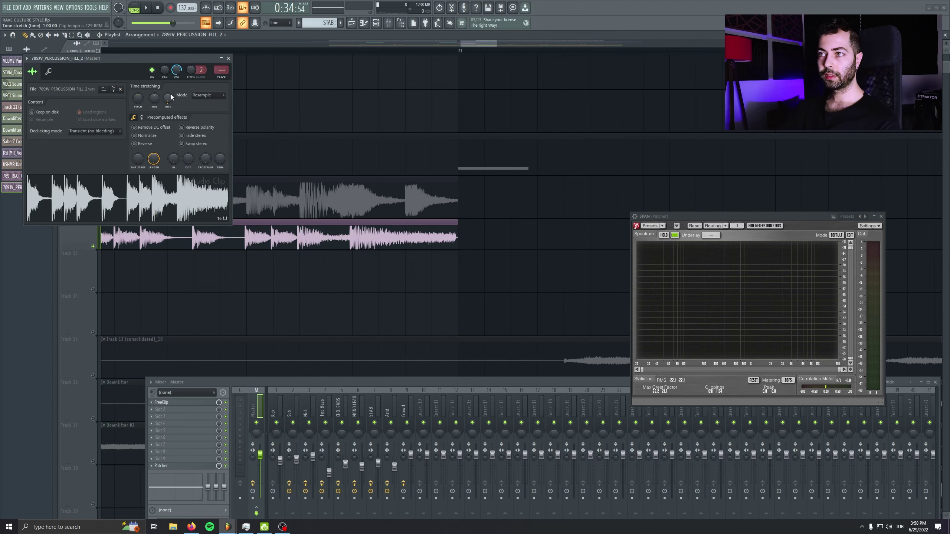
# Set the percussion fill's sample tempo to 130 BPM, audition it and close its settings
pyautogui.rightClick(171, 97)
pyautogui.click(188, 106)
pyautogui.click(481, 337)
pyautogui.write('130')
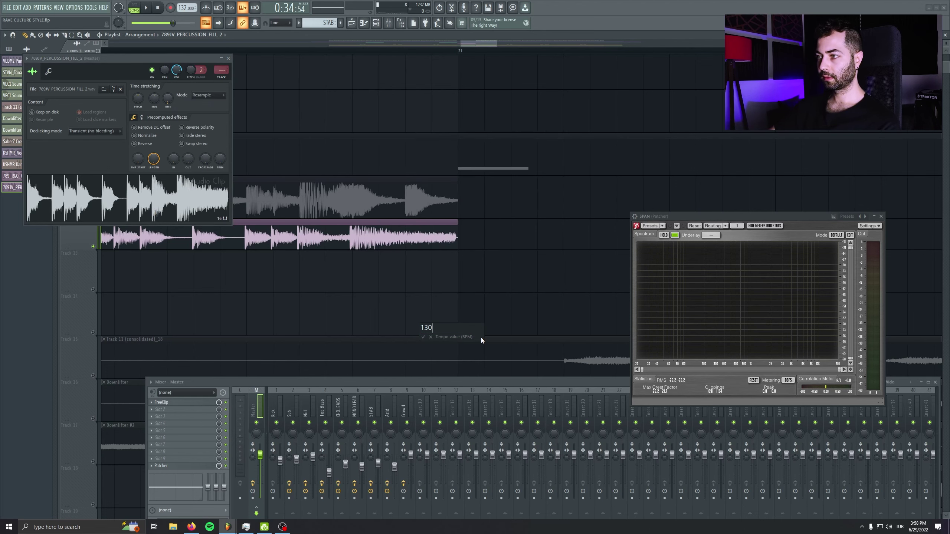
pyautogui.press('Return')
pyautogui.press('space')
pyautogui.click(228, 58)
# Trim the short fill to the first half of bar 20 and the percussion fill to the second half, and audition them together
pyautogui.scroll(-3, 325, 299)
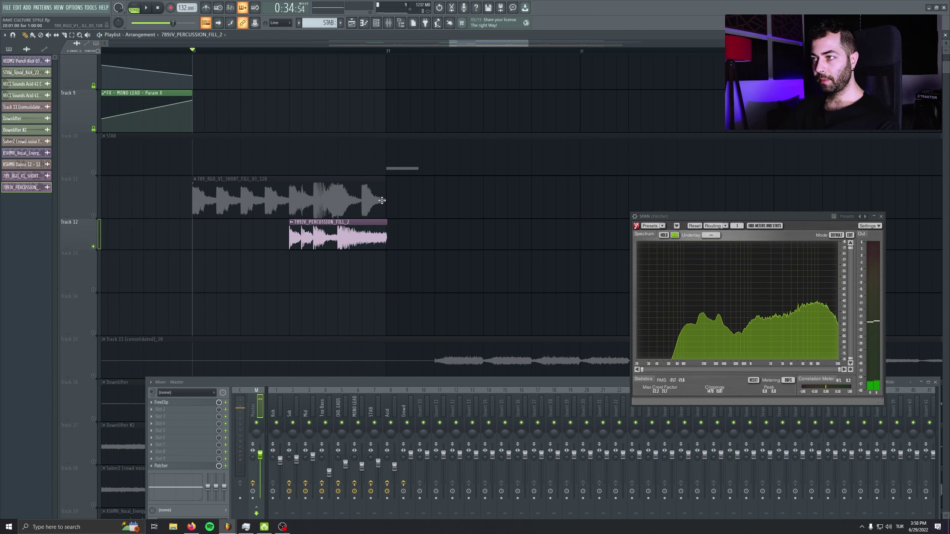
pyautogui.moveTo(382, 201); pyautogui.dragTo(260, 209)
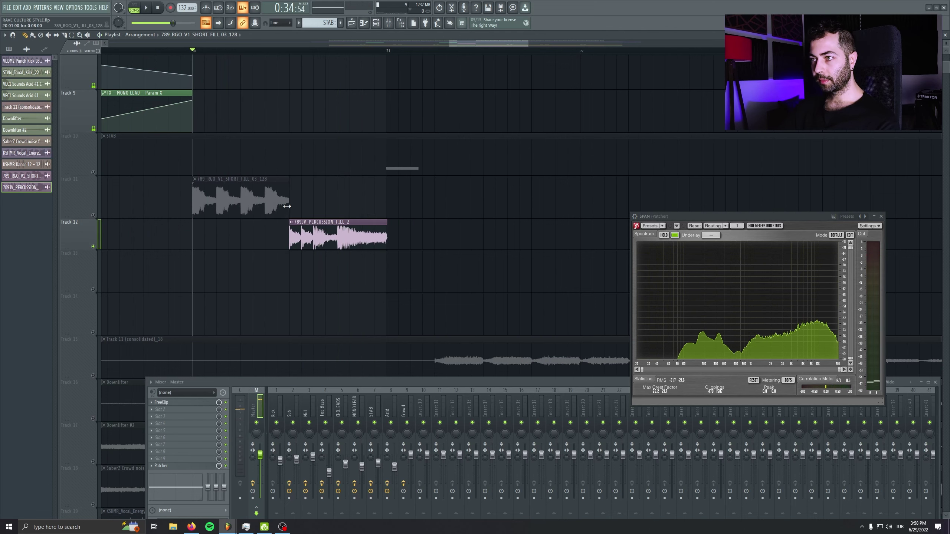
pyautogui.click(94, 215)
pyautogui.press('space')
pyautogui.scroll(1, 263, 268)
pyautogui.moveTo(263, 305); pyautogui.dragTo(267, 367)
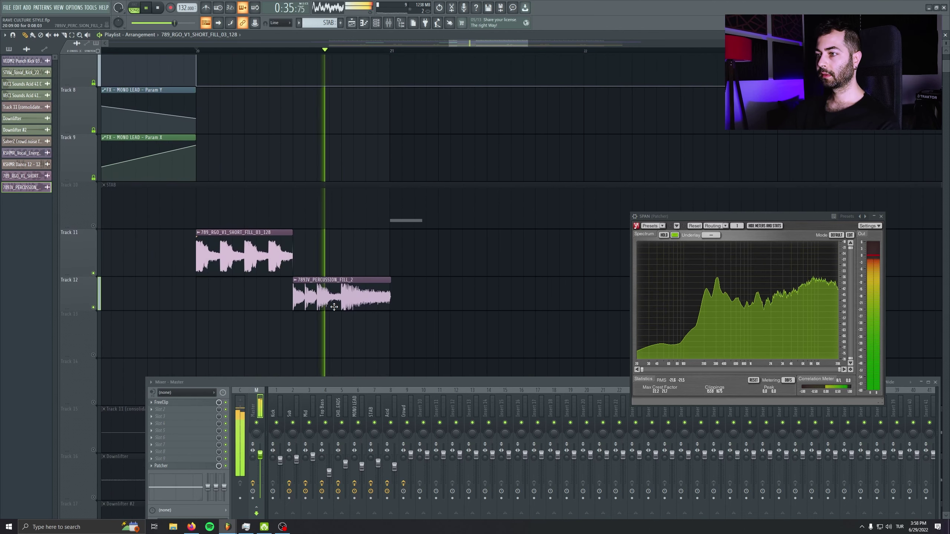
pyautogui.press('space')
# Slice the percussion fill on Track 12 into three pieces at its drum hits
pyautogui.scroll(-1, 332, 297)
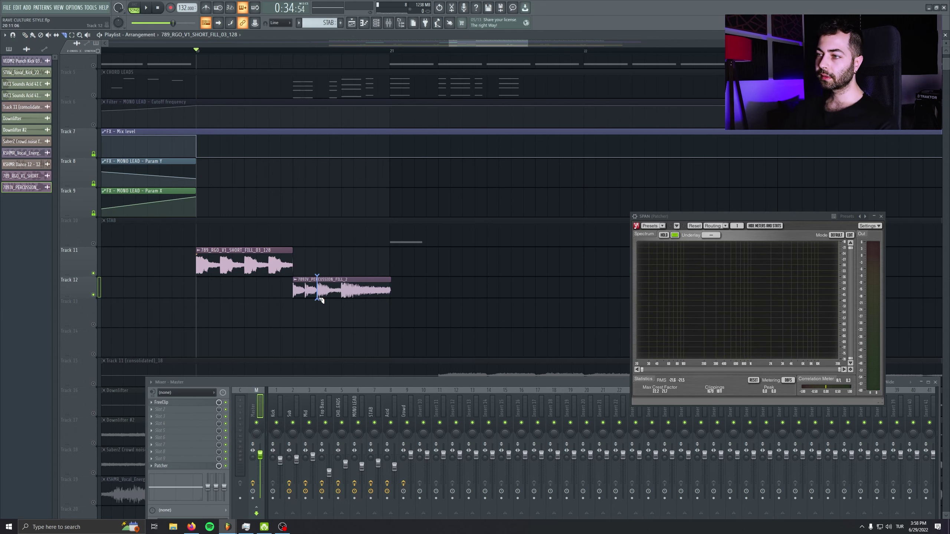
pyautogui.scroll(4, 343, 312)
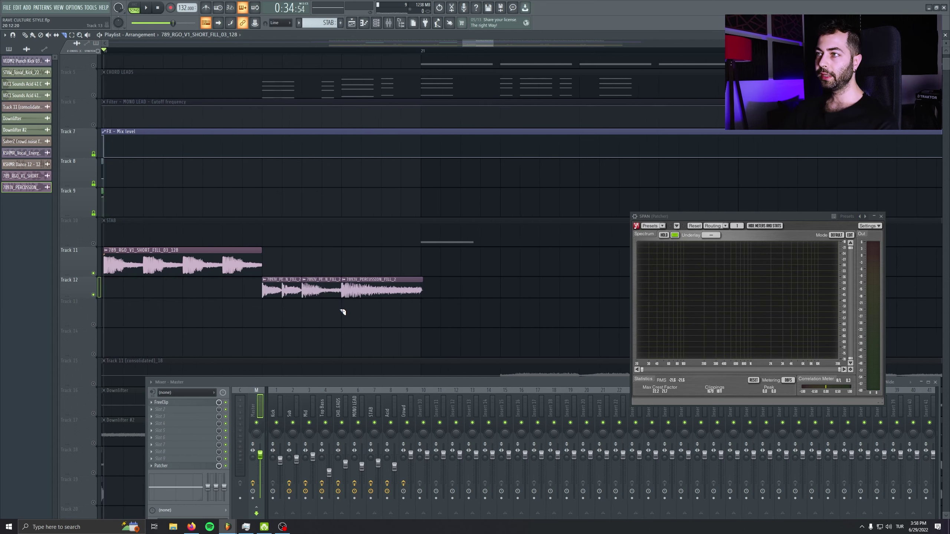
# Split the percussion fill's second slice in half, delete its first half to leave a gap, and audition the result with the chord leads
pyautogui.click(94, 95)
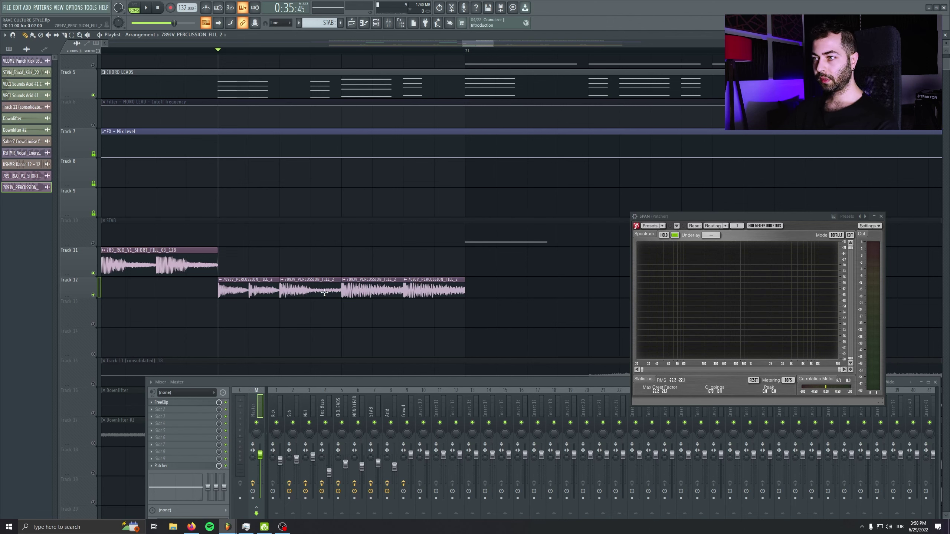
pyautogui.moveTo(324, 293); pyautogui.dragTo(368, 318)
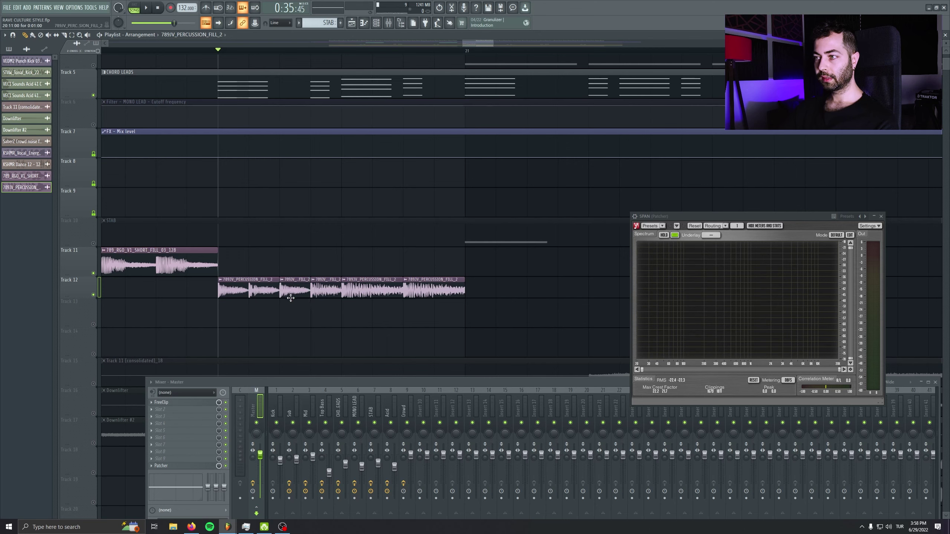
pyautogui.rightClick(290, 298)
pyautogui.press('space')
pyautogui.press('space')
pyautogui.press('space')
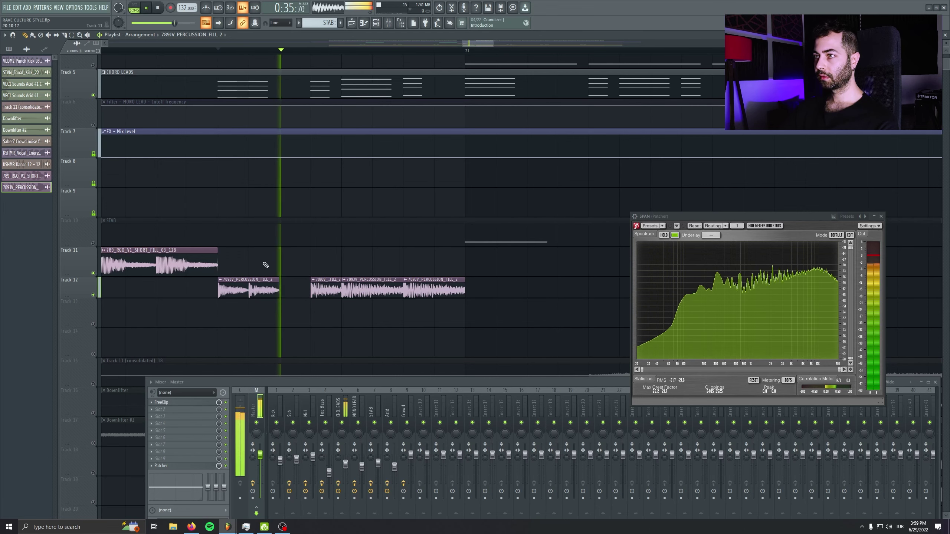
# Mute the chord leads again and audition the short fill and percussion fill together from bar 20
pyautogui.click(93, 95)
pyautogui.press('space')
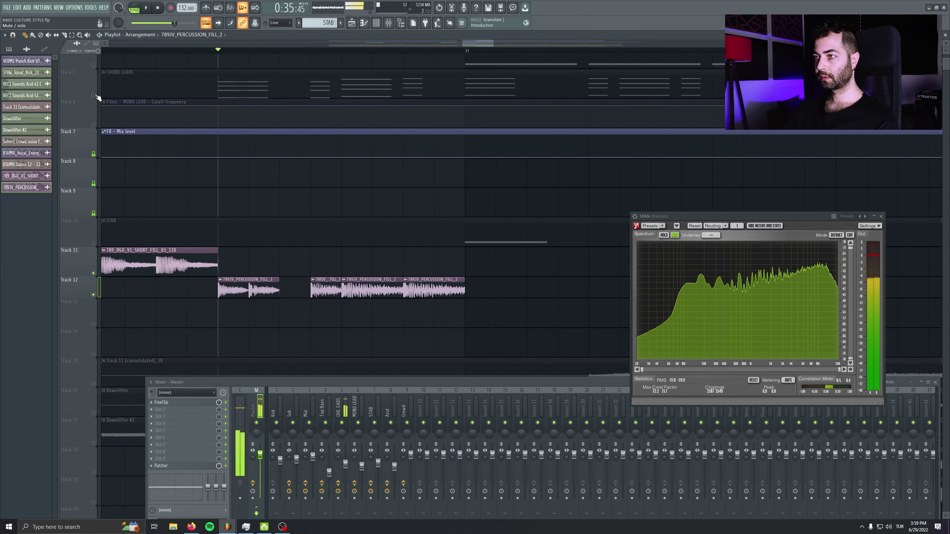
pyautogui.press('space')
pyautogui.press('space')
pyautogui.moveTo(112, 117); pyautogui.dragTo(247, 104)
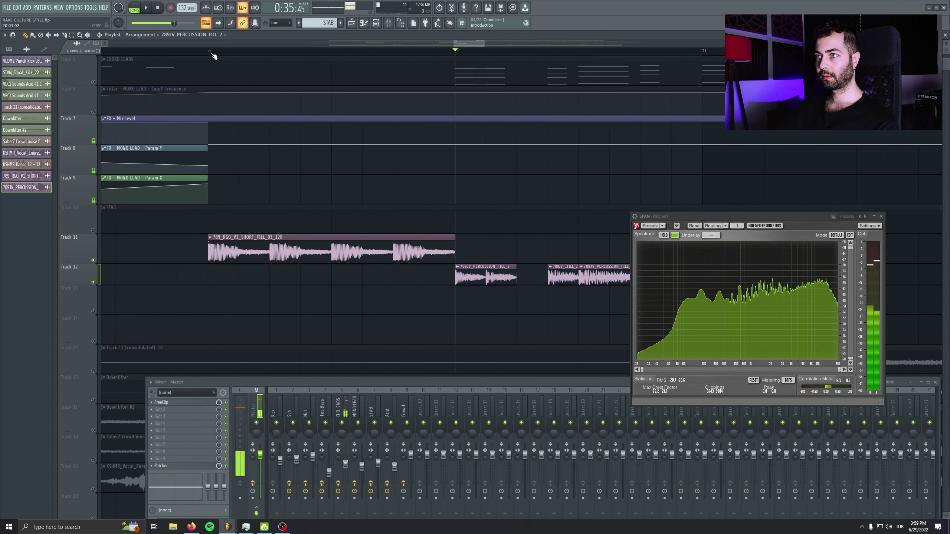
pyautogui.click(211, 52)
pyautogui.press('space')
# Check the short fill's sample settings and set the percussion fill's channel volume to 53% while auditioning
pyautogui.doubleClick(377, 237)
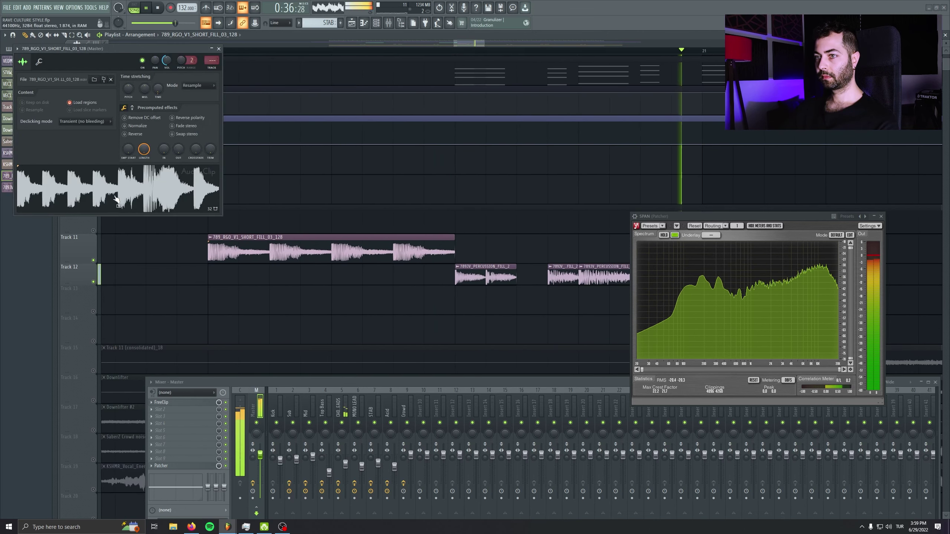
pyautogui.doubleClick(484, 278)
pyautogui.press('space')
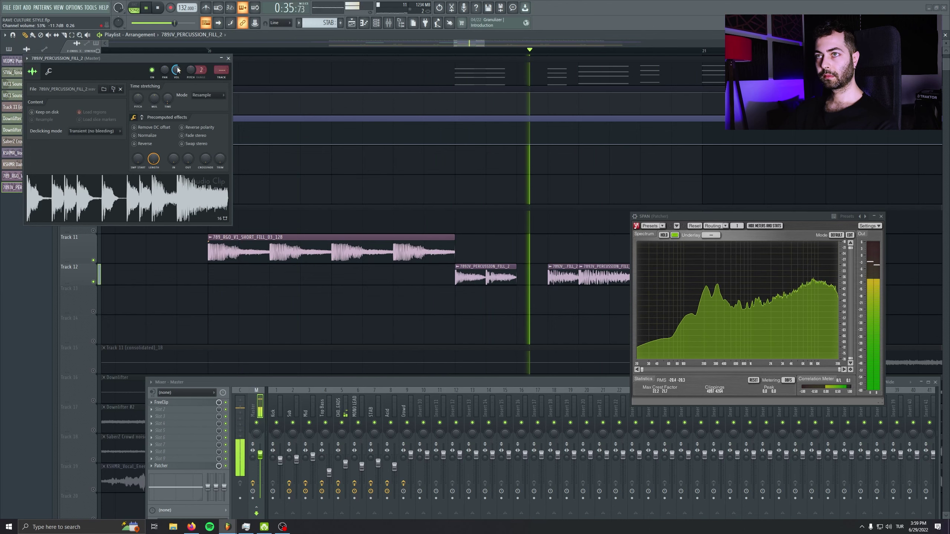
pyautogui.click(227, 58)
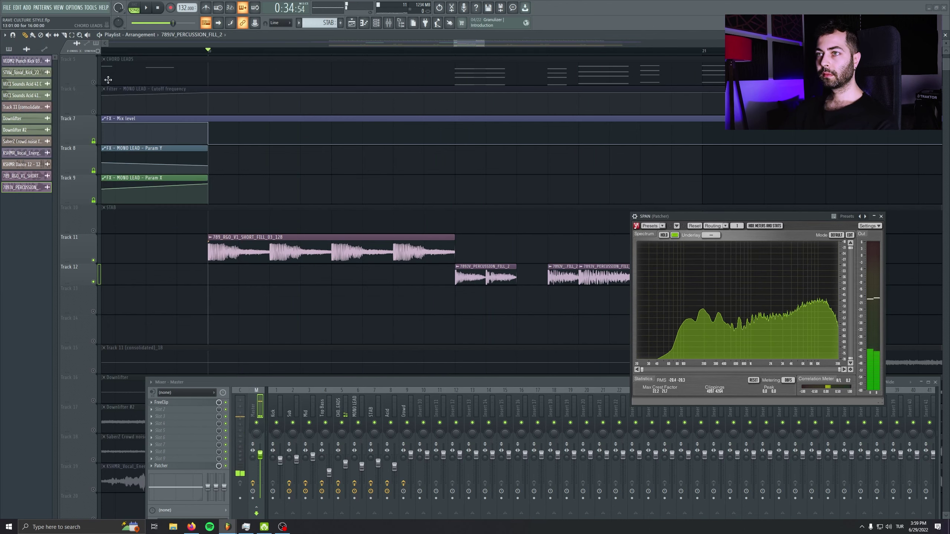
# Bring the muted tracks back in and audition both fills in the full mix while reviewing their sample settings
pyautogui.click(93, 82)
pyautogui.press('space')
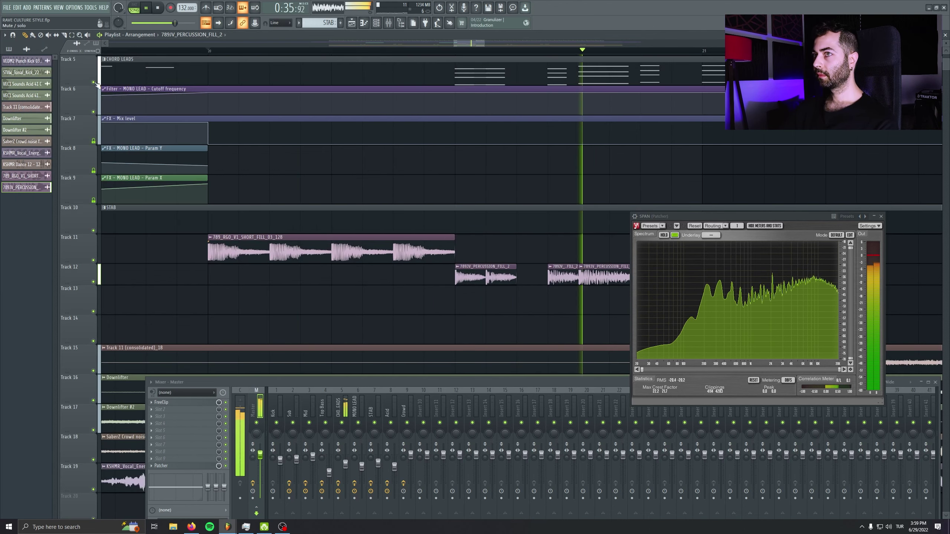
pyautogui.press('space')
pyautogui.doubleClick(243, 250)
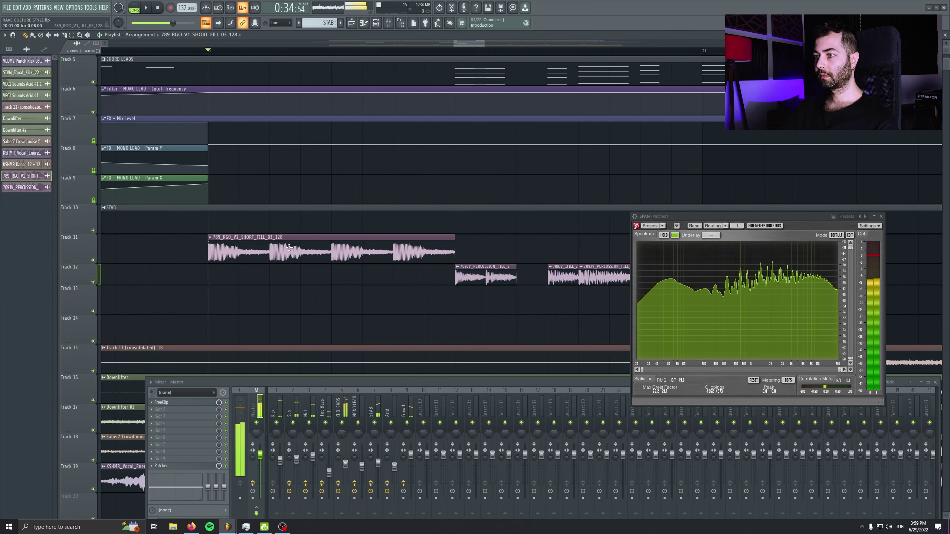
pyautogui.press('space')
pyautogui.doubleClick(481, 271)
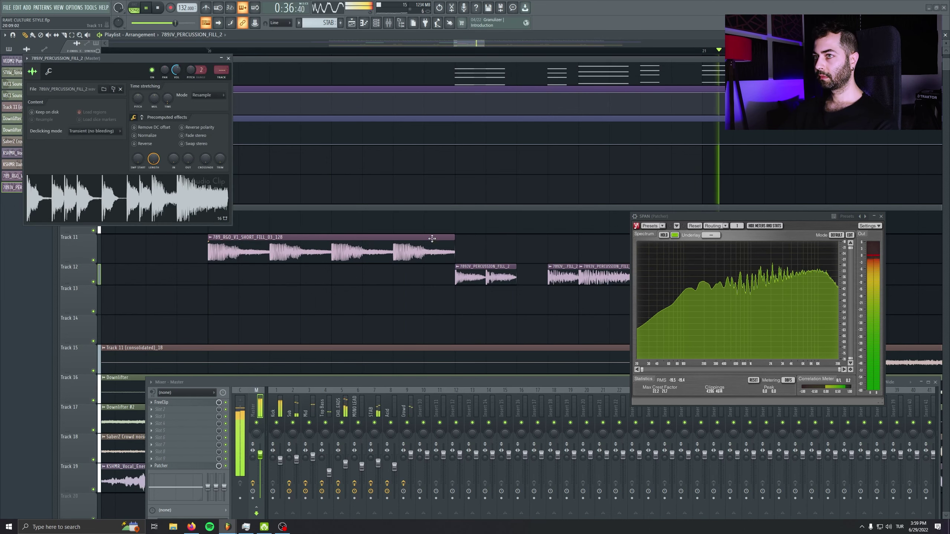
pyautogui.press('space')
pyautogui.press('space')
pyautogui.click(226, 59)
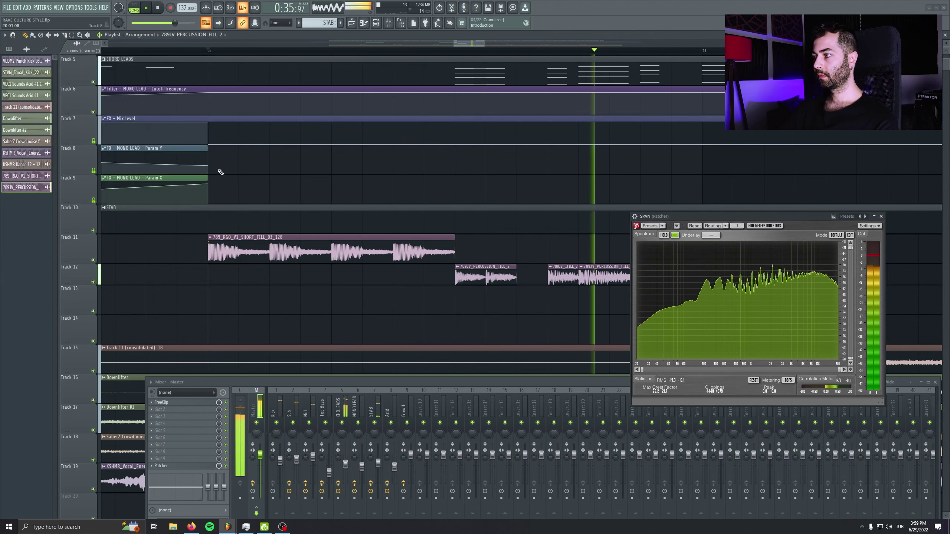
pyautogui.scroll(-8, 208, 230)
pyautogui.click(157, 7)
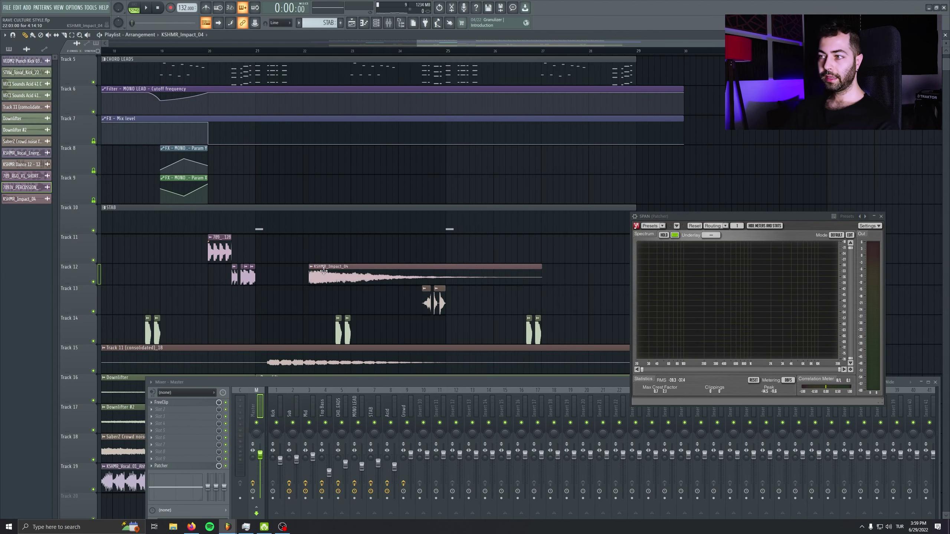
# Place KSHMR_Impact_04 at bar 20 on a newly inserted Track 13 and cut off its tail after bar 20
pyautogui.moveTo(325, 276); pyautogui.dragTo(258, 286)
pyautogui.rightClick(98, 304)
pyautogui.rightClick(88, 306)
pyautogui.click(103, 438)
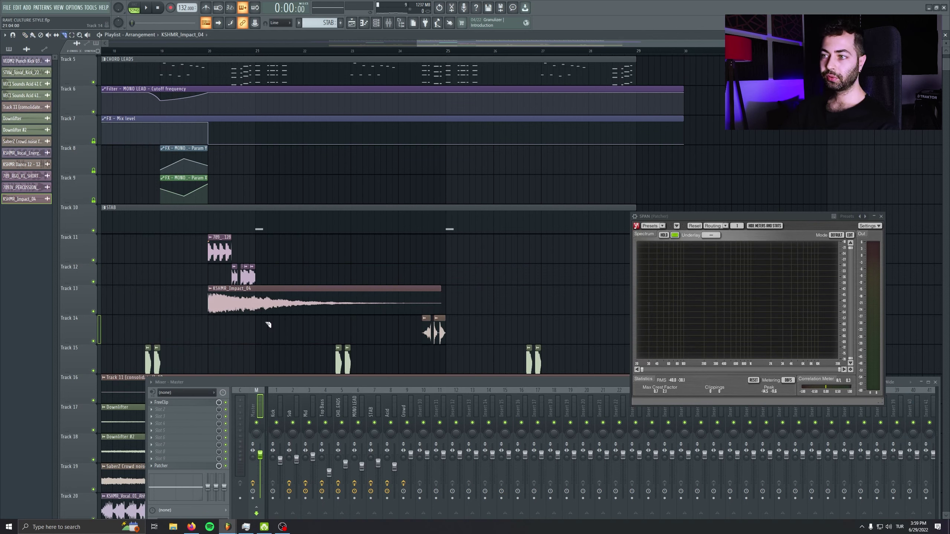
pyautogui.rightClick(276, 297)
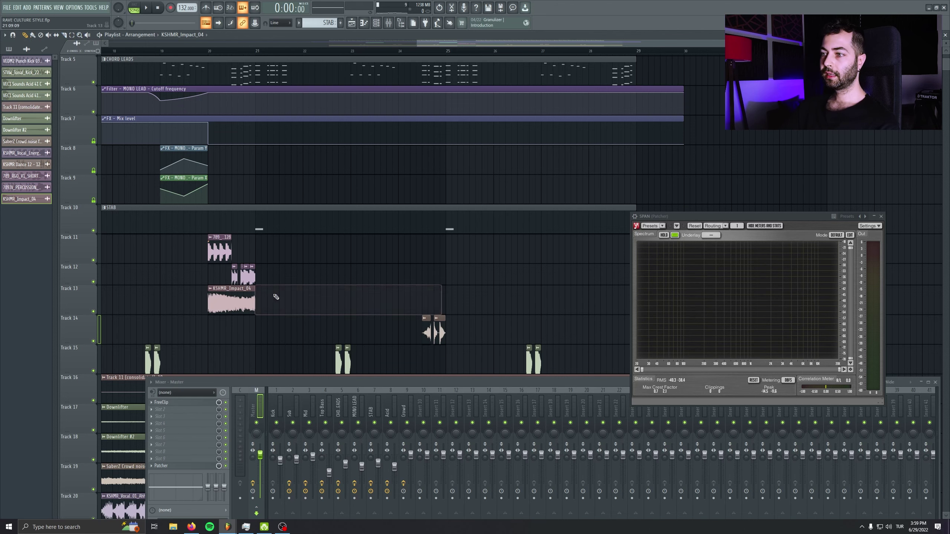
# Fade out the impact sample, trim its clip to about three quarters of bar 20, and audition it in the mix
pyautogui.doubleClick(252, 294)
pyautogui.moveTo(198, 169); pyautogui.dragTo(197, 131)
pyautogui.scroll(4, 203, 273)
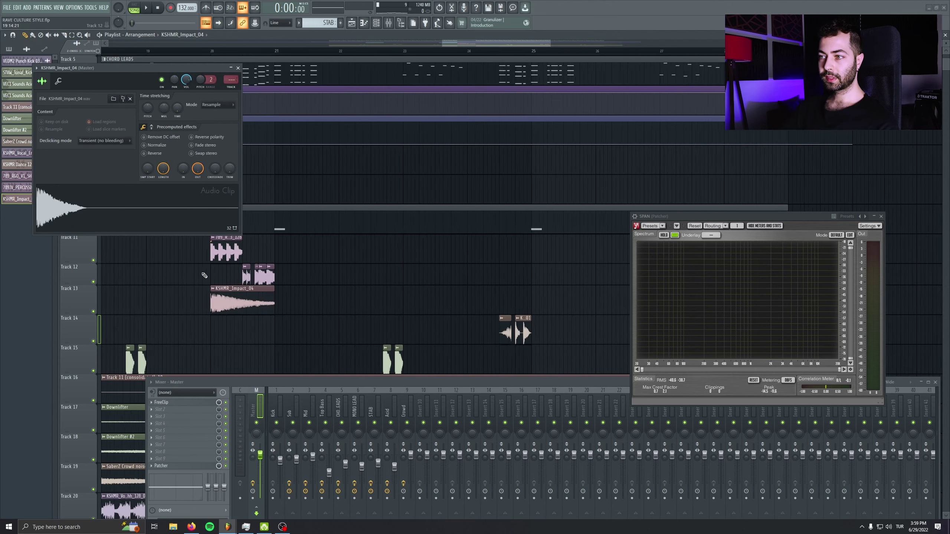
pyautogui.moveTo(361, 302); pyautogui.dragTo(327, 301)
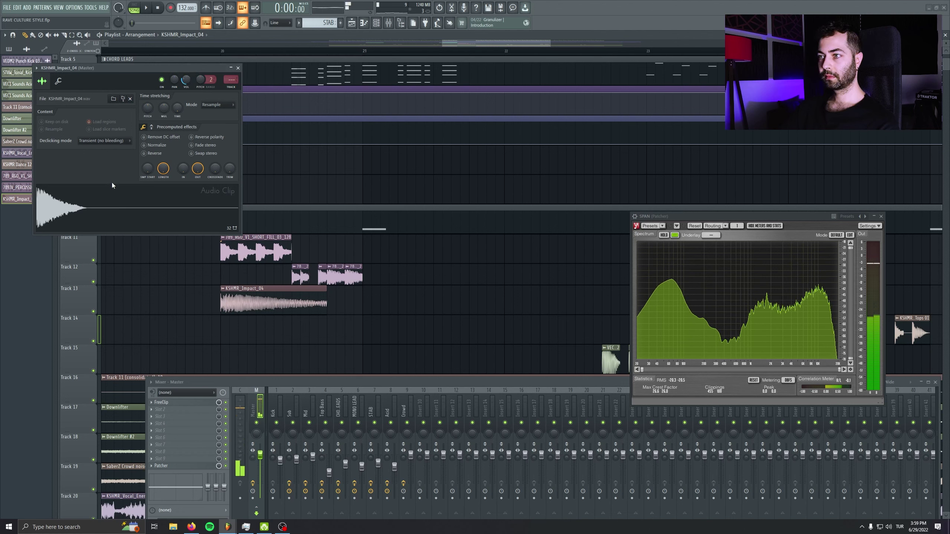
pyautogui.press('space')
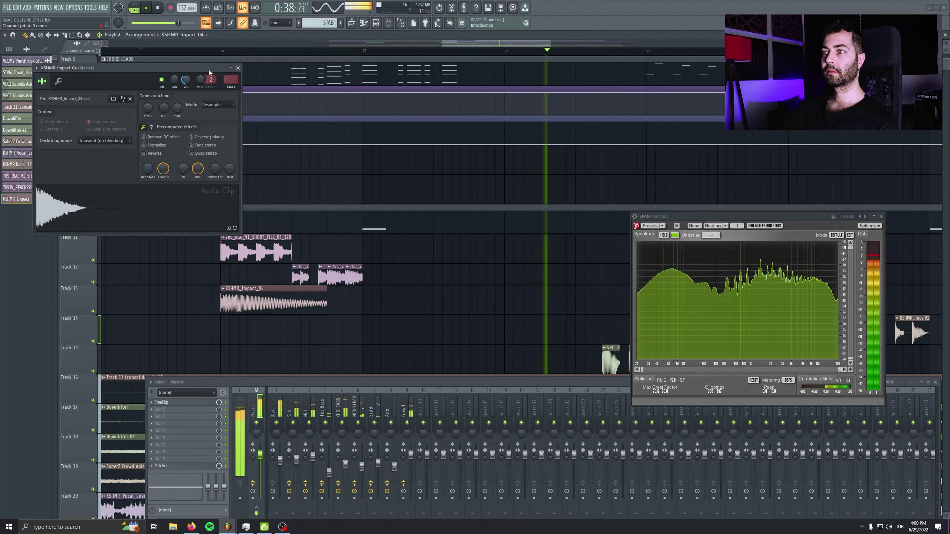
pyautogui.click(237, 68)
# Copy the short fill, percussion fill and impact clips from bar 20 to bar 28
pyautogui.scroll(-6, 252, 364)
pyautogui.moveTo(353, 249); pyautogui.dragTo(490, 300)
pyautogui.scroll(-2, 250, 316)
pyautogui.scroll(-1, 250, 316)
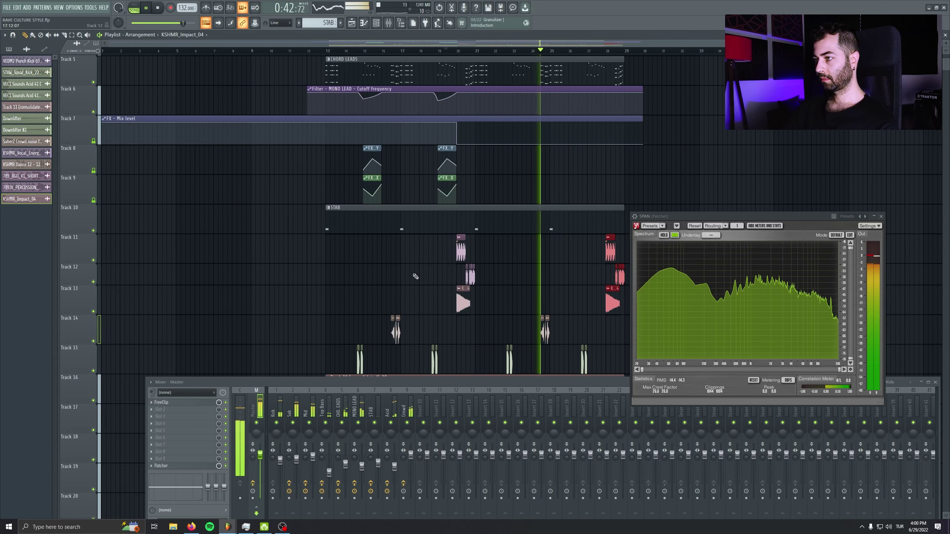
# Copy the short fill and percussion fill without the impact to bar 12, and play the arrangement through to its end
pyautogui.moveTo(414, 274); pyautogui.dragTo(312, 254)
pyautogui.click(383, 252)
pyautogui.rightClick(385, 251)
pyautogui.moveTo(356, 287); pyautogui.dragTo(238, 178)
pyautogui.scroll(-1, 238, 179)
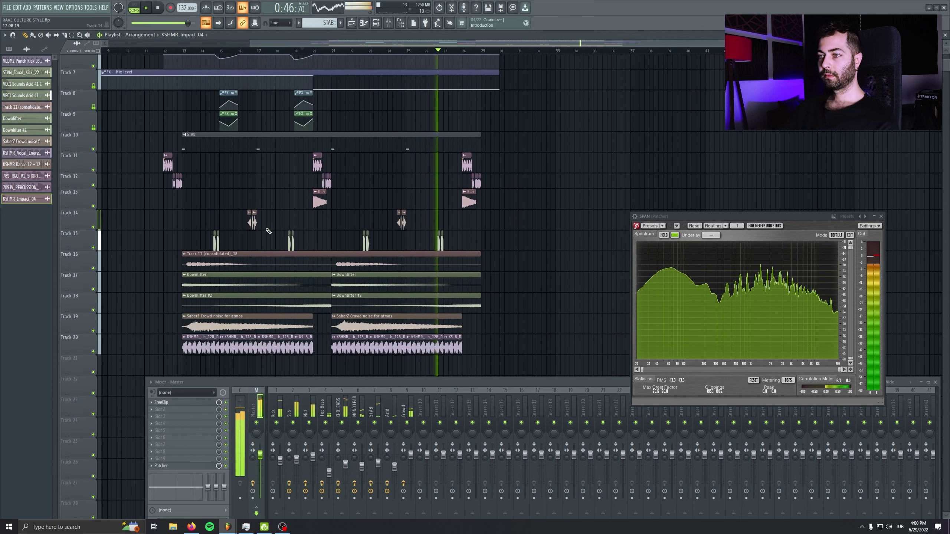
pyautogui.click(612, 240)
pyautogui.rightClick(612, 240)
pyautogui.moveTo(543, 263); pyautogui.dragTo(547, 218)
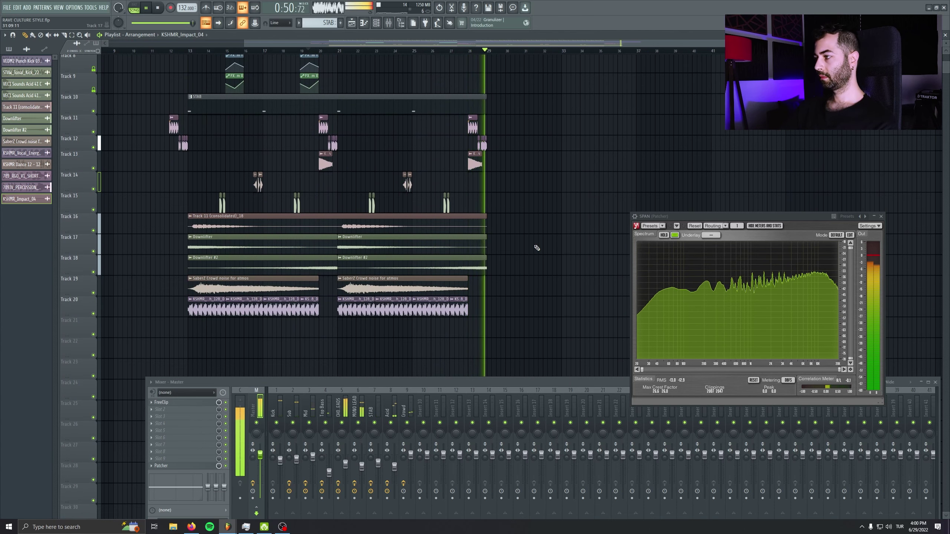
pyautogui.press('space')
# Add a longer Hornbass Shock note to the STAB pattern at playlist bar 29 and end the STAB clip at bar 31
pyautogui.moveTo(481, 97); pyautogui.dragTo(531, 190)
pyautogui.doubleClick(510, 198)
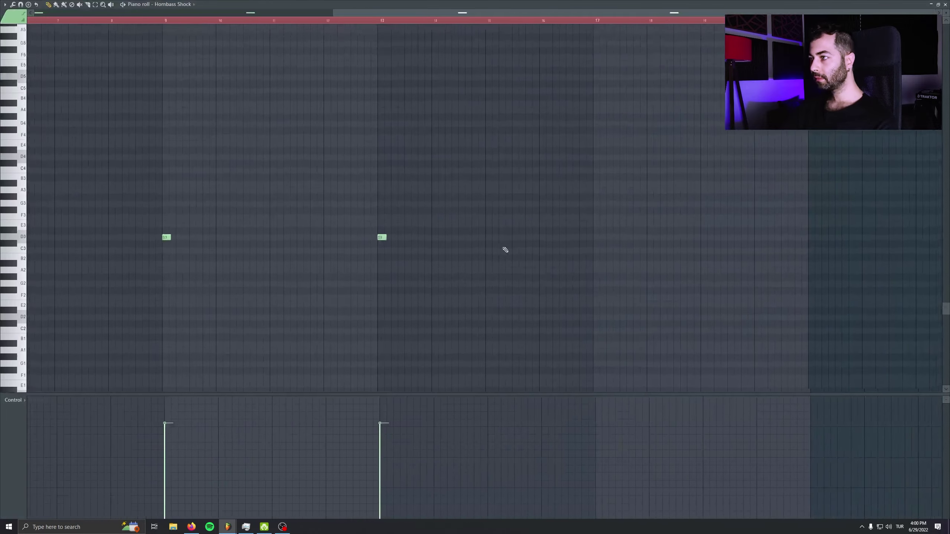
pyautogui.moveTo(581, 246); pyautogui.dragTo(580, 239)
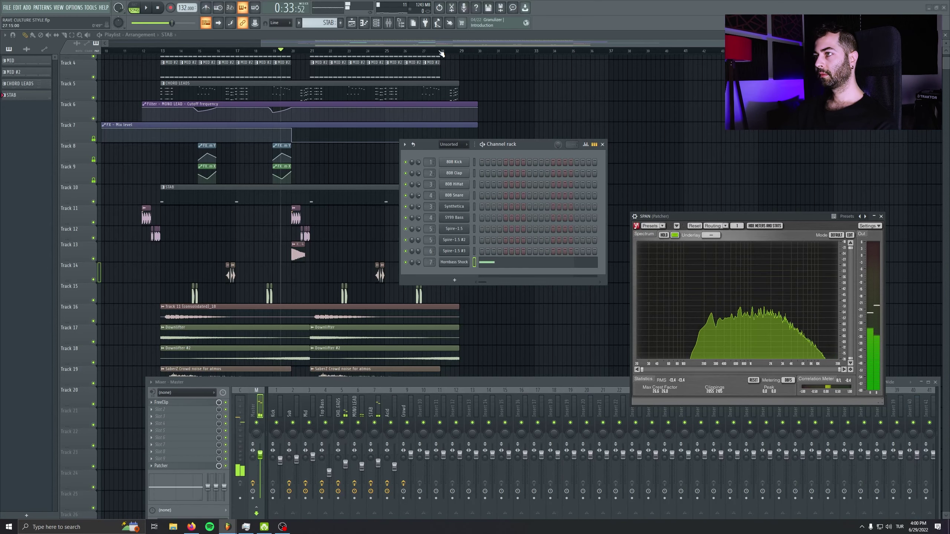
pyautogui.click(441, 53)
pyautogui.press('space')
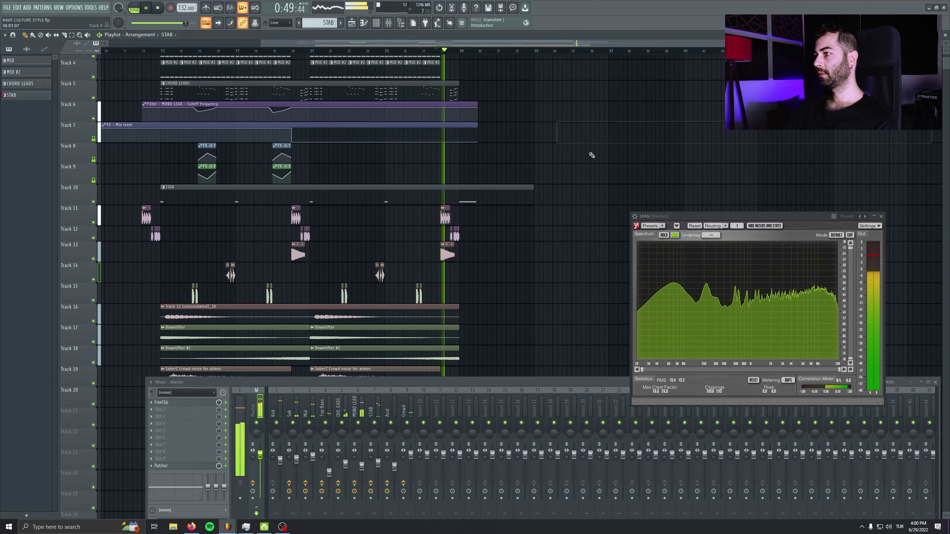
pyautogui.moveTo(506, 205); pyautogui.dragTo(496, 205)
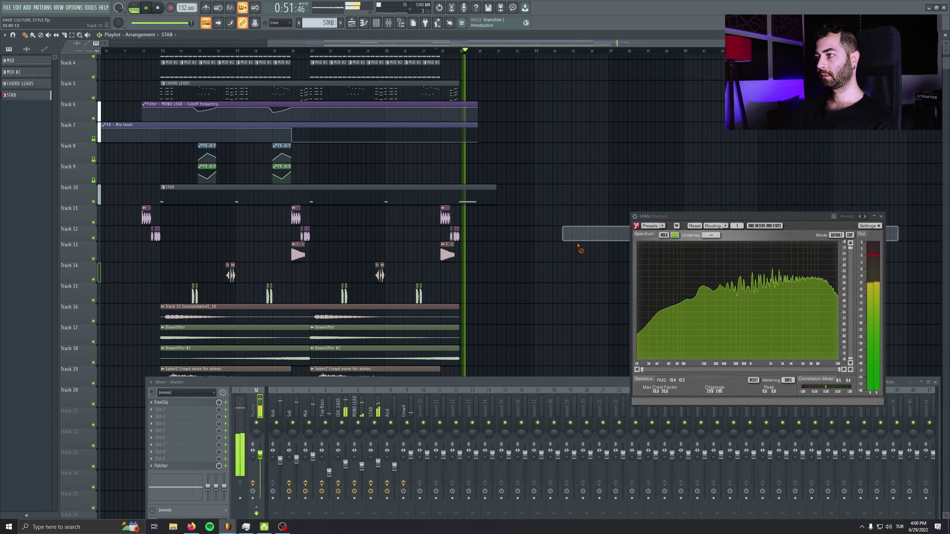
# Insert an empty track above the short fill and place 789JV_TOM_15 on it in bar 21
pyautogui.rightClick(90, 215)
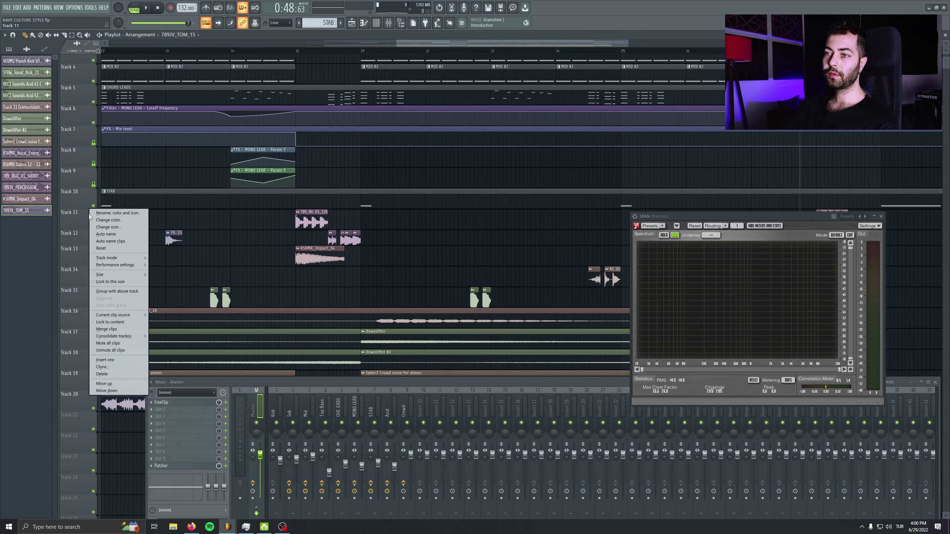
pyautogui.click(122, 359)
pyautogui.scroll(3, 430, 233)
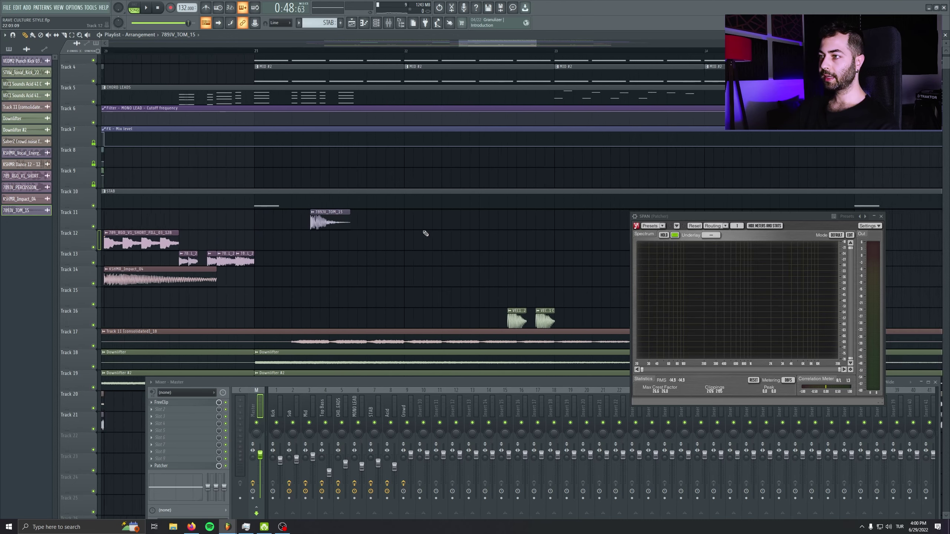
pyautogui.click(202, 51)
pyautogui.moveTo(707, 219); pyautogui.dragTo(671, 321)
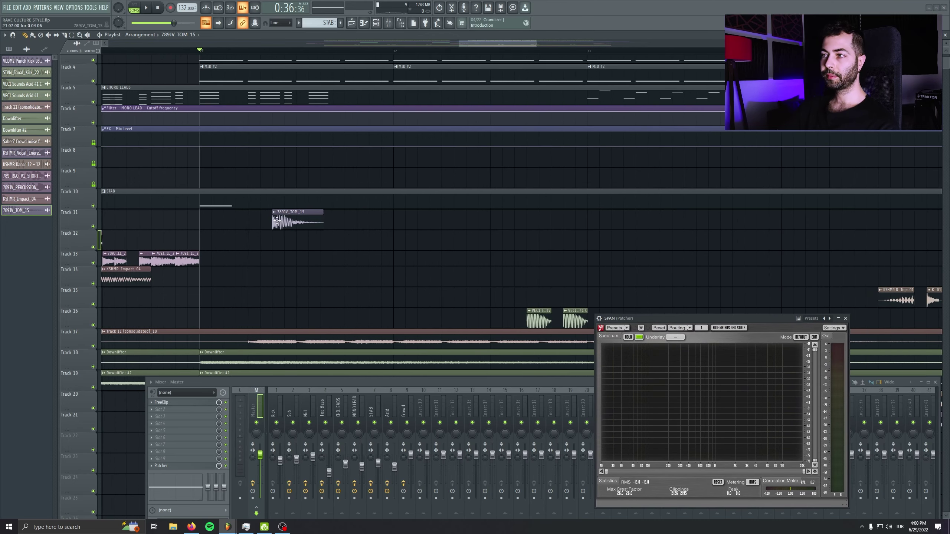
# Fade out the tail of the 789JV_TOM_15 sample and audition it
pyautogui.doubleClick(296, 217)
pyautogui.click(157, 217)
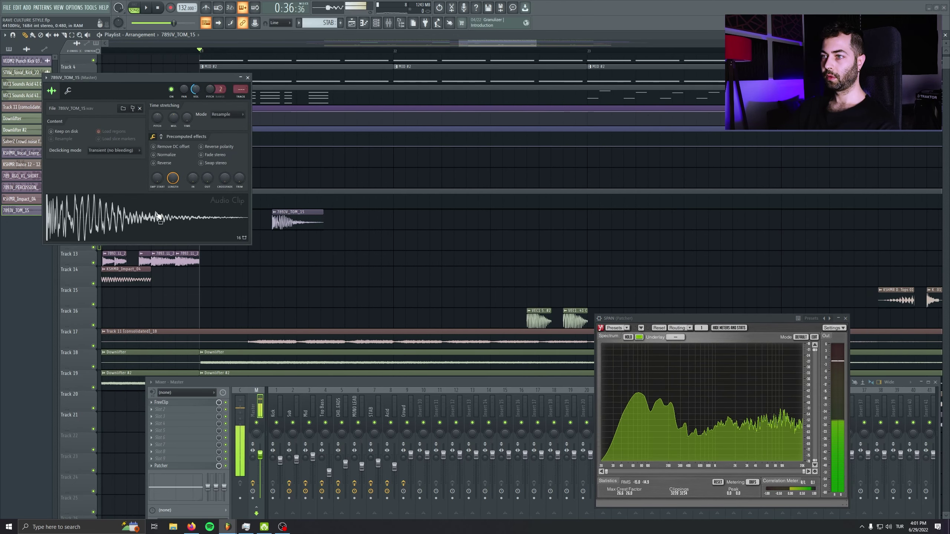
pyautogui.moveTo(207, 179); pyautogui.dragTo(207, 147)
pyautogui.click(184, 231)
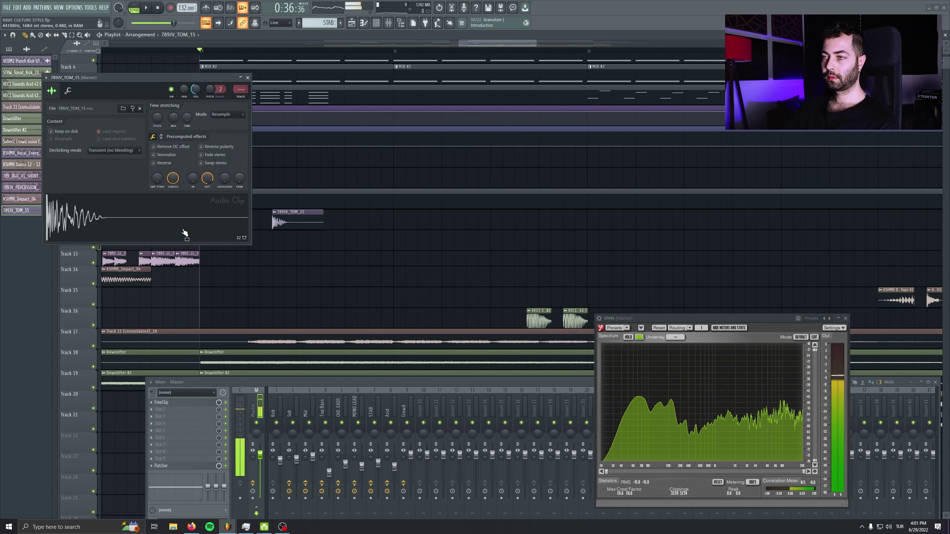
# Analyse the tom sample's pitch regions in Edison and close the editor
pyautogui.rightClick(156, 209)
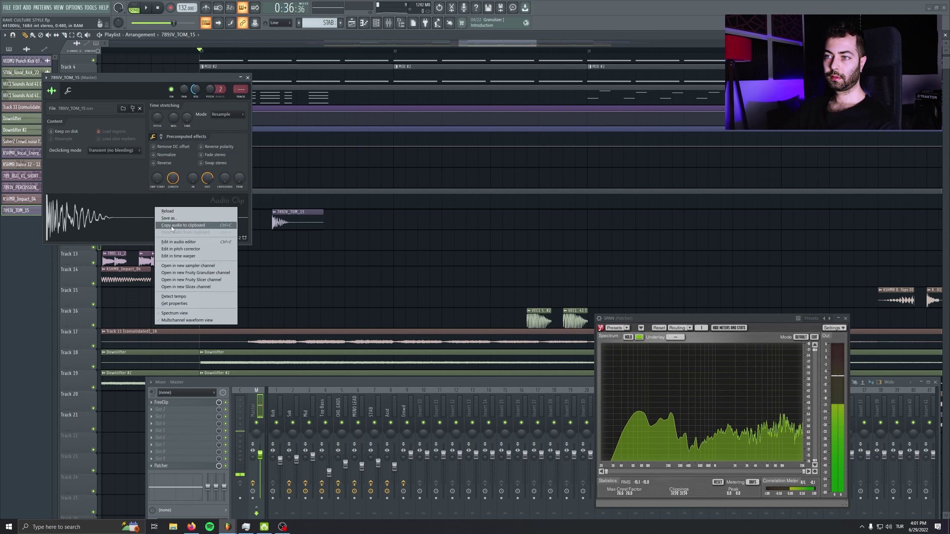
pyautogui.click(183, 242)
pyautogui.click(85, 100)
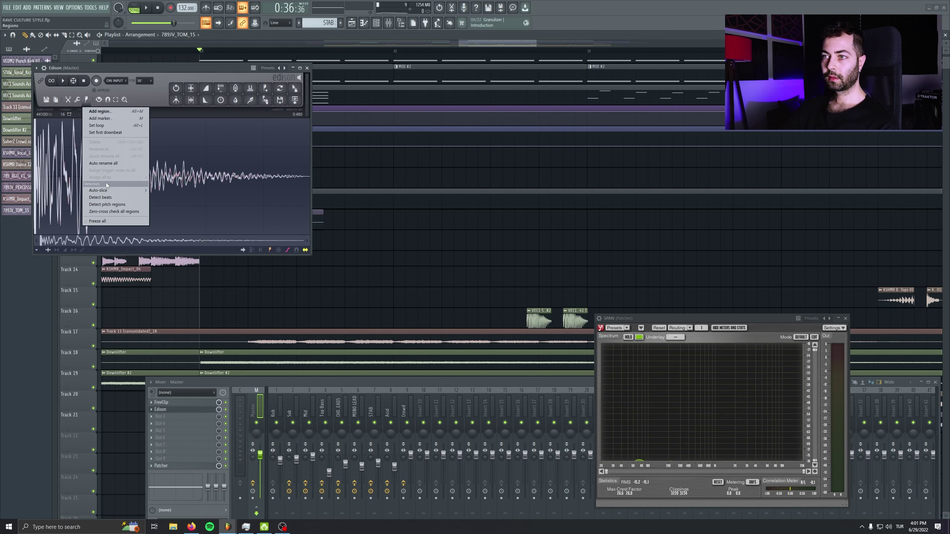
pyautogui.click(109, 205)
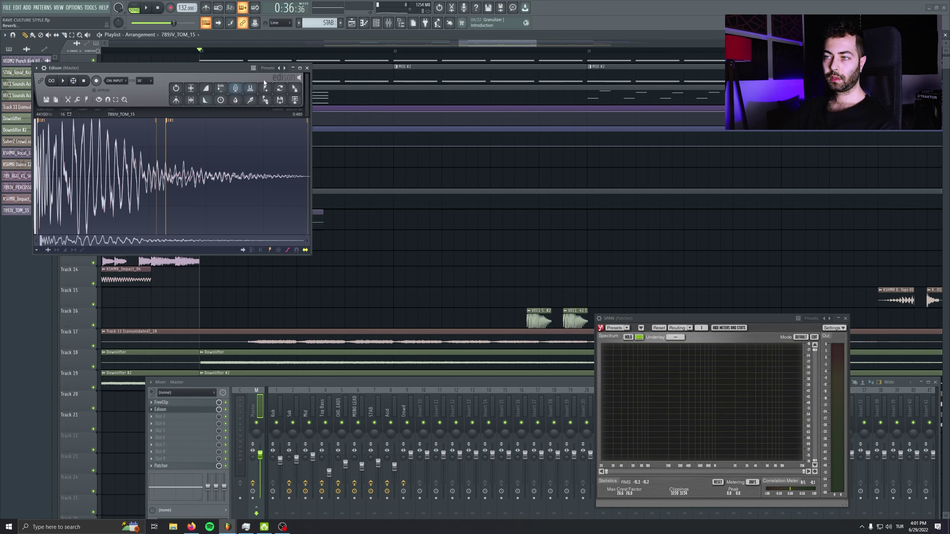
pyautogui.click(306, 67)
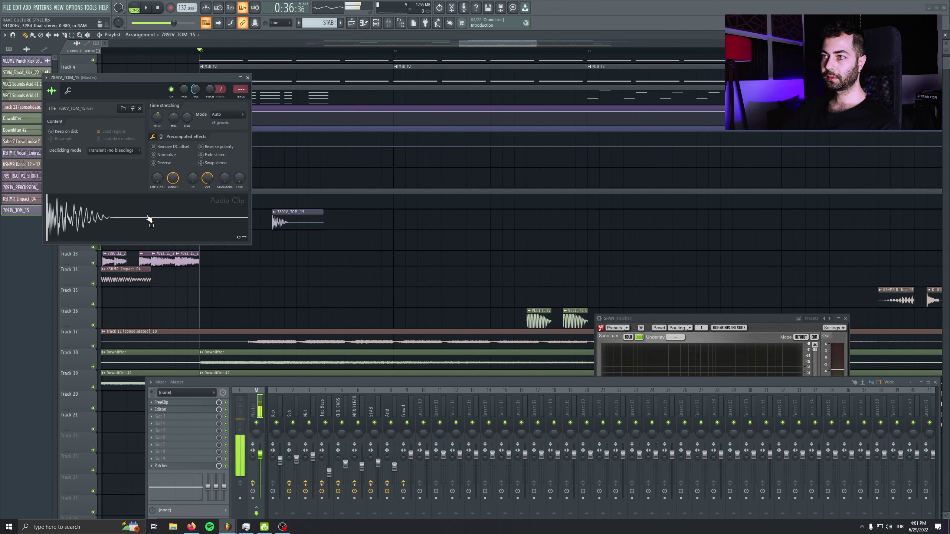
# Set the tom's time-stretching mode to Auto and move its clip to the second beat of bar 21
pyautogui.click(247, 77)
pyautogui.scroll(-3, 247, 214)
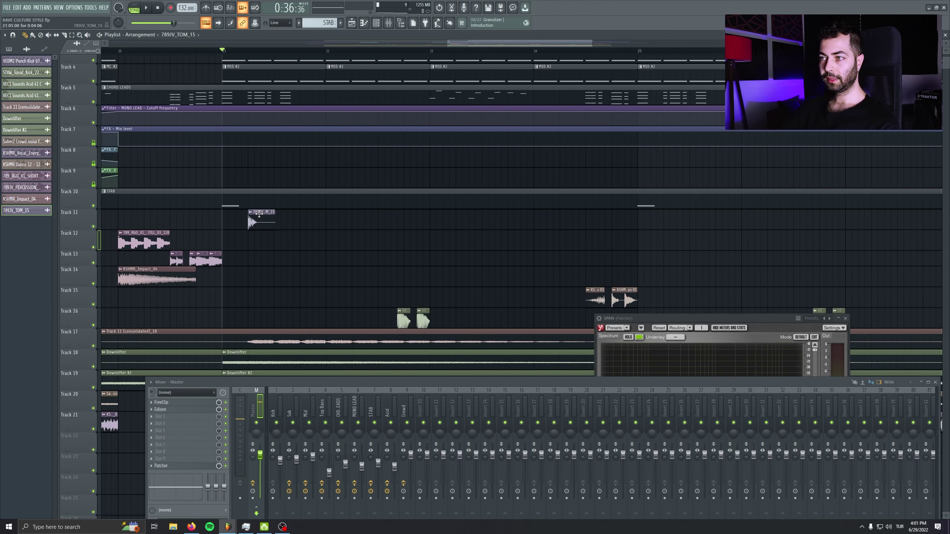
# Duplicate the 789JV_TOM_15 clip to form two pairs of hits across bar 21 and play them back
pyautogui.scroll(3, 168, 267)
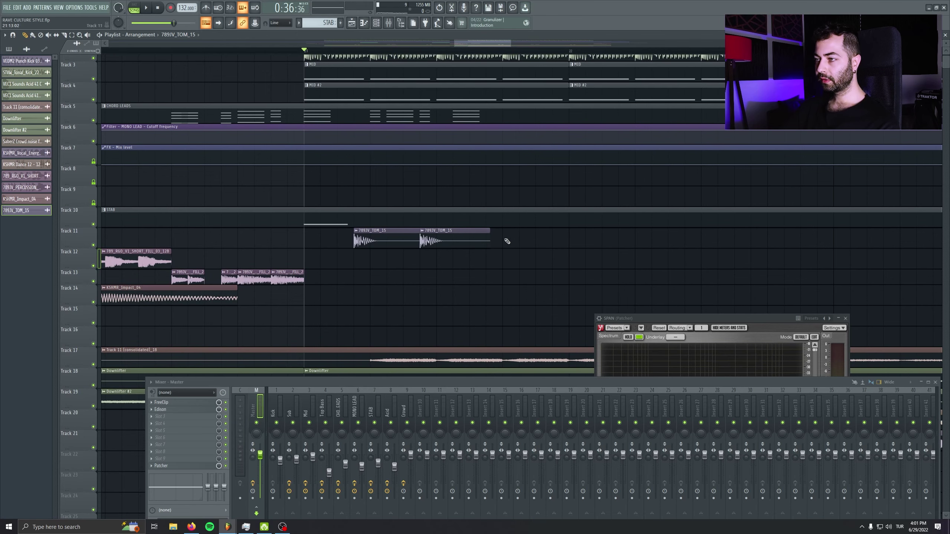
pyautogui.press('space')
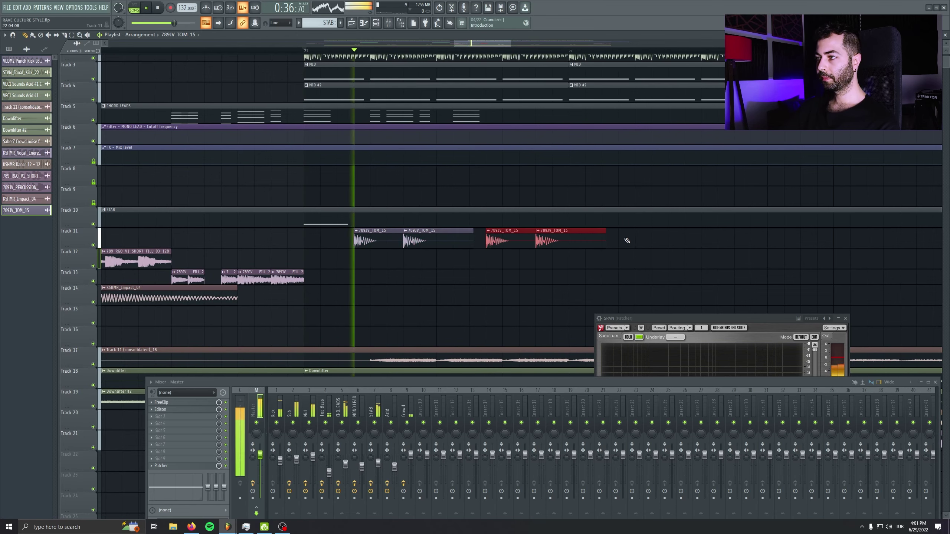
pyautogui.press('space')
pyautogui.moveTo(317, 219); pyautogui.dragTo(244, 255)
# Mute the CHORD LEADS track and audition the tom pattern from bar 21
pyautogui.click(93, 155)
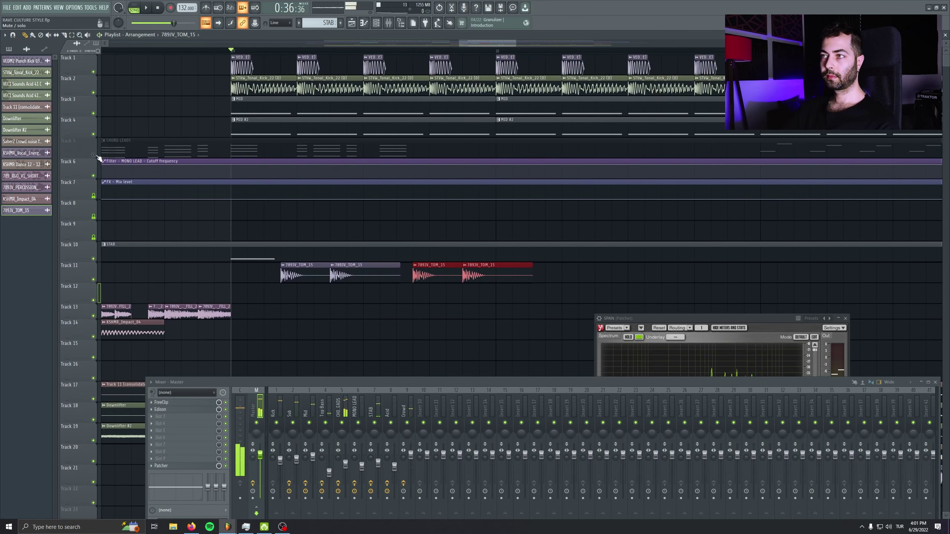
pyautogui.press('space')
pyautogui.keyDown('ctrl'); pyautogui.click(445, 276); pyautogui.keyUp('ctrl')
pyautogui.hotkey('ctrl', 'z')
pyautogui.press('space')
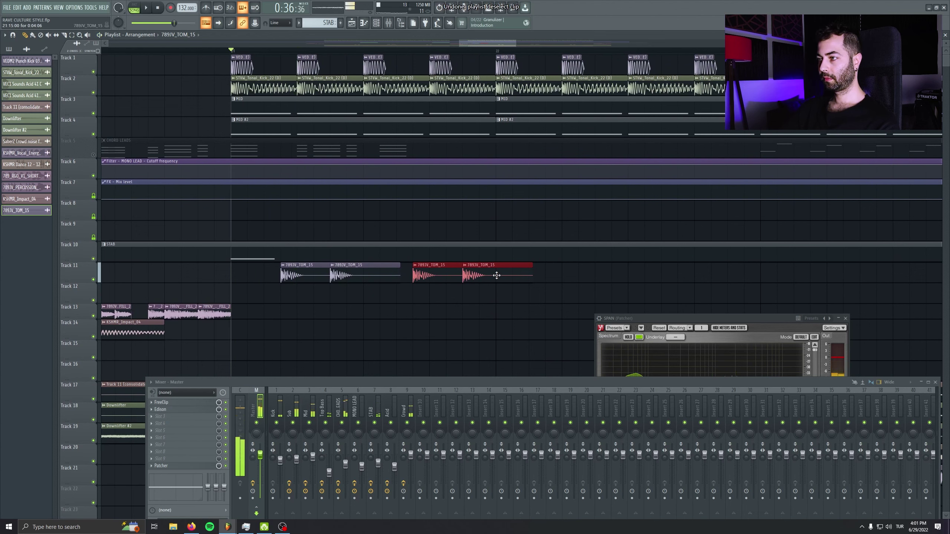
# Route the tom sample to mixer insert 10, named perc, and load the LOWCUT preset in Fruity Parametric EQ 2
pyautogui.doubleClick(492, 280)
pyautogui.press('space')
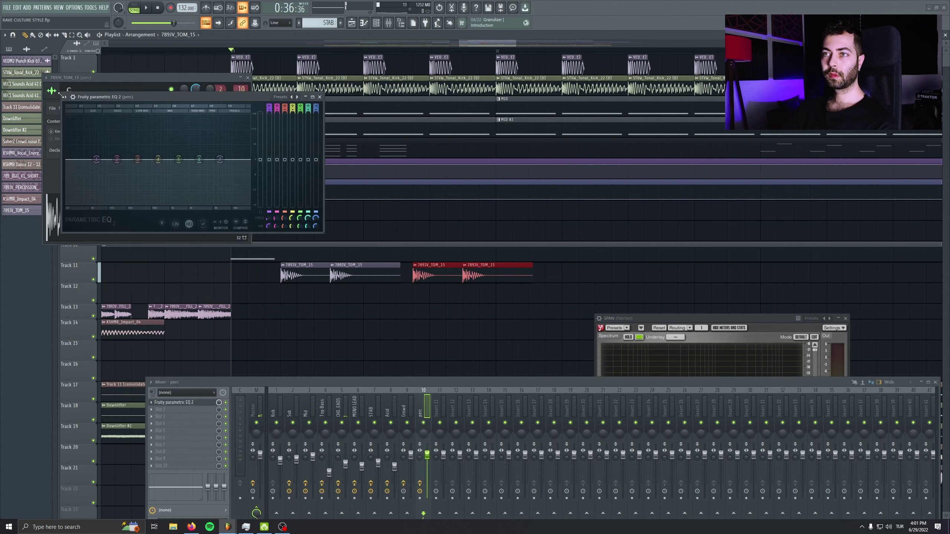
pyautogui.click(70, 101)
pyautogui.moveTo(142, 129)
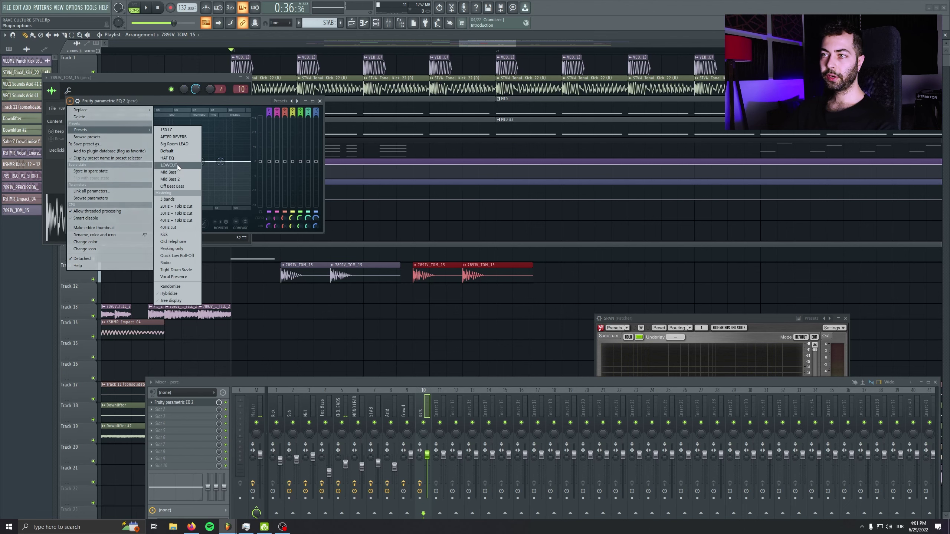
pyautogui.click(177, 165)
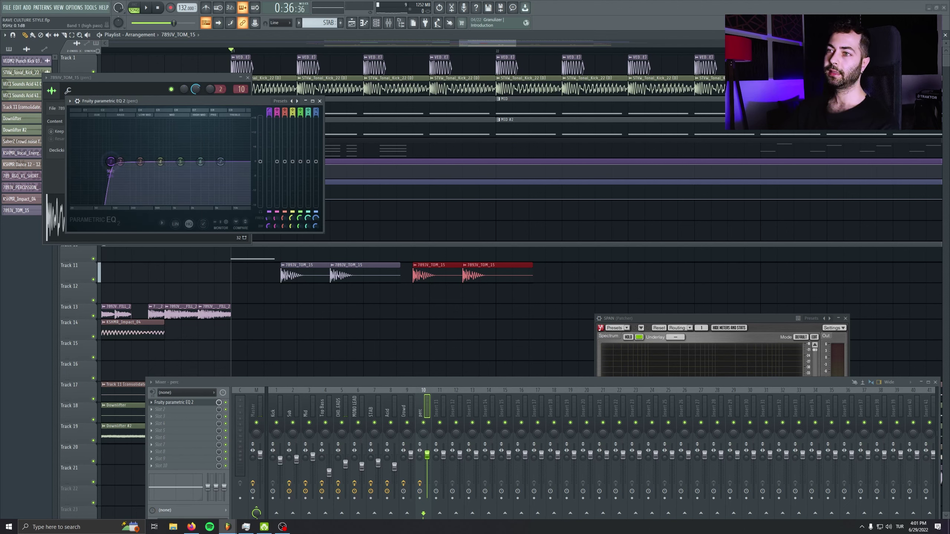
# Raise the low-cut frequency on the perc insert to about 122 Hz during playback and close the equalizer
pyautogui.press('space')
pyautogui.moveTo(111, 162); pyautogui.dragTo(118, 161)
pyautogui.press('space')
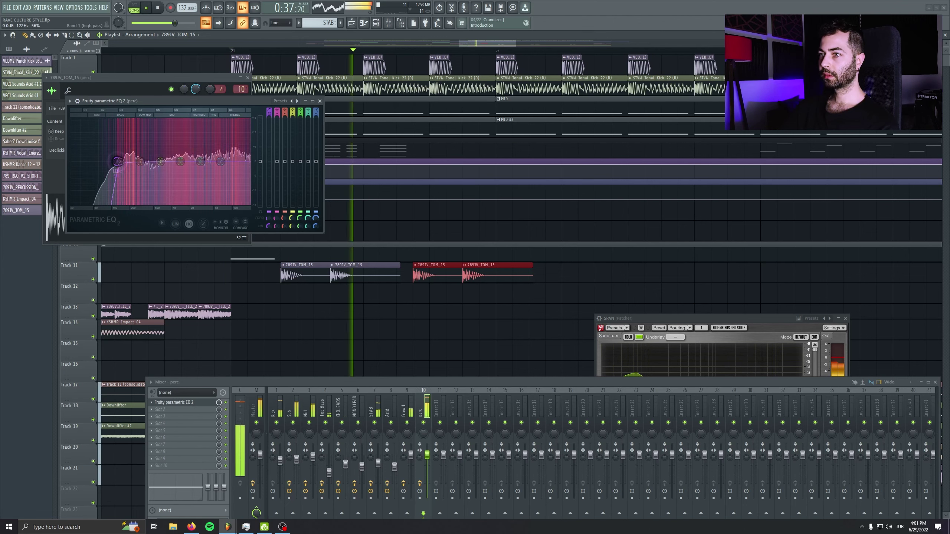
pyautogui.press('space')
pyautogui.click(319, 101)
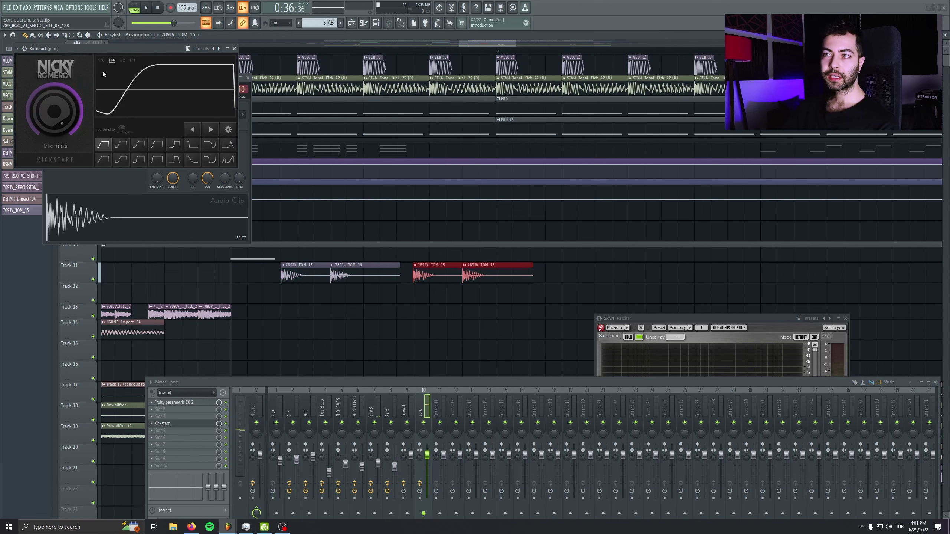
# Add Kickstart to the fourth slot of the perc insert and close its window and the tom's sample settings
pyautogui.moveTo(109, 50); pyautogui.dragTo(158, 132)
pyautogui.click(283, 131)
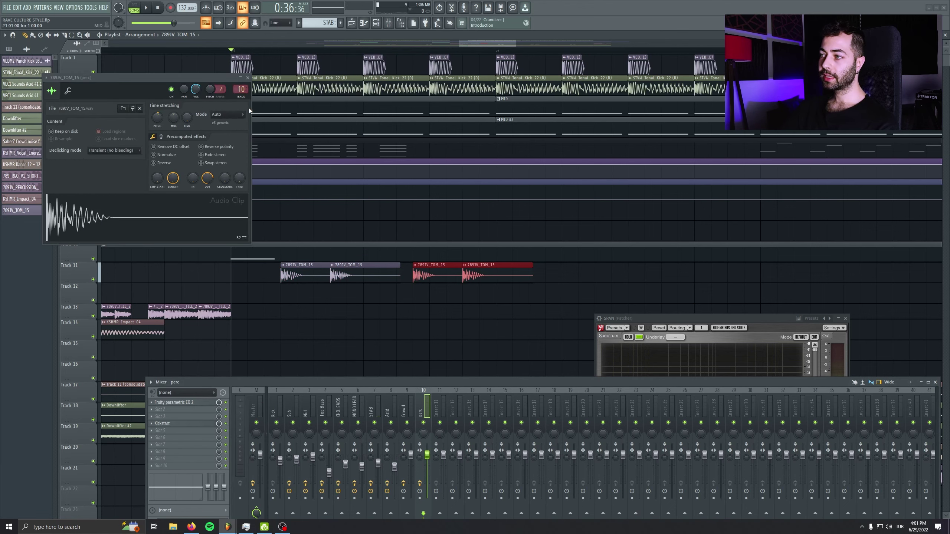
pyautogui.click(247, 78)
# Duplicate the tom pairs twice so the pattern fills bars 21 to 24, and play it
pyautogui.moveTo(269, 272); pyautogui.dragTo(561, 287)
pyautogui.hotkey('ctrl', 'b')
pyautogui.scroll(-3, 445, 312)
pyautogui.scroll(-2, 445, 312)
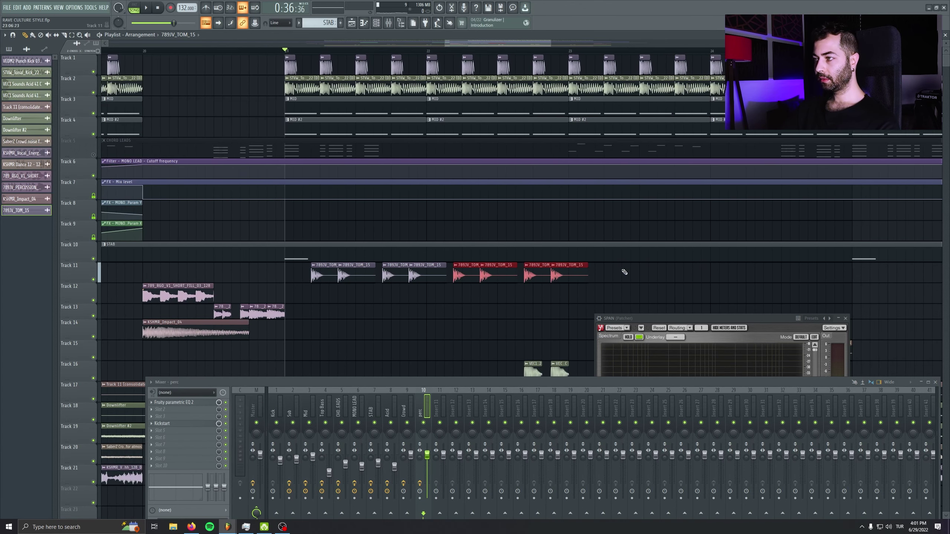
pyautogui.moveTo(622, 271); pyautogui.dragTo(312, 277)
pyautogui.hotkey('ctrl', 'b')
pyautogui.moveTo(612, 276); pyautogui.dragTo(603, 277)
pyautogui.press('space')
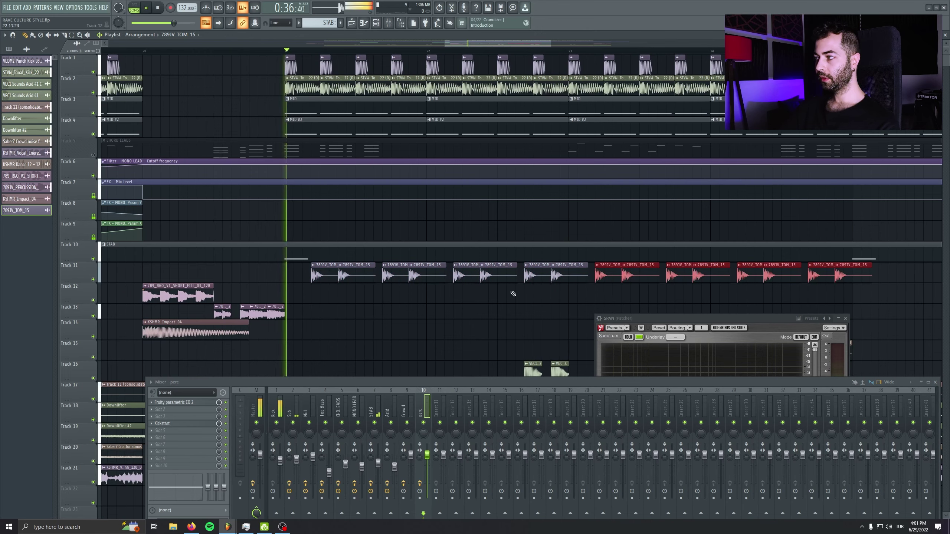
# Move the first hit of bar 22's last tom pair one step earlier
pyautogui.moveTo(512, 292); pyautogui.dragTo(408, 270)
pyautogui.scroll(-3, 338, 294)
pyautogui.scroll(3, 319, 280)
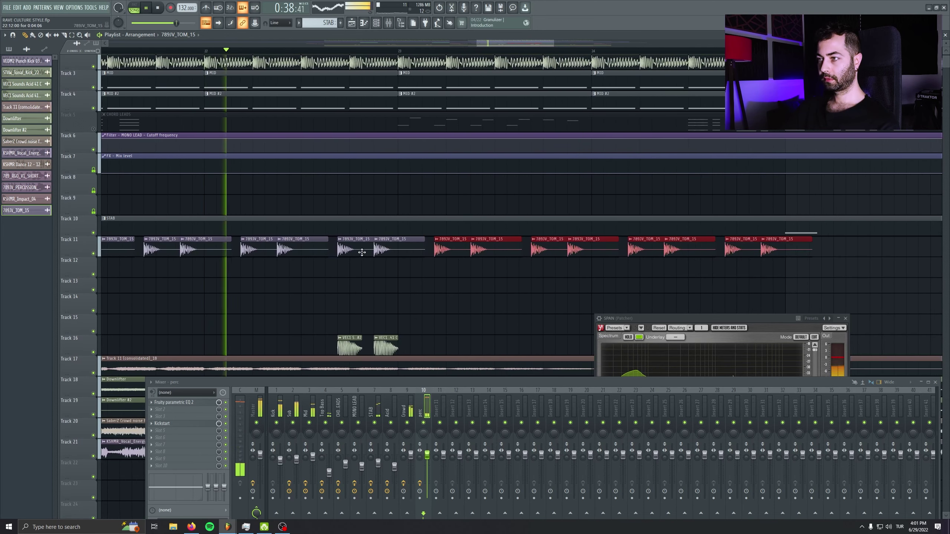
pyautogui.moveTo(360, 252); pyautogui.dragTo(348, 253)
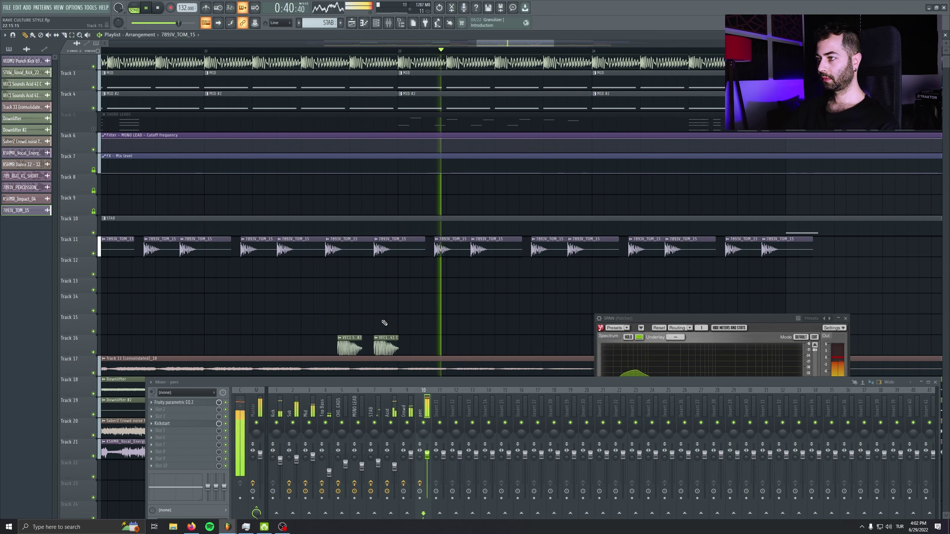
# Move the first hit of bar 24's last tom pair one step earlier and delete the hit after it
pyautogui.scroll(-2, 461, 307)
pyautogui.moveTo(659, 269); pyautogui.dragTo(456, 193)
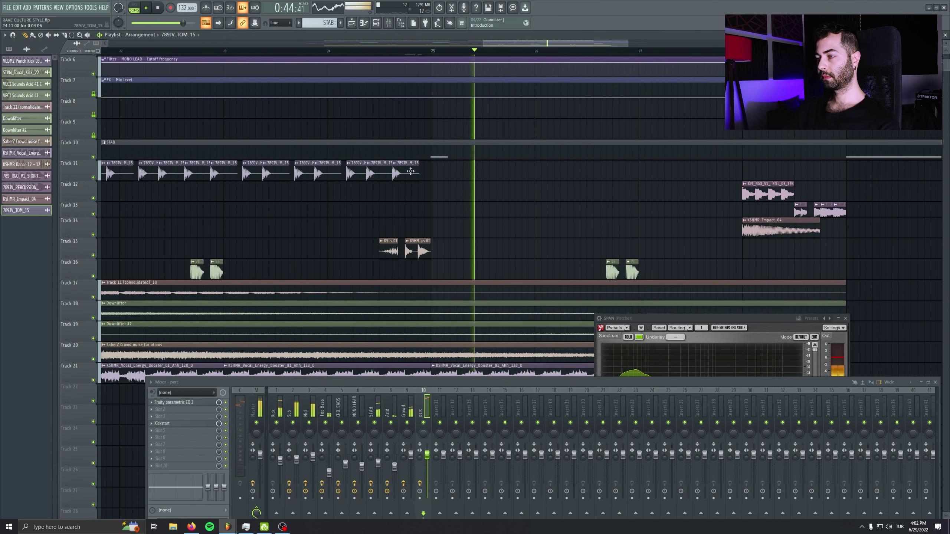
pyautogui.hotkey('ctrl', 'z')
pyautogui.scroll(2, 417, 181)
pyautogui.rightClick(437, 174)
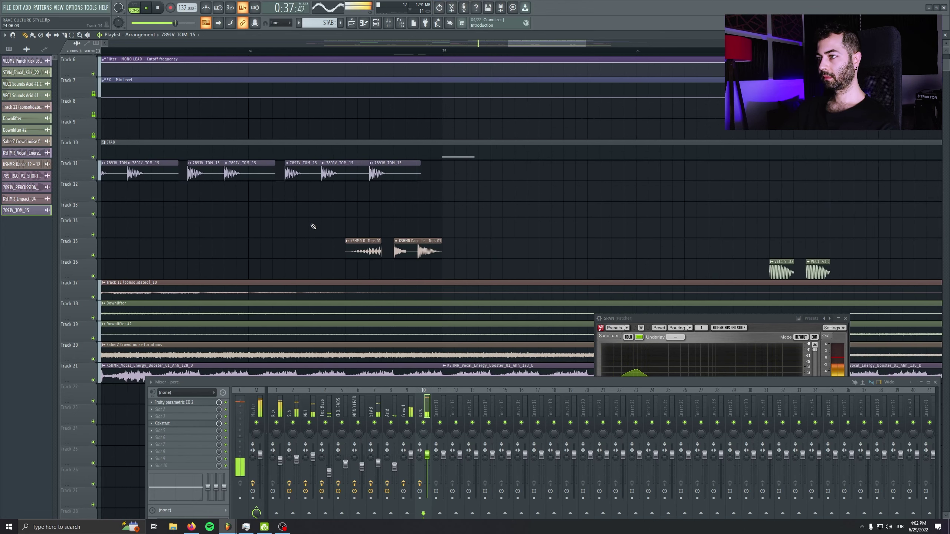
# Duplicate the four-bar tom pattern into the section from bar 25 and delete the surplus hits in bar 28
pyautogui.scroll(-5, 312, 225)
pyautogui.moveTo(370, 176); pyautogui.dragTo(189, 170)
pyautogui.hotkey('ctrl', 'b')
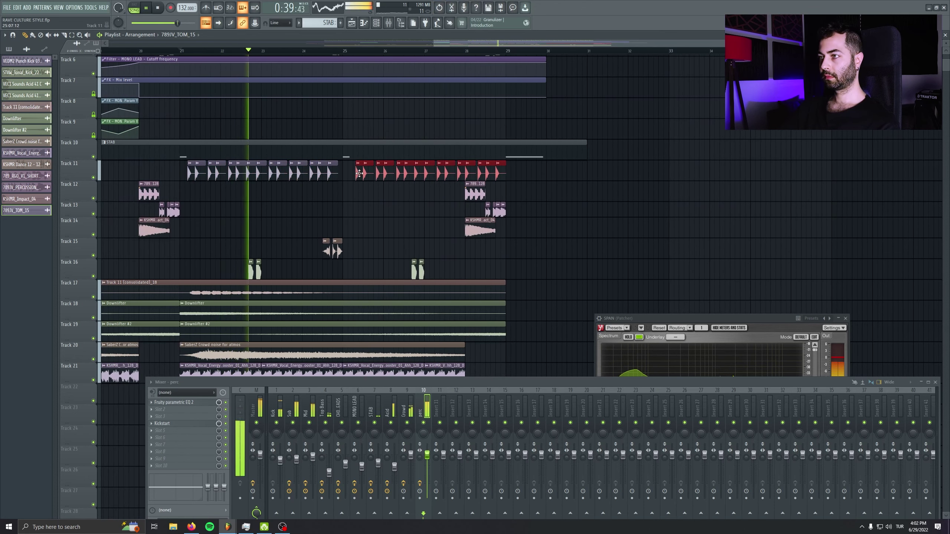
pyautogui.click(606, 216)
pyautogui.rightClick(495, 171)
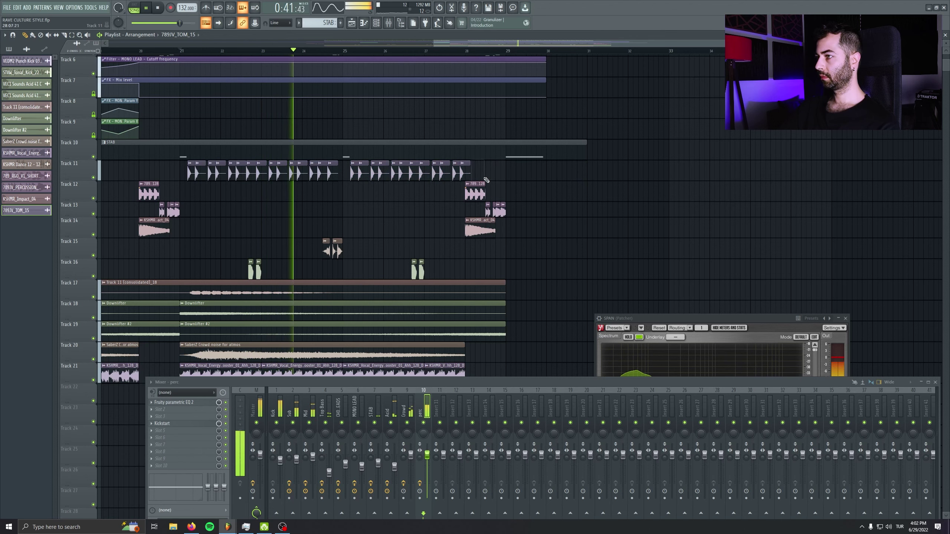
pyautogui.scroll(-2, 550, 216)
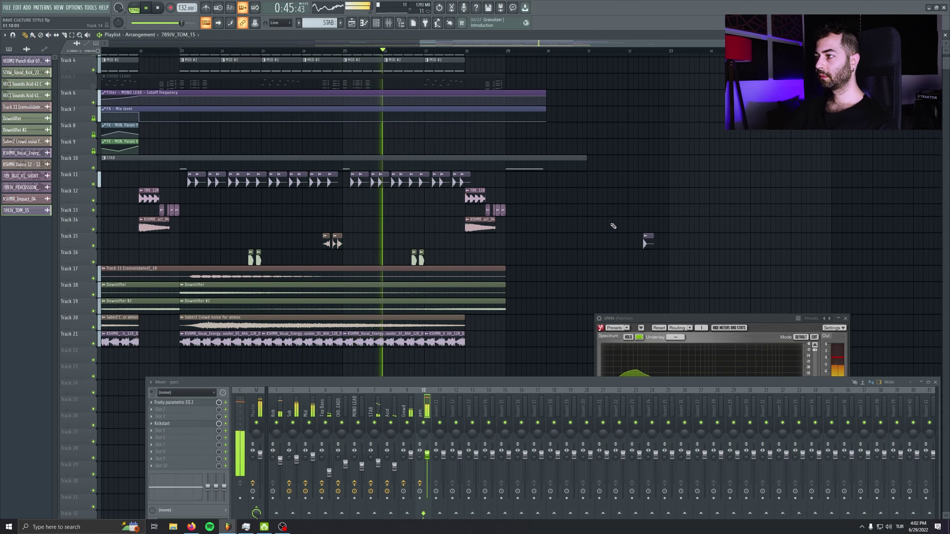
pyautogui.click(692, 259)
pyautogui.hotkey('ctrl', 'z')
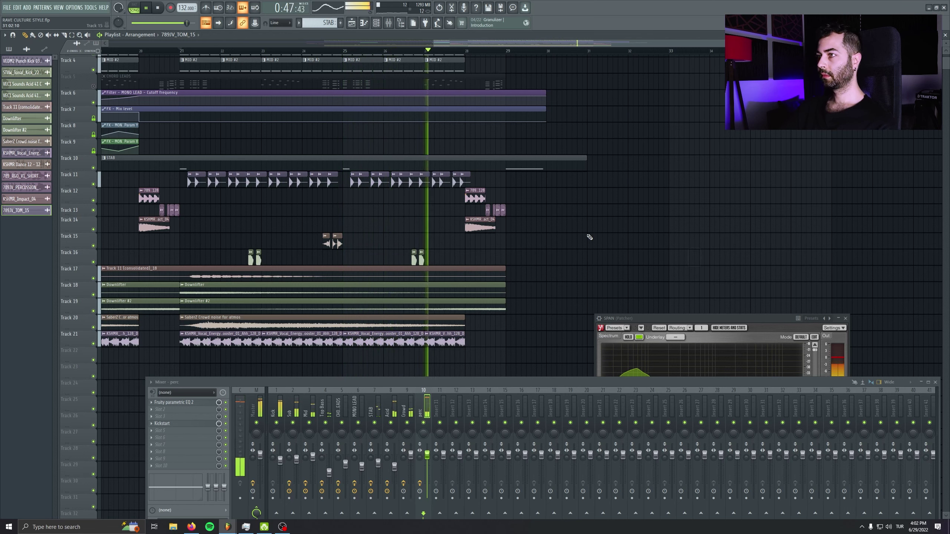
pyautogui.keyDown('ctrl'); pyautogui.click(582, 241); pyautogui.keyUp('ctrl')
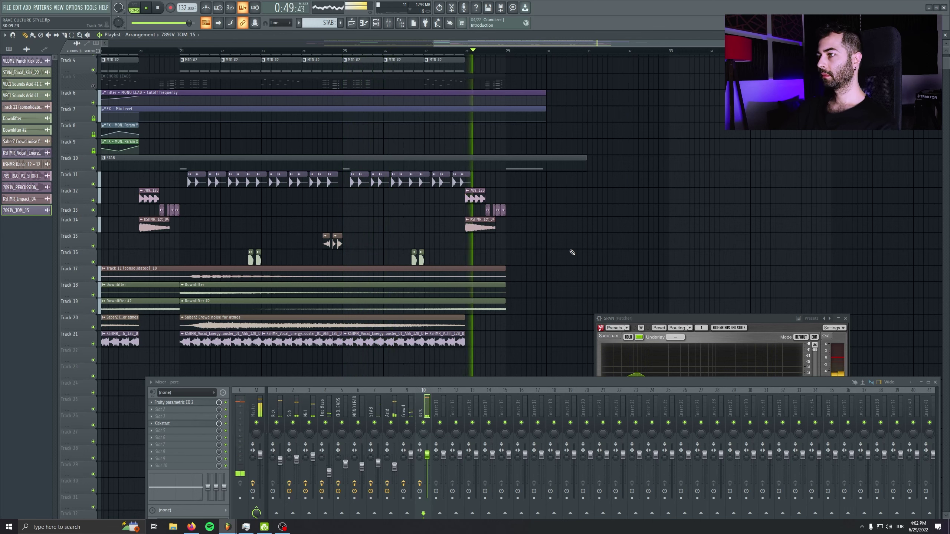
pyautogui.press('space')
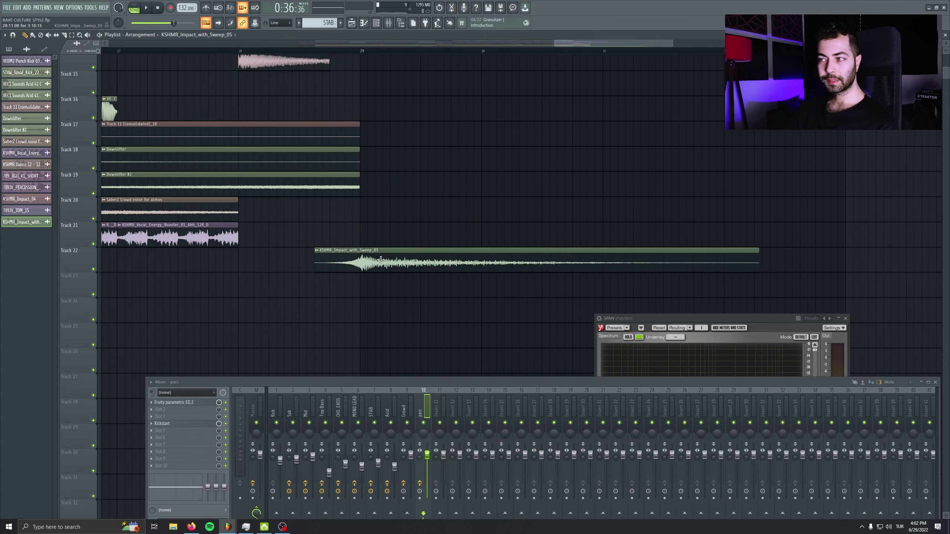
# Align the KSHMR_Impact_with_Sweep_05 clip on track 22 so its peak lands at bar 29, and audition the transition
pyautogui.keyDown('ctrl'); pyautogui.scroll(5, 365, 258); pyautogui.keyUp('ctrl')
pyautogui.moveTo(293, 251); pyautogui.dragTo(279, 251)
pyautogui.click(140, 52)
pyautogui.press('space')
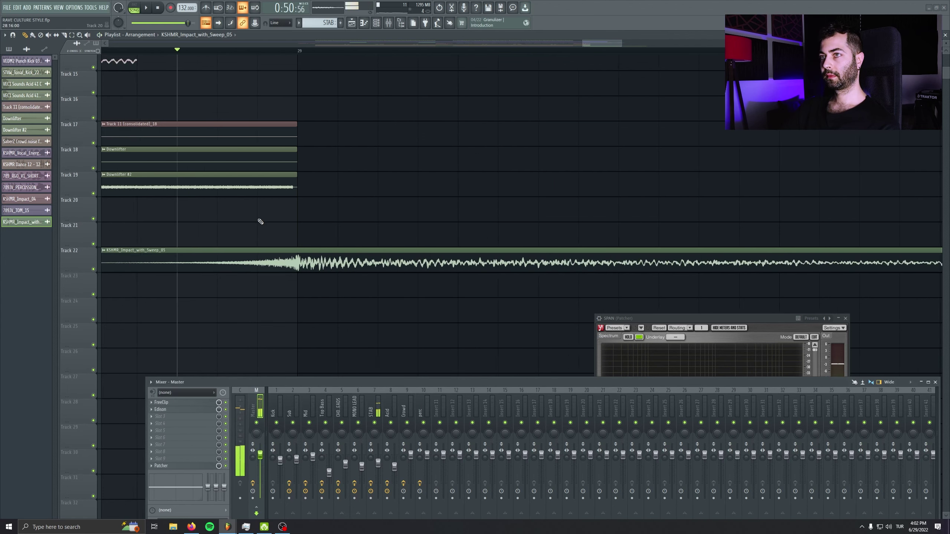
pyautogui.keyDown('ctrl'); pyautogui.scroll(2, 258, 219); pyautogui.keyUp('ctrl')
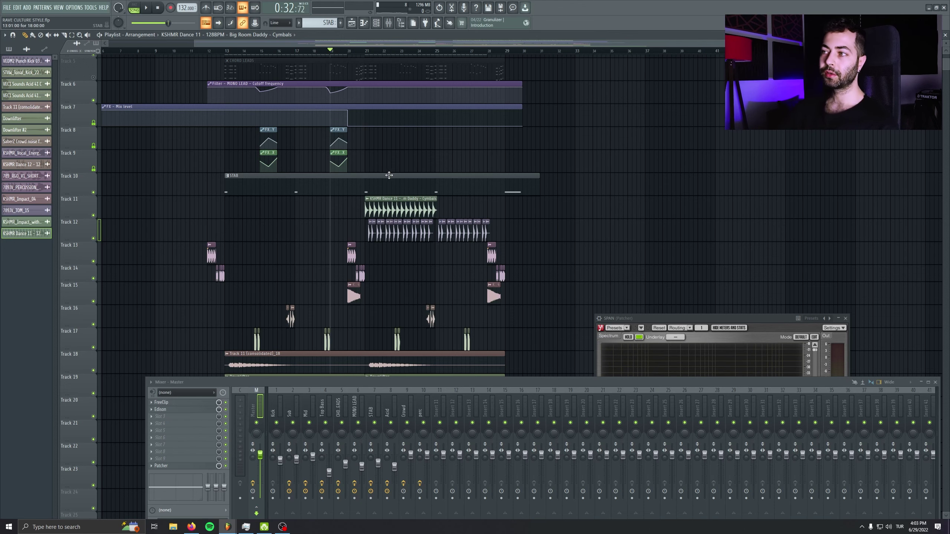
# Place a second KSHMR Dance 11 cymbal loop at bar 25 and fit the sample's time-stretching to the project tempo
pyautogui.keyDown('ctrl'); pyautogui.scroll(3, 412, 187); pyautogui.keyUp('ctrl')
pyautogui.click(490, 206)
pyautogui.doubleClick(532, 207)
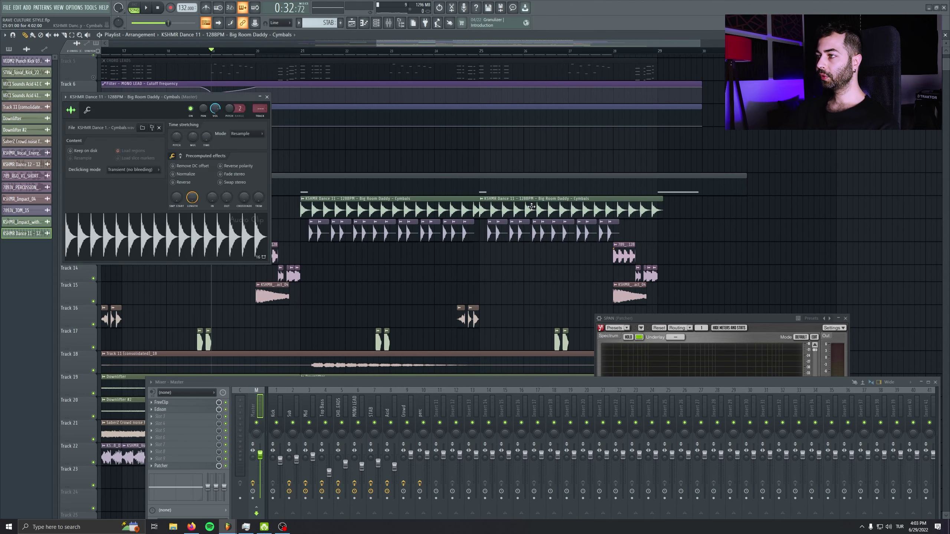
pyautogui.rightClick(206, 136)
pyautogui.click(218, 150)
pyautogui.press('Return')
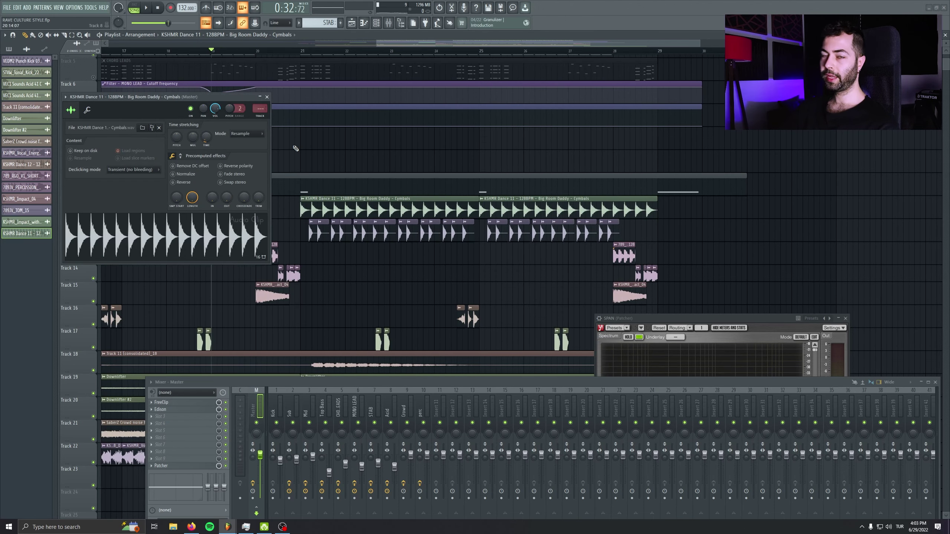
pyautogui.click(267, 96)
# Lower the cymbal loop's channel volume to about -13.2 dB while checking the playback spectrum in SPAN
pyautogui.moveTo(310, 123); pyautogui.dragTo(214, 104)
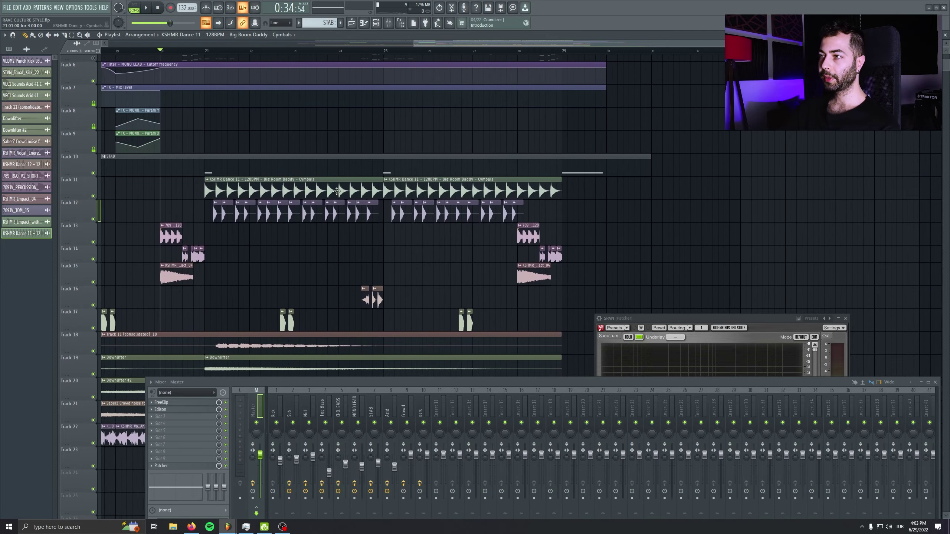
pyautogui.press('space')
pyautogui.doubleClick(278, 190)
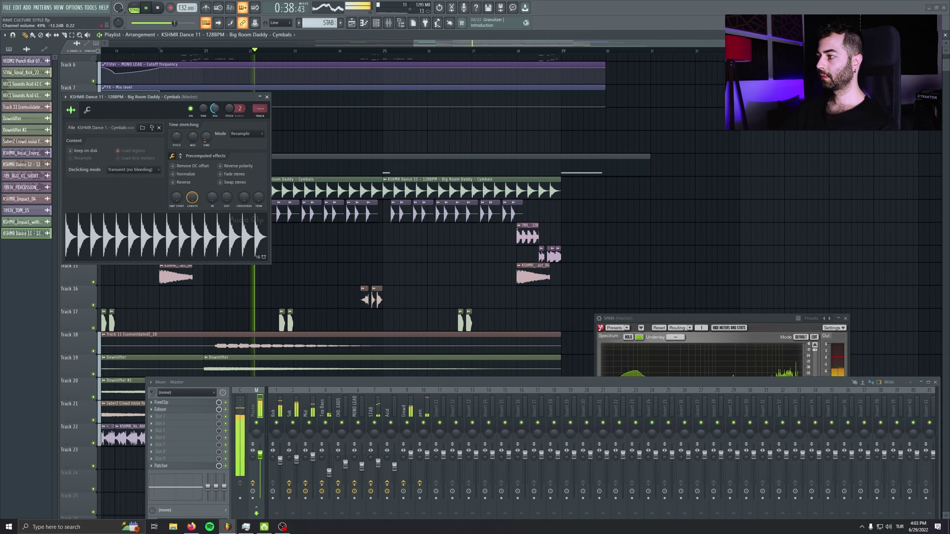
pyautogui.moveTo(643, 315); pyautogui.dragTo(637, 236)
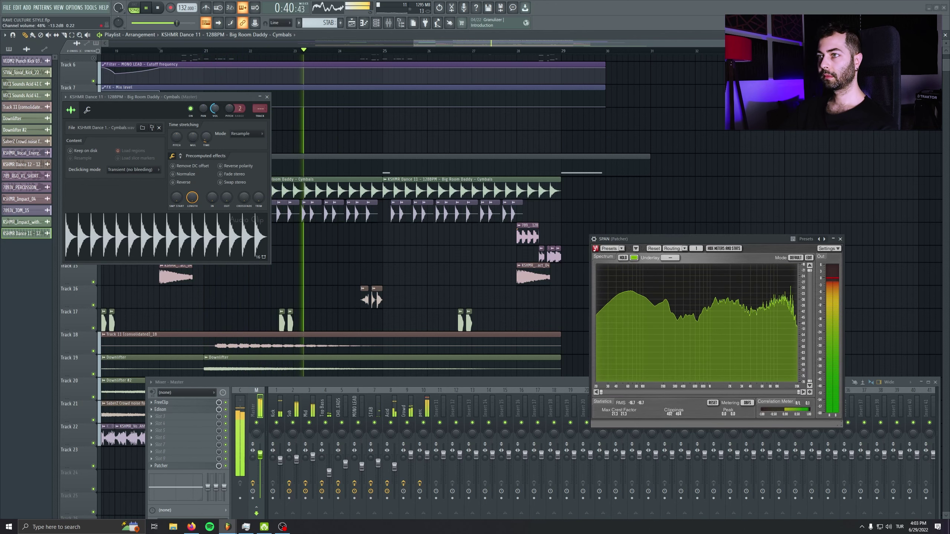
pyautogui.click(267, 97)
# Shorten the first cymbal clip to a length of 3:12:00 and trim the second to end at bar 28
pyautogui.moveTo(381, 192); pyautogui.dragTo(371, 193)
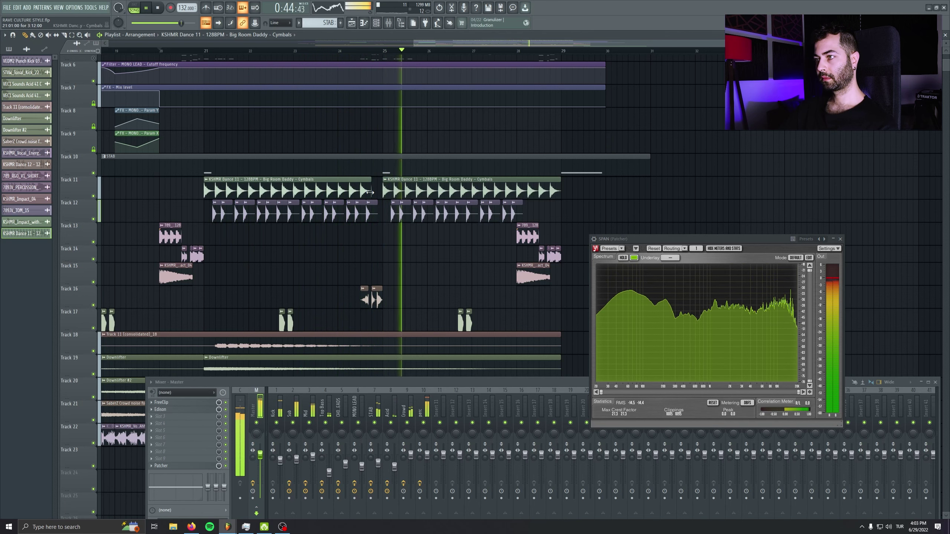
pyautogui.moveTo(561, 194); pyautogui.dragTo(516, 191)
pyautogui.scroll(-1, 663, 212)
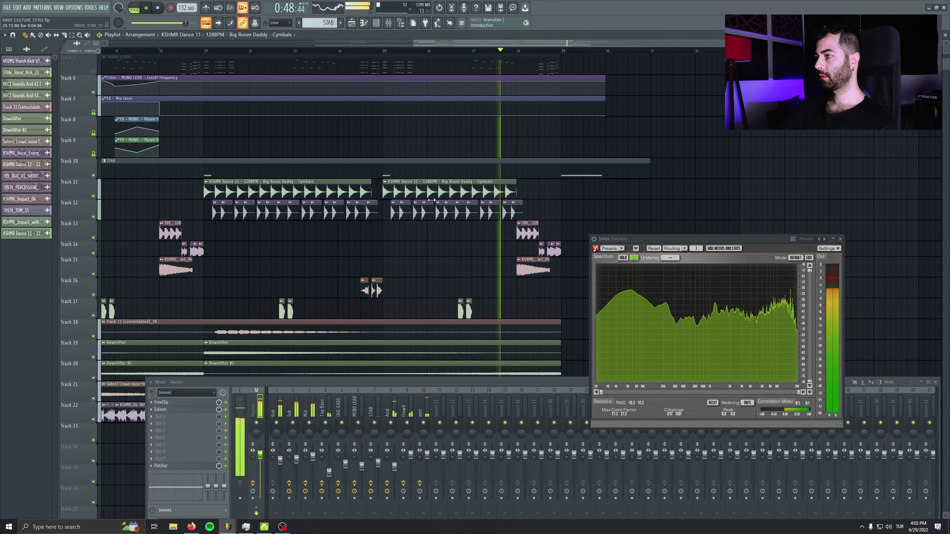
pyautogui.click(816, 228)
pyautogui.rightClick(846, 232)
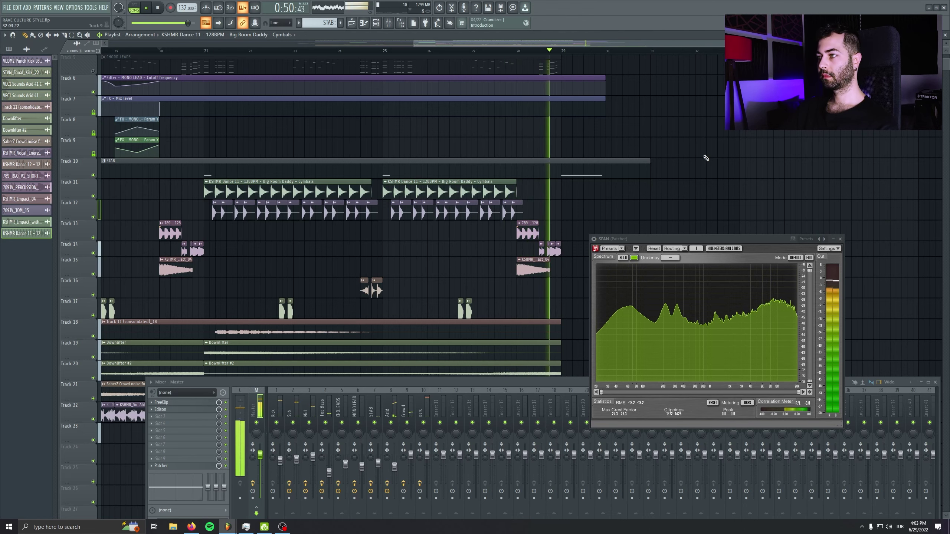
pyautogui.click(158, 7)
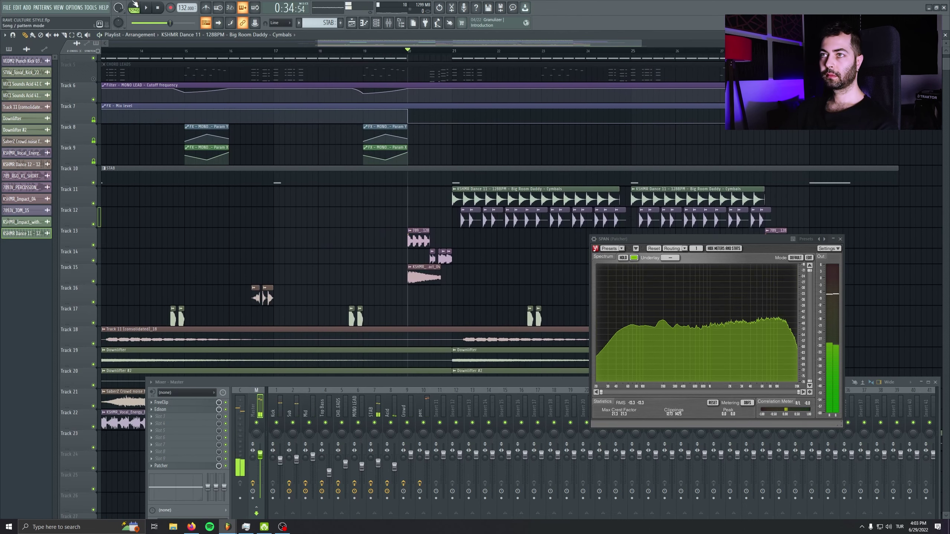
# Insert an empty track above the cymbal loops and place 789_SBRZ_V1_SABERZ_DROP_CLAP_02_130BPM on it in bar 16
pyautogui.rightClick(83, 187)
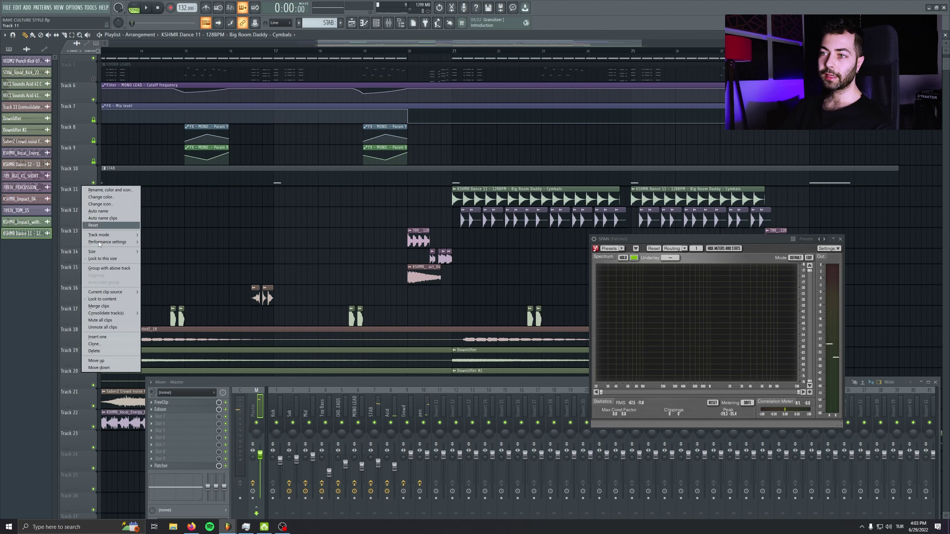
pyautogui.click(120, 339)
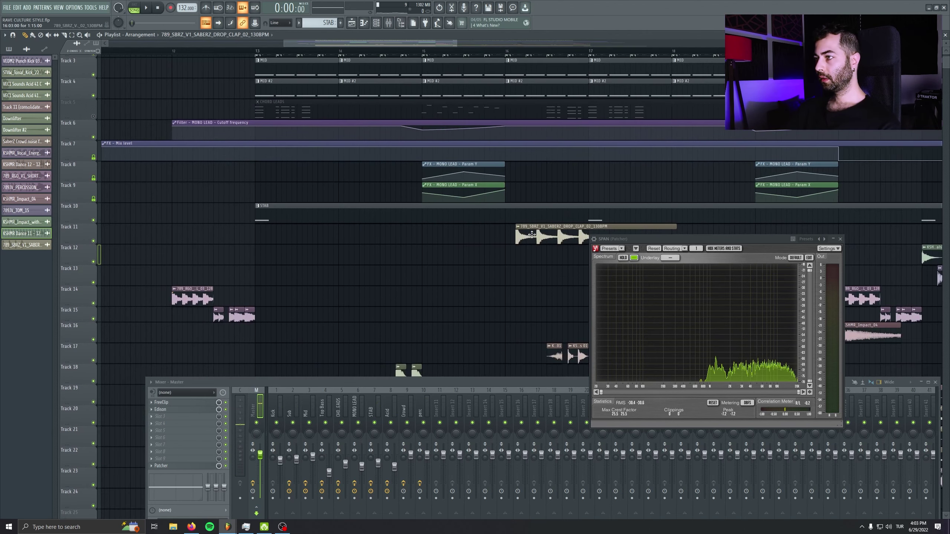
# Align the drop clap to the start of bar 16, fill that bar with four single hits, and lower its channel volume to about -7.0 dB
pyautogui.moveTo(535, 231); pyautogui.dragTo(513, 231)
pyautogui.moveTo(581, 213); pyautogui.dragTo(396, 160)
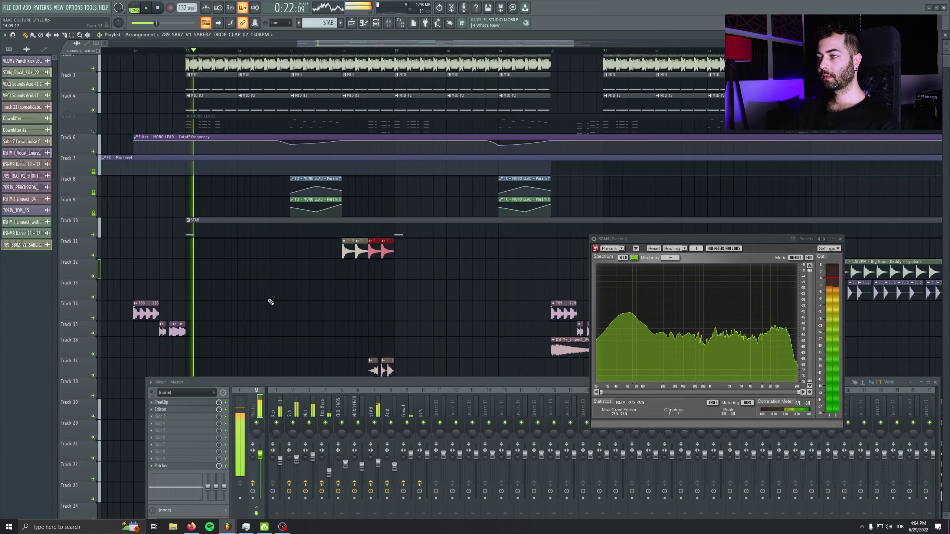
pyautogui.click(215, 34)
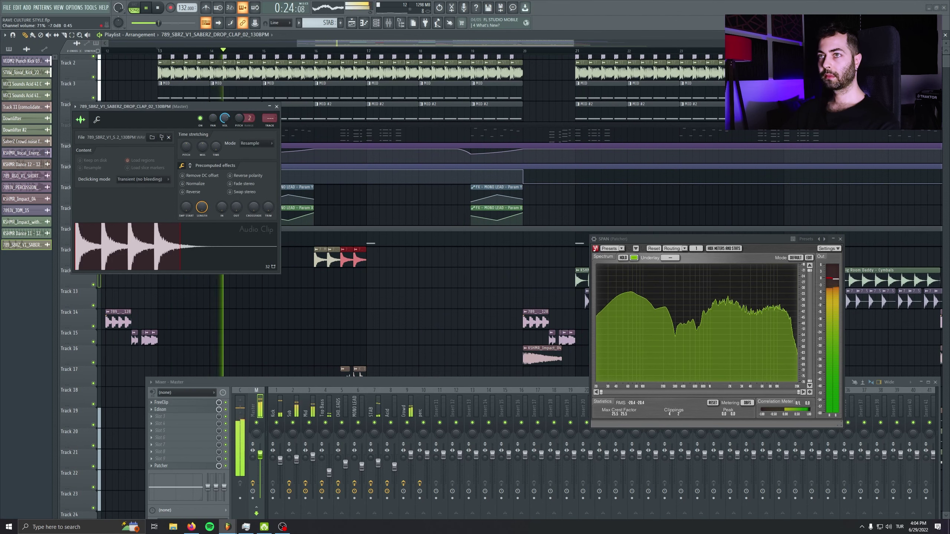
# Move the claps out of bar 16 and repeat them on every beat from bar 17 up to bar 20
pyautogui.moveTo(391, 256); pyautogui.dragTo(514, 260)
pyautogui.hotkey('ctrl', 'z')
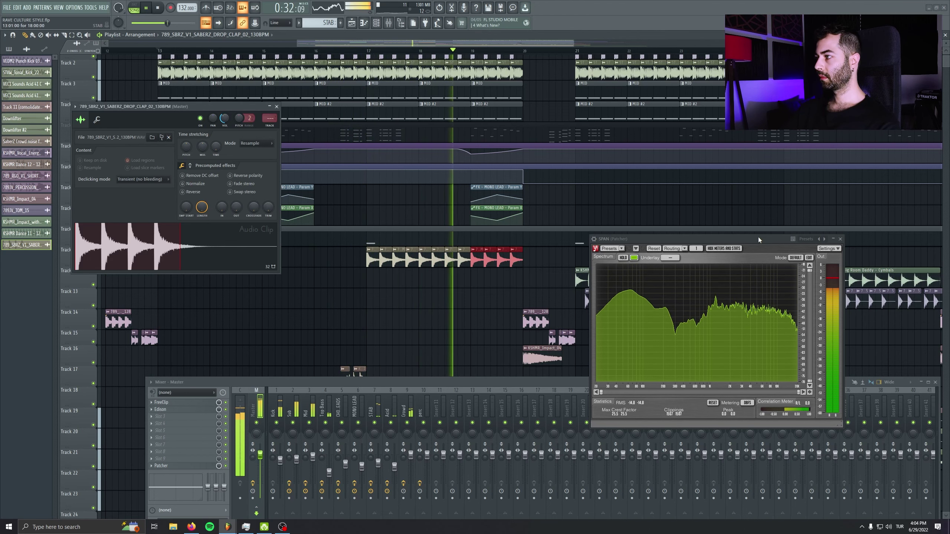
pyautogui.moveTo(759, 236); pyautogui.dragTo(769, 297)
# Copy the claps above both cymbal loops from bar 21, leaving a gap before bar 25 and removing the extra hits past bar 28
pyautogui.click(410, 253)
pyautogui.moveTo(410, 254); pyautogui.dragTo(464, 192)
pyautogui.rightClick(777, 261)
pyautogui.moveTo(589, 192)
pyautogui.mouseDown()
pyautogui.moveTo(474, 192)
pyautogui.moveTo(578, 193)
pyautogui.mouseUp()
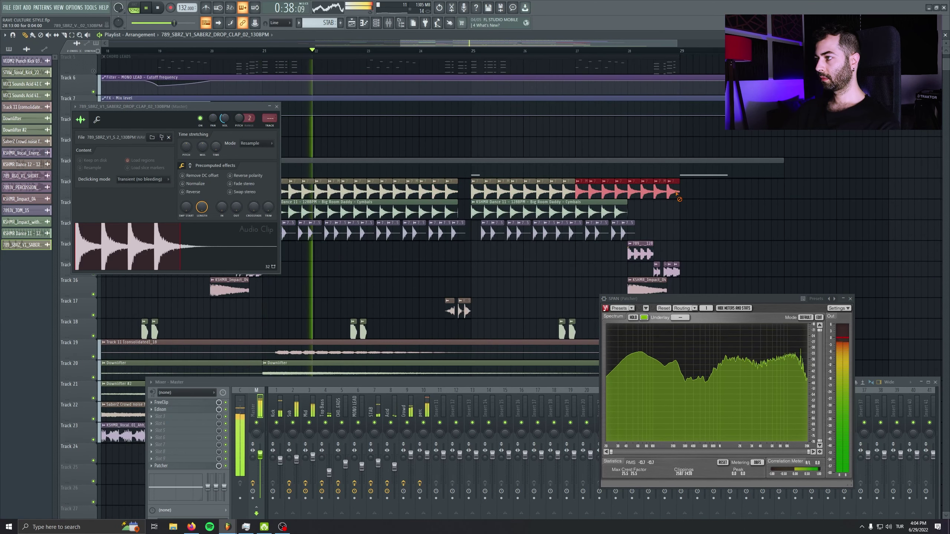
pyautogui.rightClick(650, 193)
pyautogui.keyDown('ctrl'); pyautogui.click(706, 206); pyautogui.keyUp('ctrl')
pyautogui.click(276, 107)
pyautogui.scroll(-3, 320, 217)
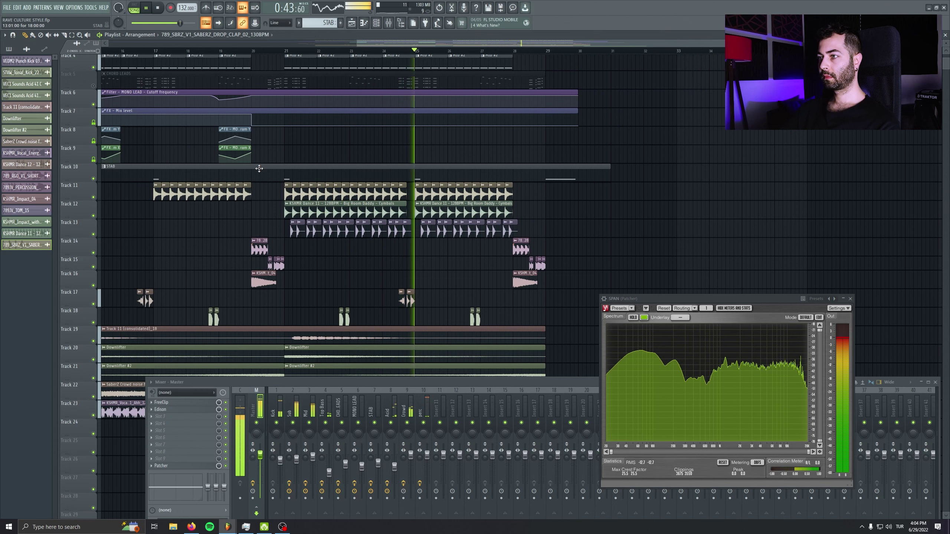
# Open the channel settings of the Big Room Simple Tops 01 fill and place a clip of it on Track 12 in bar 34
pyautogui.doubleClick(412, 302)
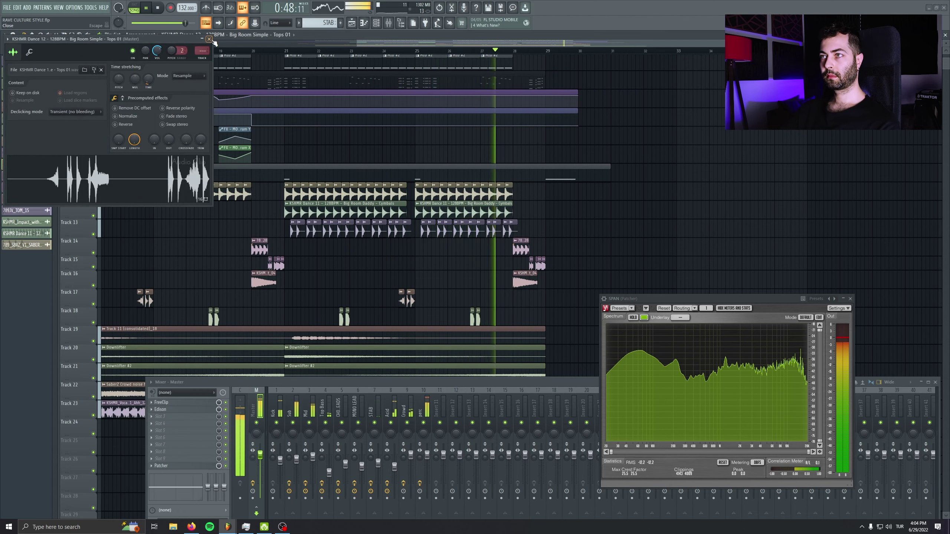
pyautogui.click(733, 211)
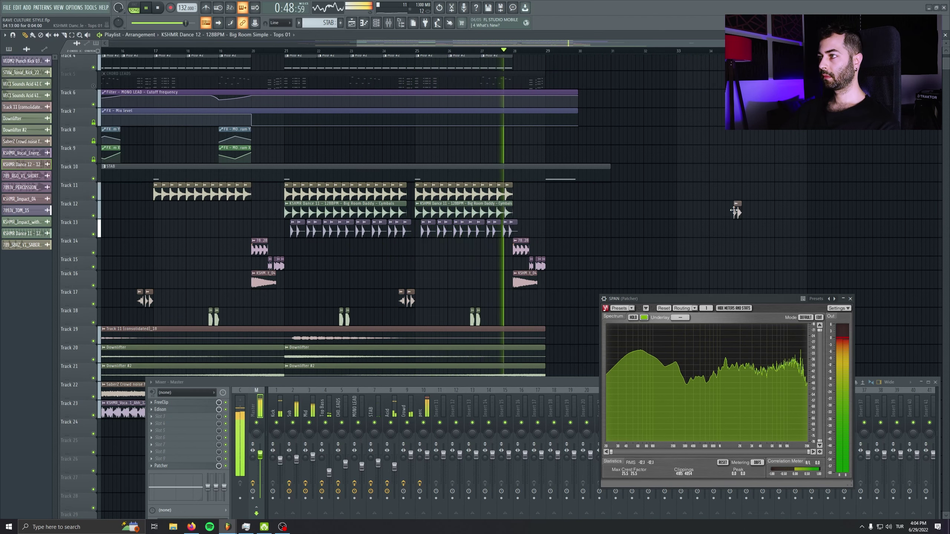